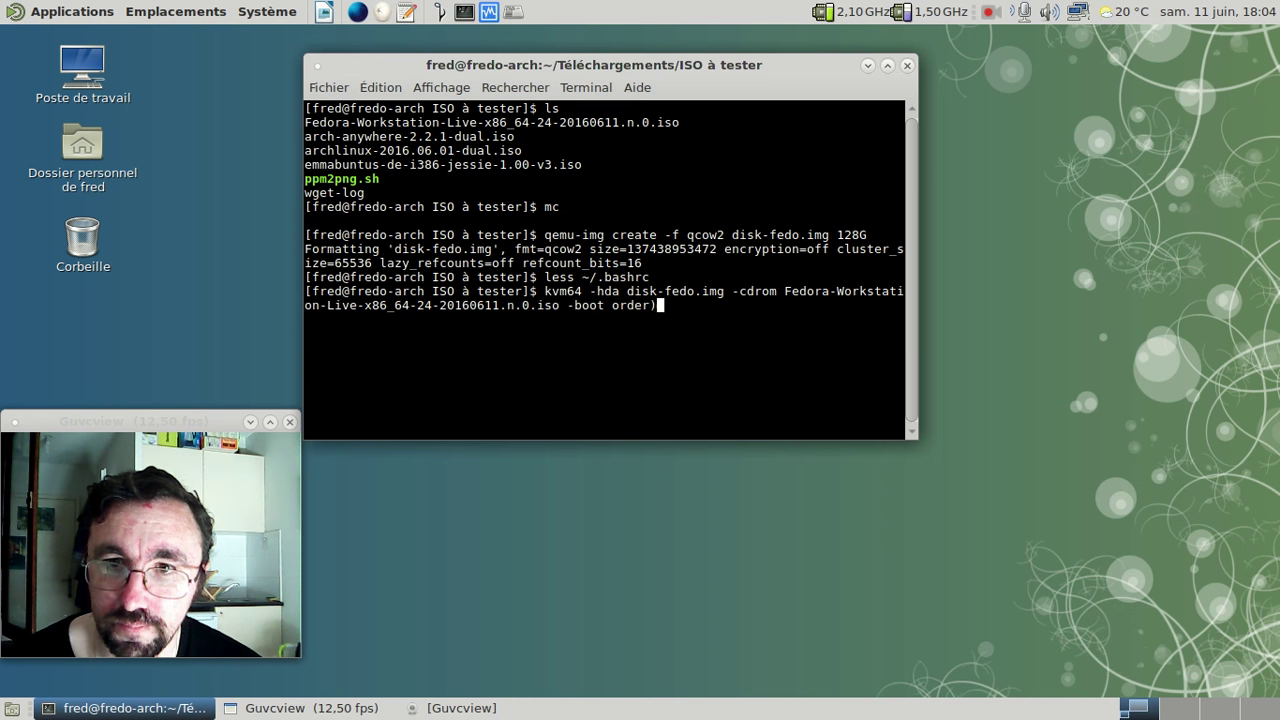
- Launch the Fedora Workstation Live 24 VM with kvm64 and boot it with the media test
key(Return)
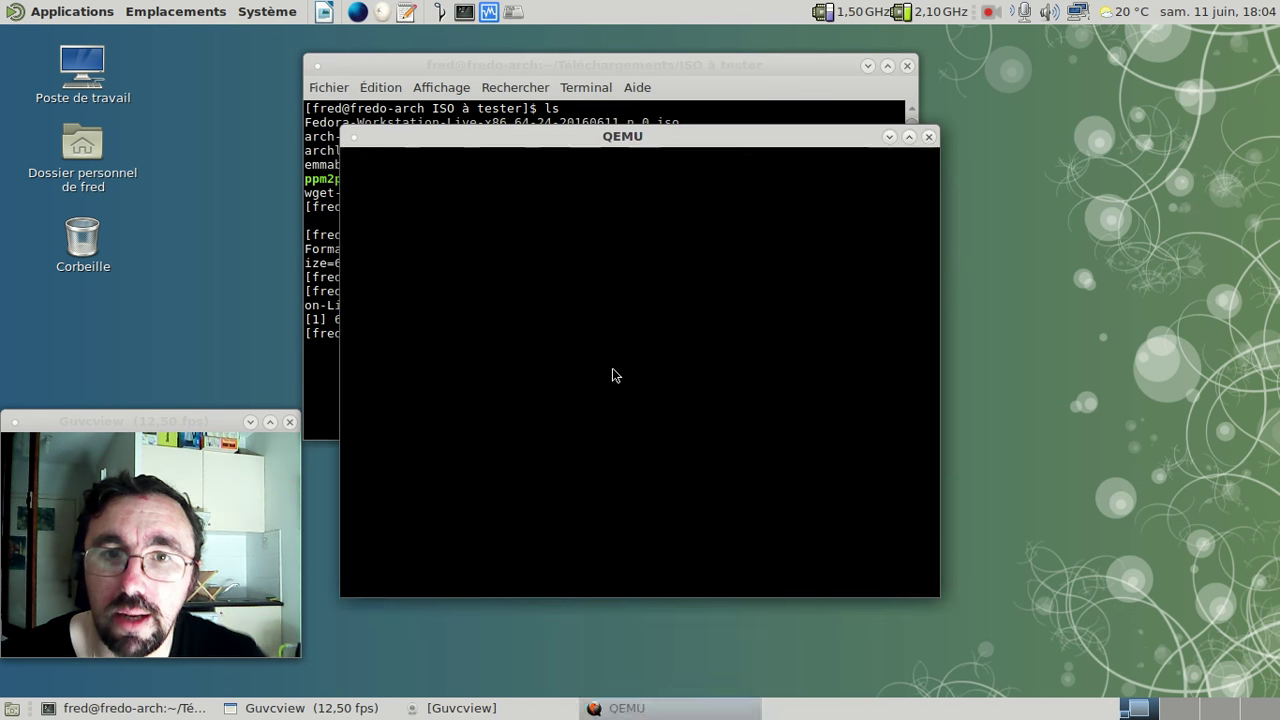
click(867, 65)
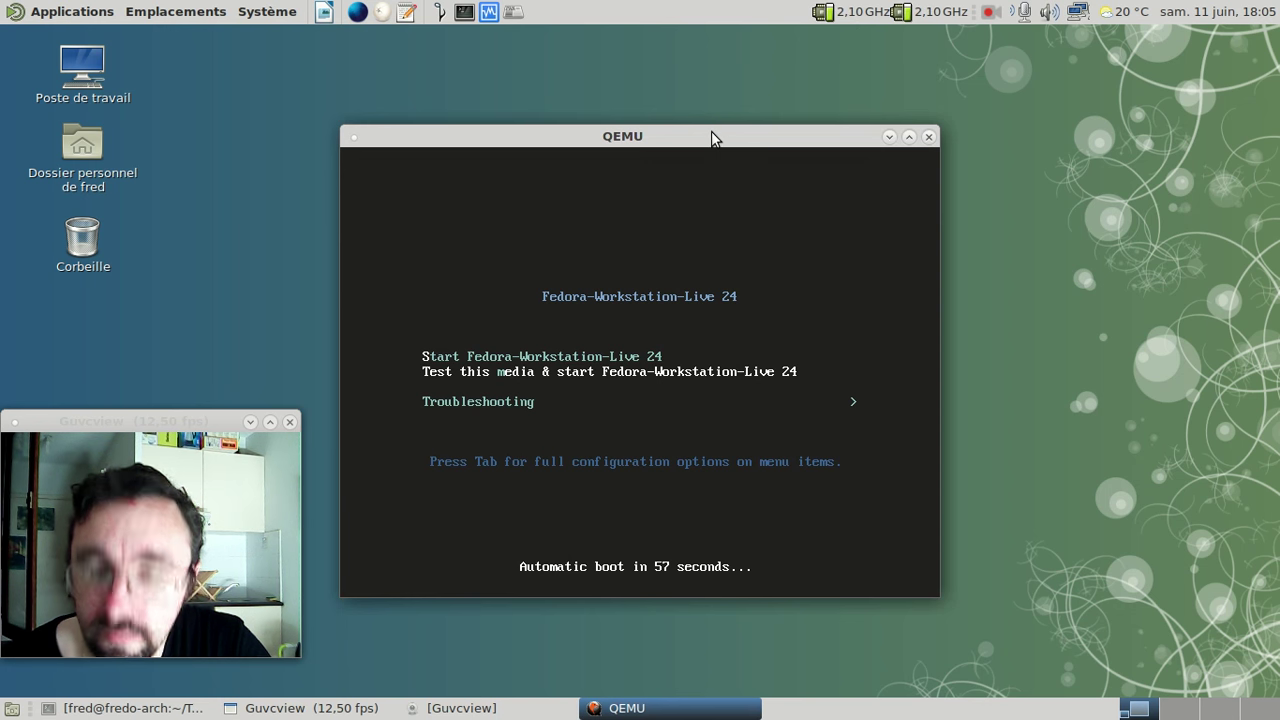
key(Return)
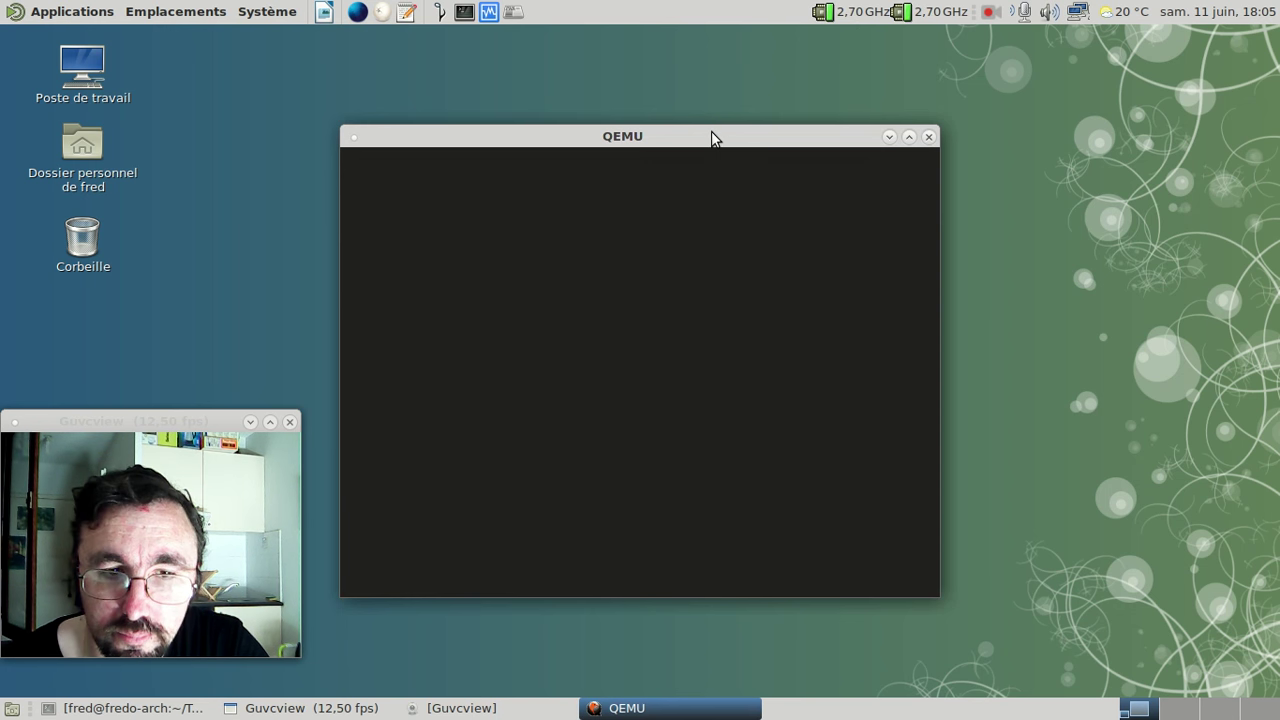
drag(686, 134, 658, 36)
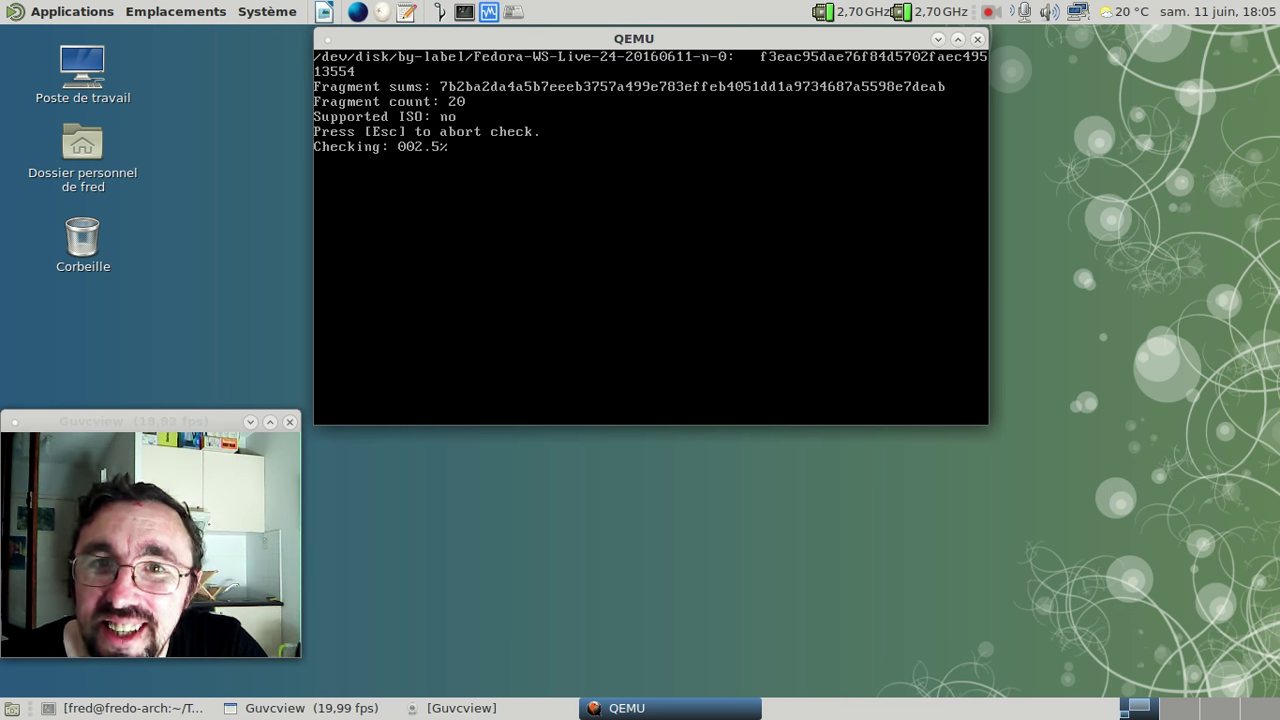
- Skip the media check so the live session boots to the Welcome to Fedora dialog
key(Escape)
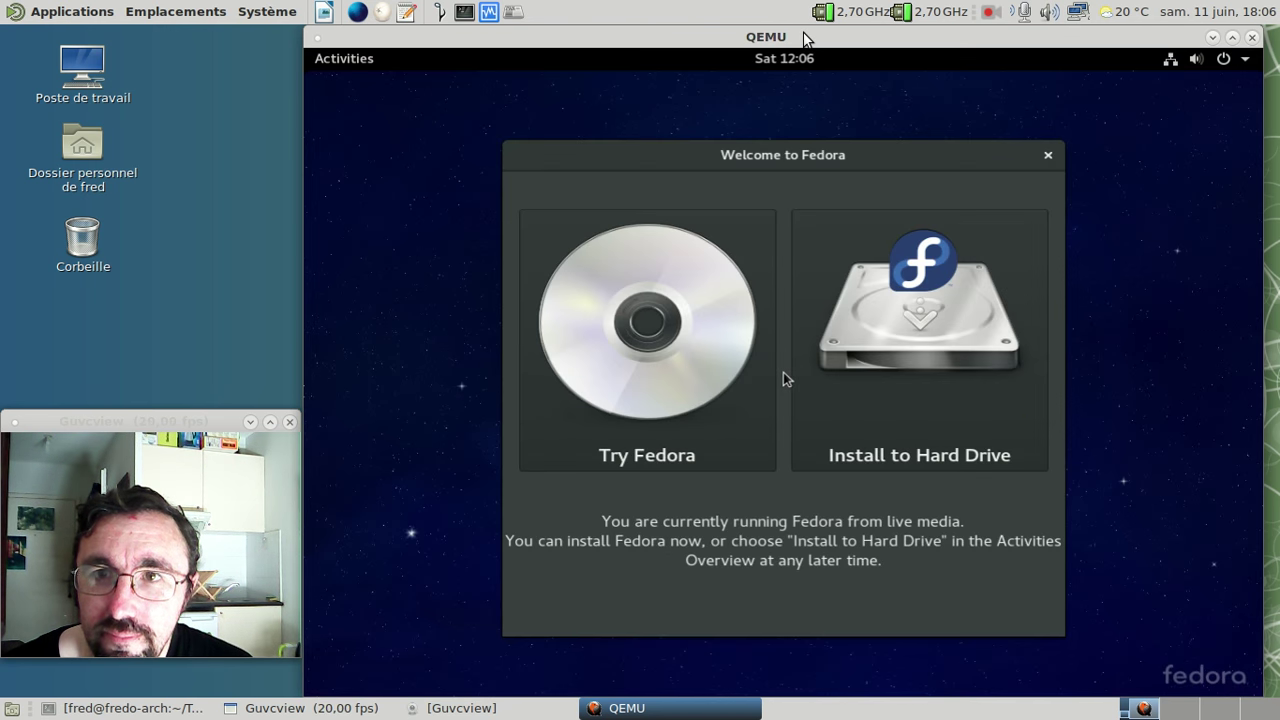
- Choose Install to Hard Drive with Français (France) as the installation language
click(894, 220)
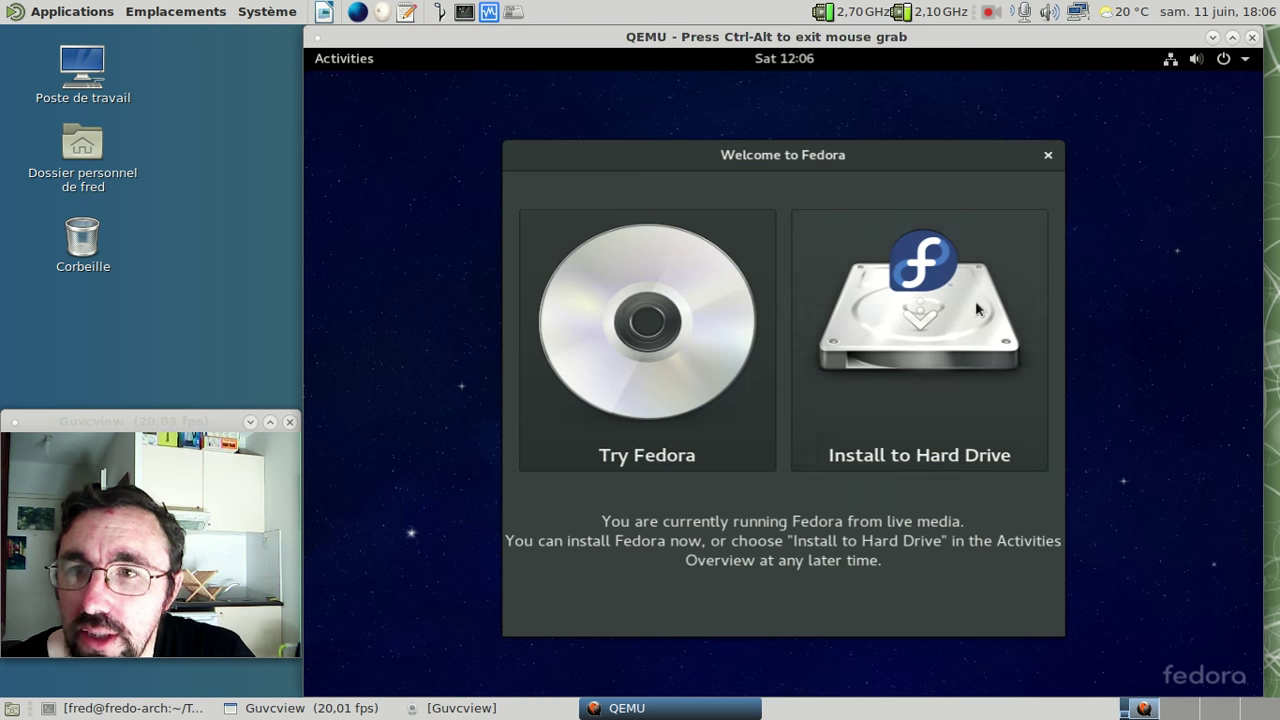
click(974, 306)
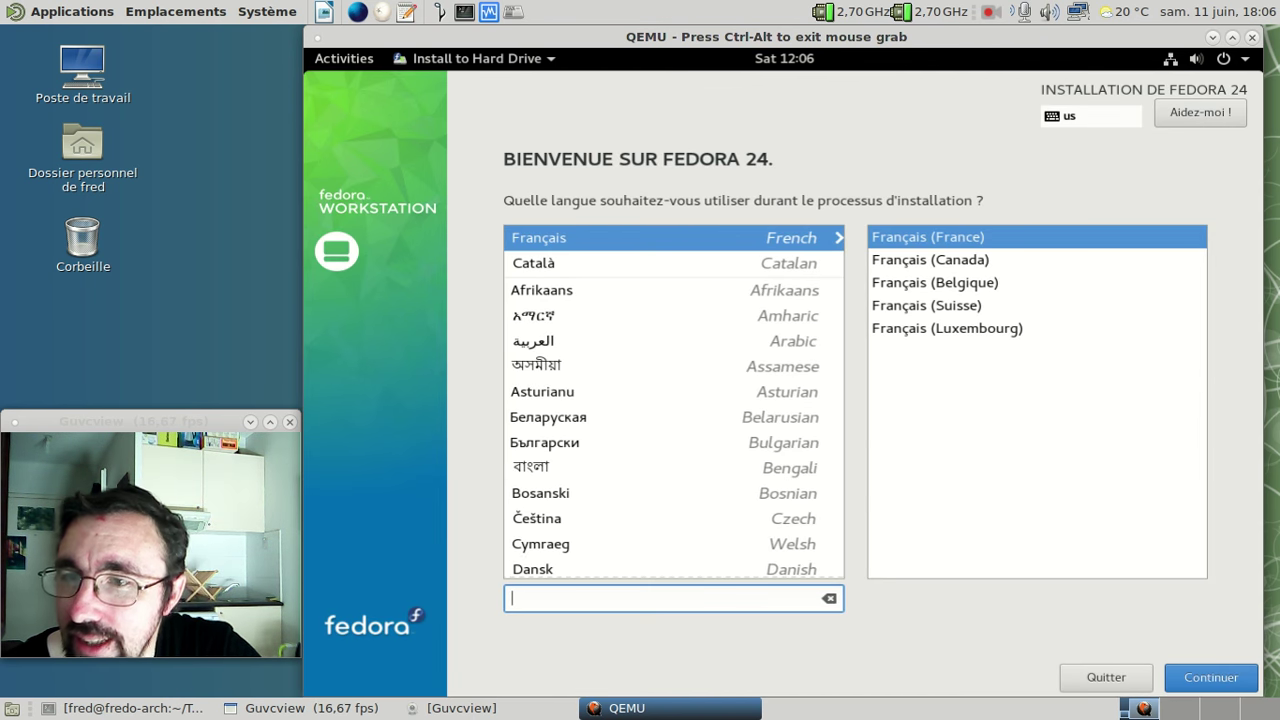
click(1211, 691)
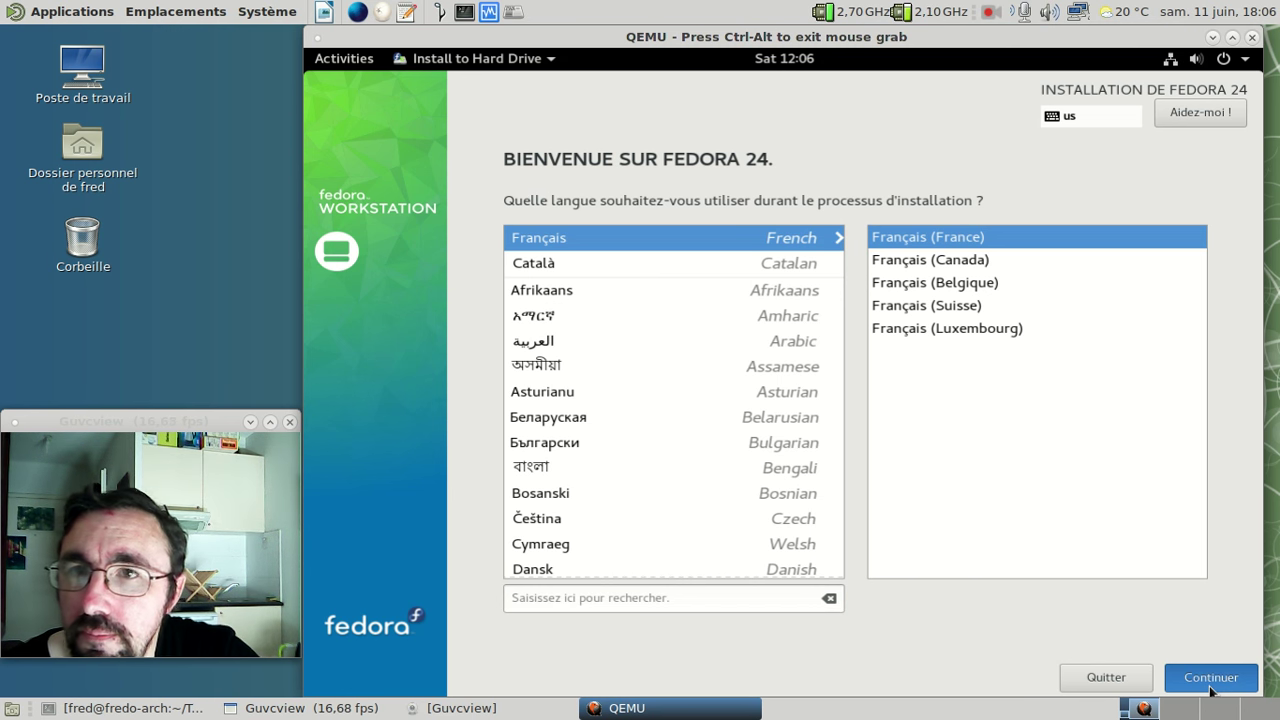
click(1211, 678)
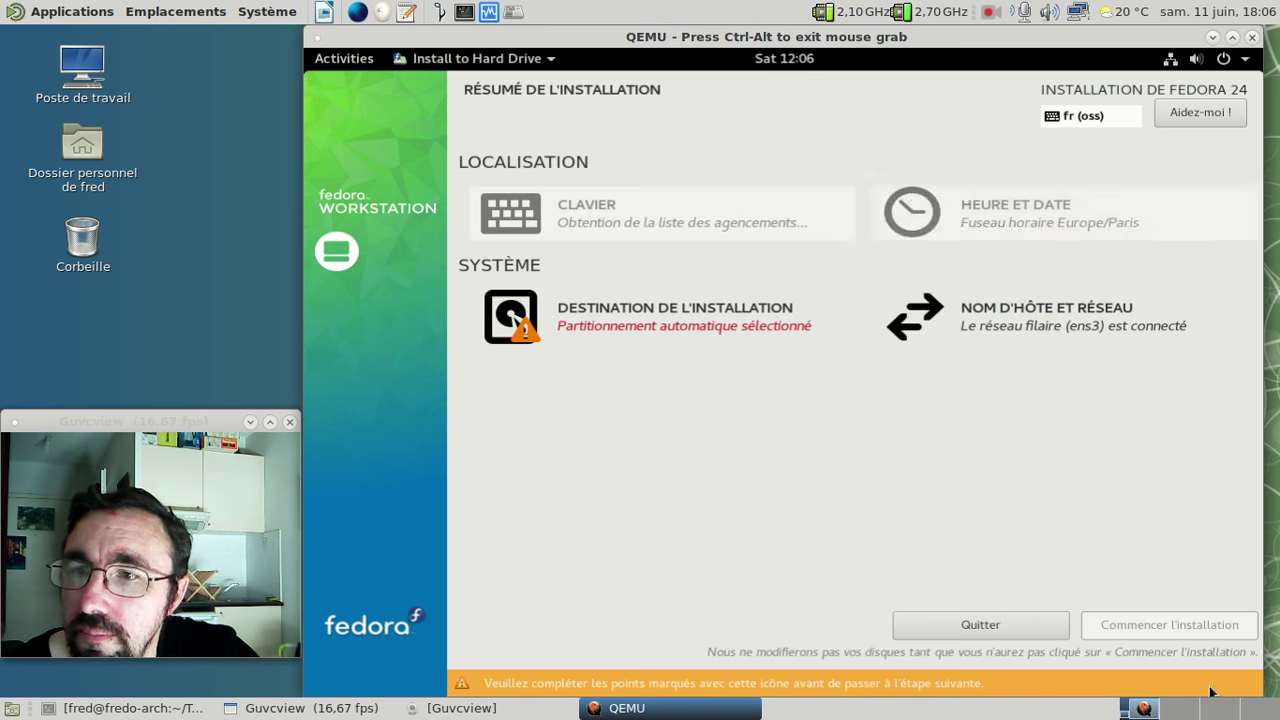
- Keep the ATA QEMU HARDDISK with automatic partitioning and start the installation
click(723, 329)
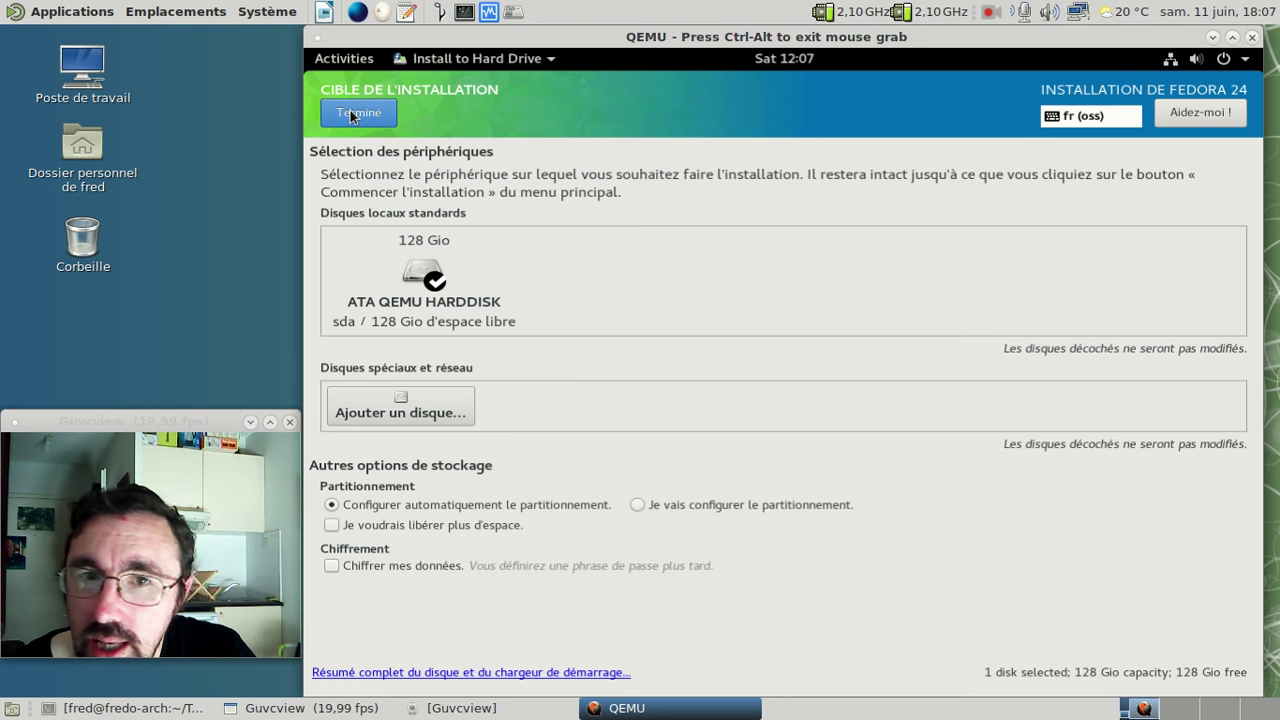
click(350, 116)
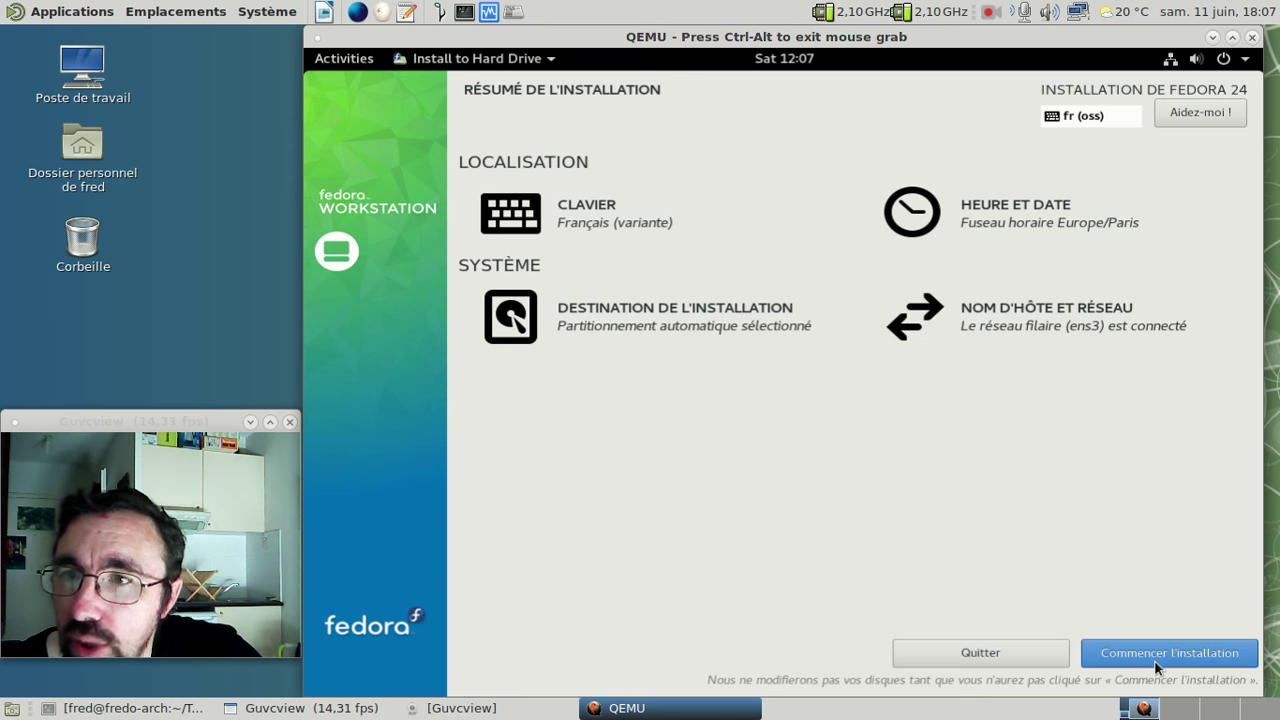
click(1156, 660)
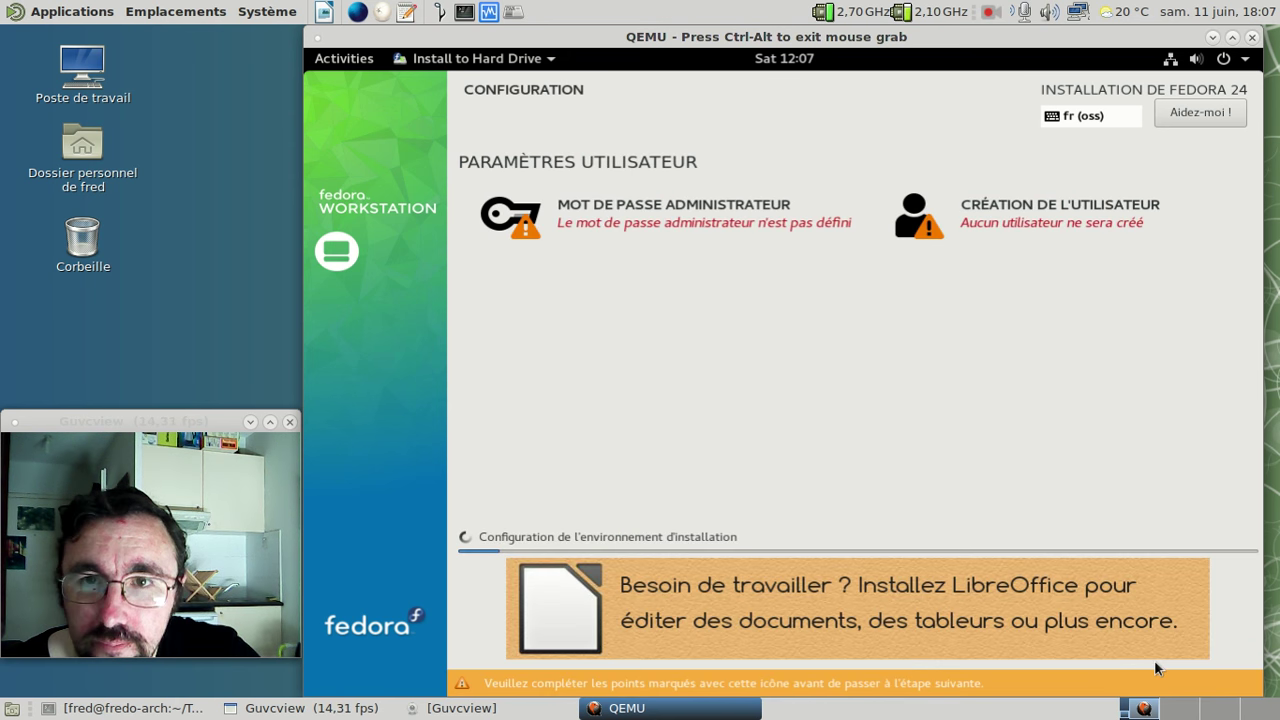
- Enter the root password and retype its confirmation in the administrator password page
click(623, 217)
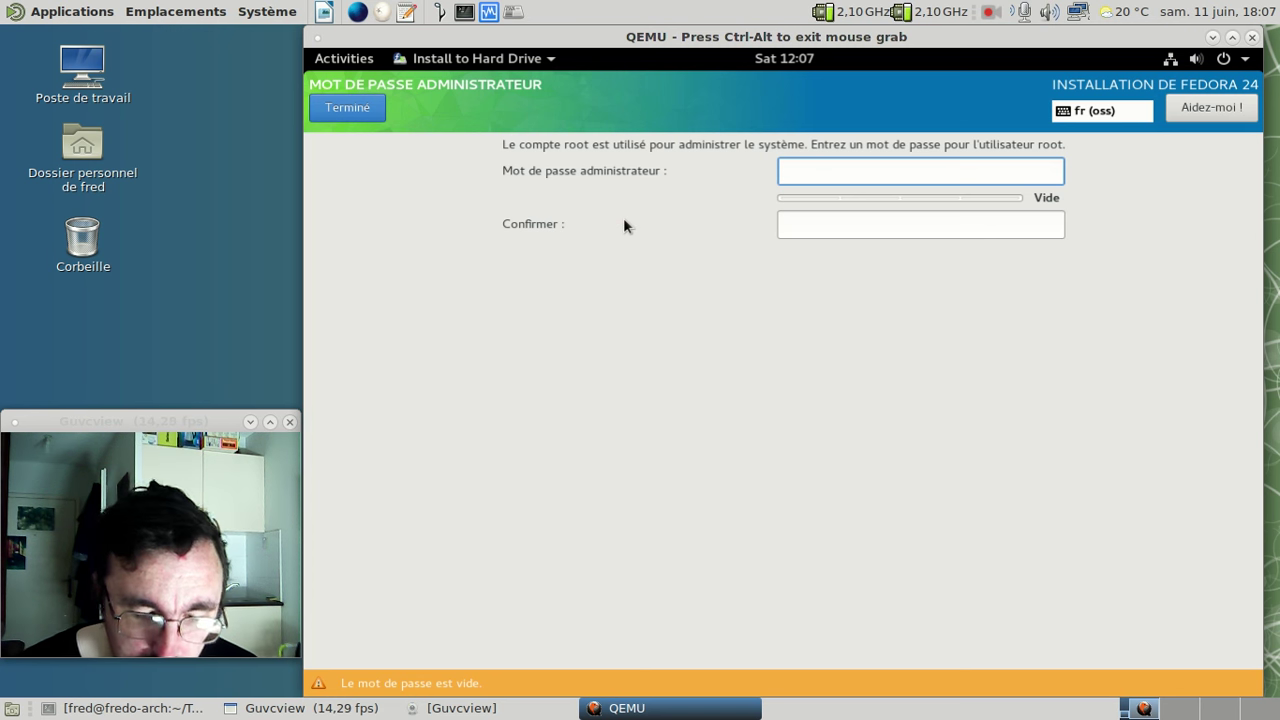
text(*********)
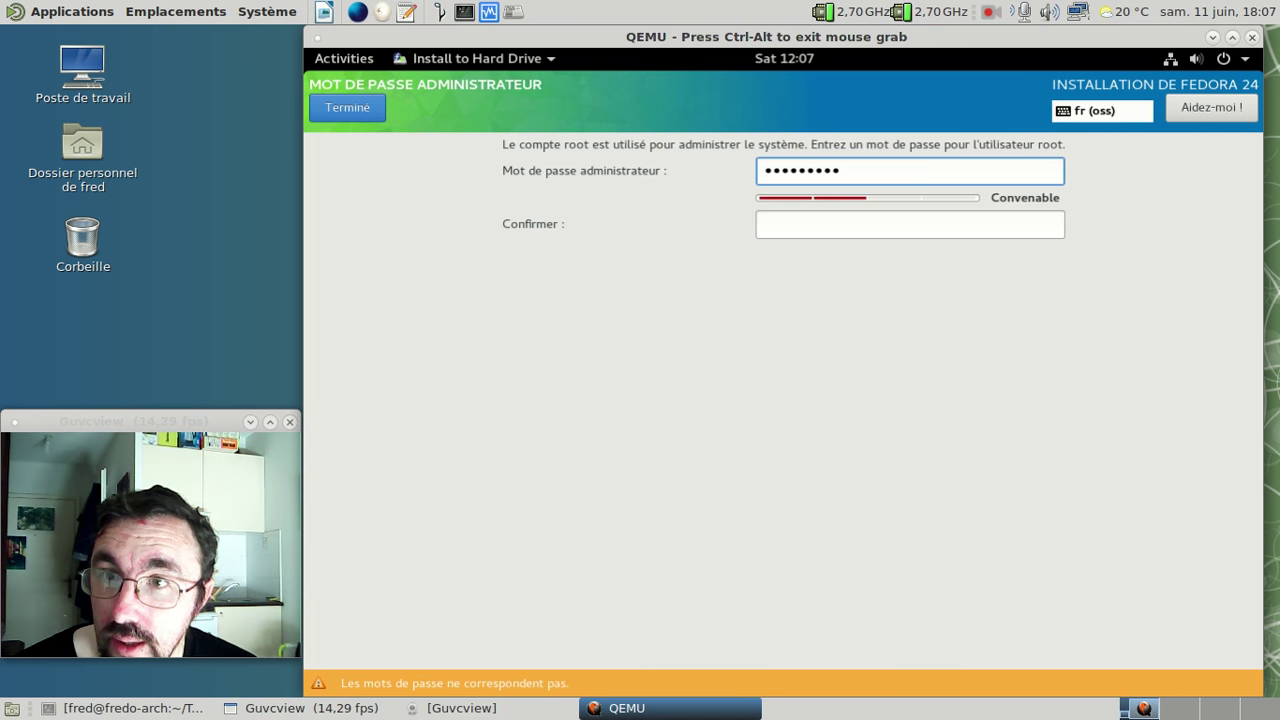
key(Tab)
text(*)
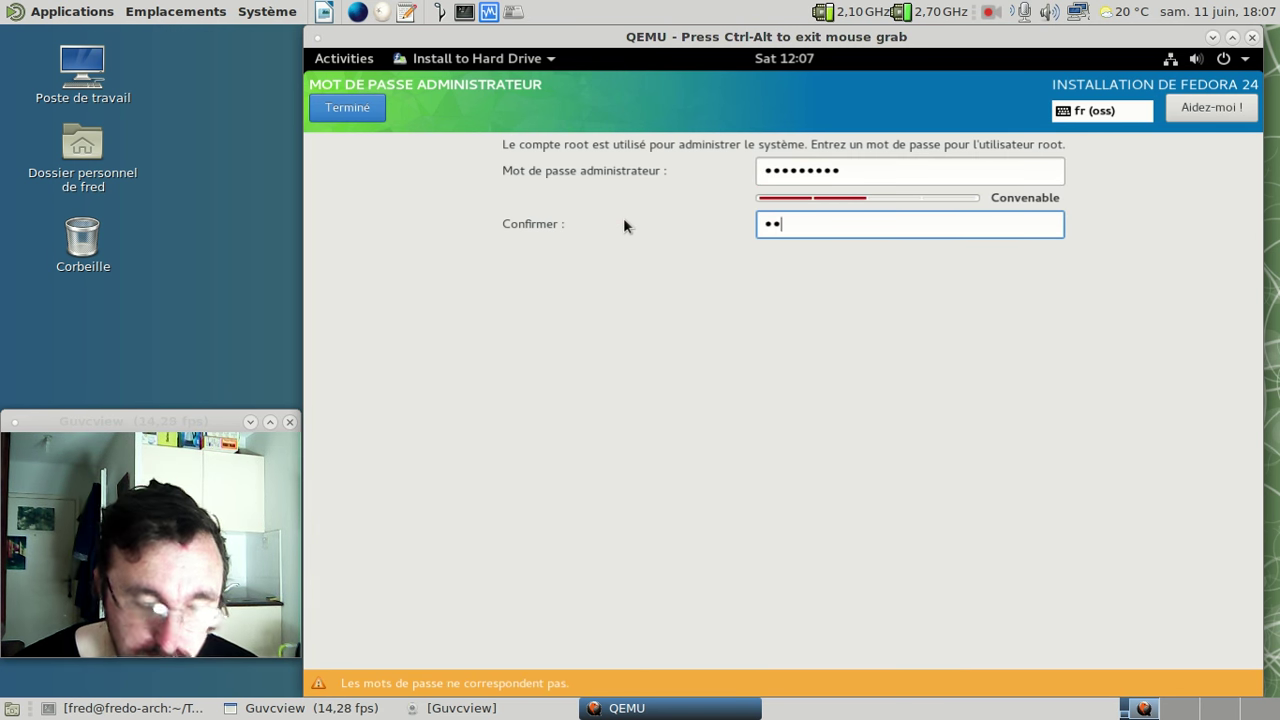
text(*)
key(BackSpace)
key(BackSpace)
text(*********)
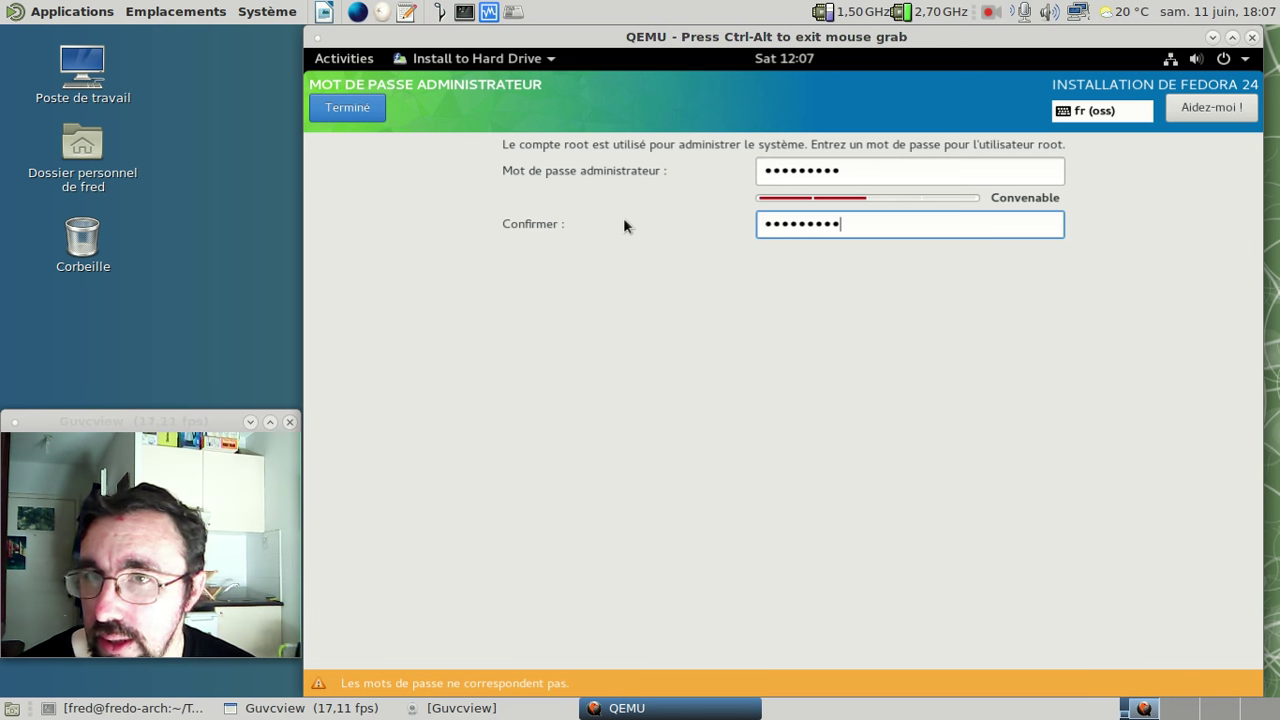
key(ctrl+a)
text(*********)
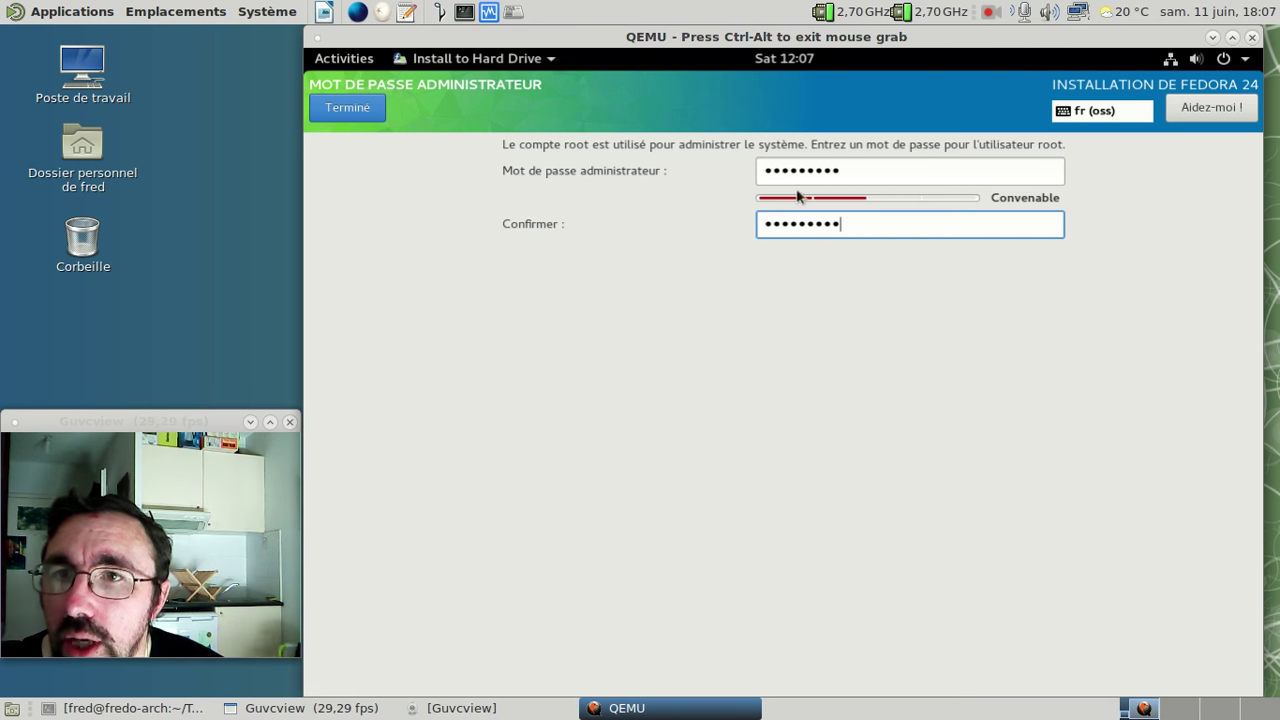
click(847, 170)
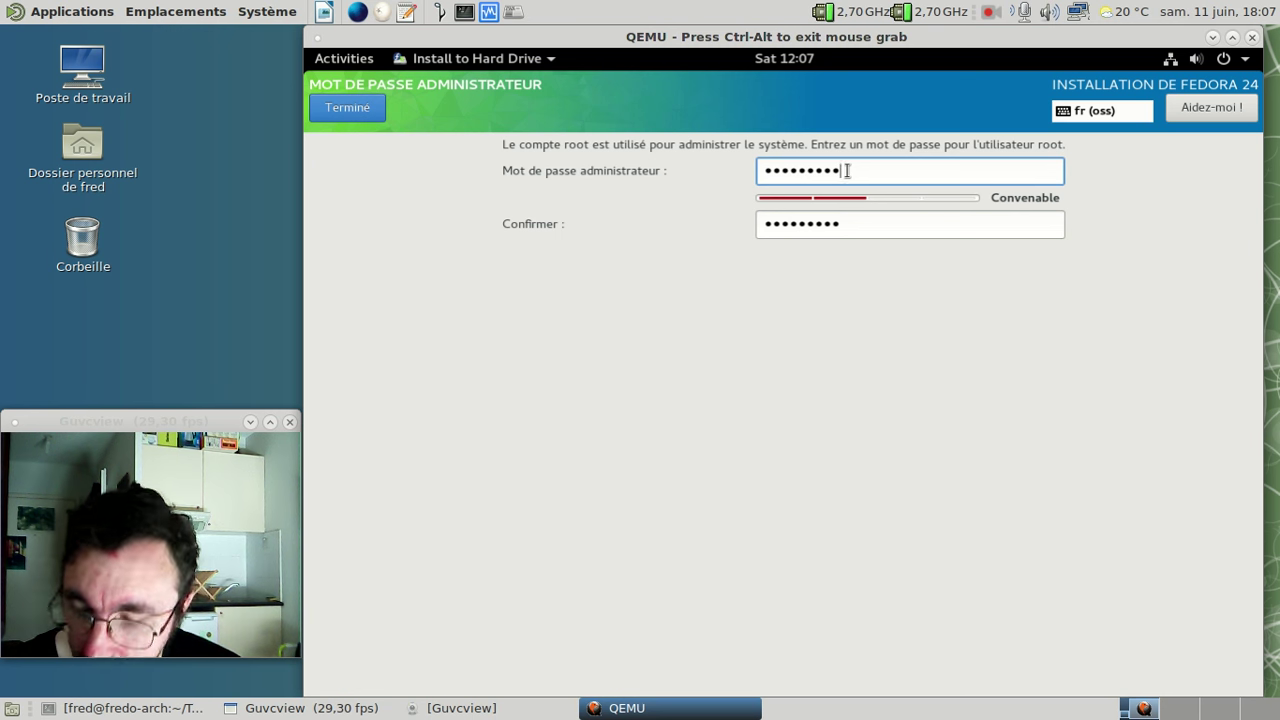
text(**)
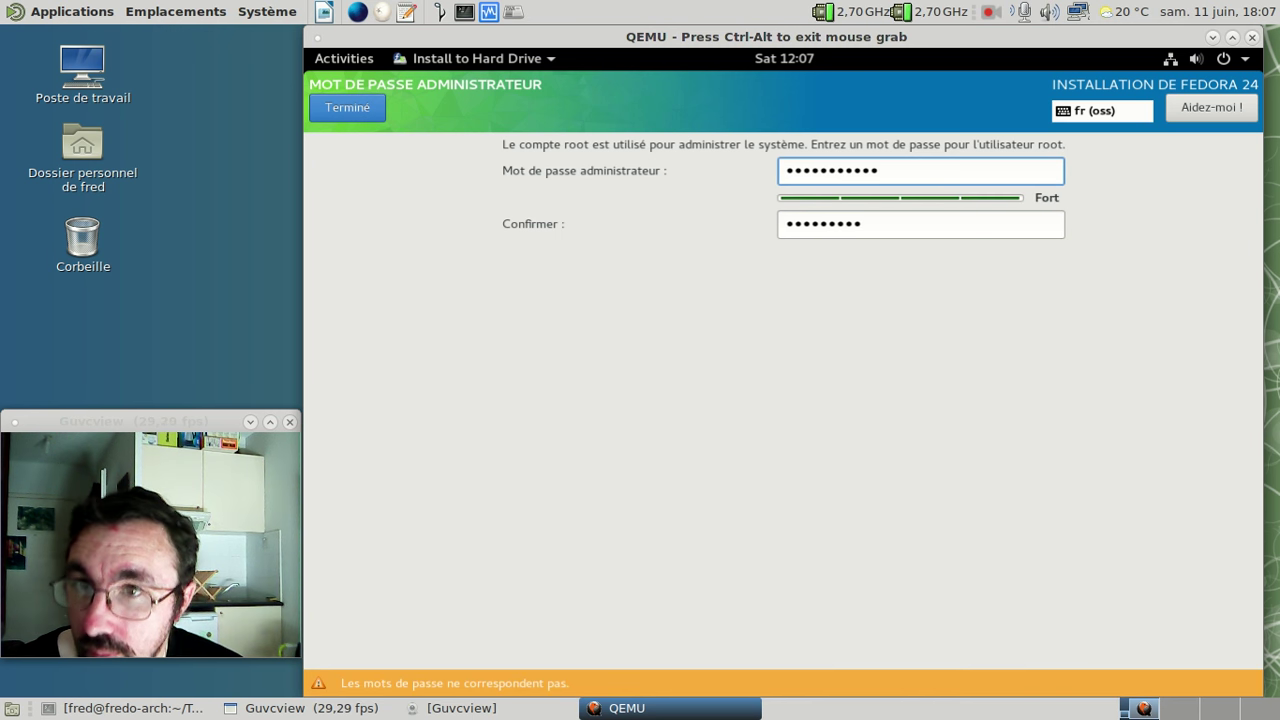
click(893, 226)
text(**)
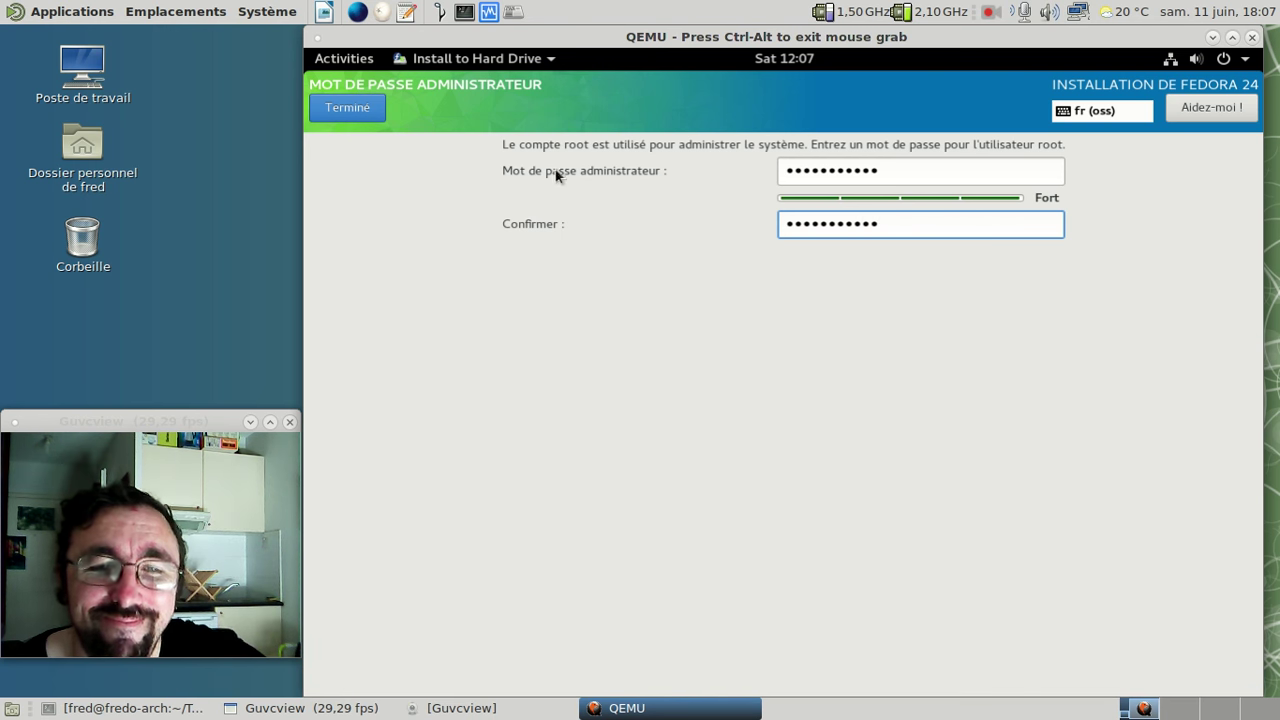
click(347, 108)
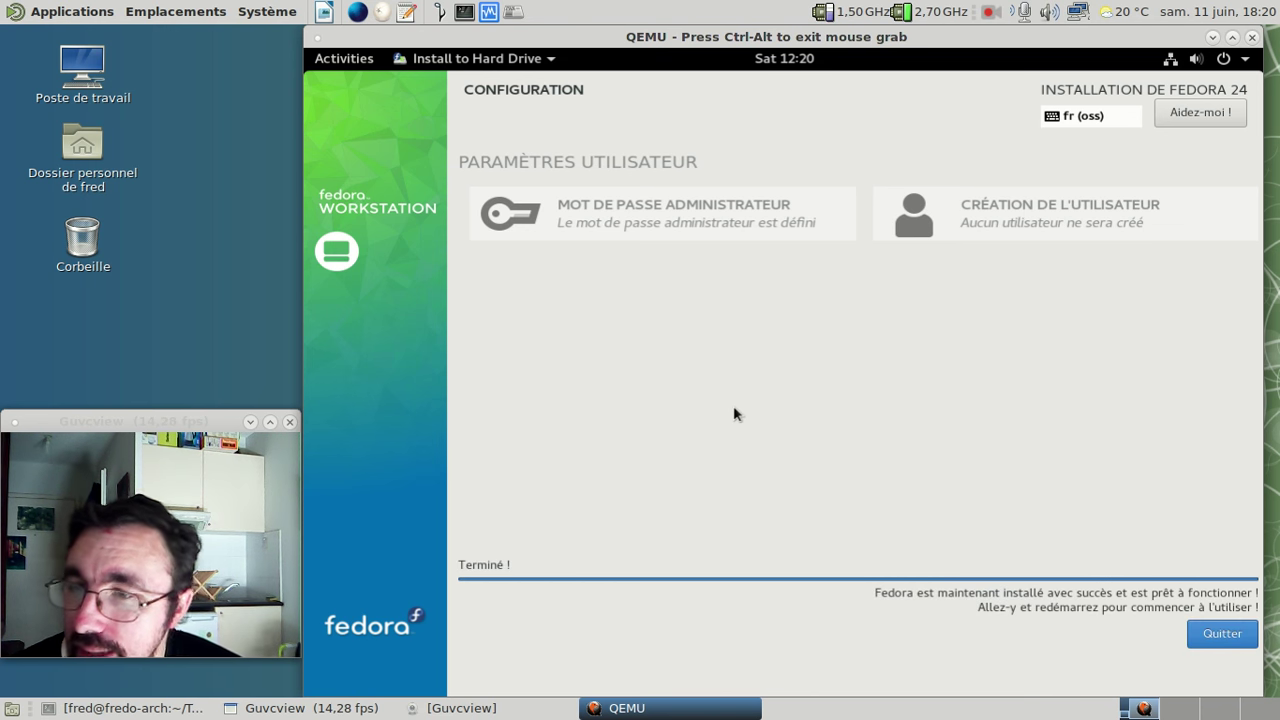
- Quit the finished installer and restart the live system from the GNOME power menu
click(1213, 635)
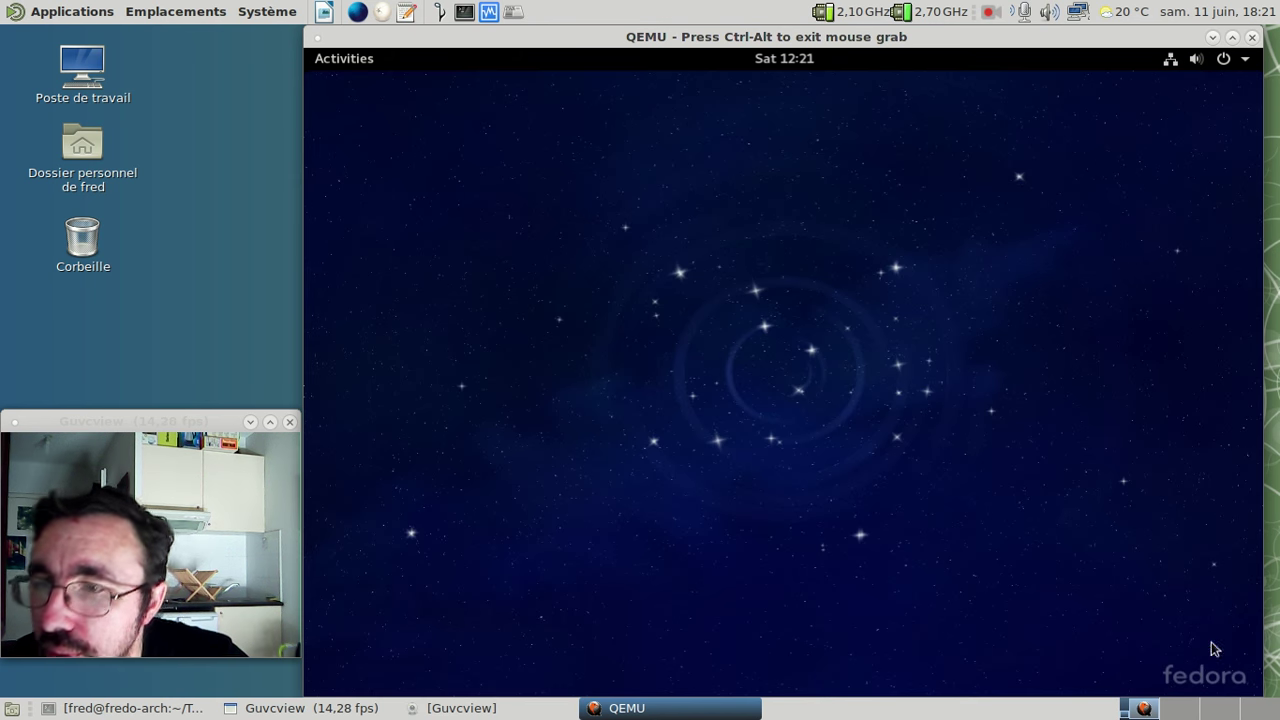
key(ctrl+alt)
click(1243, 60)
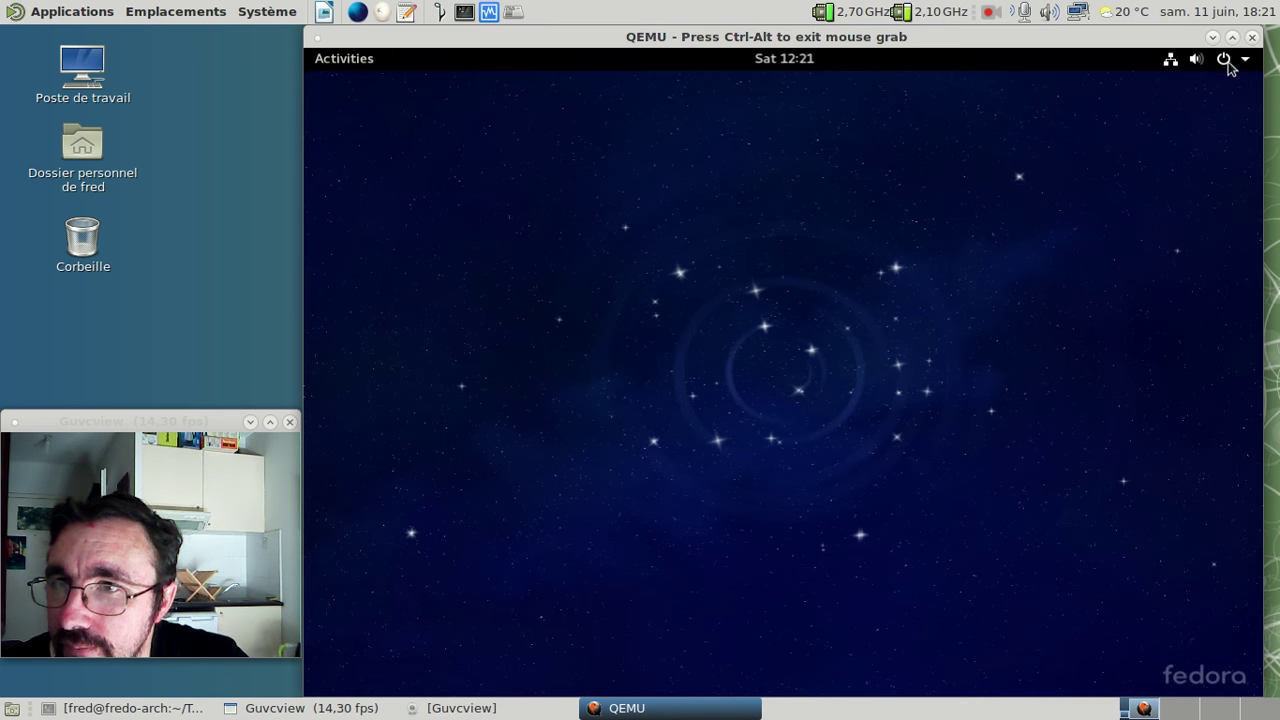
click(1224, 60)
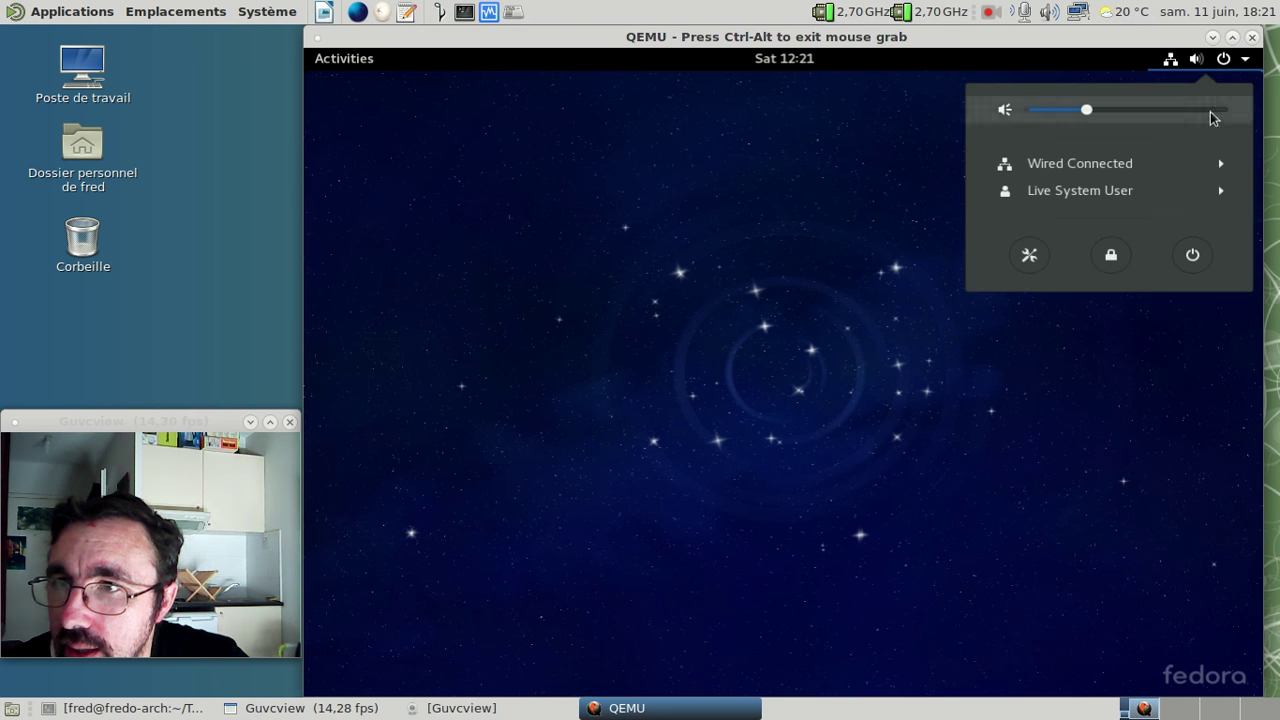
click(1200, 254)
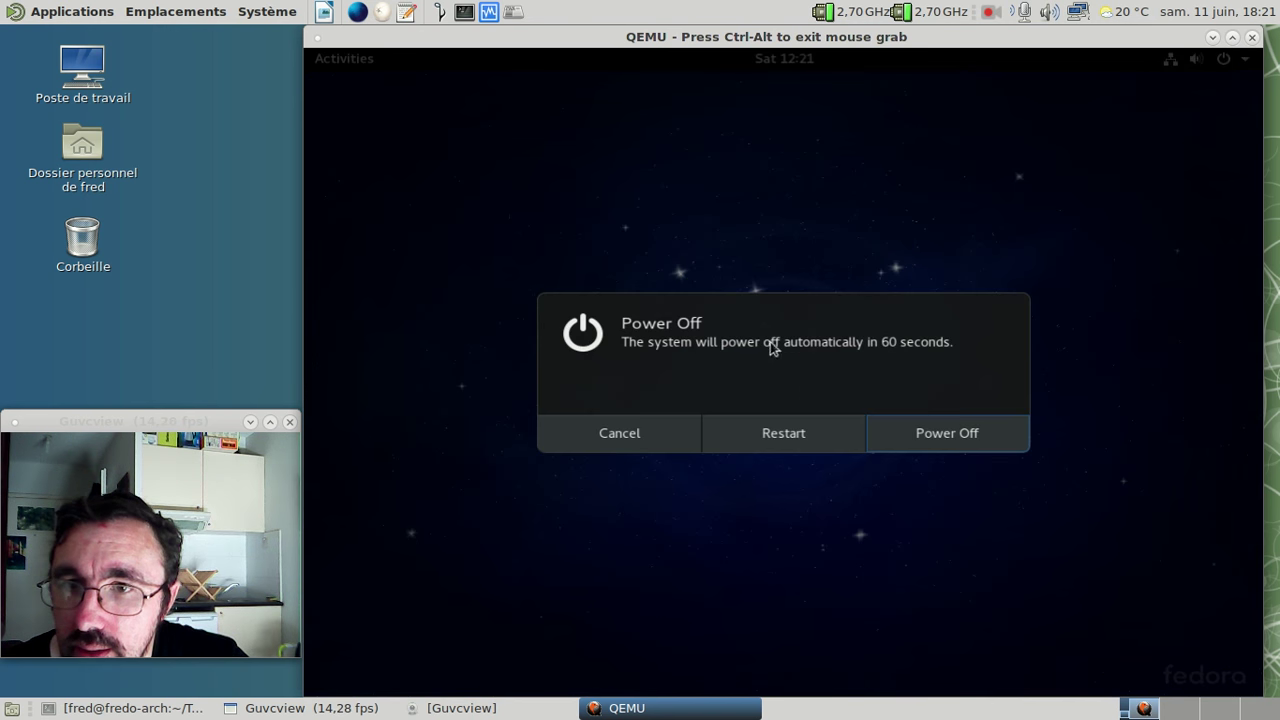
click(795, 435)
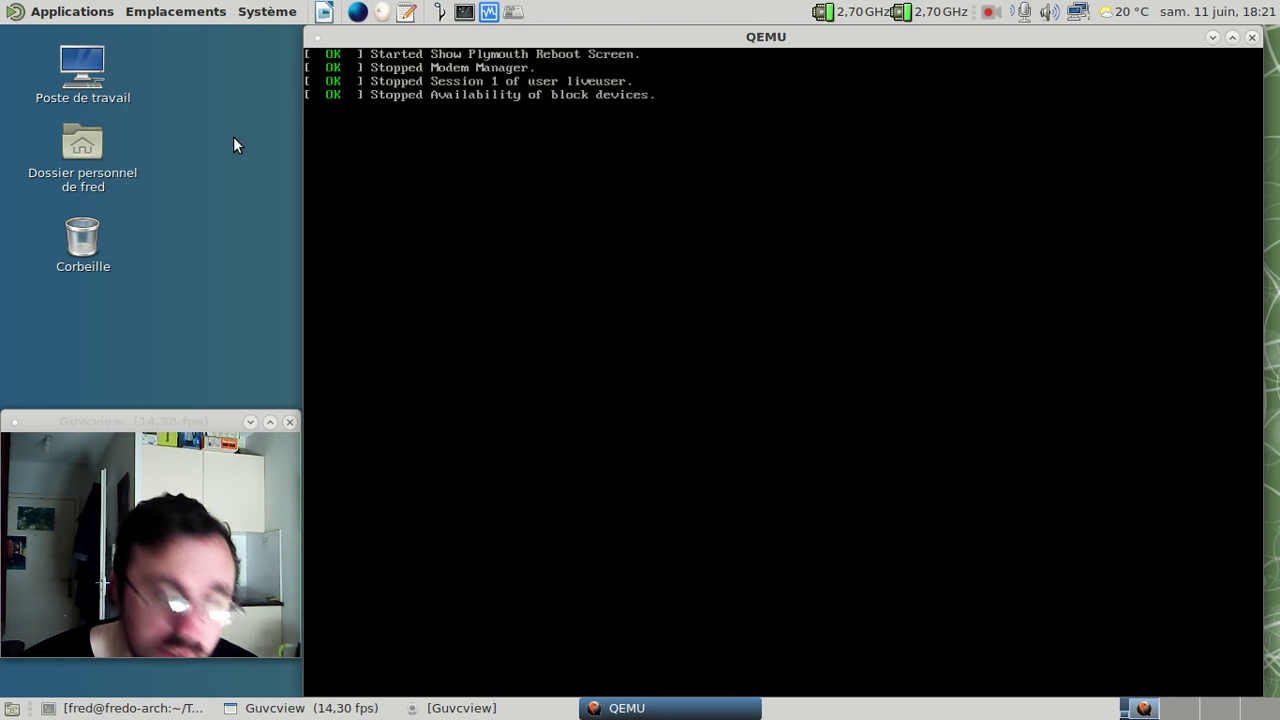
- Check the QEMU monitor, return to the guest, and boot the default GRUB Fedora entry
key(ctrl+alt+2)
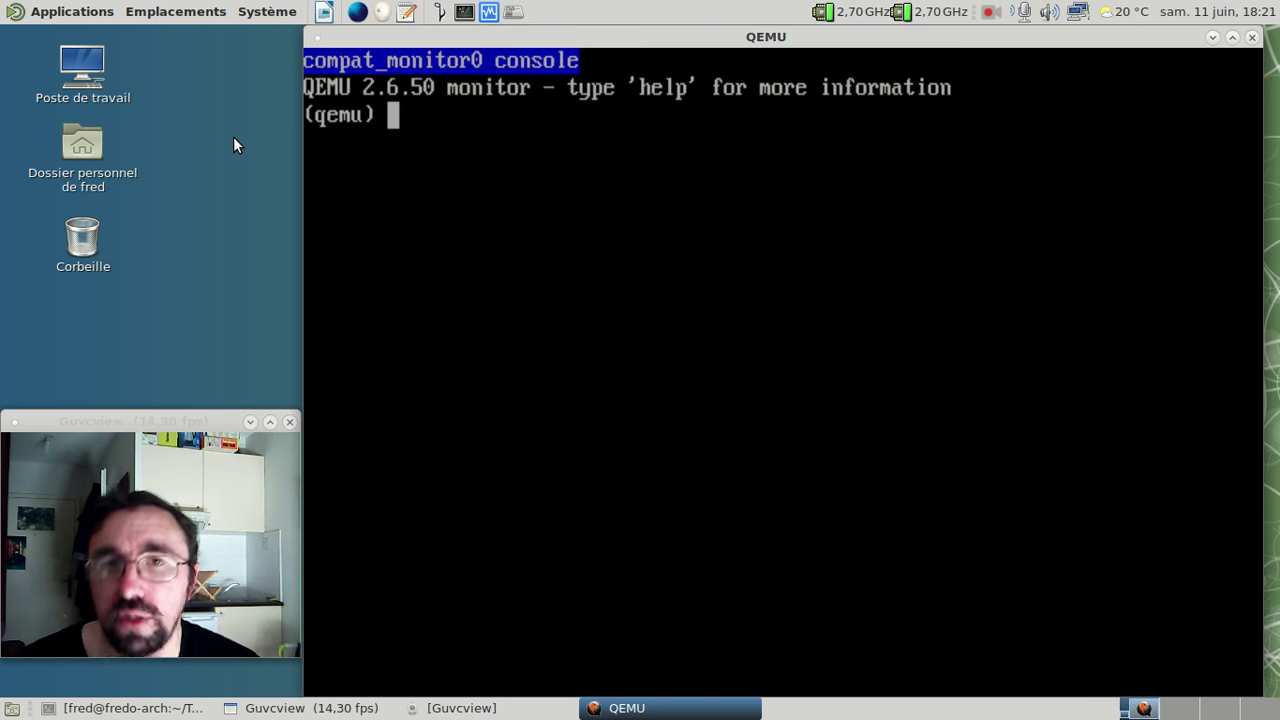
key(ctrl+alt+1)
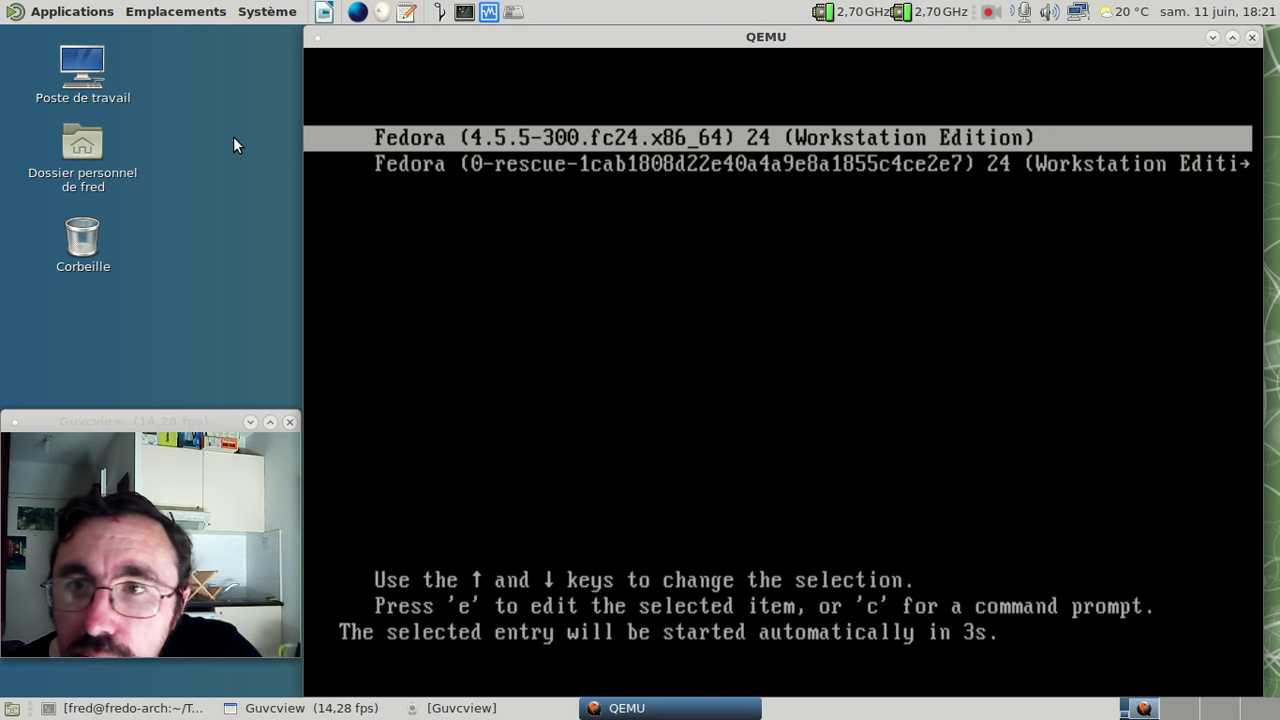
key(Return)
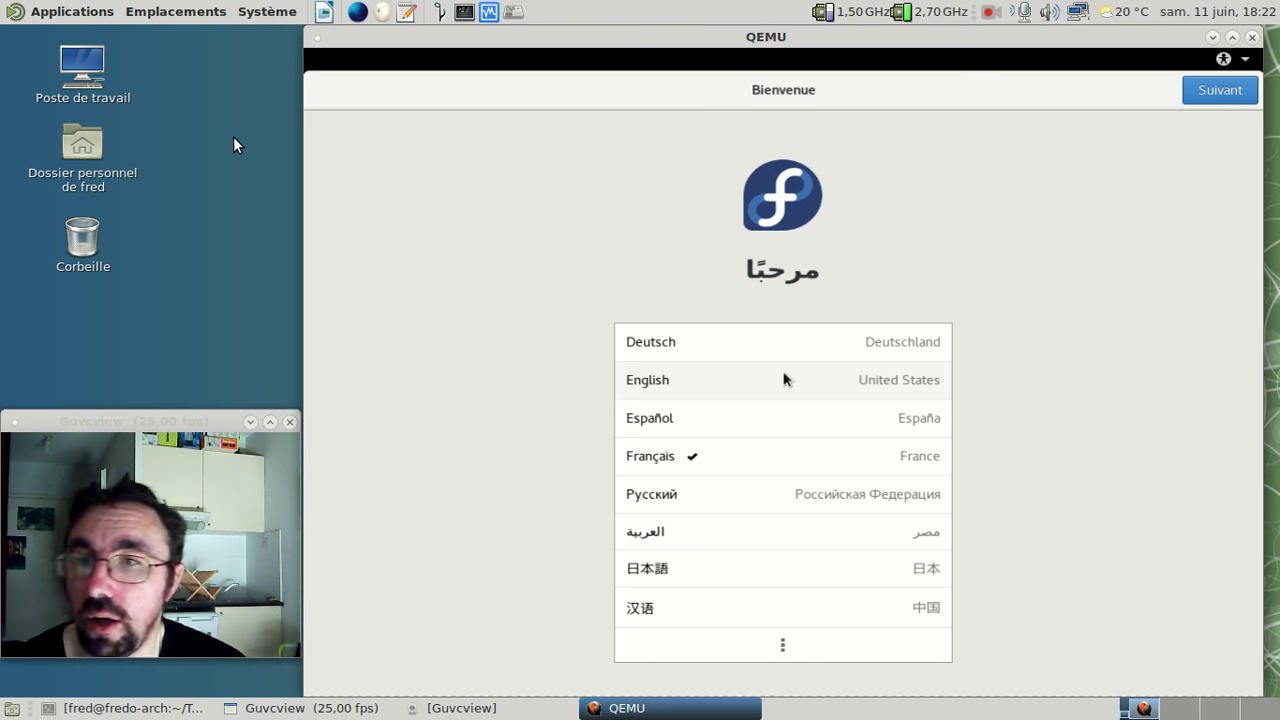
- Accept French, keyboard, privacy and Paris time-zone defaults, skip online accounts, and type the full name
click(443, 50)
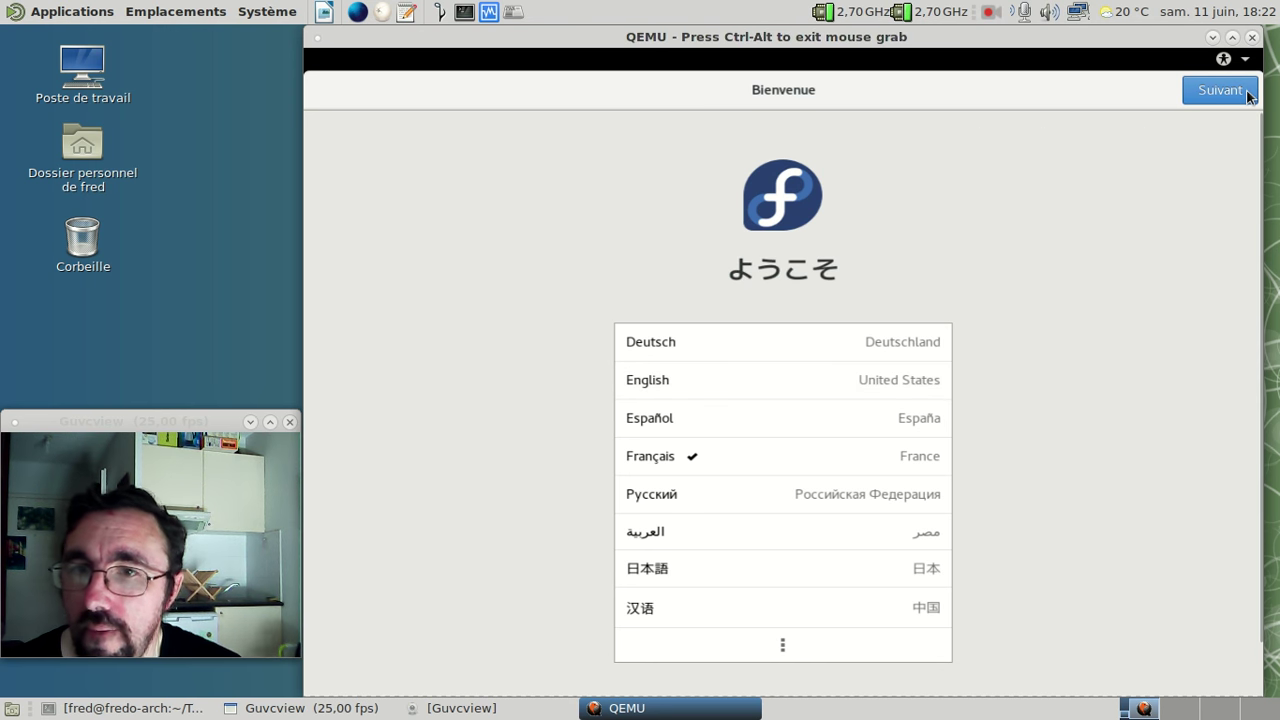
click(1220, 90)
click(1220, 90)
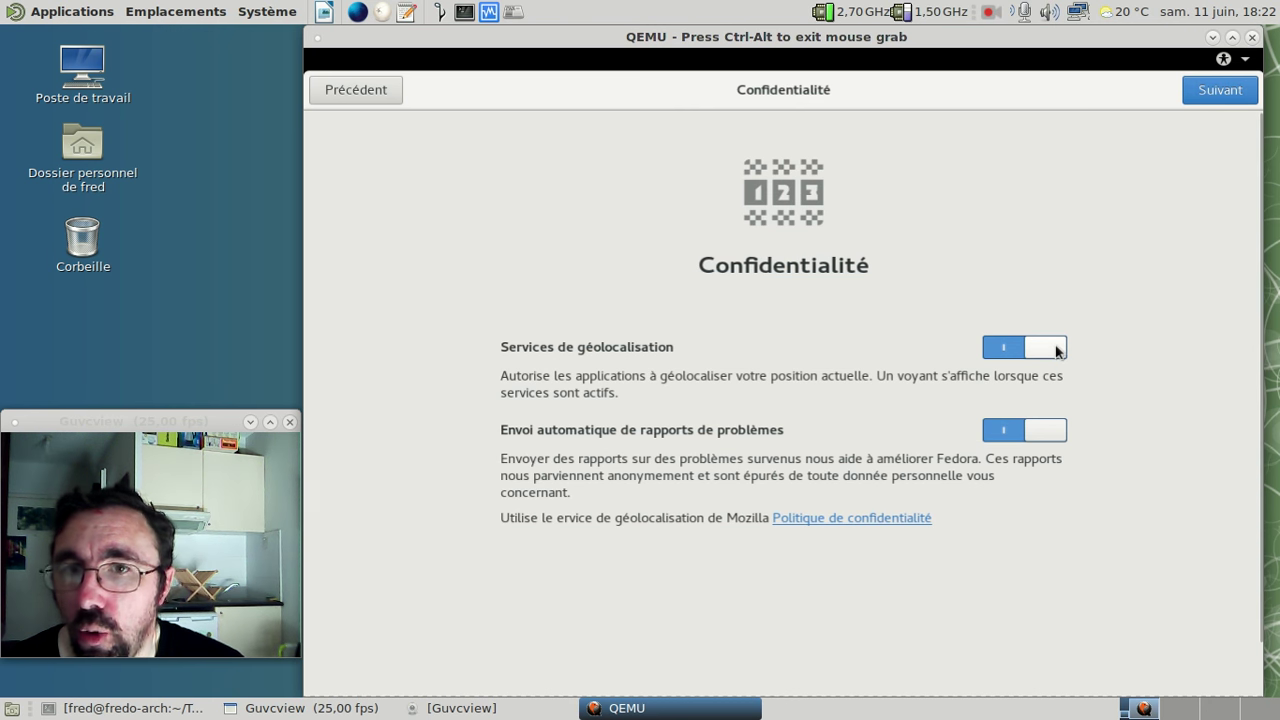
click(1237, 91)
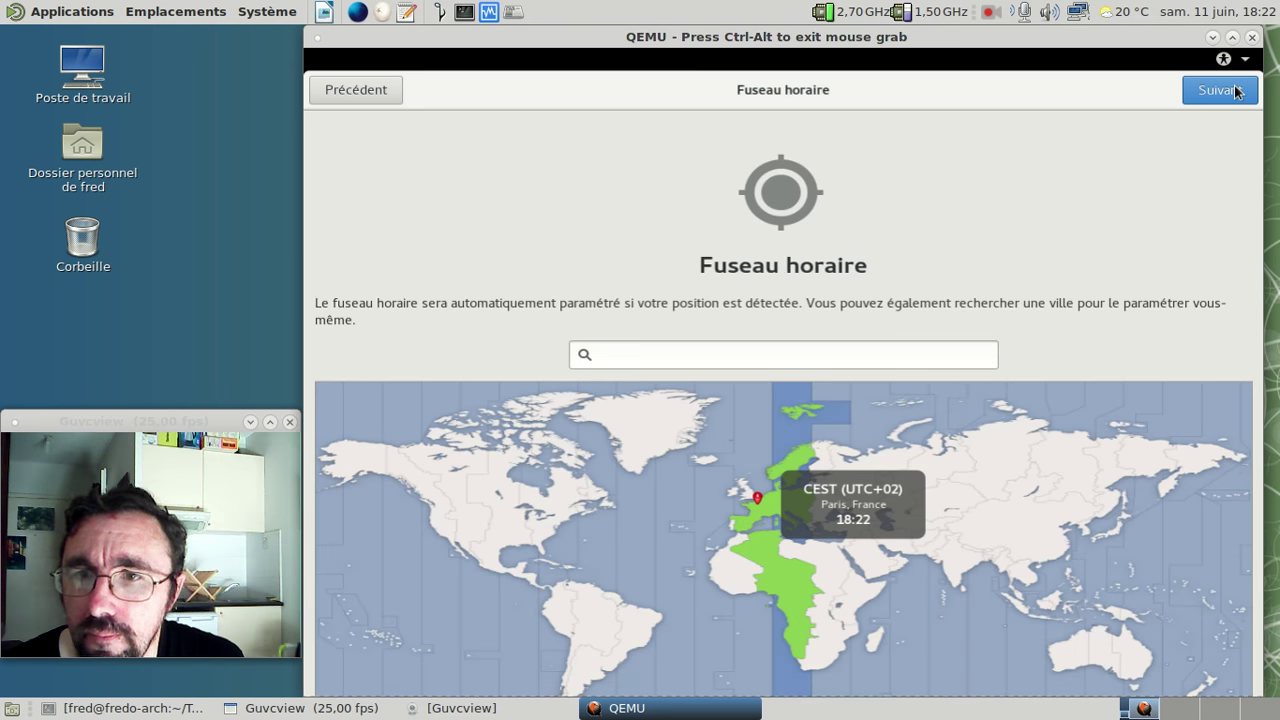
click(1237, 91)
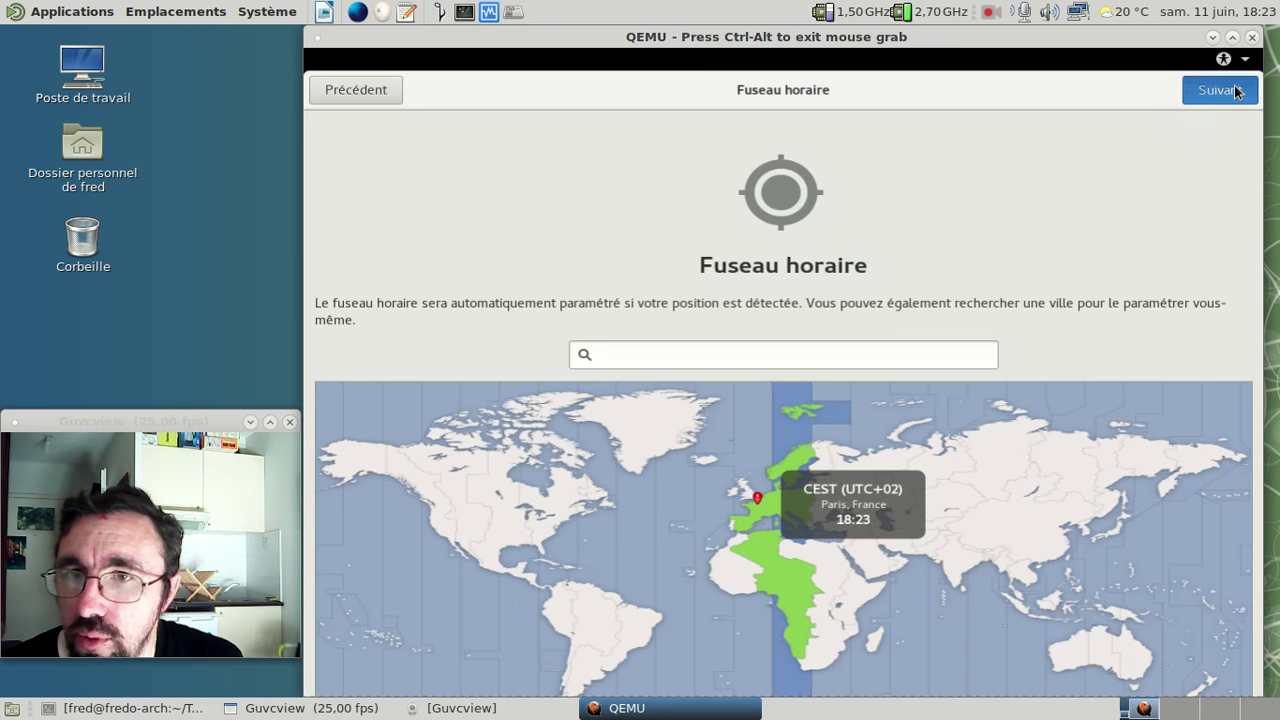
click(1237, 91)
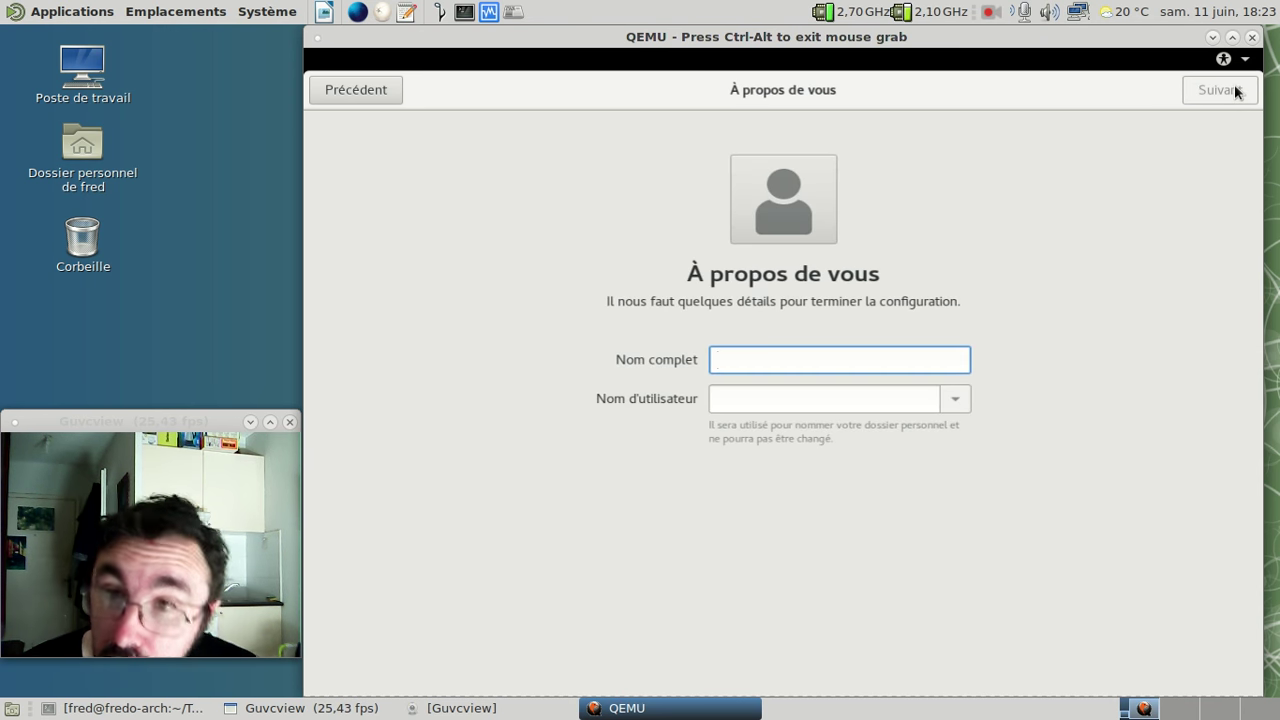
text(Frederic Bezies)
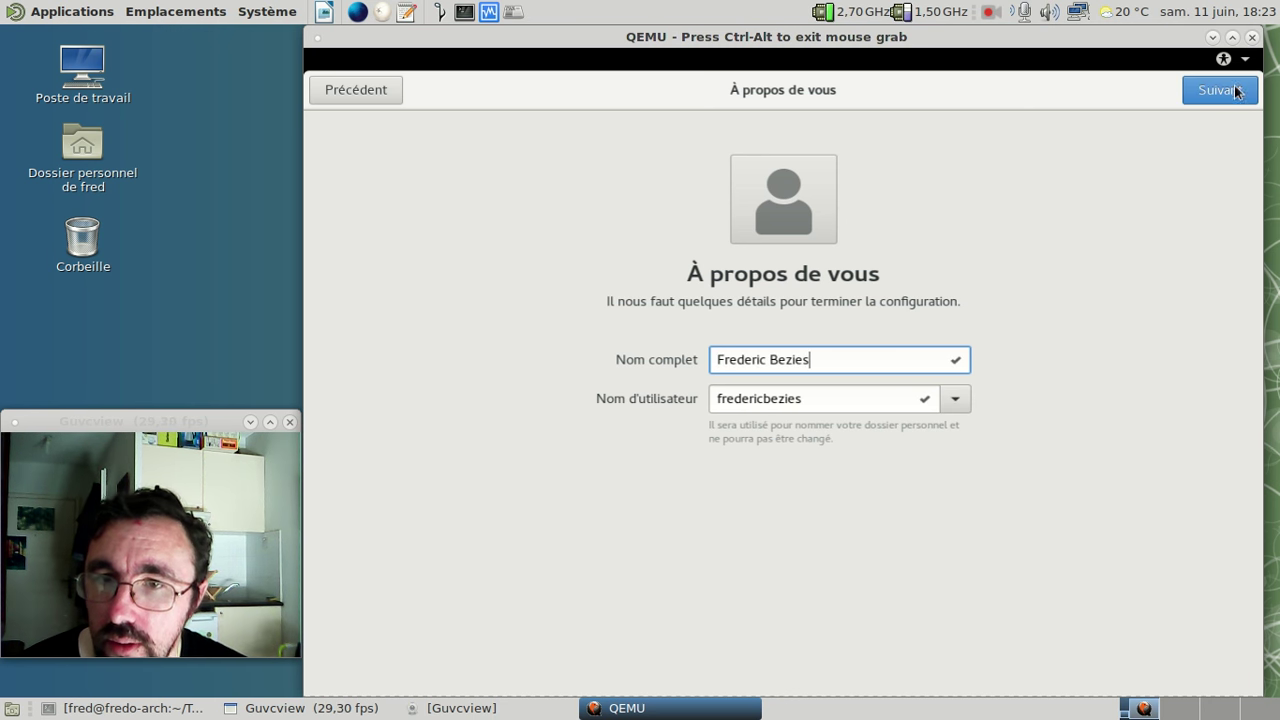
- Enter a short username, continue to the password page, and type a first password
key(Tab)
text(fred)
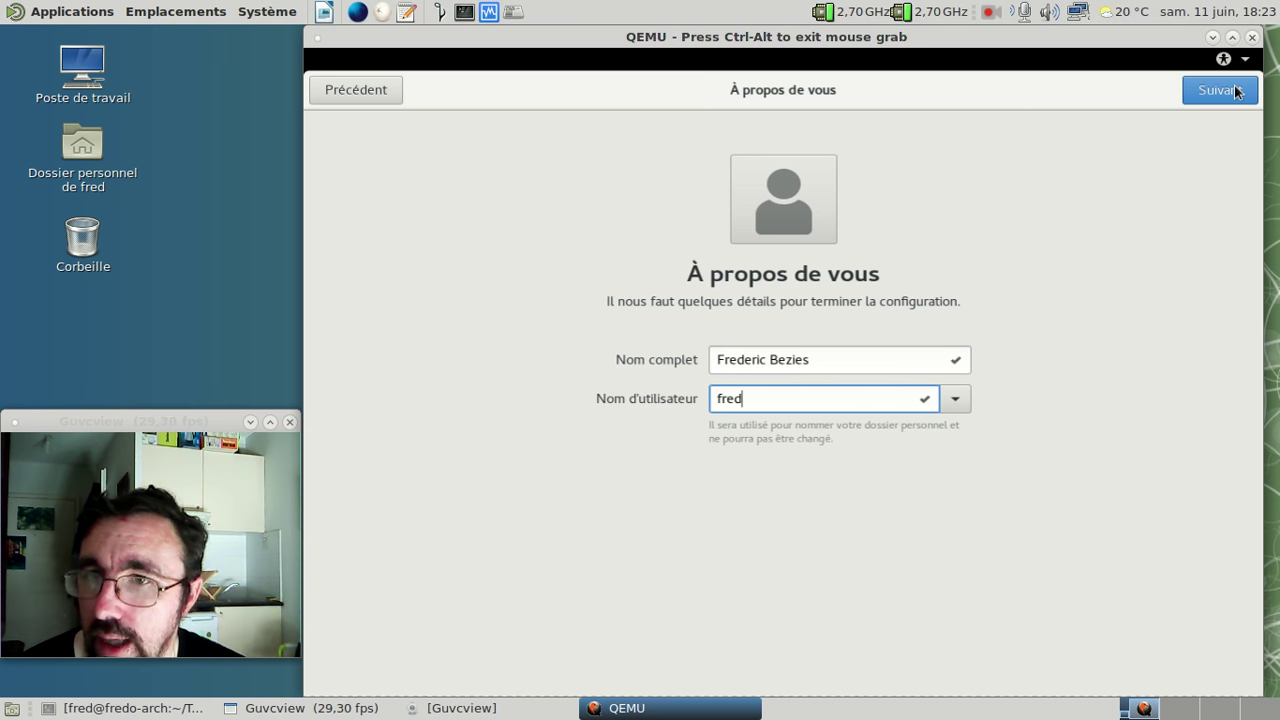
click(1237, 92)
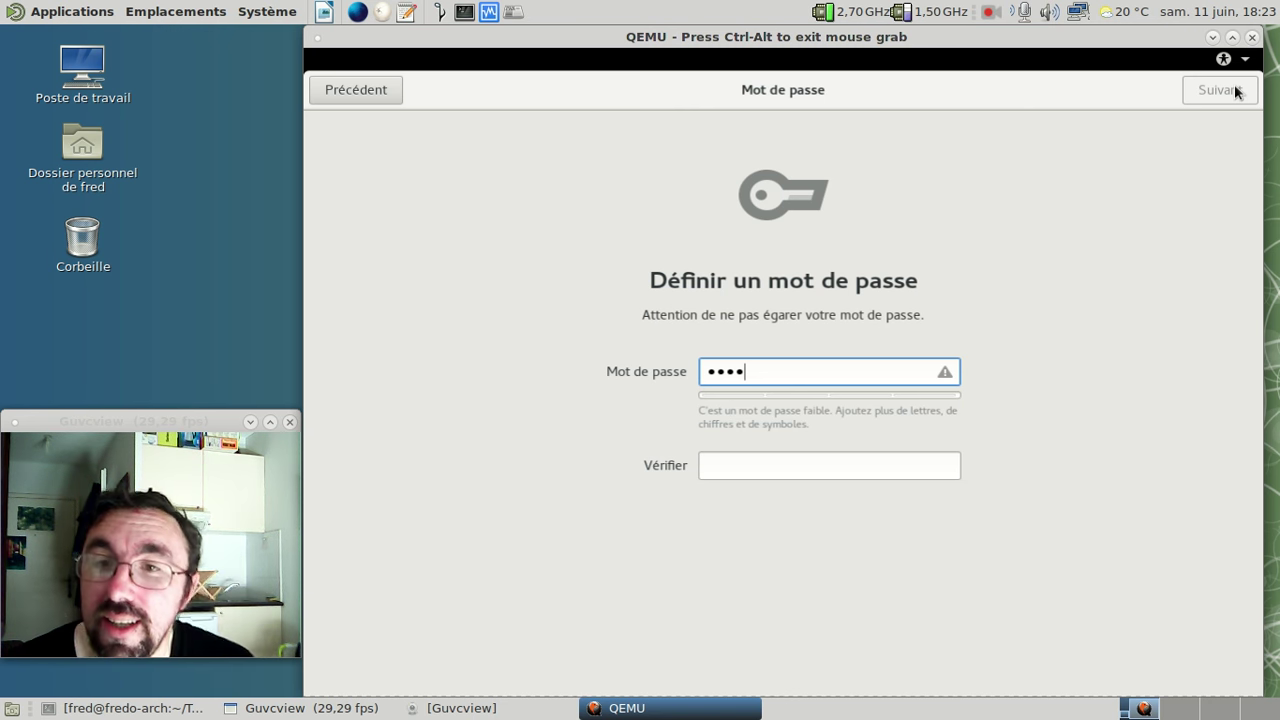
- Replace the weak password with a stronger one, confirm it in Vérifier, and continue
key(BackSpace)
key(BackSpace)
key(BackSpace)
key(BackSpace)
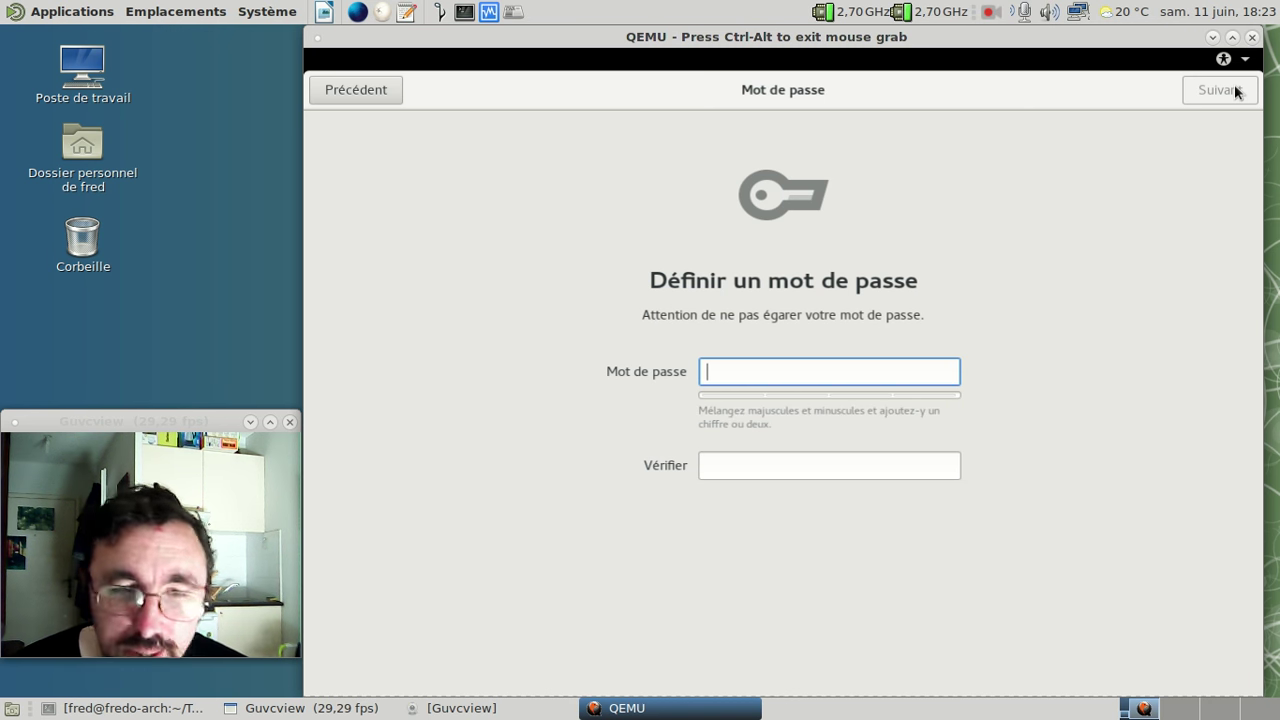
text(•••••••••)
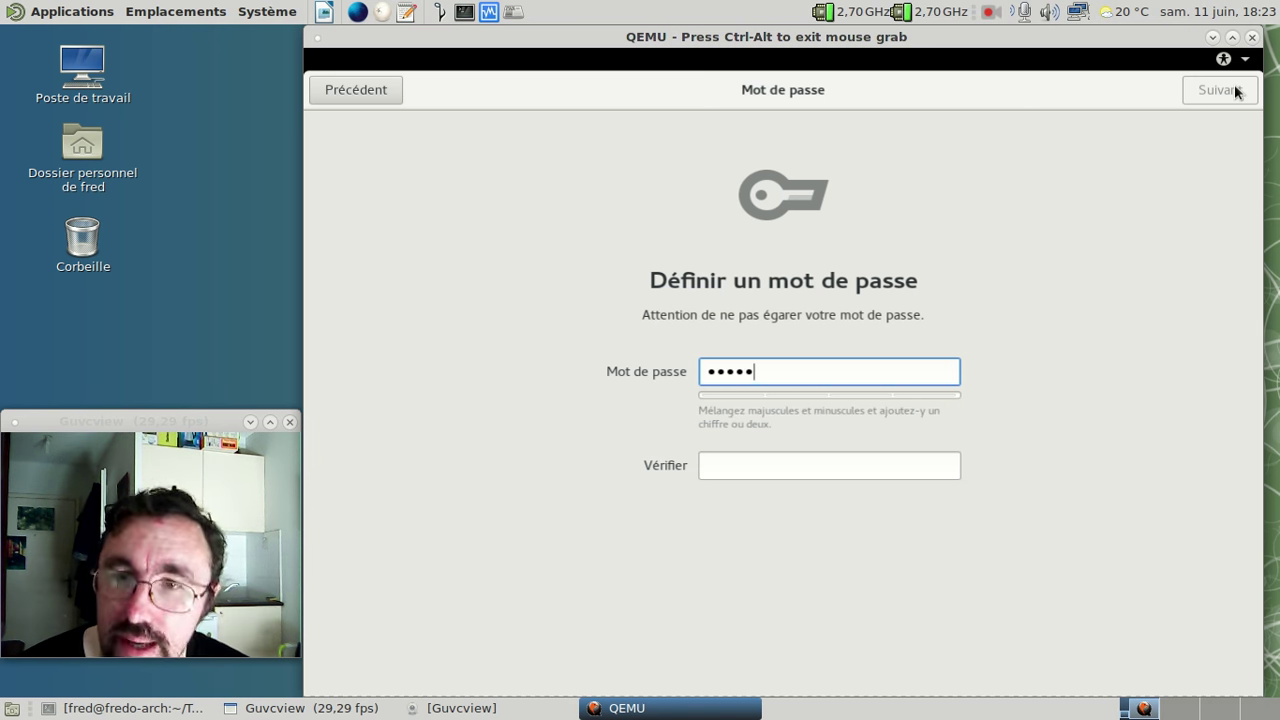
key(Home)
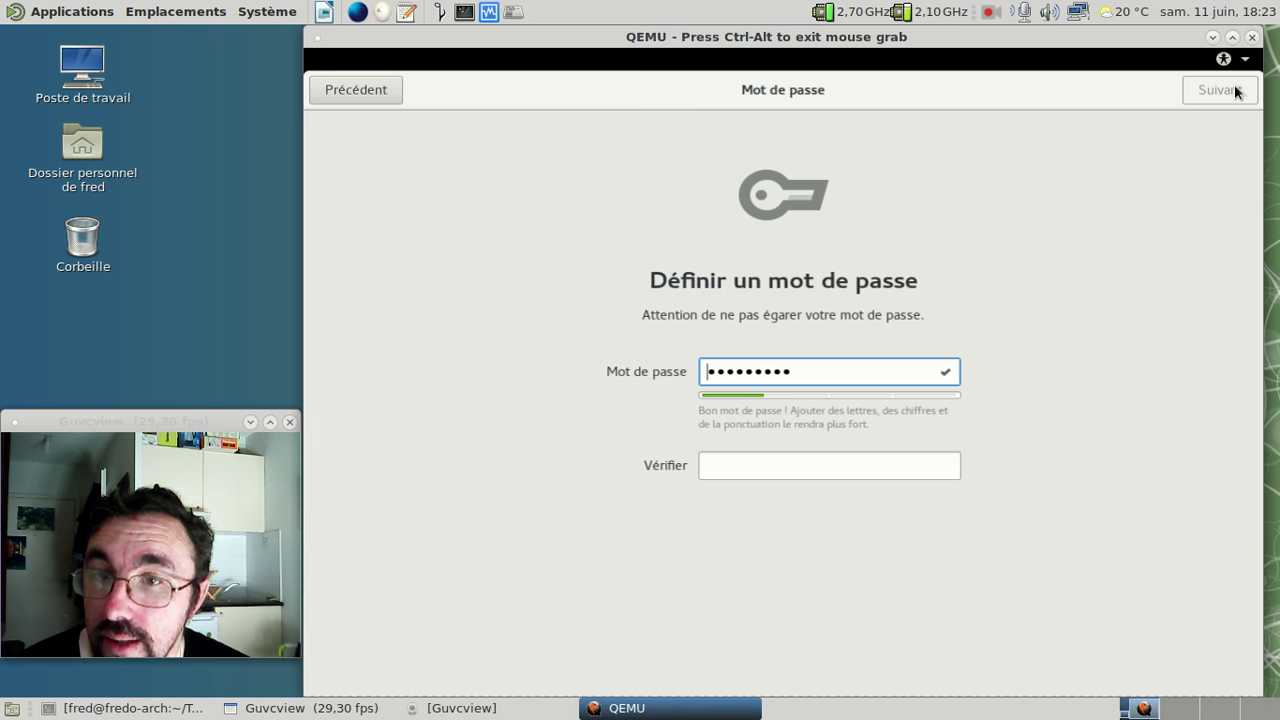
key(End)
text(••)
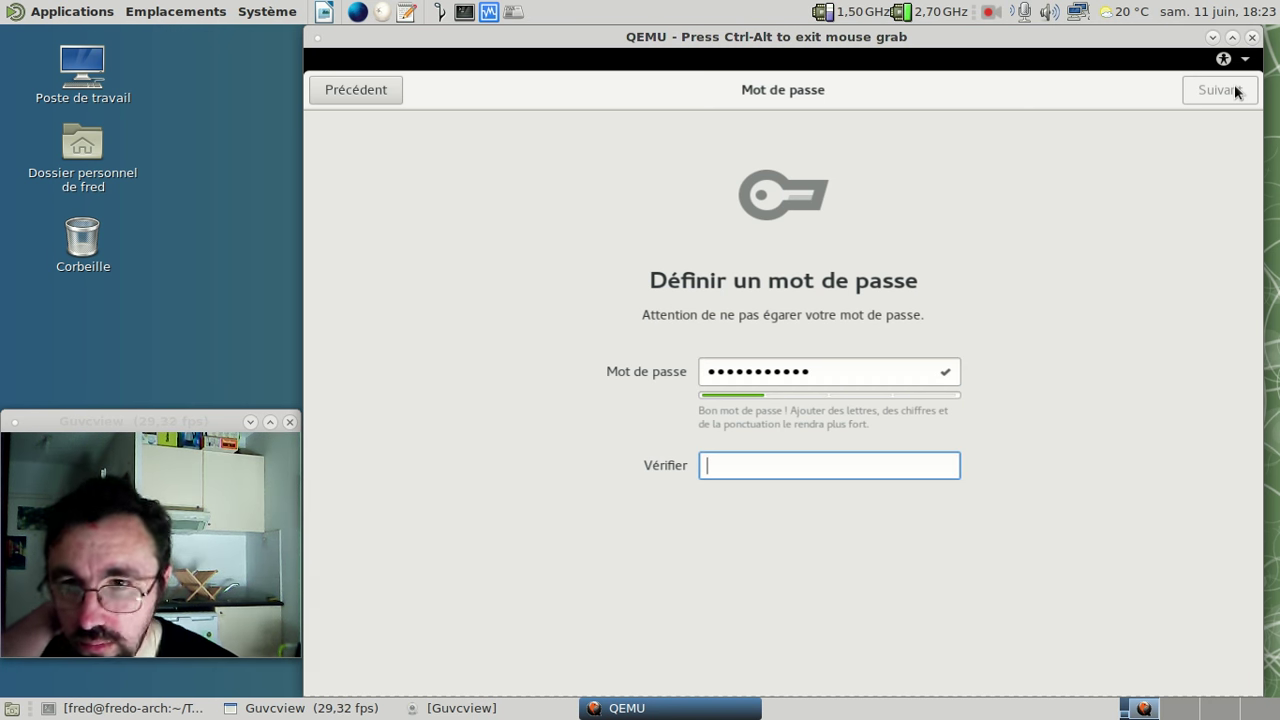
key(Tab)
text(•••••••••••)
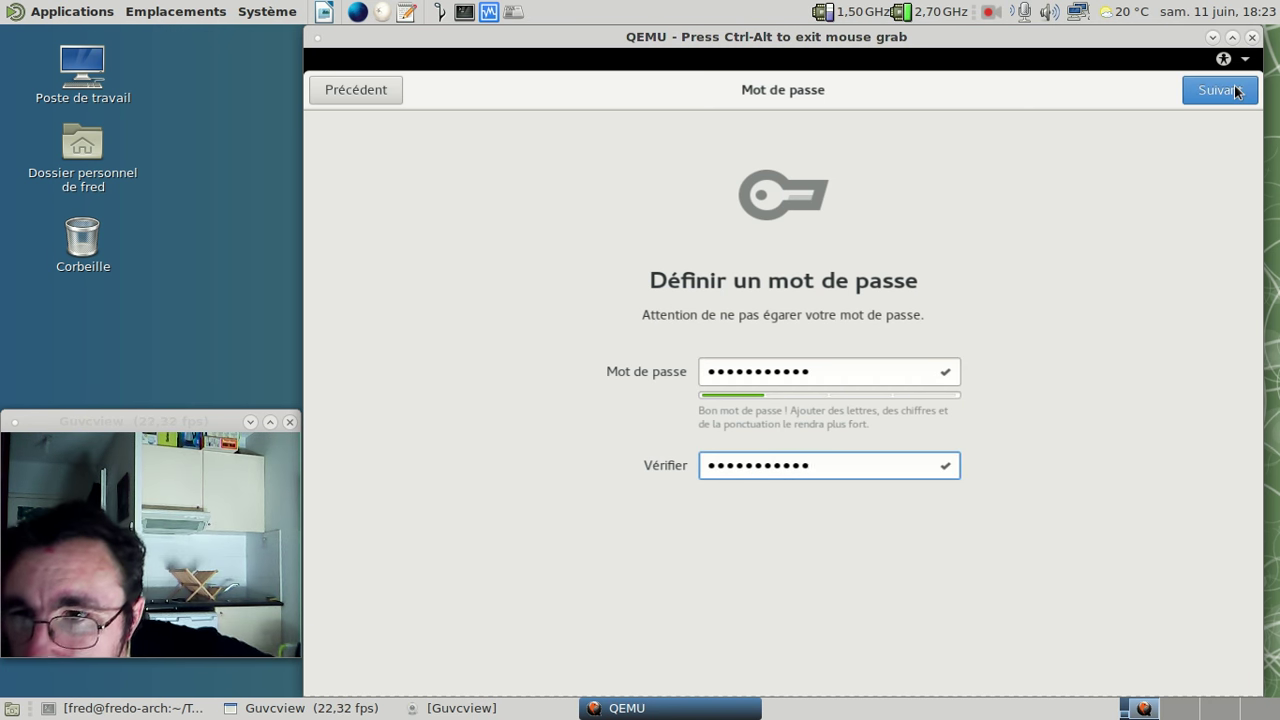
click(1204, 92)
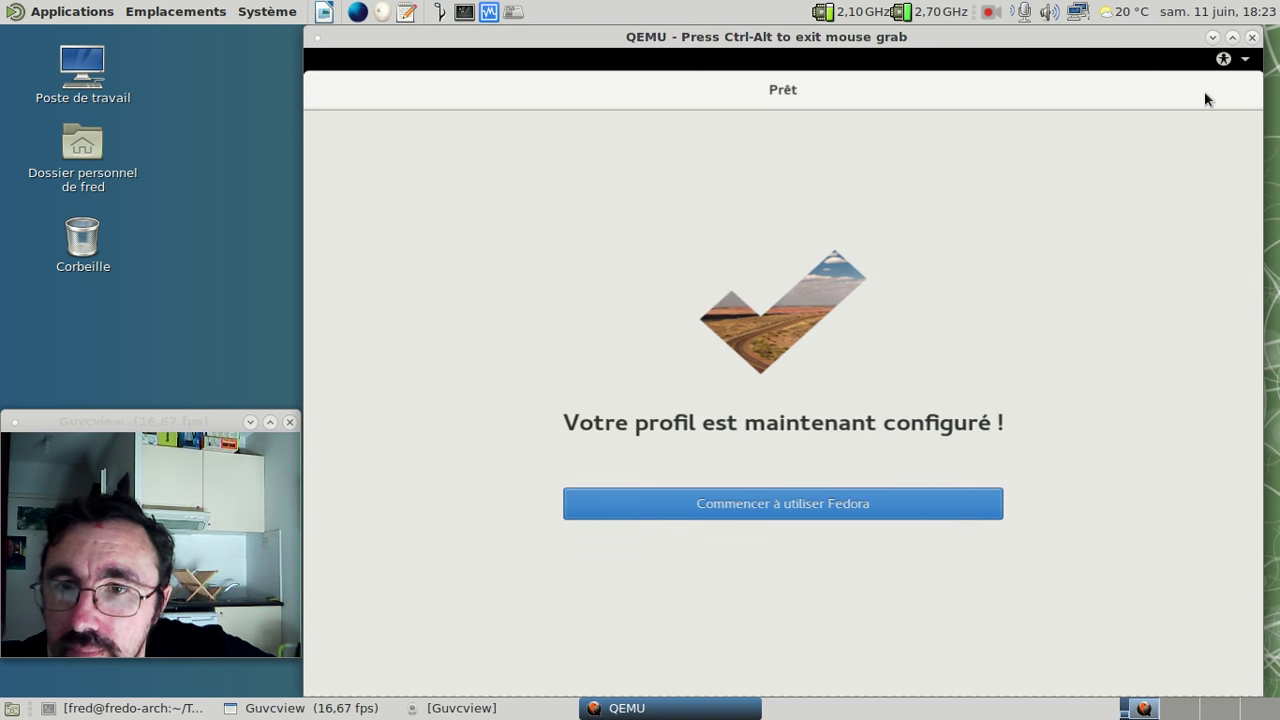
- Finish Initial Setup with 'Commencer à utiliser Fedora' to reach the GDM login screen
click(849, 512)
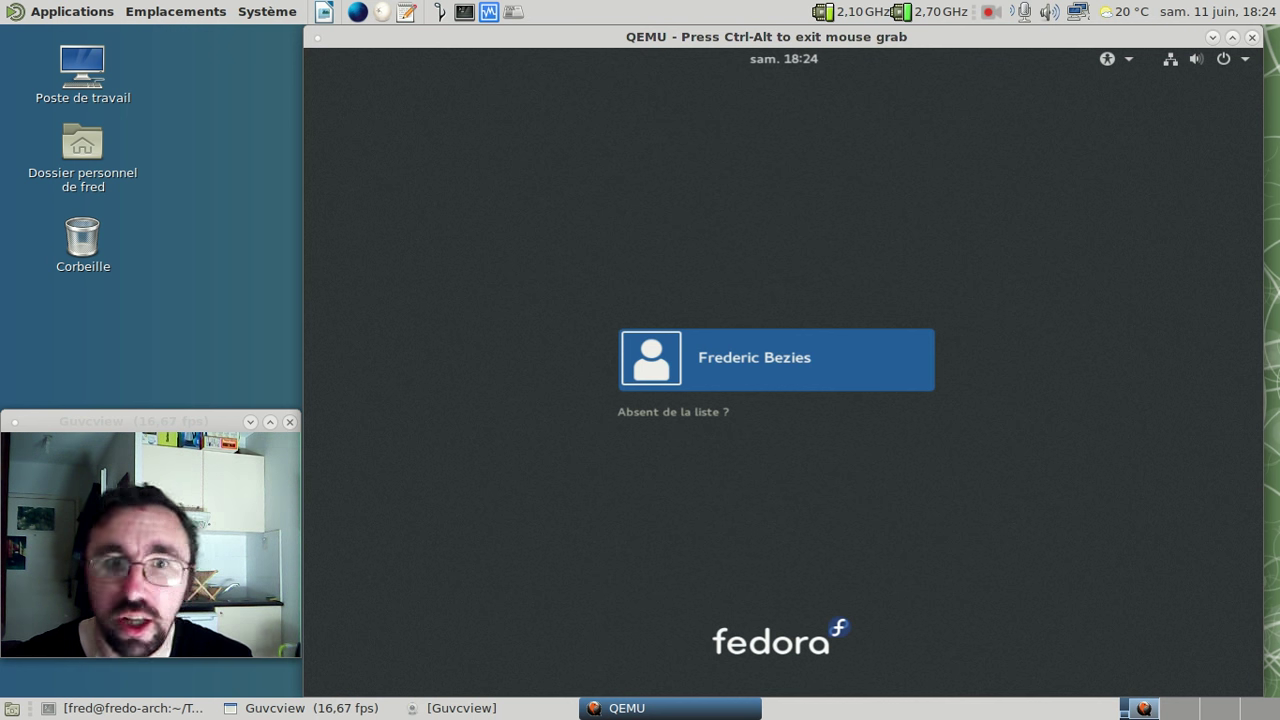
- Select the new user and enter the account password, retyping it after the first attempt fails
key(Return)
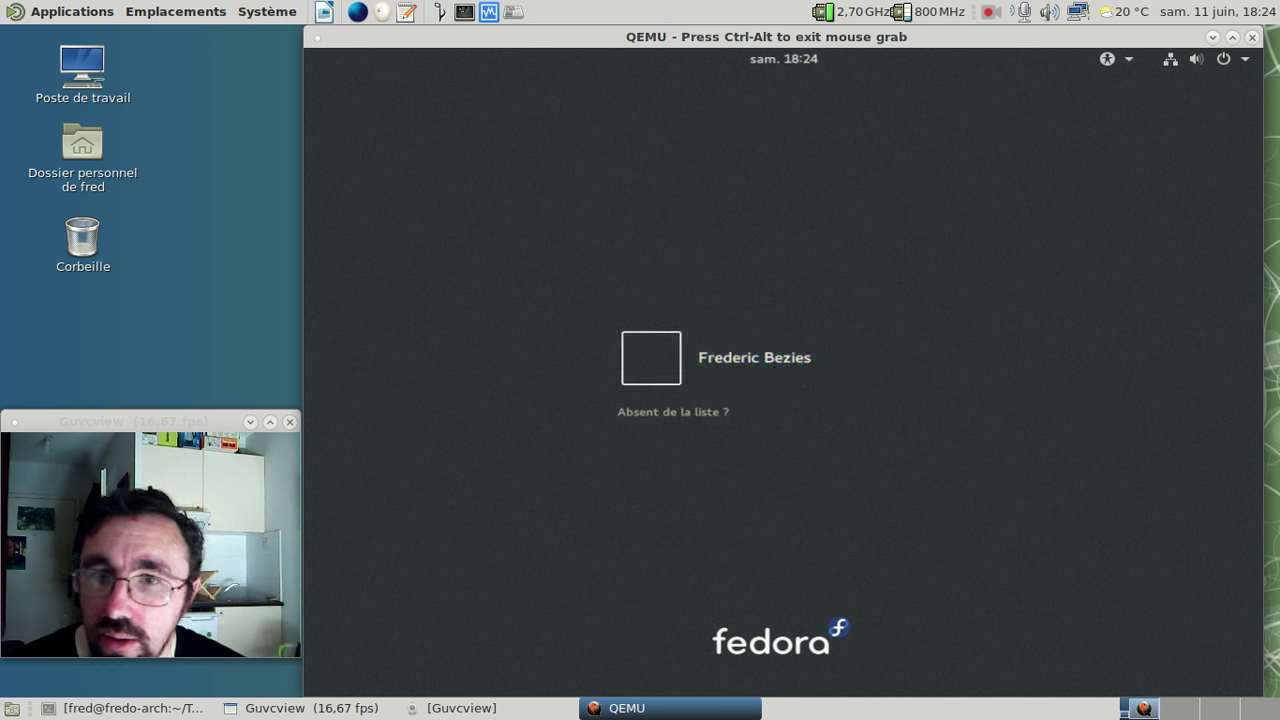
text(x)
key(BackSpace)
text(xxxxxxxxxxx)
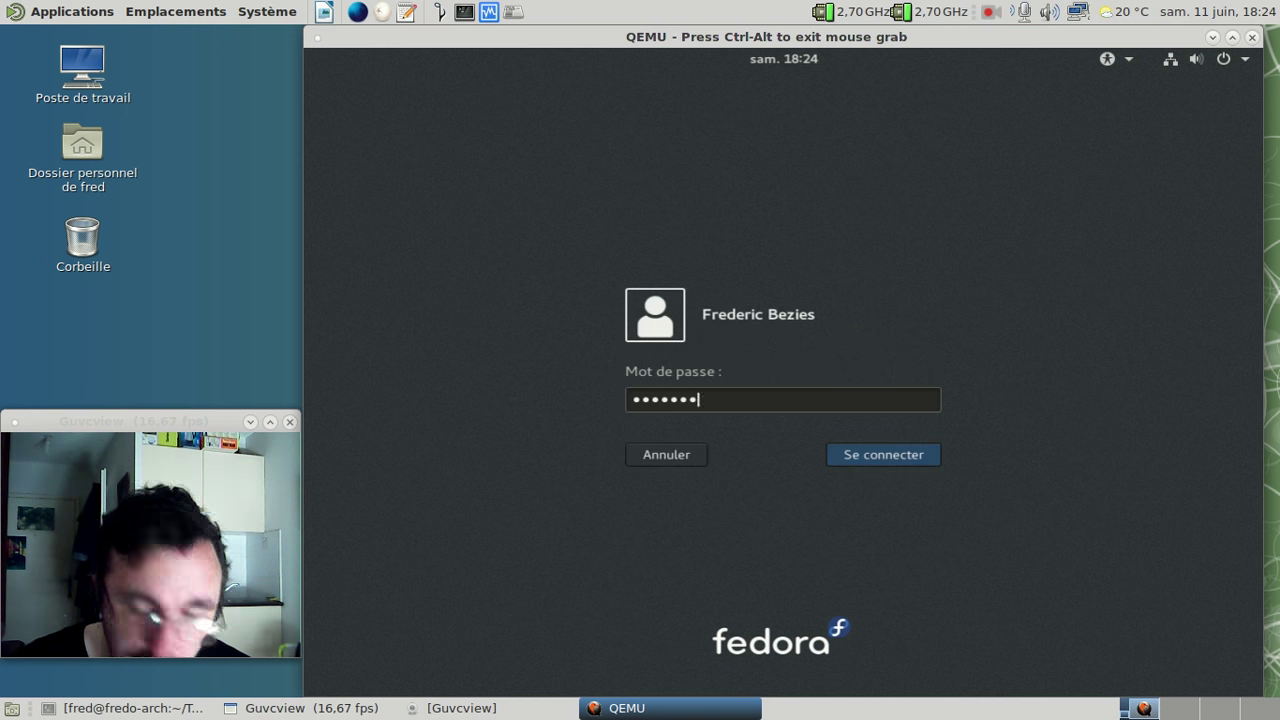
key(Home)
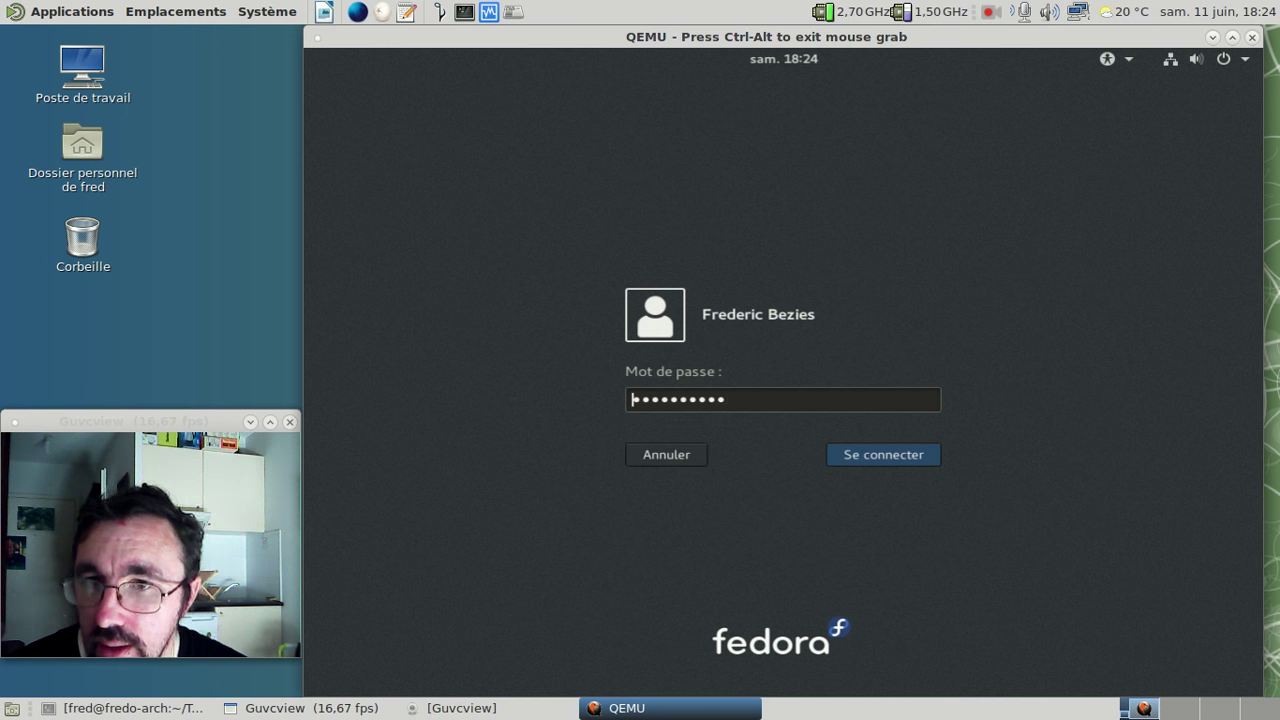
key(End)
text(xx)
key(Return)
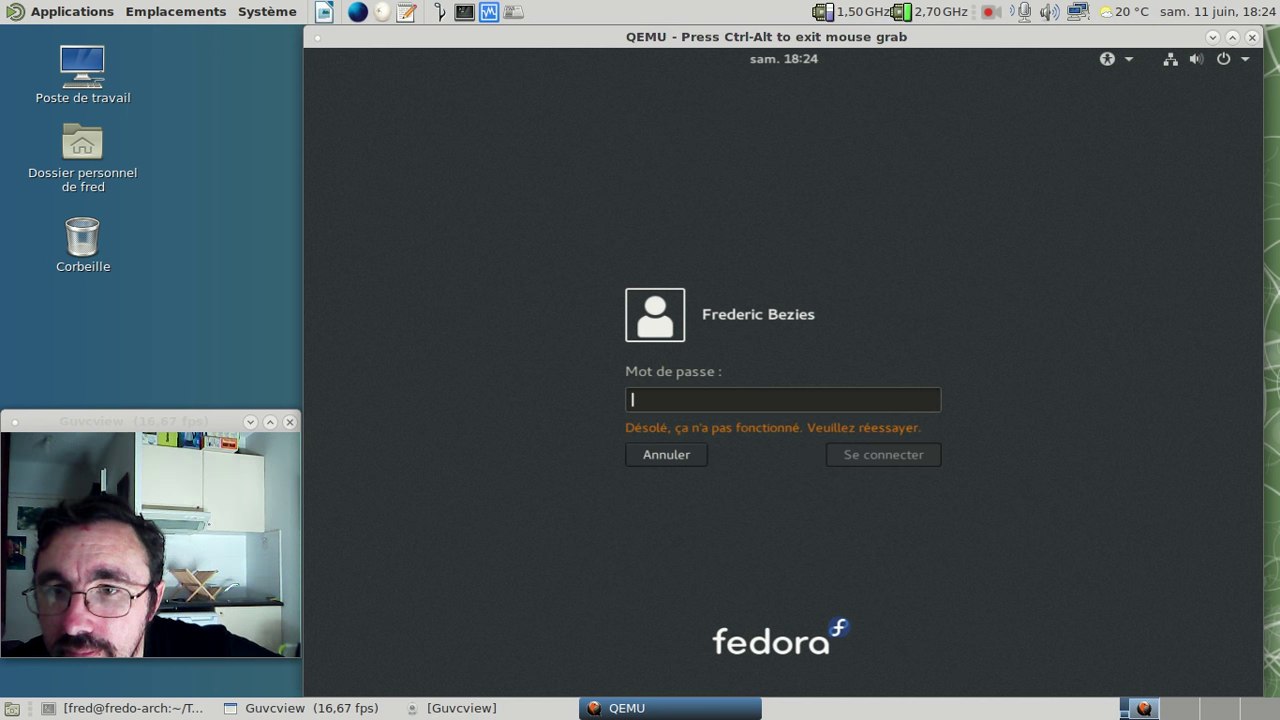
text(xxxxxxxxxx)
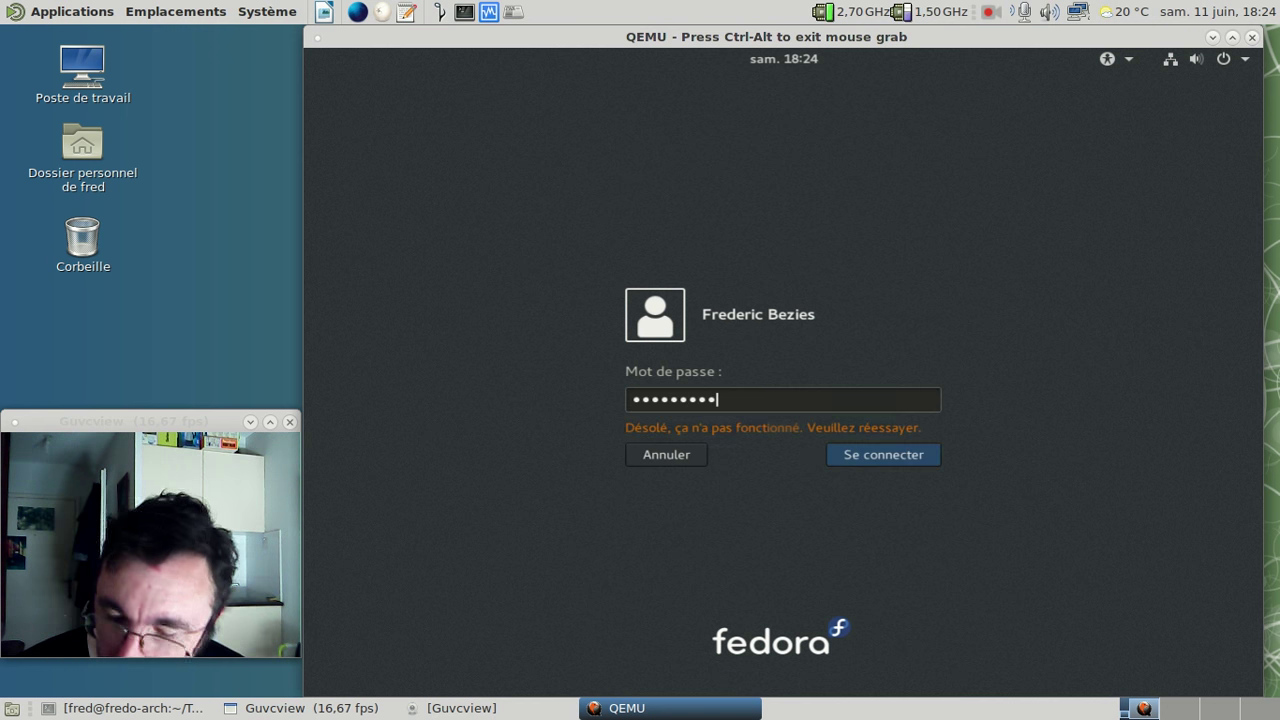
text(xx)
key(Return)
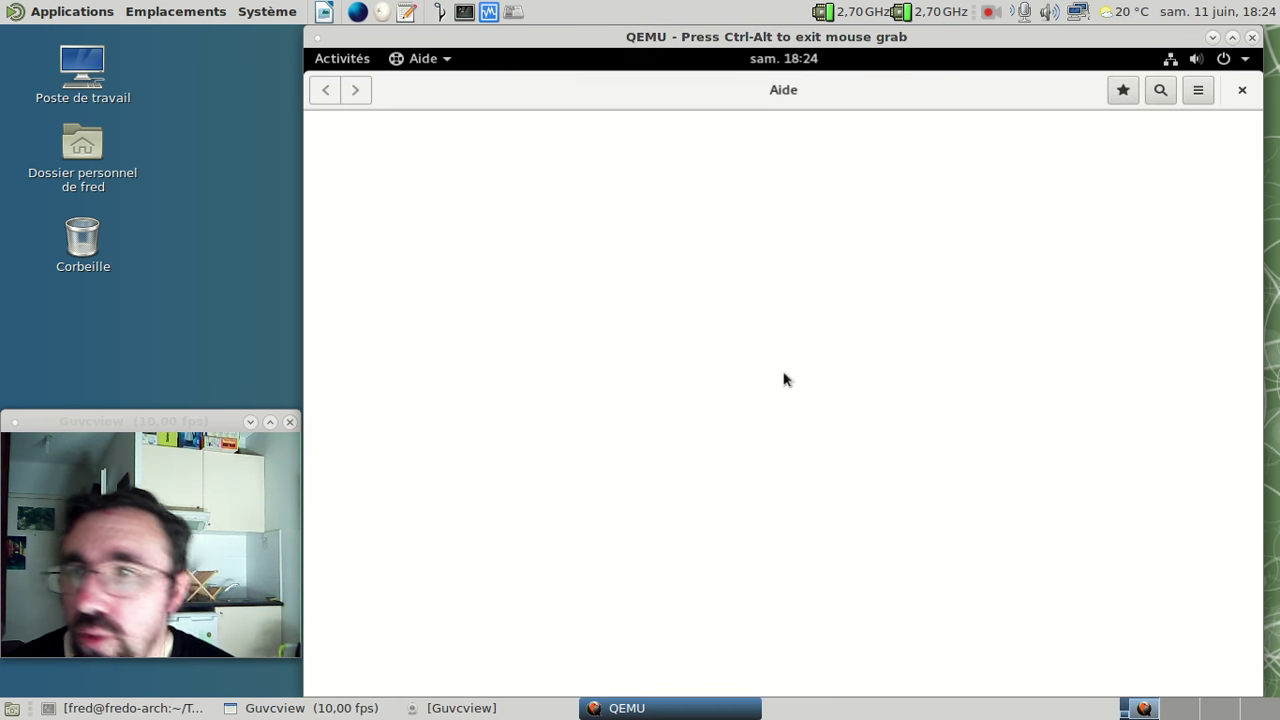
- Close the Premiers pas help, then view the Fedora 24 Détails page in Settings and close it
click(1242, 91)
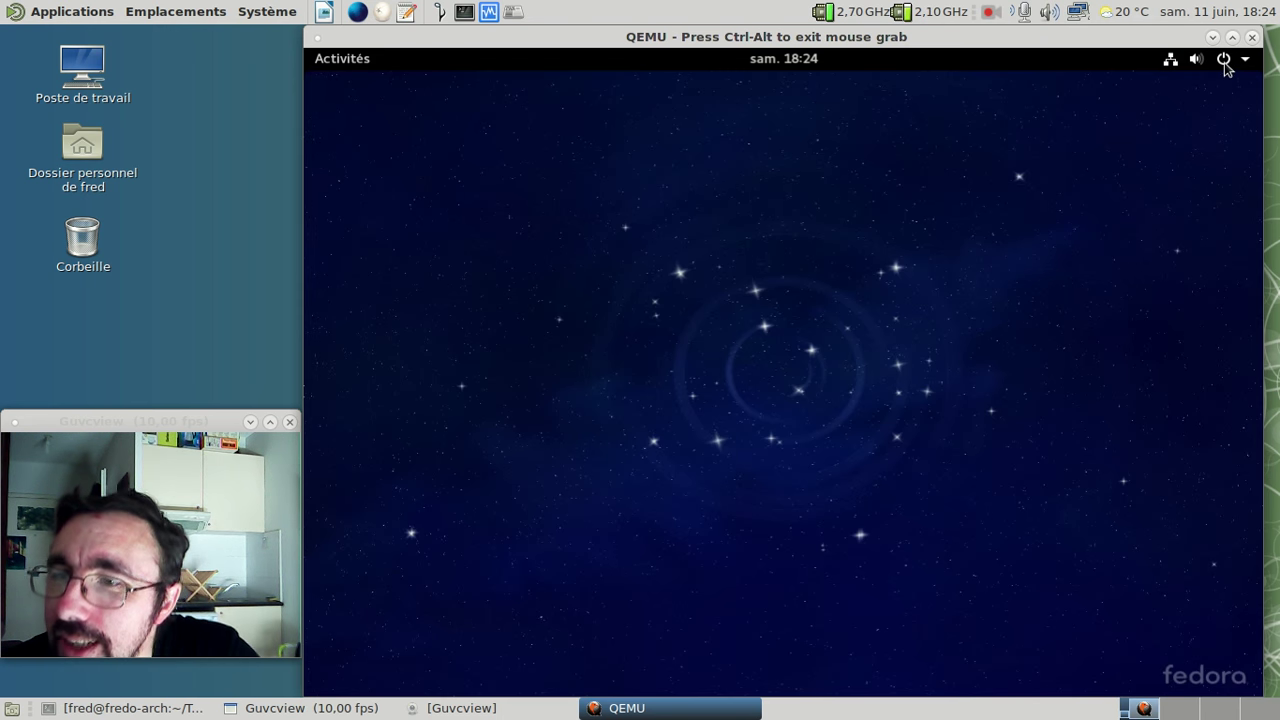
click(1225, 58)
click(1032, 256)
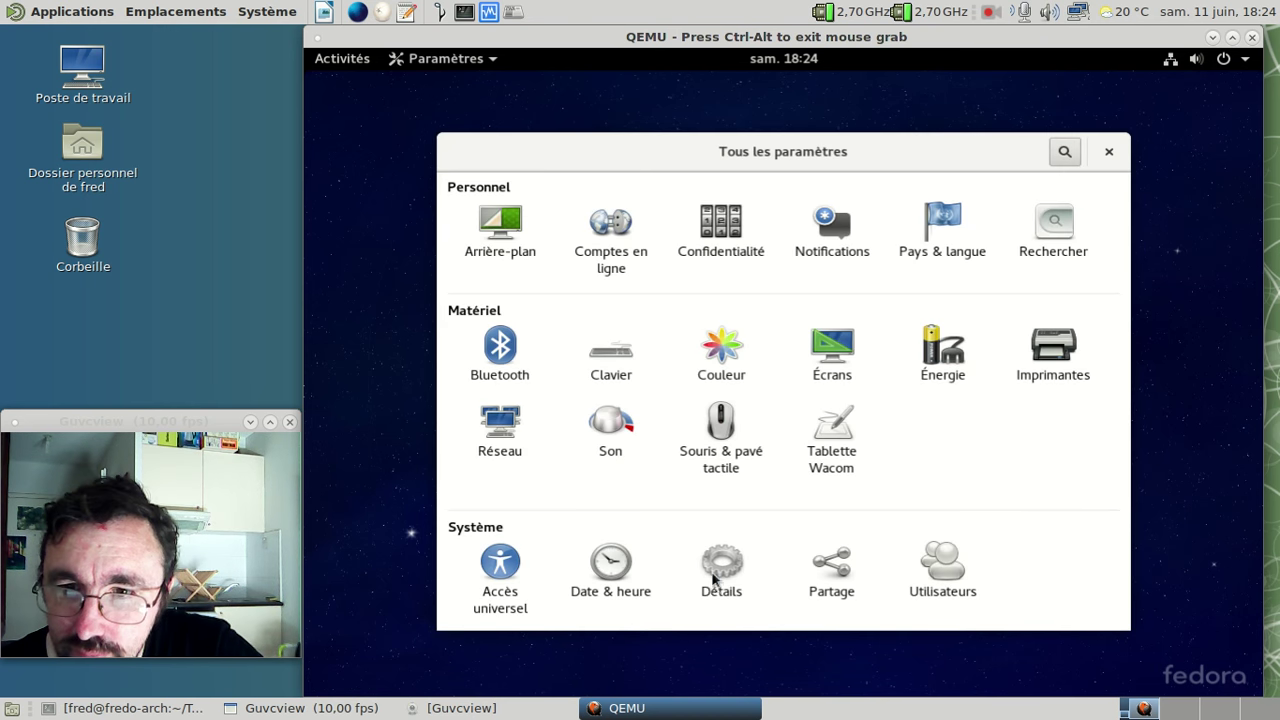
click(714, 578)
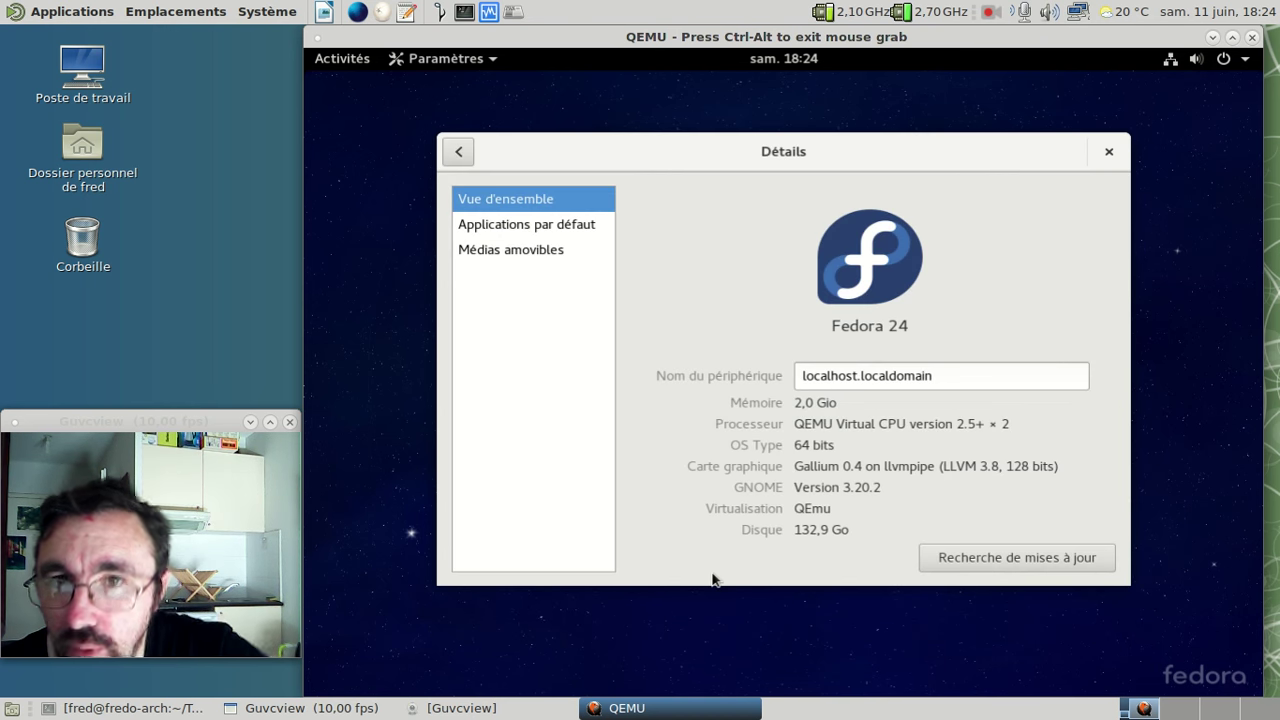
click(1107, 152)
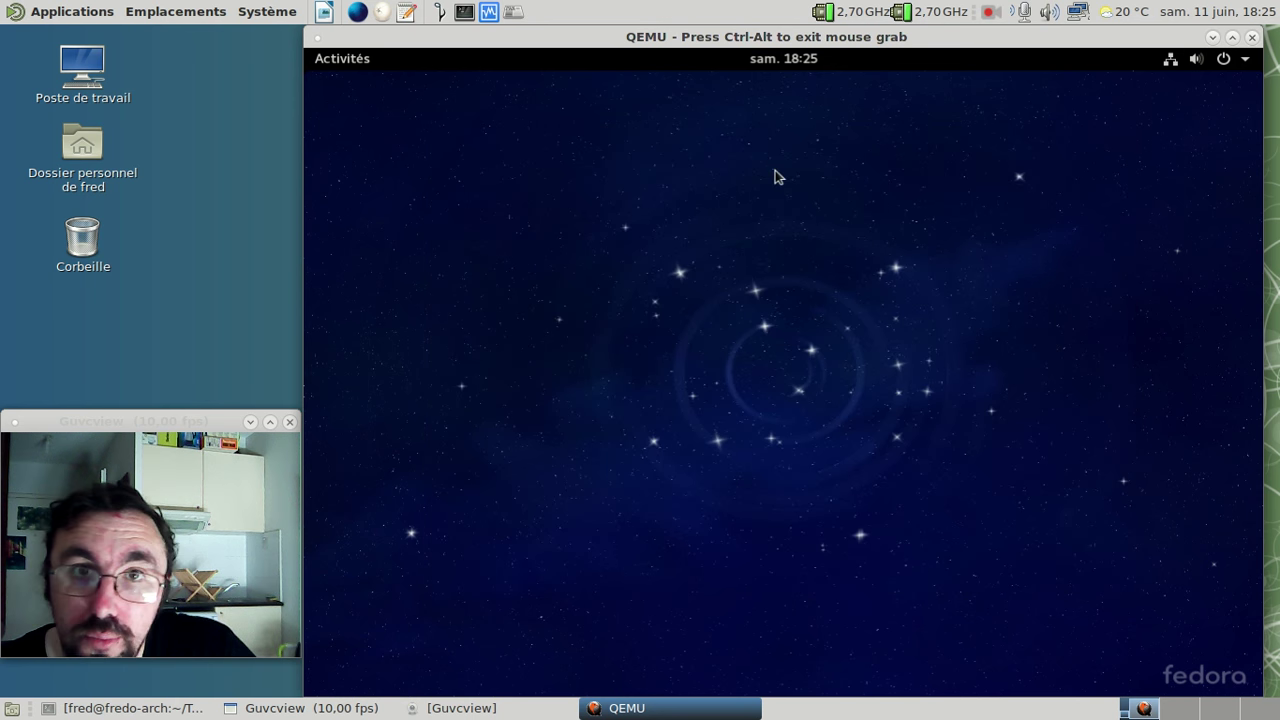
- Launch Files from Activities and show its À propos information (version 3.20.0)
click(352, 62)
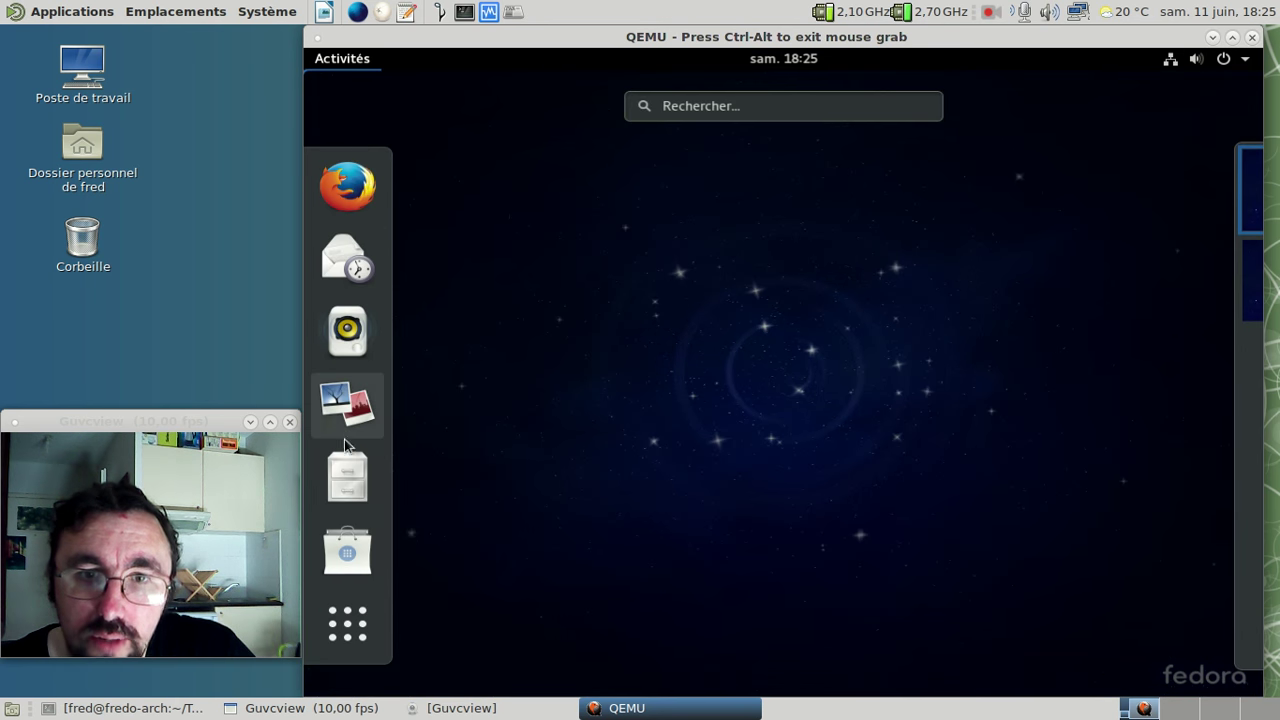
click(344, 476)
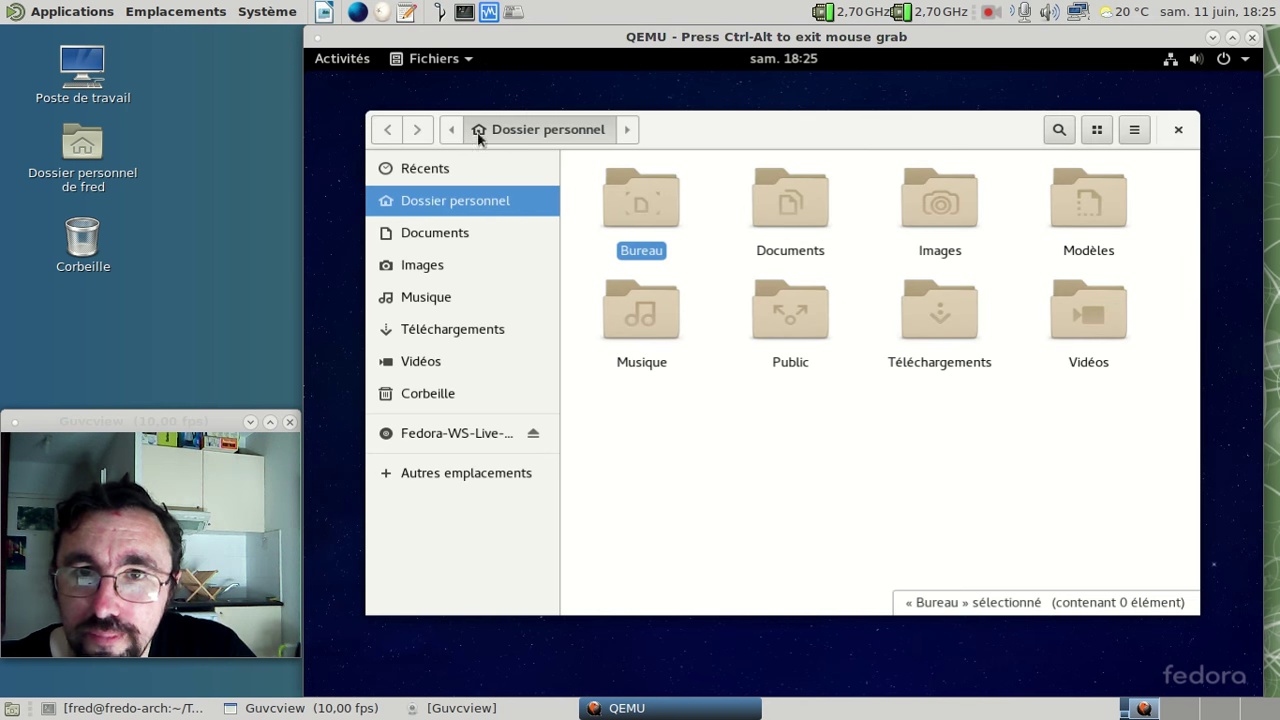
click(431, 64)
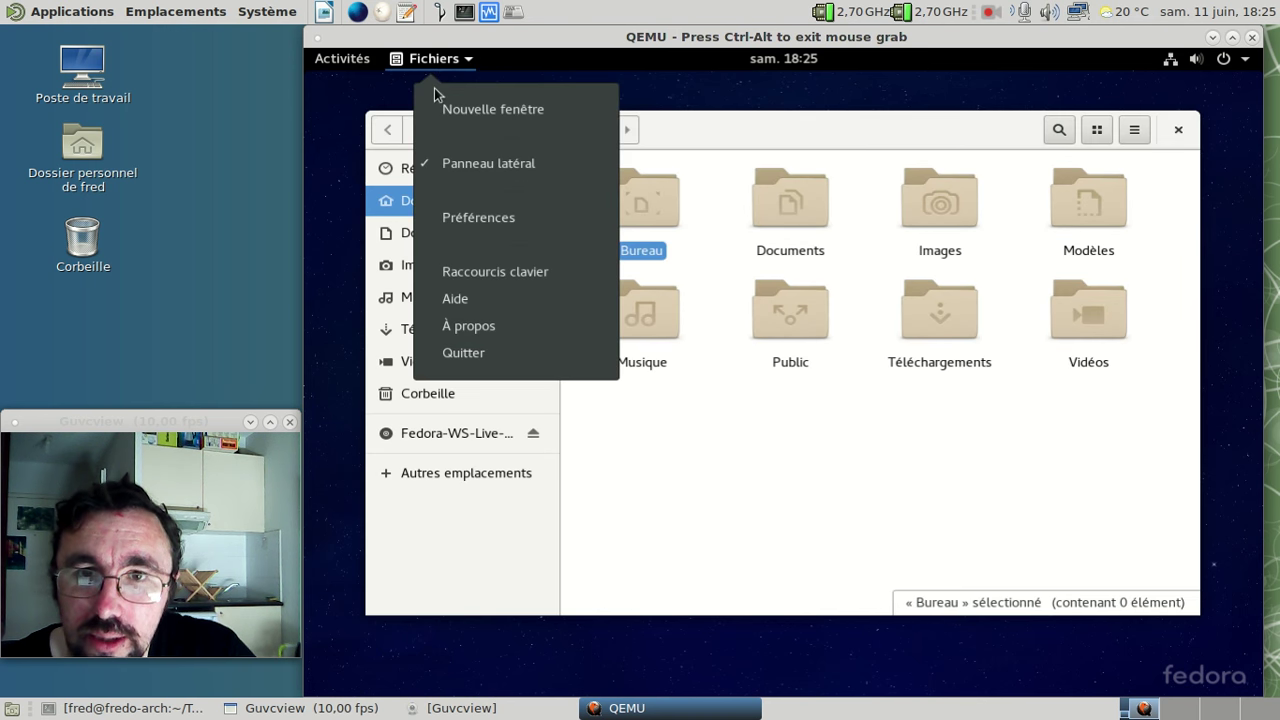
click(487, 328)
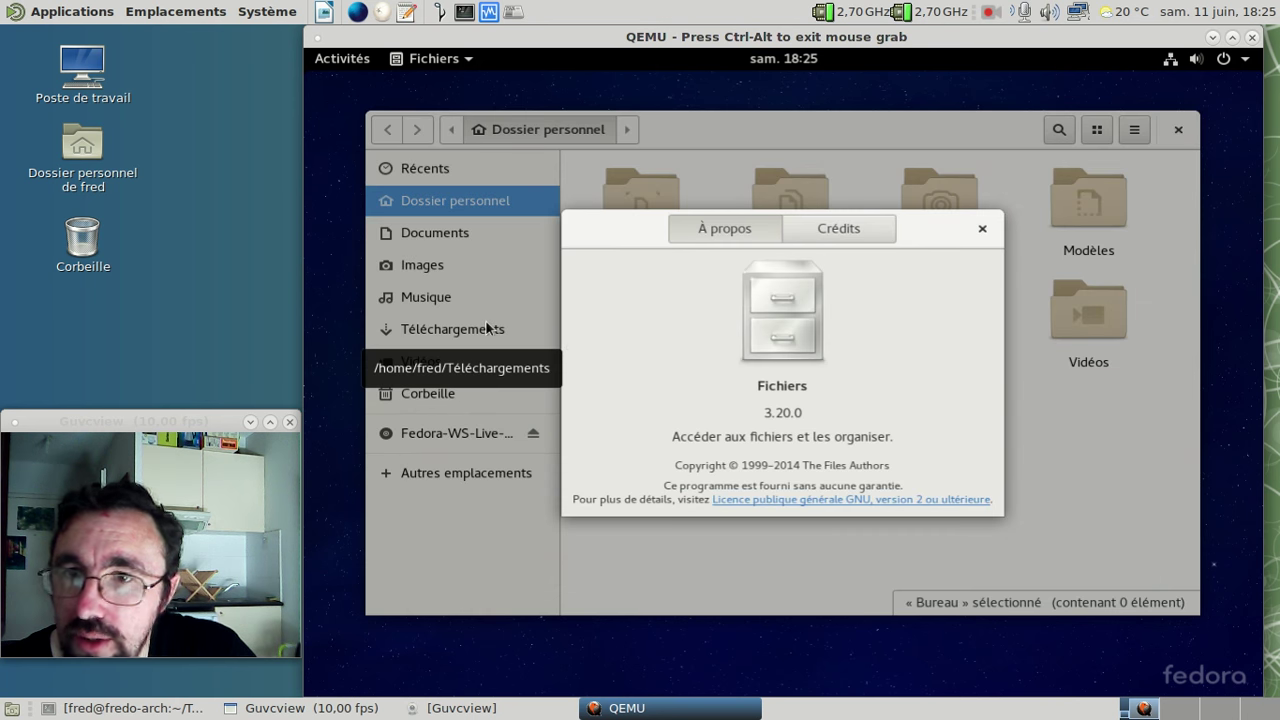
- Close the About dialog and the home-folder window, then return to the Activités overview
click(983, 230)
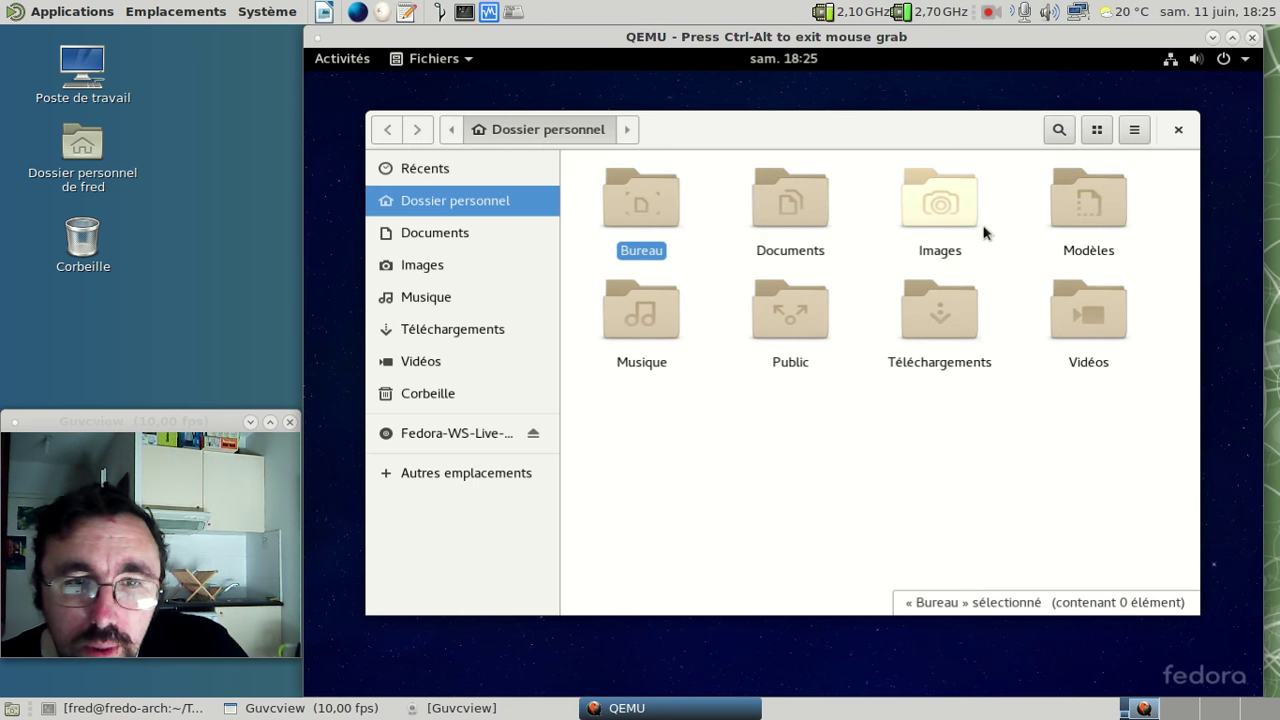
click(1178, 129)
click(364, 60)
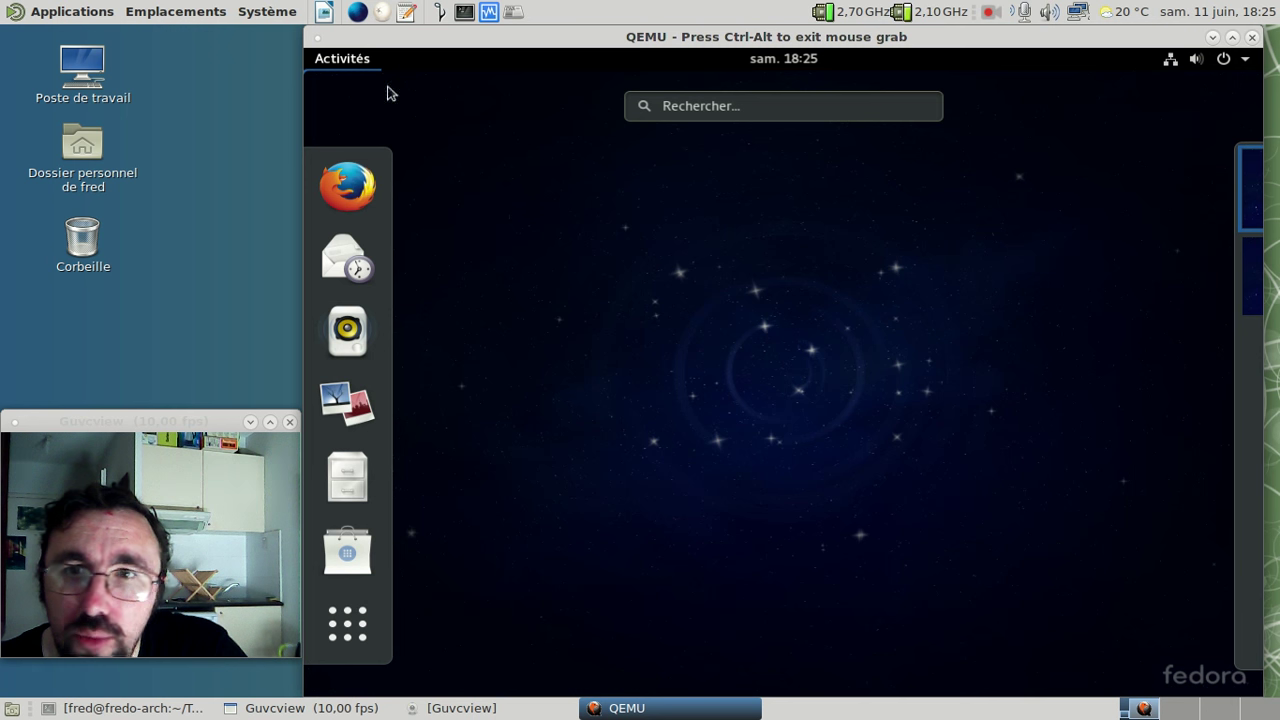
- Launch Terminal from the Utilitaires folder on page 2 of the applications grid
click(345, 623)
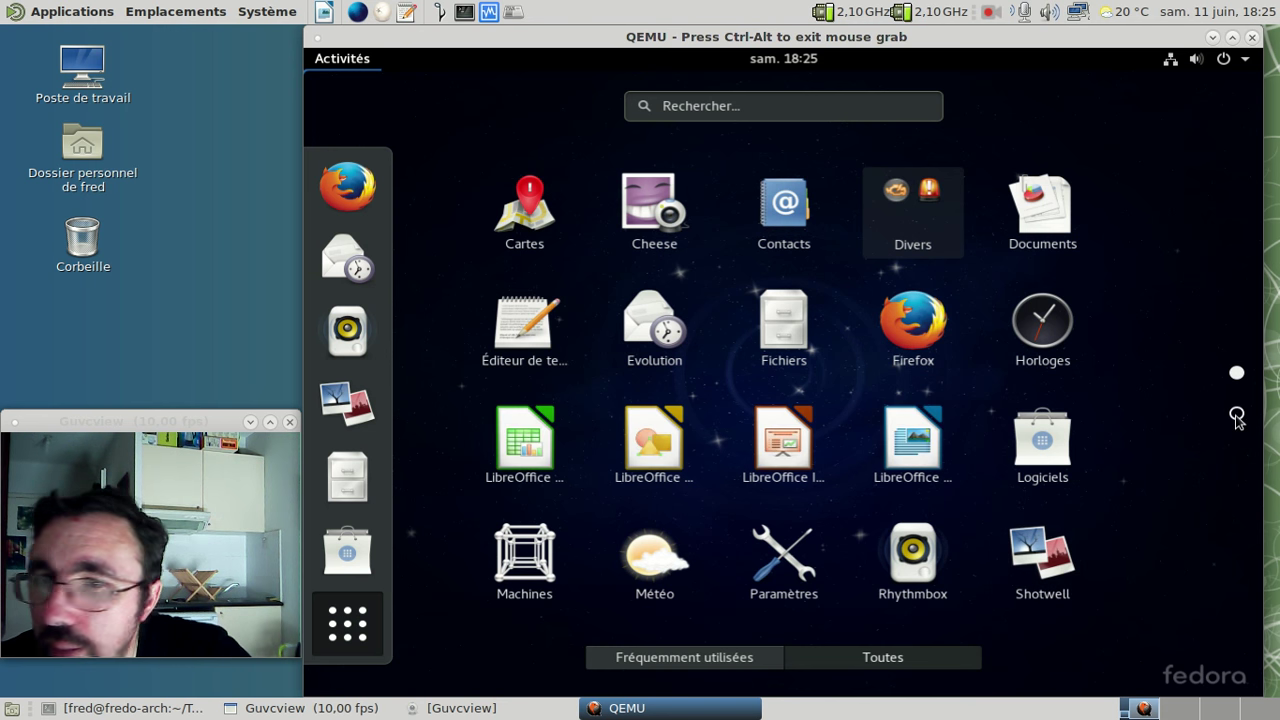
click(1237, 416)
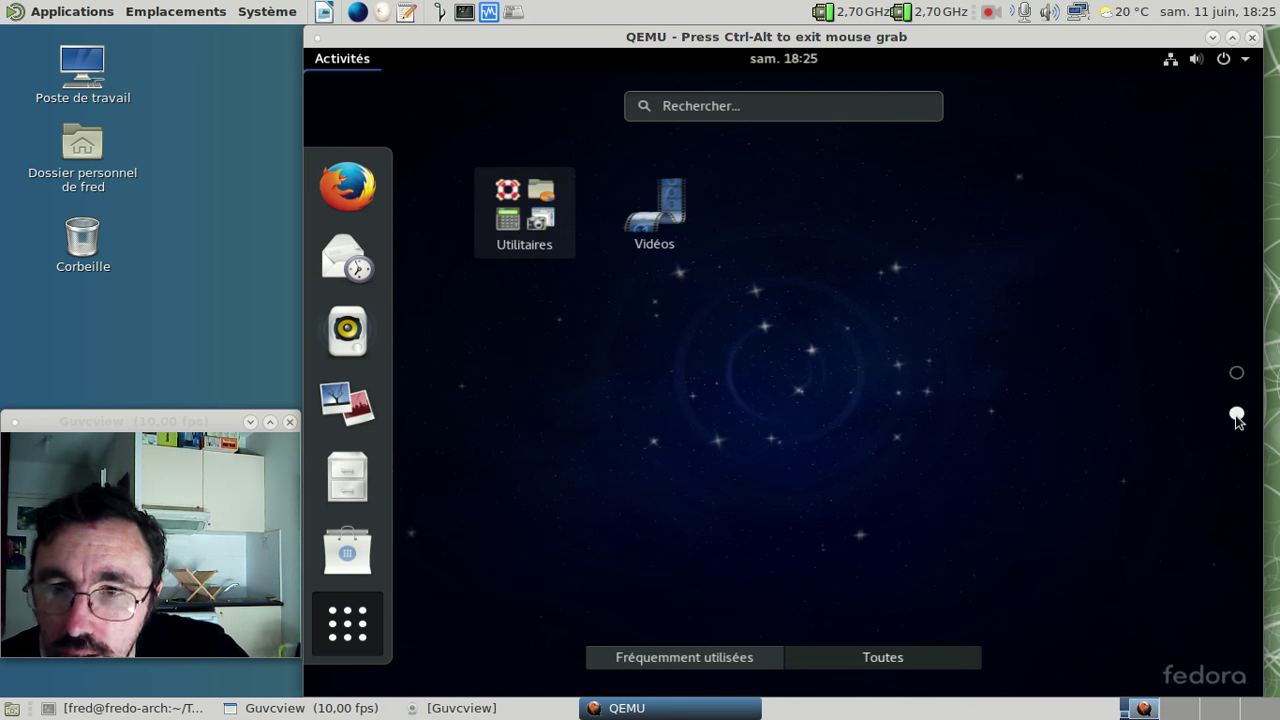
click(511, 218)
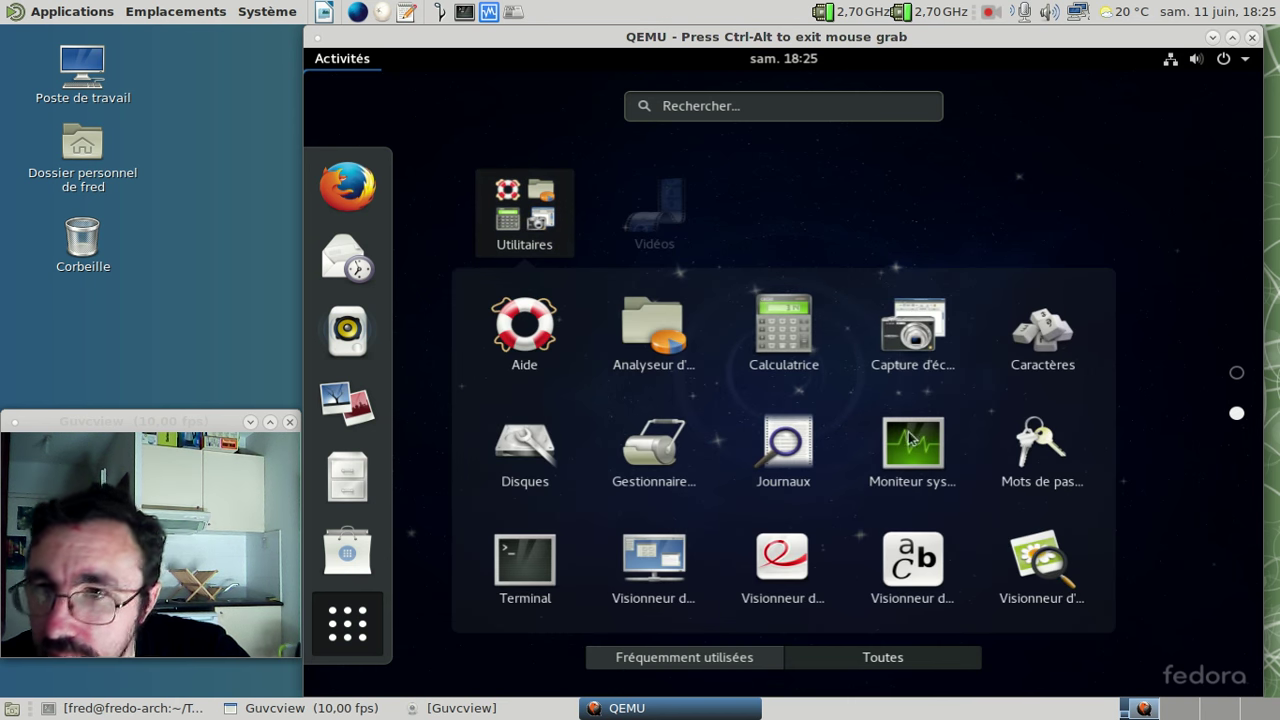
click(536, 562)
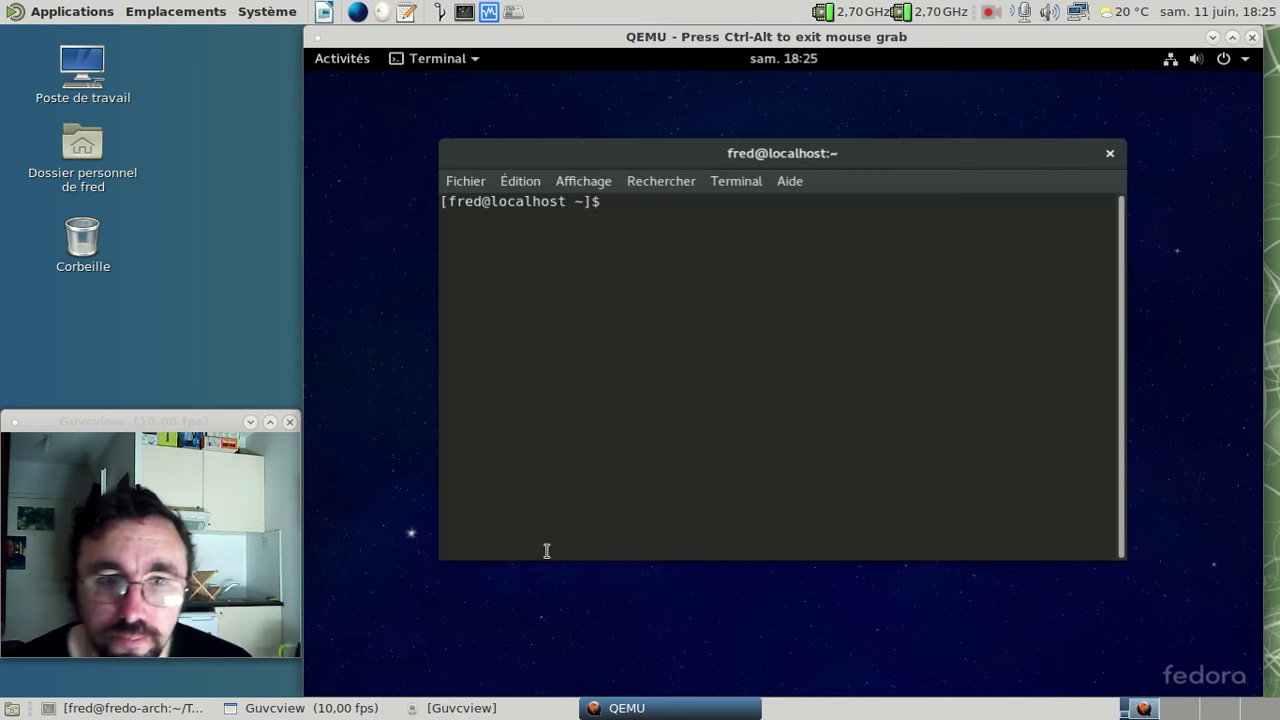
click(788, 182)
click(801, 232)
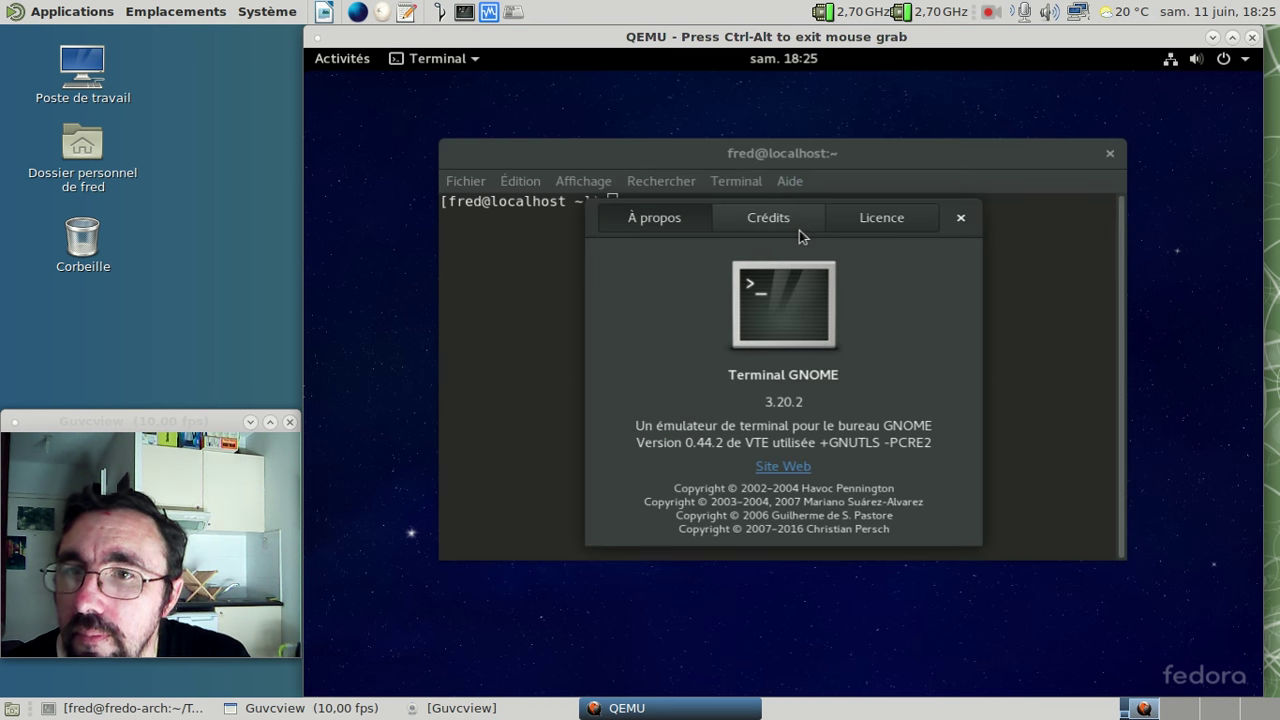
click(961, 218)
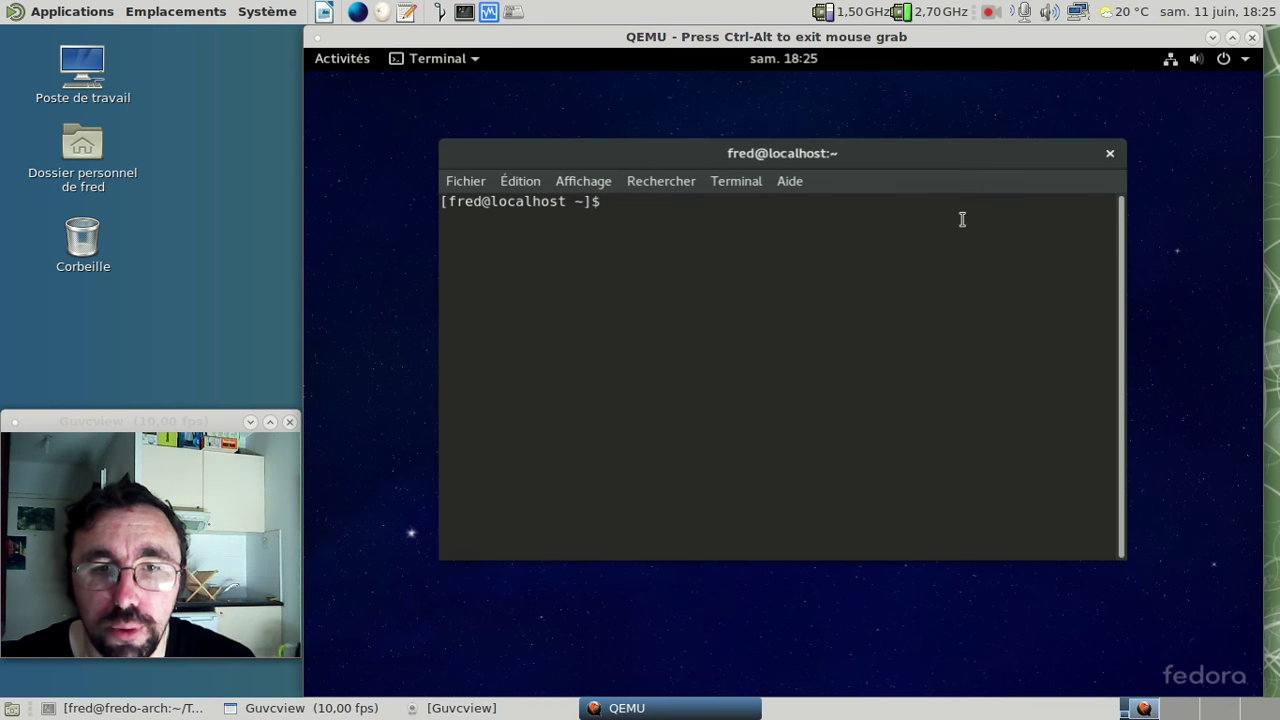
- Run 'sudo dnf update' and authenticate with the administrator password, retrying after a failed attempt
text(sudo sn)
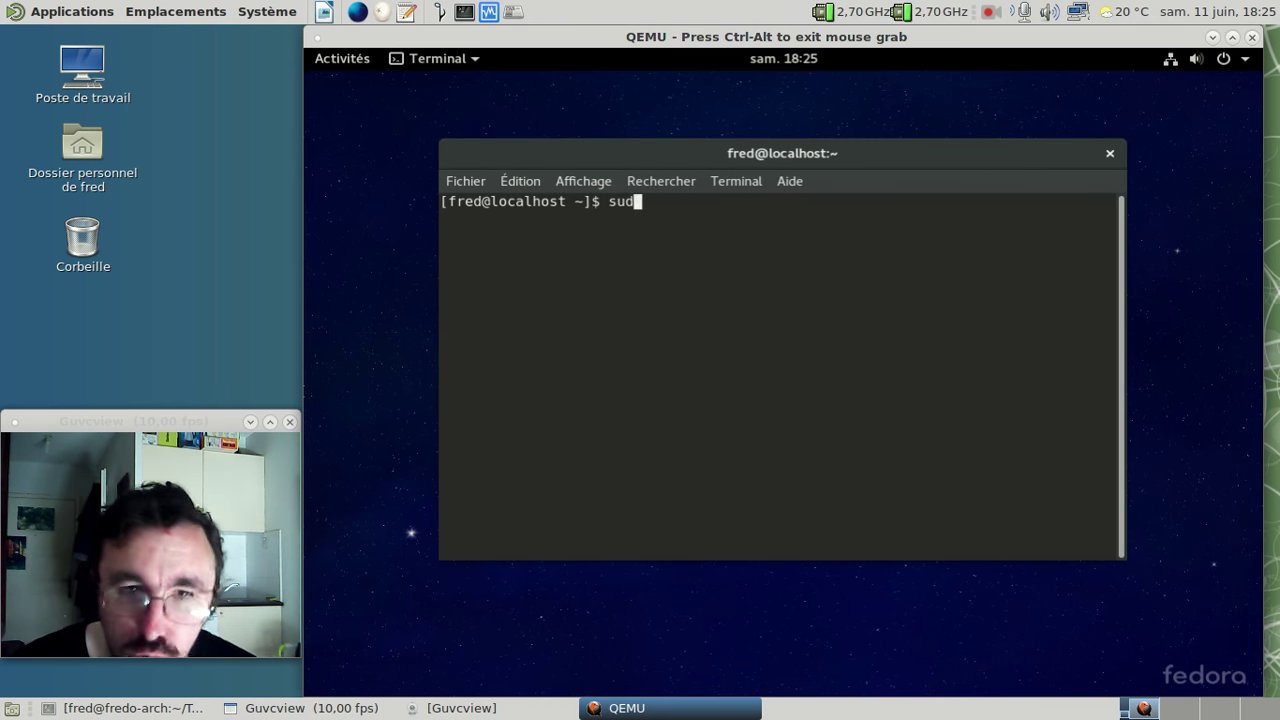
key(BackSpace)
key(BackSpace)
text(fn)
key(BackSpace)
key(BackSpace)
text(dnf update)
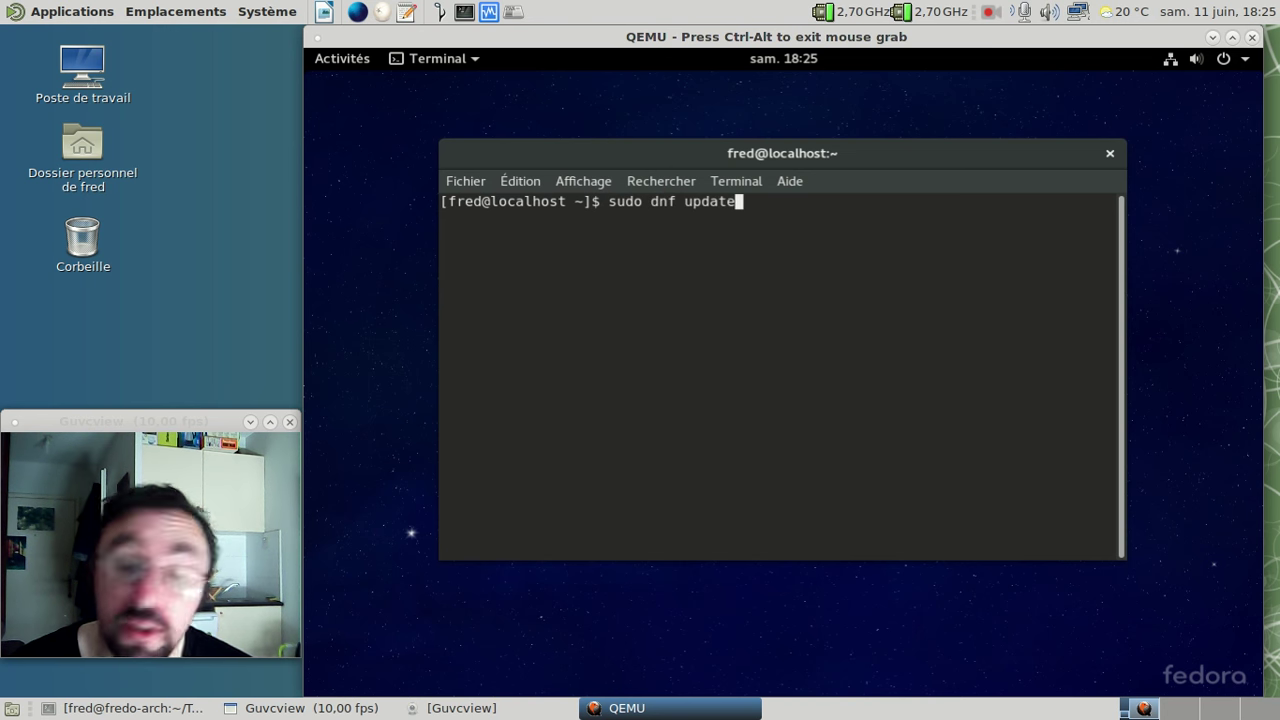
key(Return)
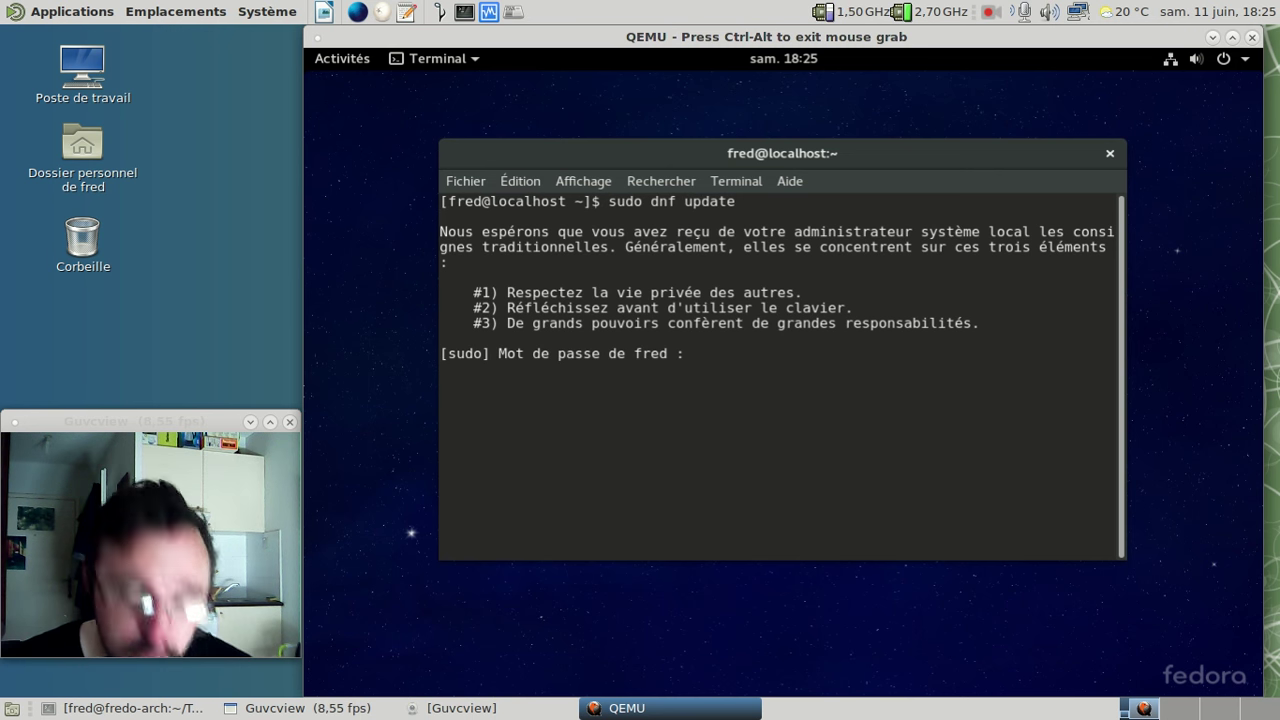
key(Return)
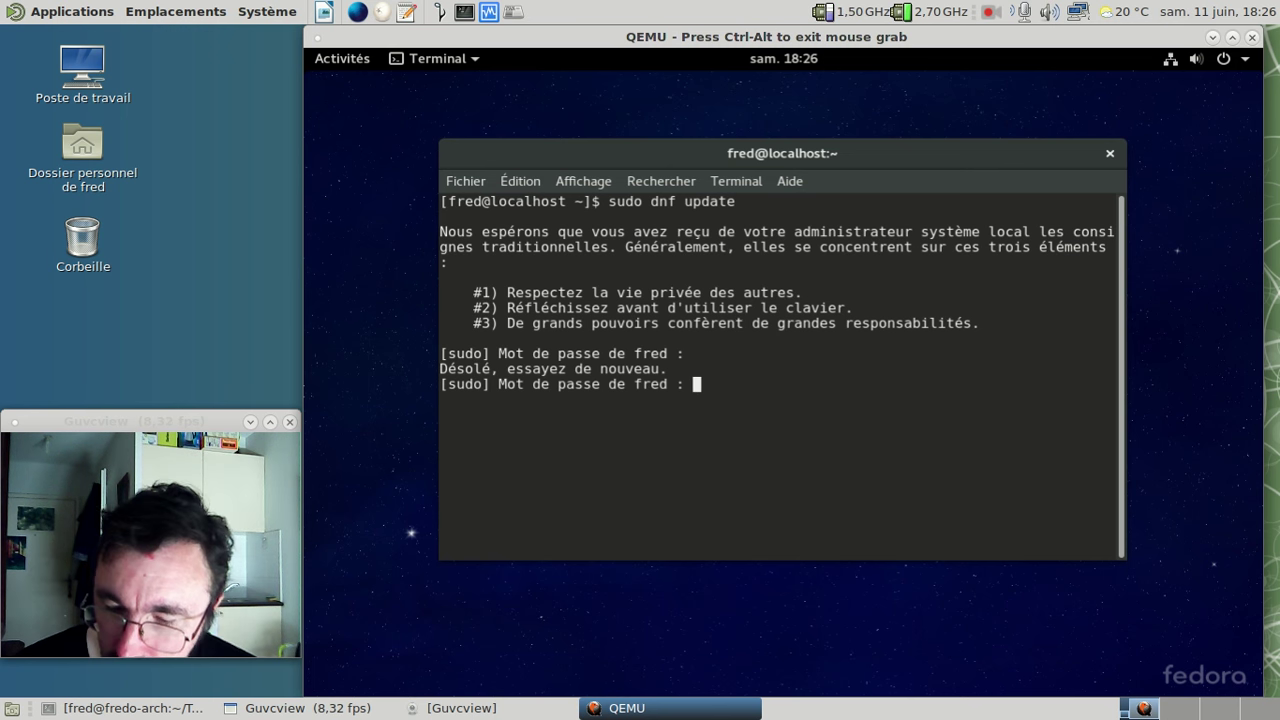
key(Return)
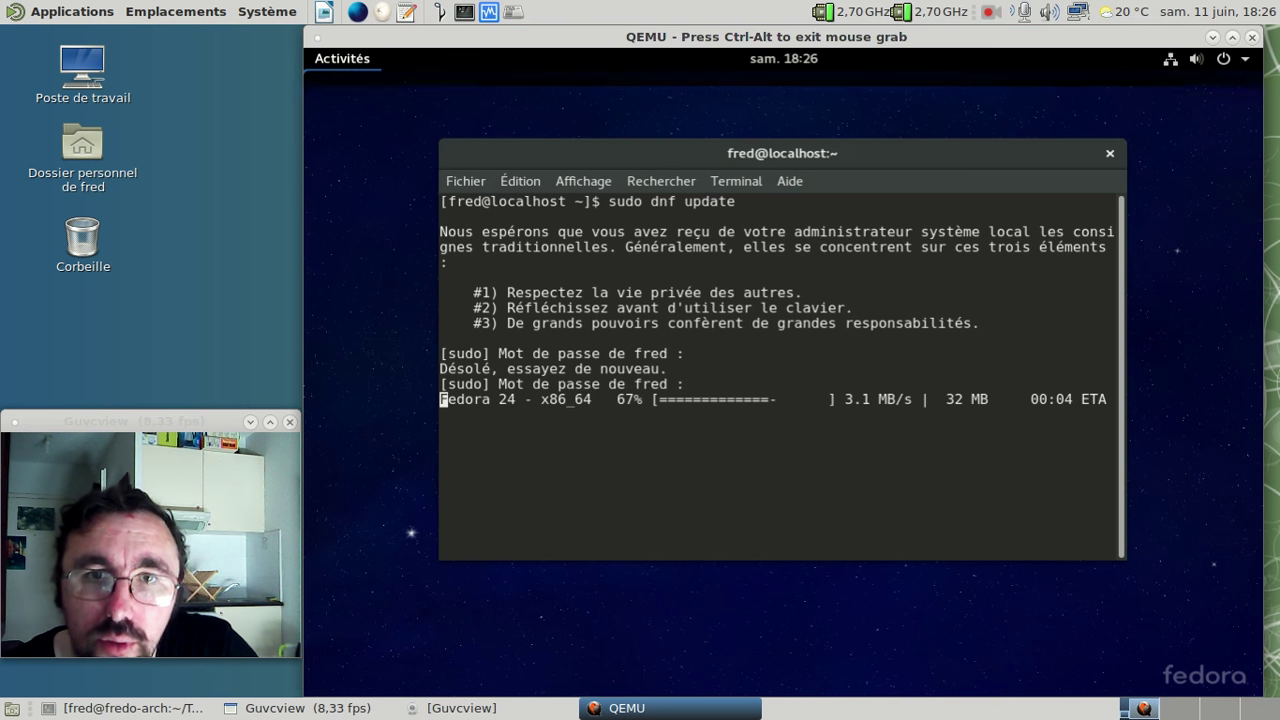
click(342, 59)
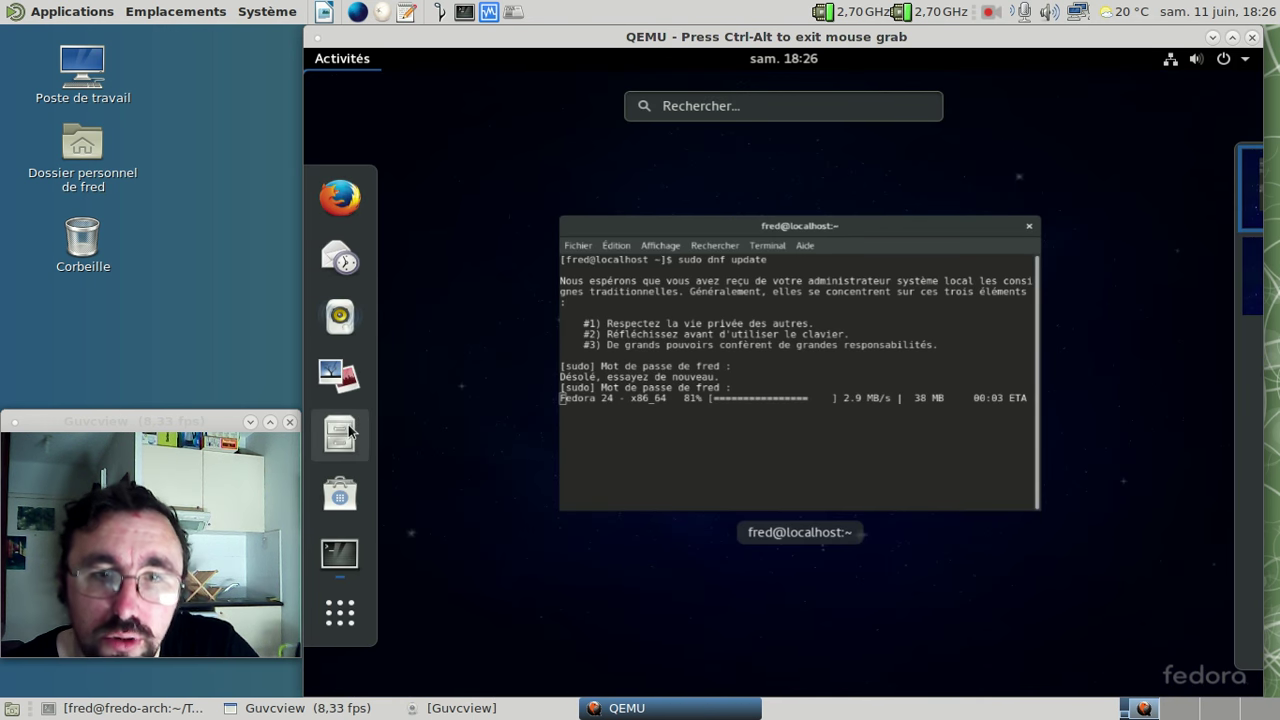
- Open Files on the home folder, shrink the icons to the smallest zoom size, then close it
click(340, 432)
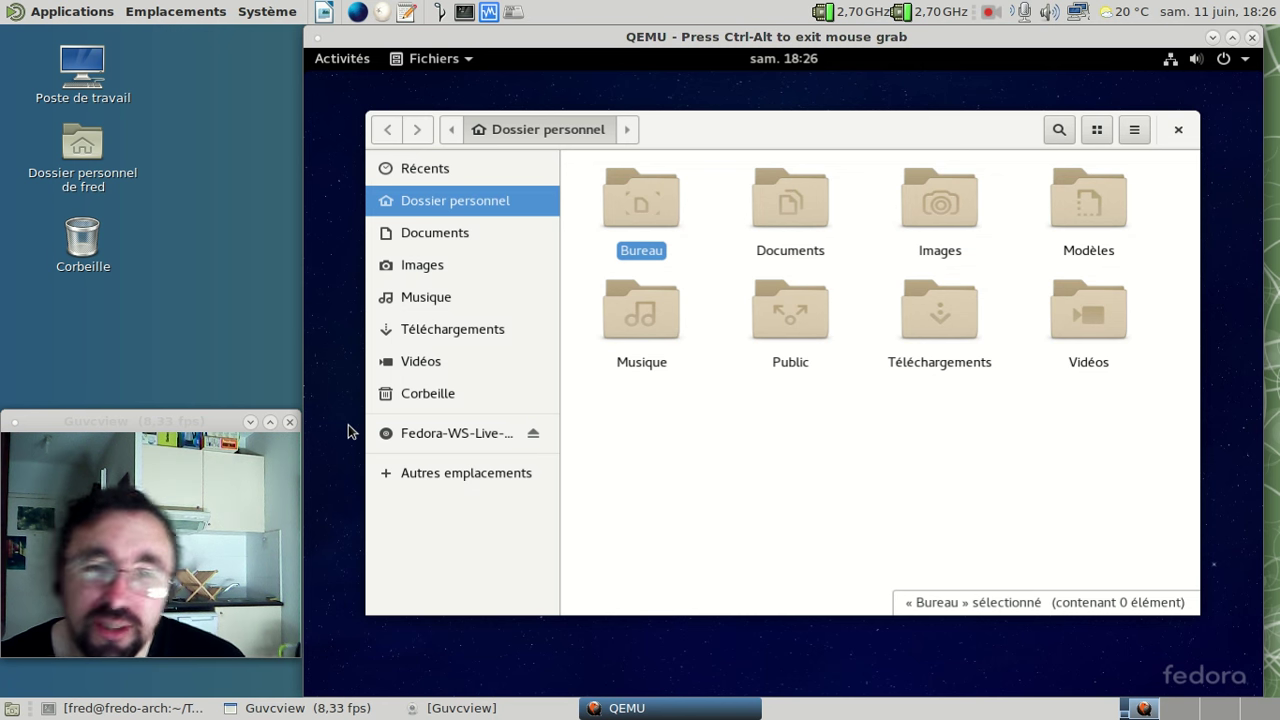
click(1092, 138)
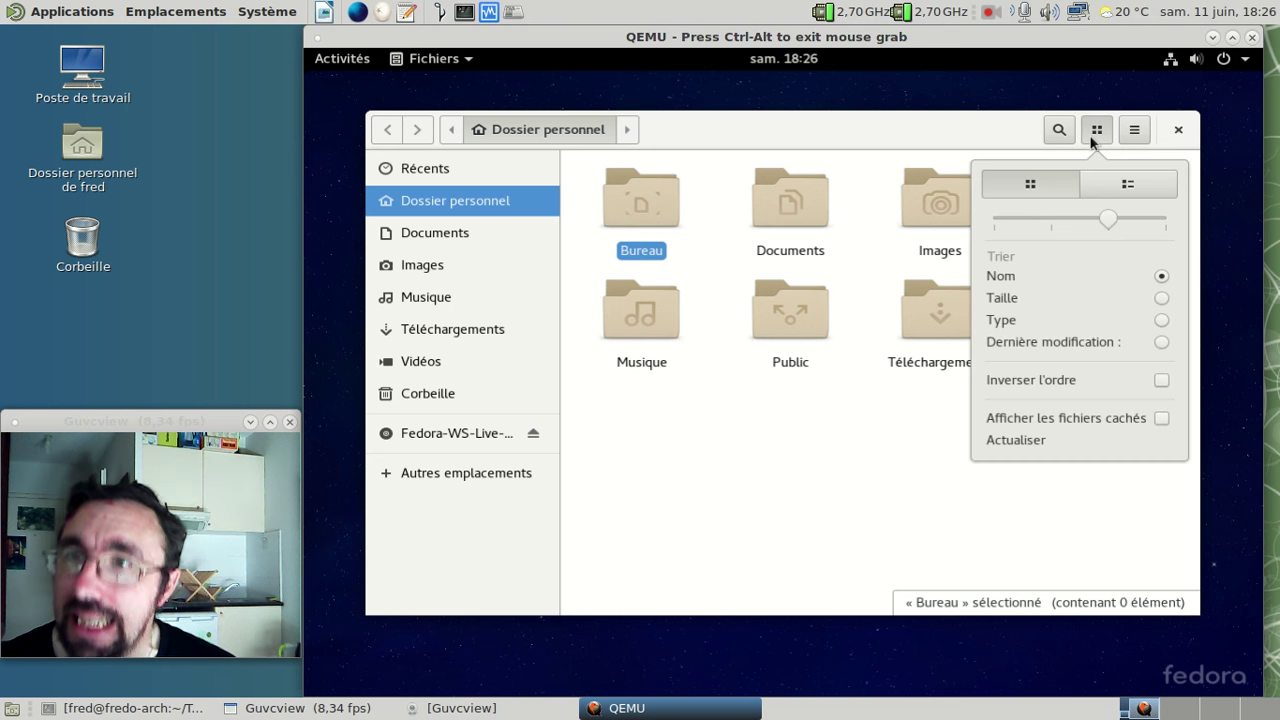
click(996, 222)
click(814, 317)
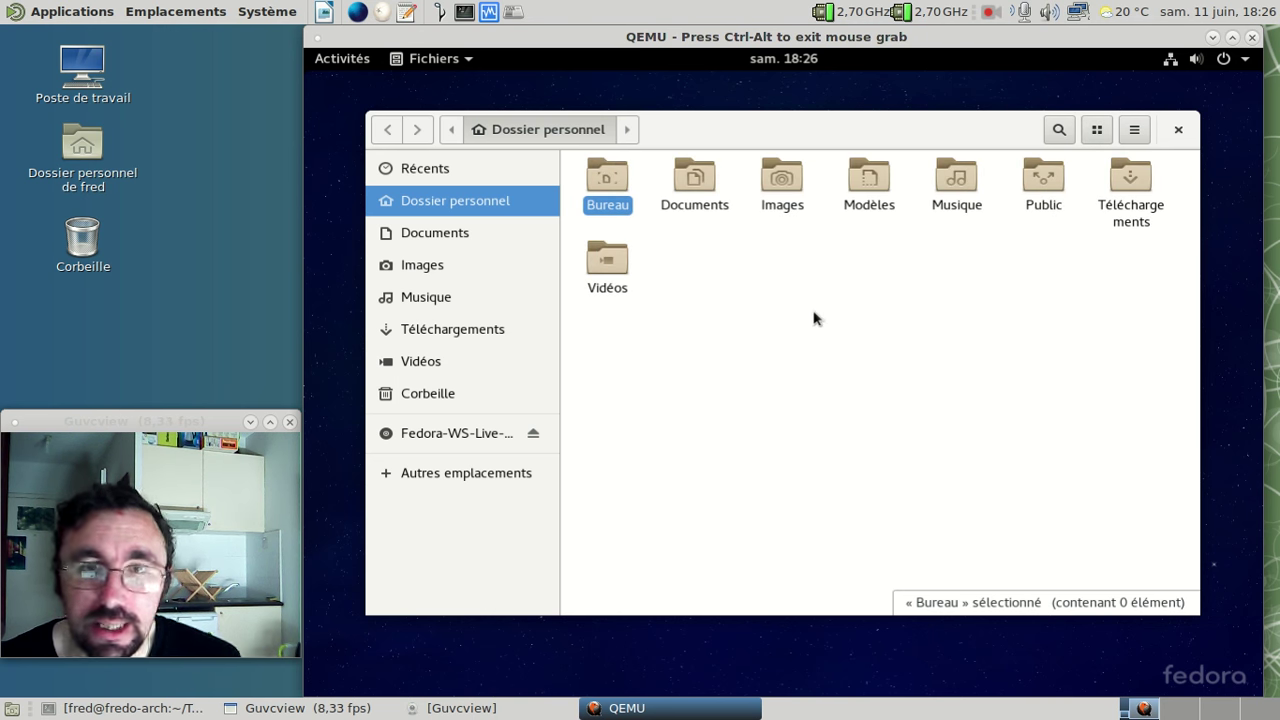
click(1177, 130)
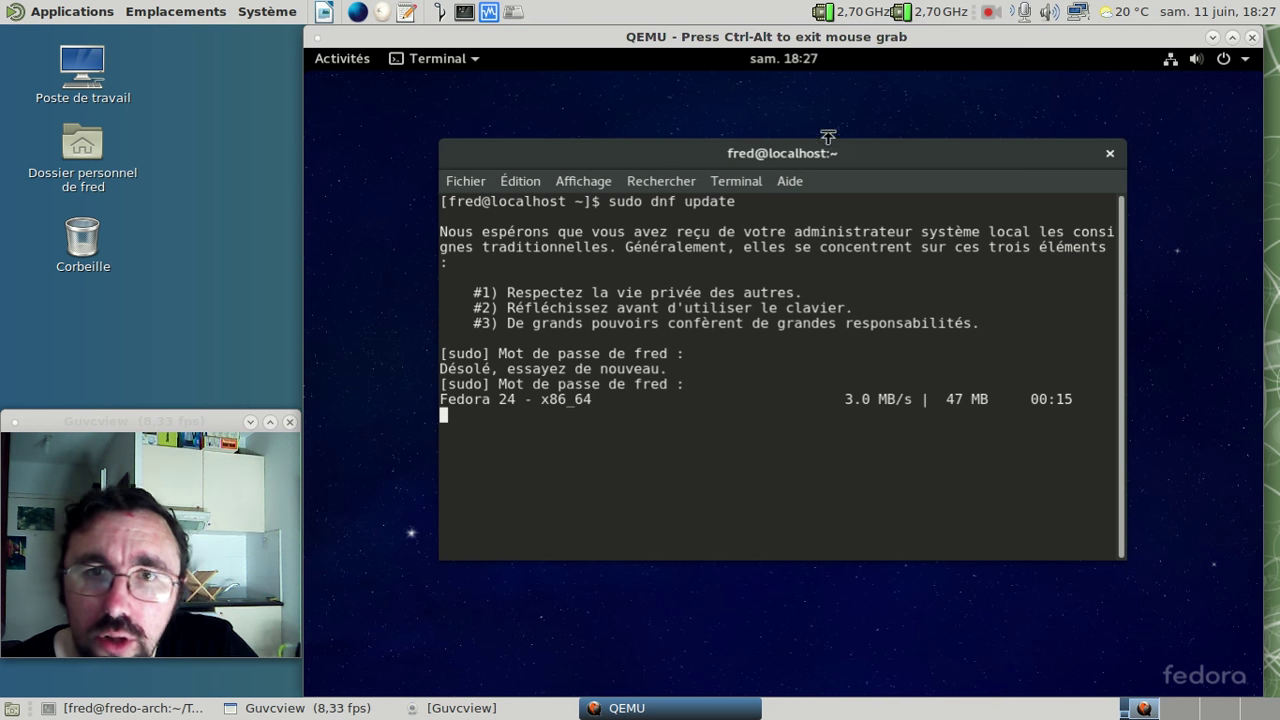
- Once the 47 MB Fedora 24 metadata finishes downloading, open the Activities overview
click(348, 62)
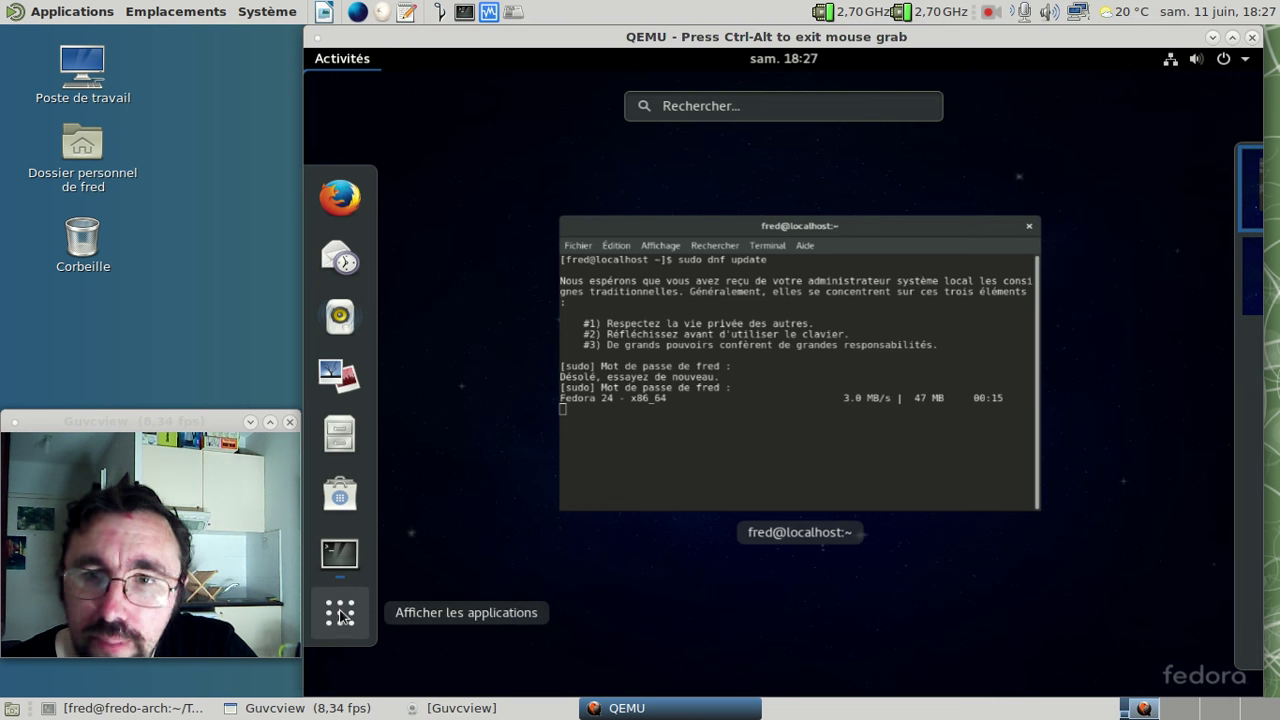
- Launch LibreOffice Writer from the applications grid, confirm its menus are English, and close it
click(340, 613)
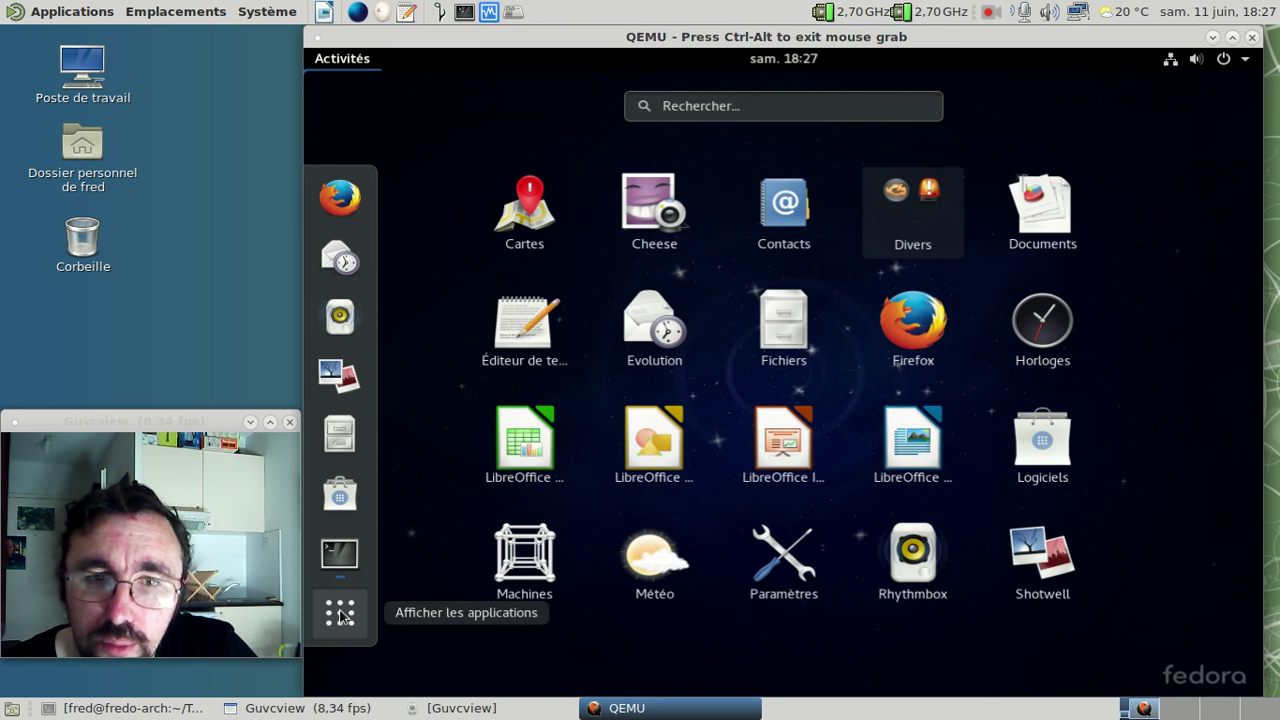
click(927, 449)
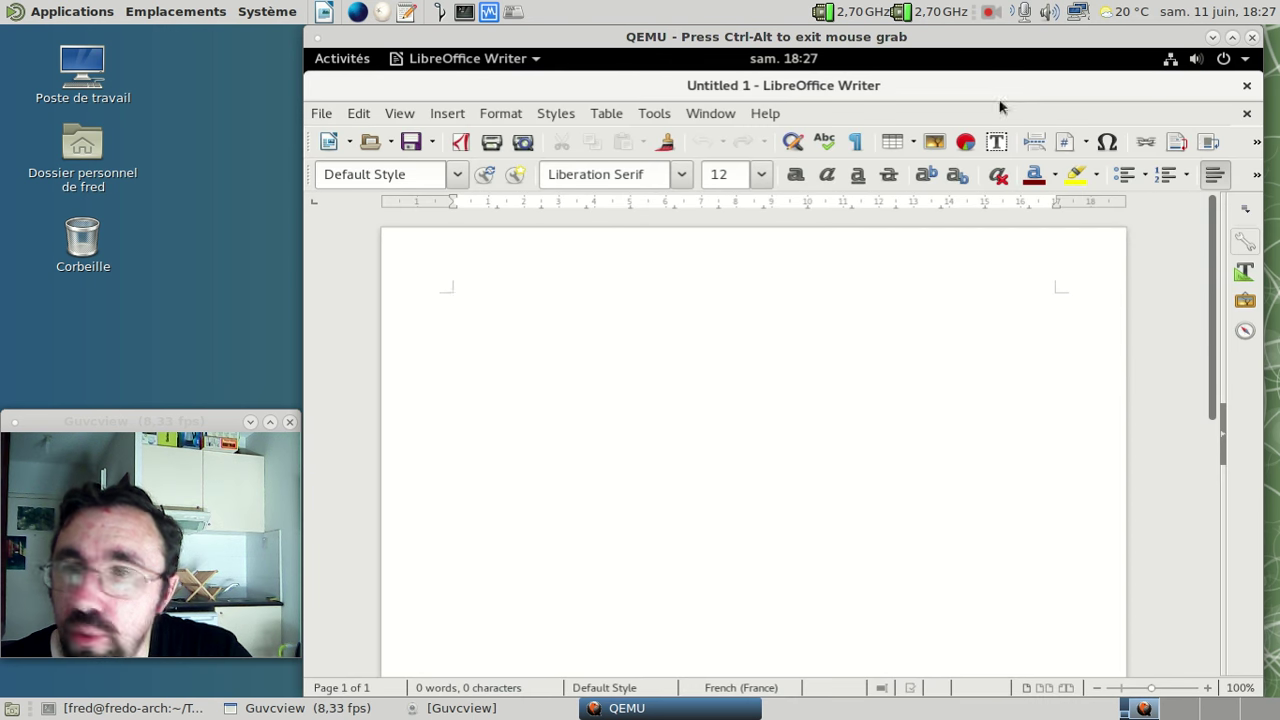
click(1246, 88)
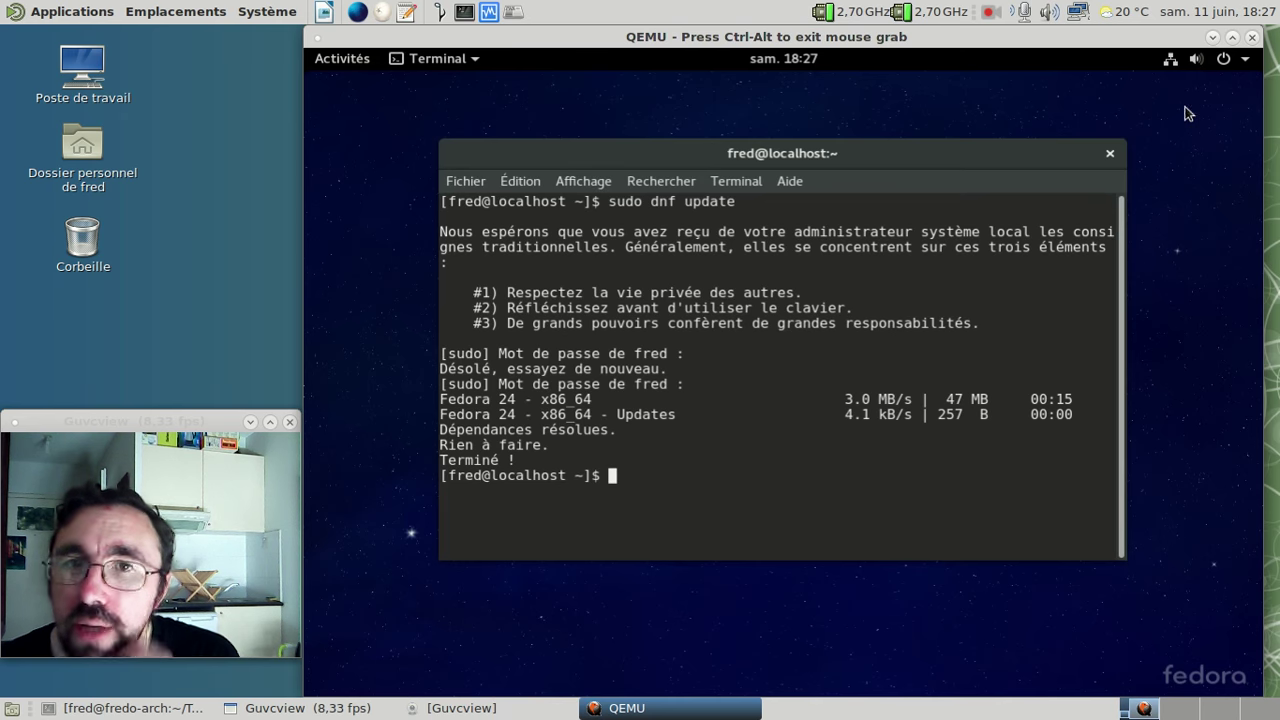
- Launch Logiciels, refresh Mises à jour to confirm everything is up to date, then list Installées
click(341, 60)
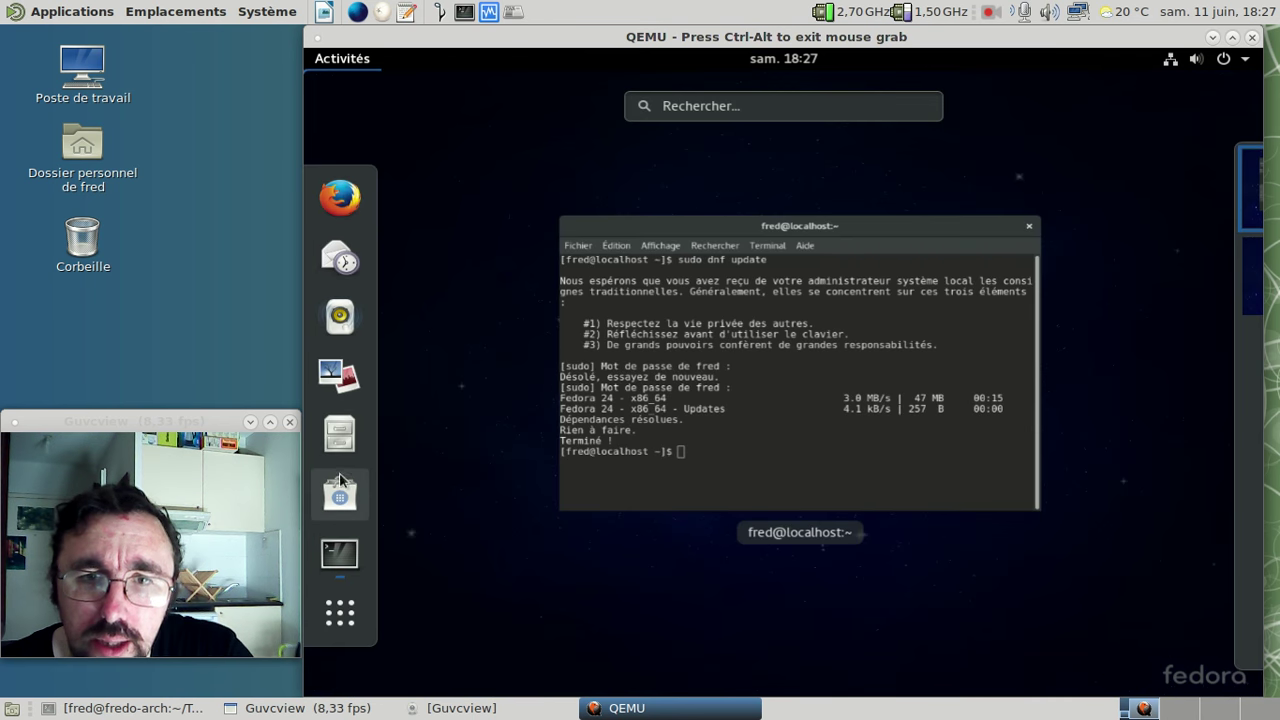
click(339, 479)
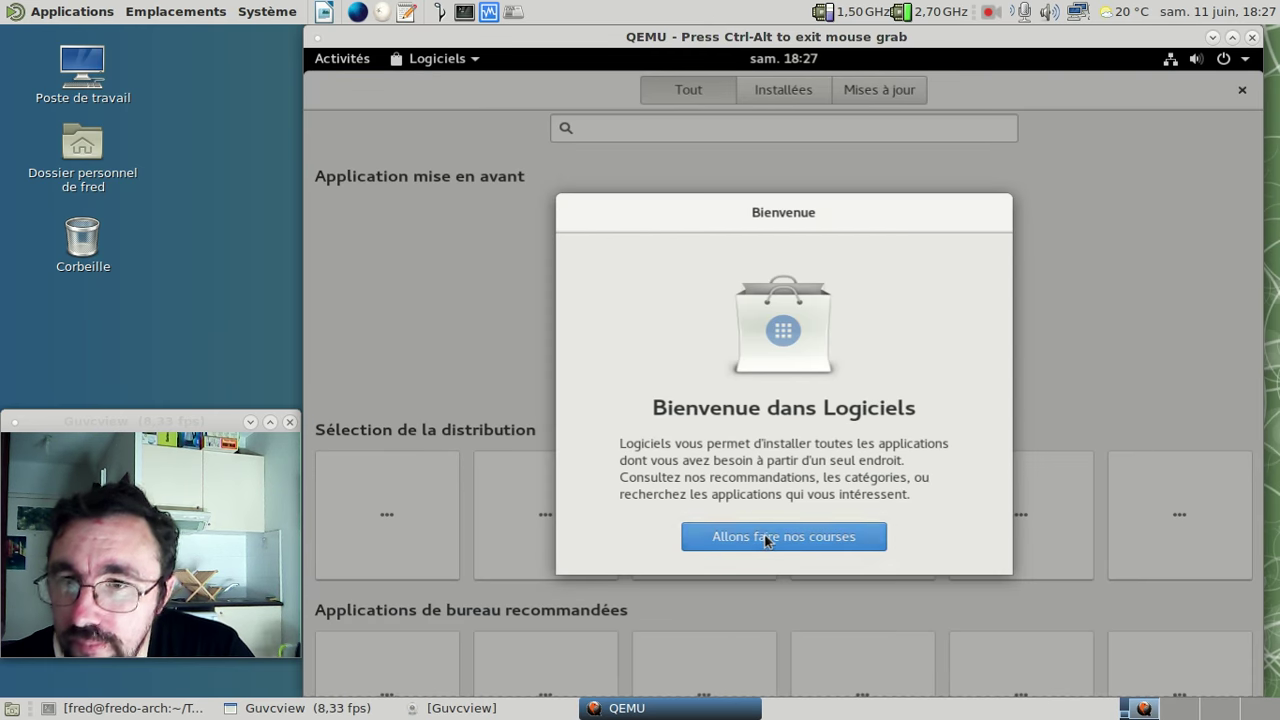
click(757, 536)
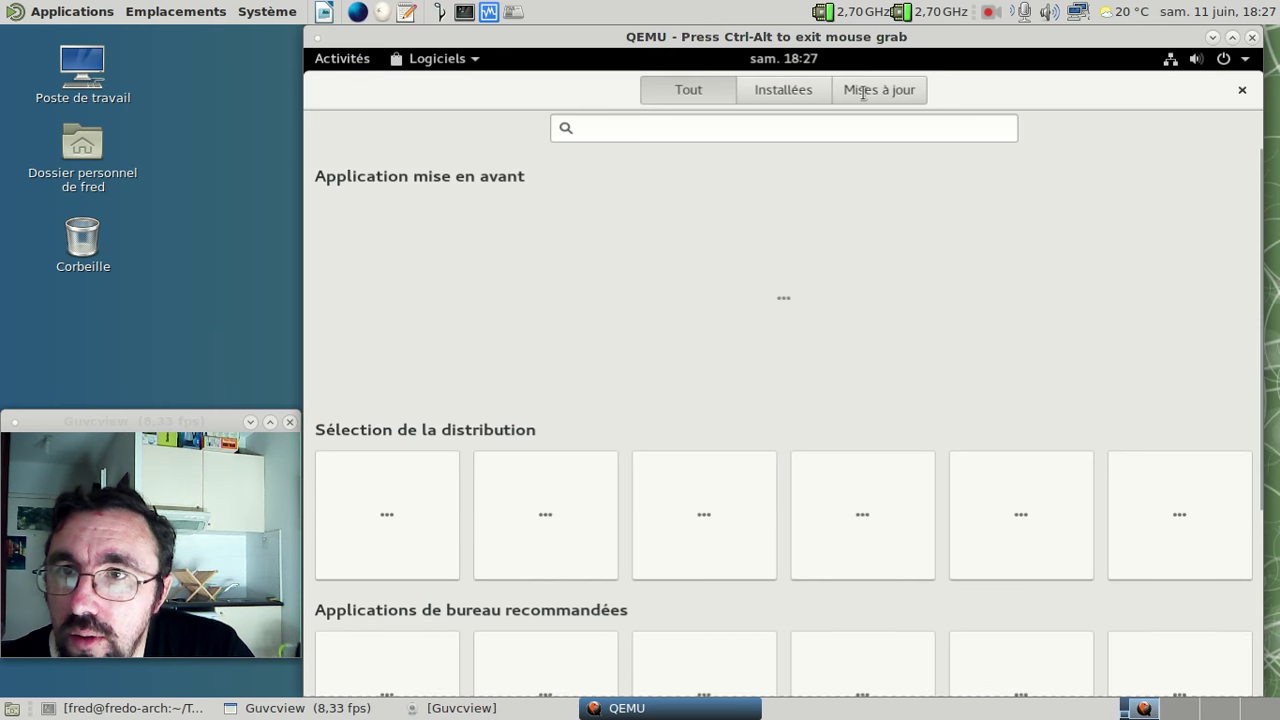
click(865, 94)
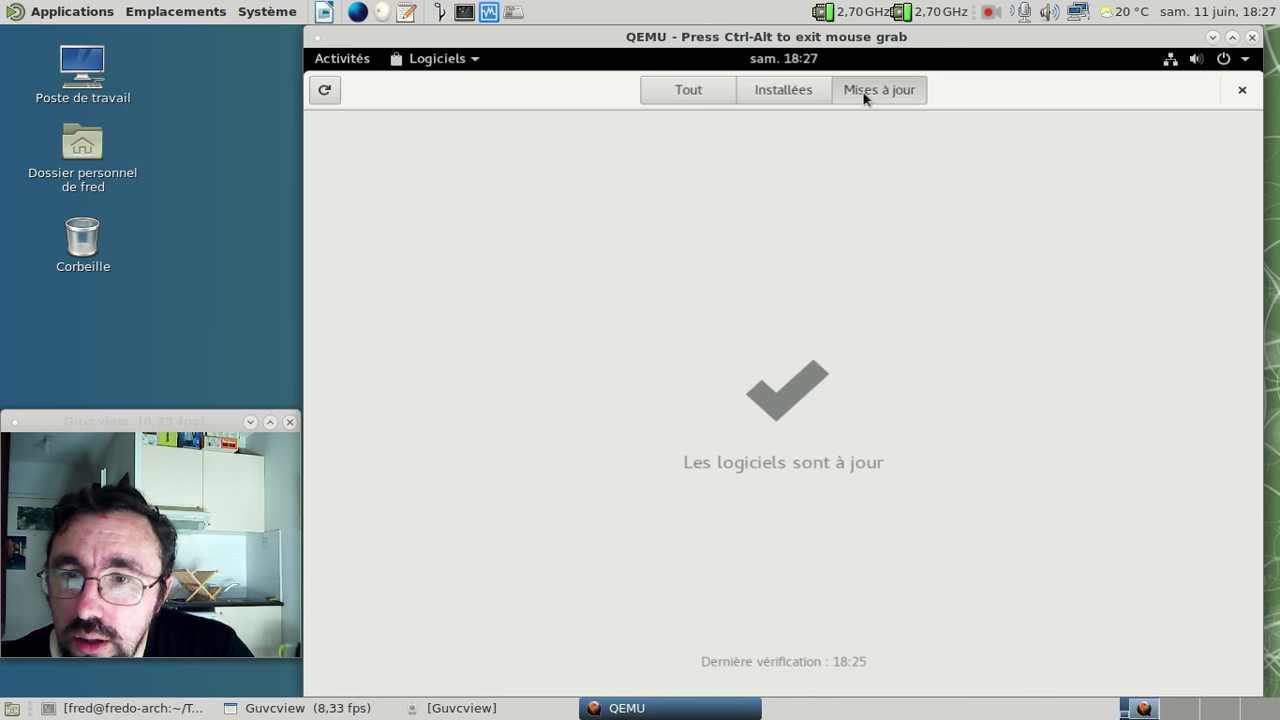
click(324, 89)
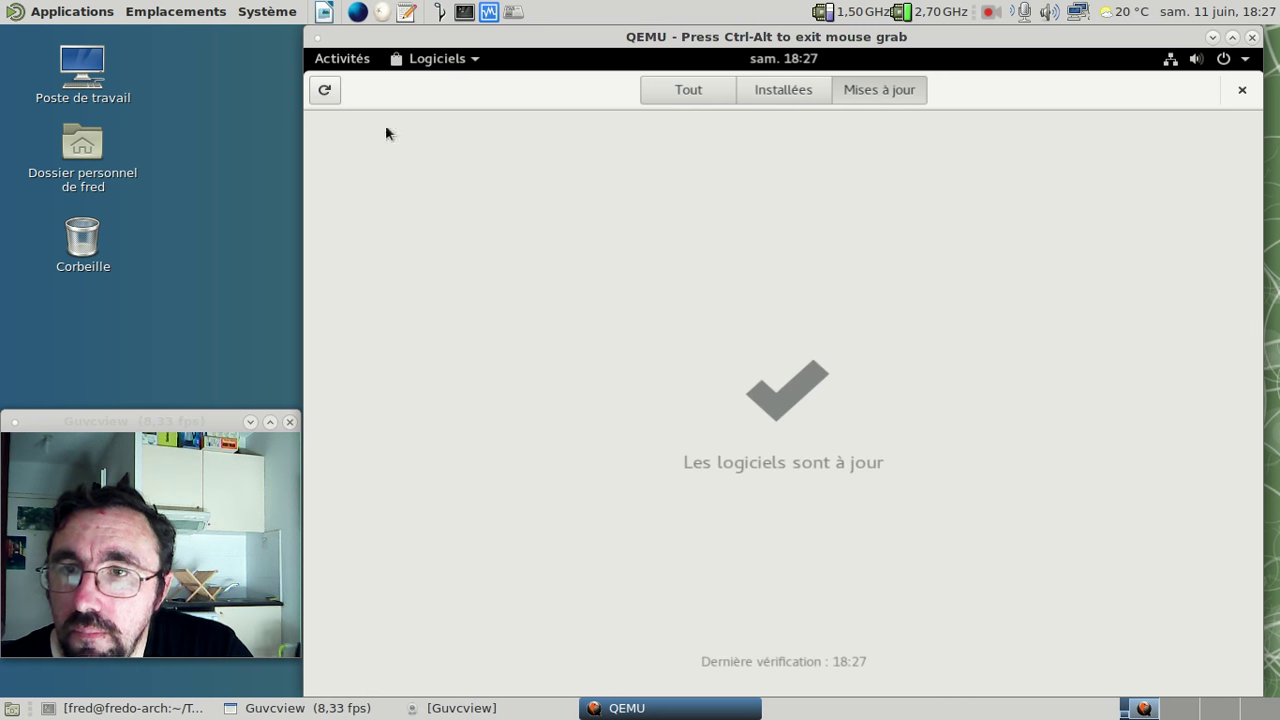
click(779, 94)
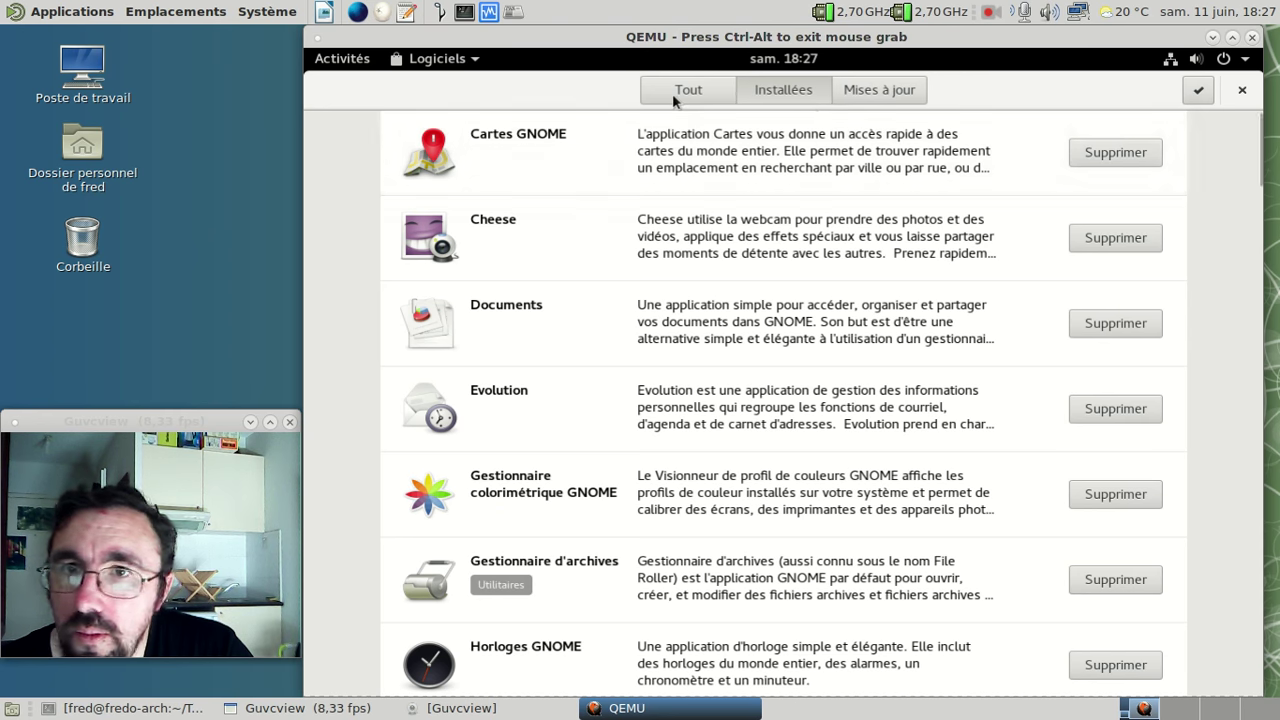
- Search the software catalogue for 'libreoffice' and browse the results
click(673, 93)
click(750, 127)
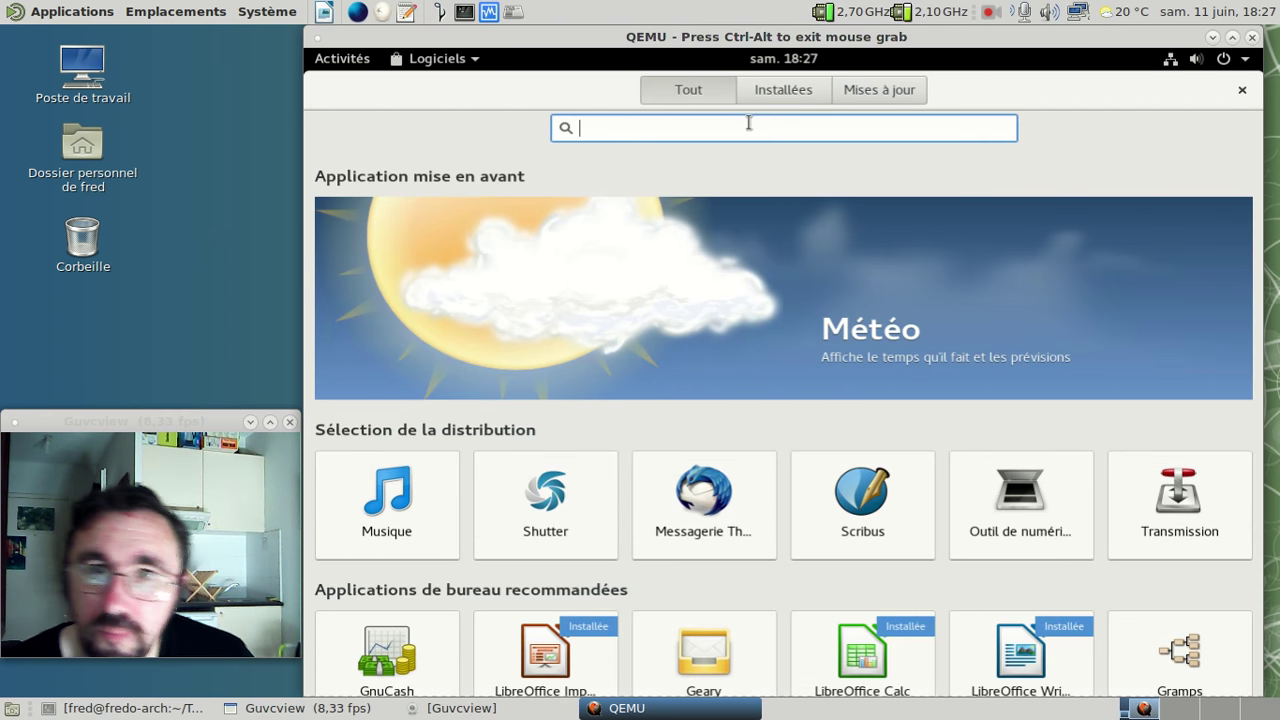
text(libreoffice)
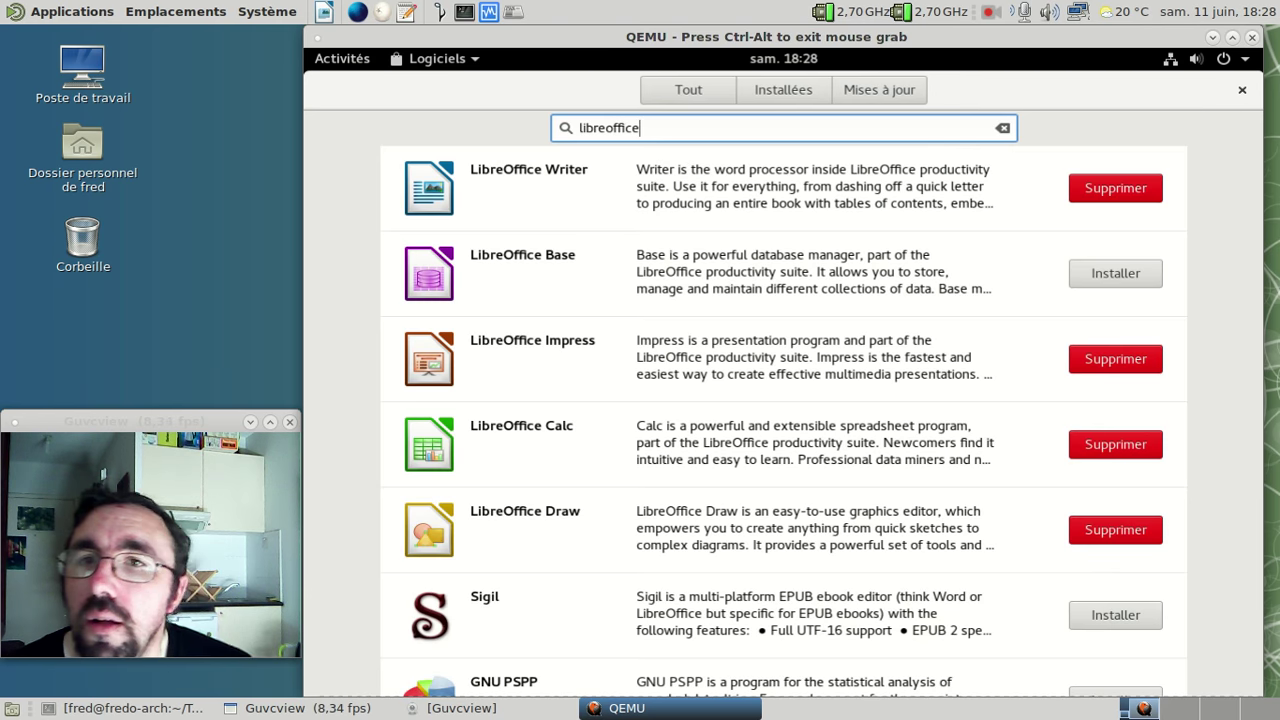
scroll(890, 222, down, 5)
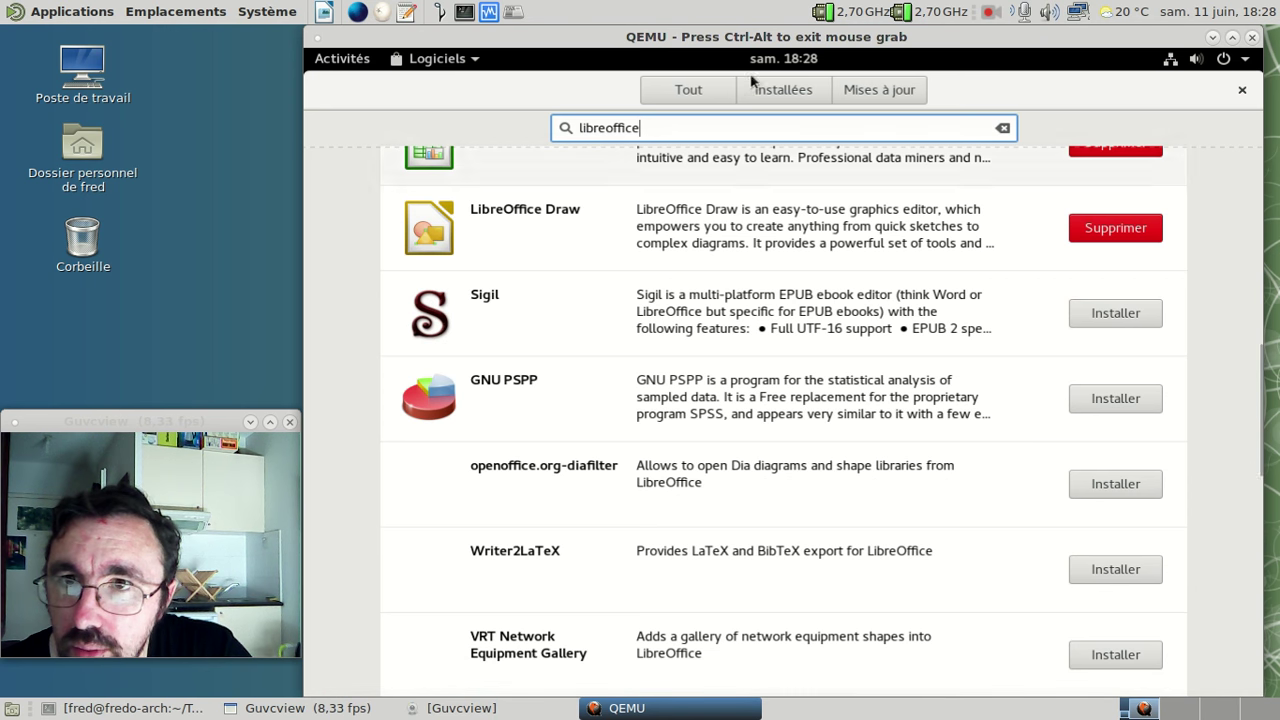
- Show the Installées list down to the LibreOffice Calc, Draw, Impress and Writer entries
click(778, 92)
scroll(871, 290, down, 5)
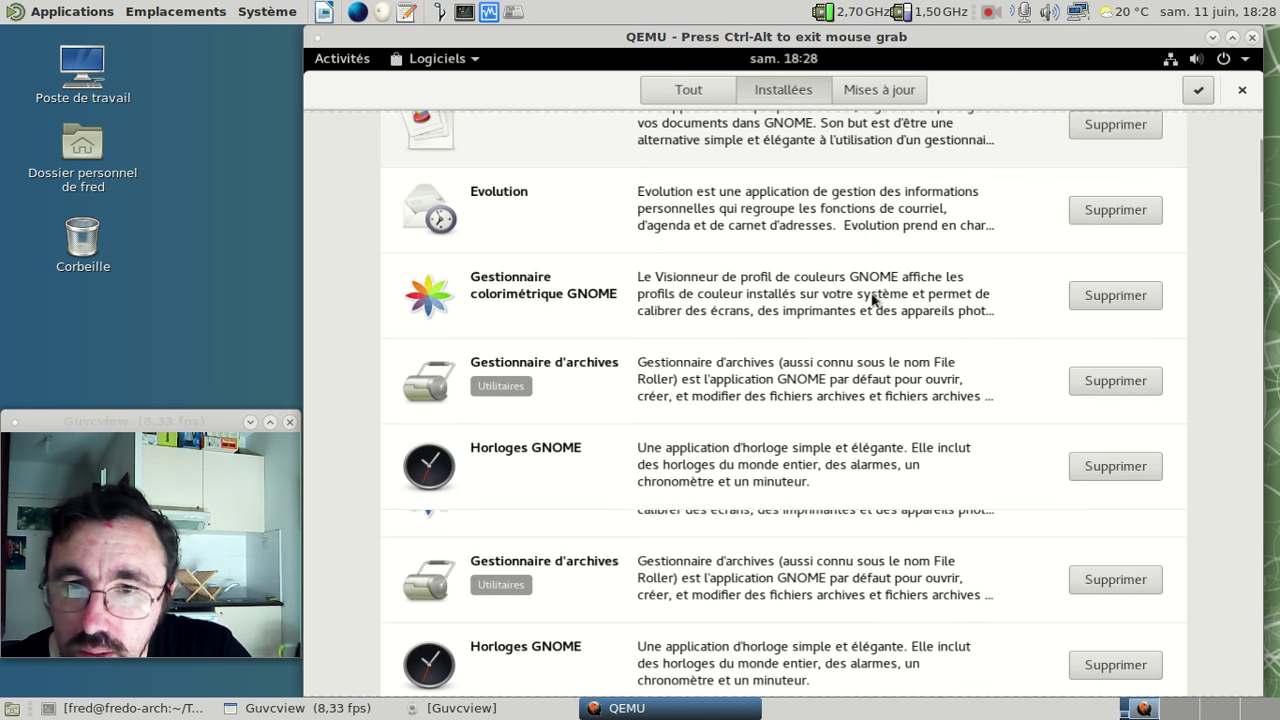
scroll(871, 298, down, 4)
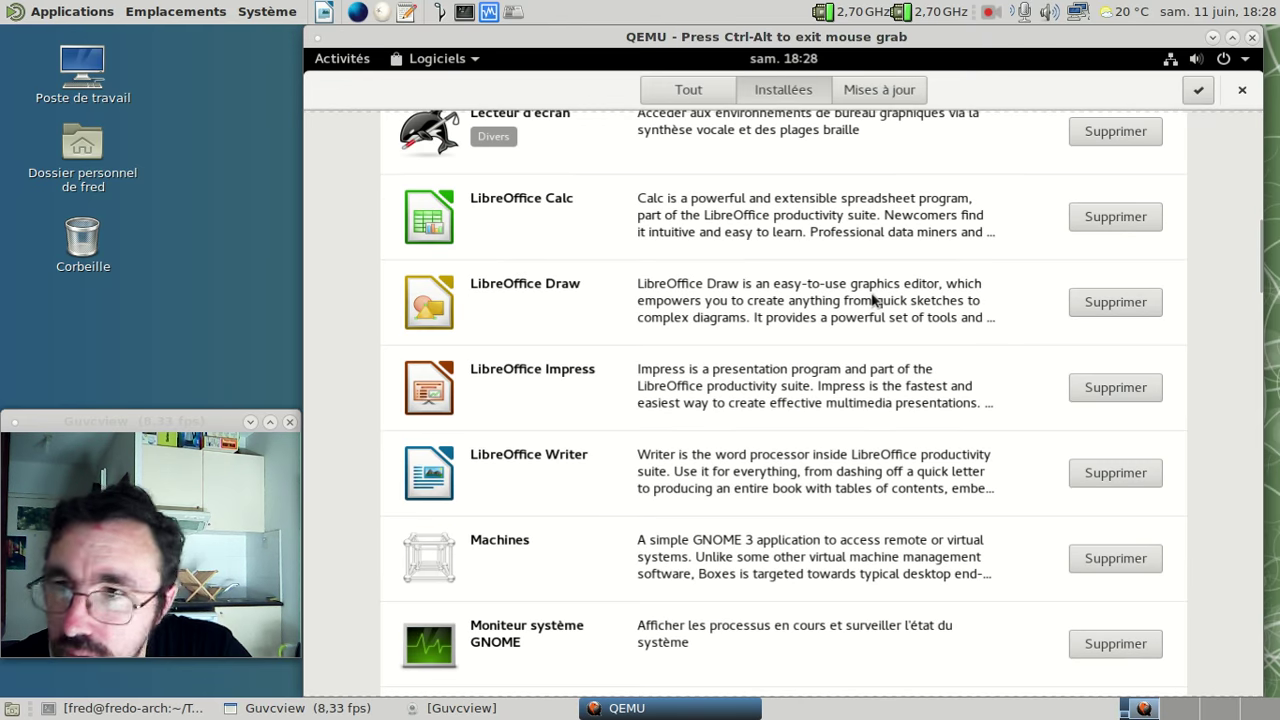
scroll(872, 295, down, 3)
- Review the LibreOffice Writer details page: version 1:5.1.3.2-6.fc24, 15,1 Mo, one 5-star review
click(563, 258)
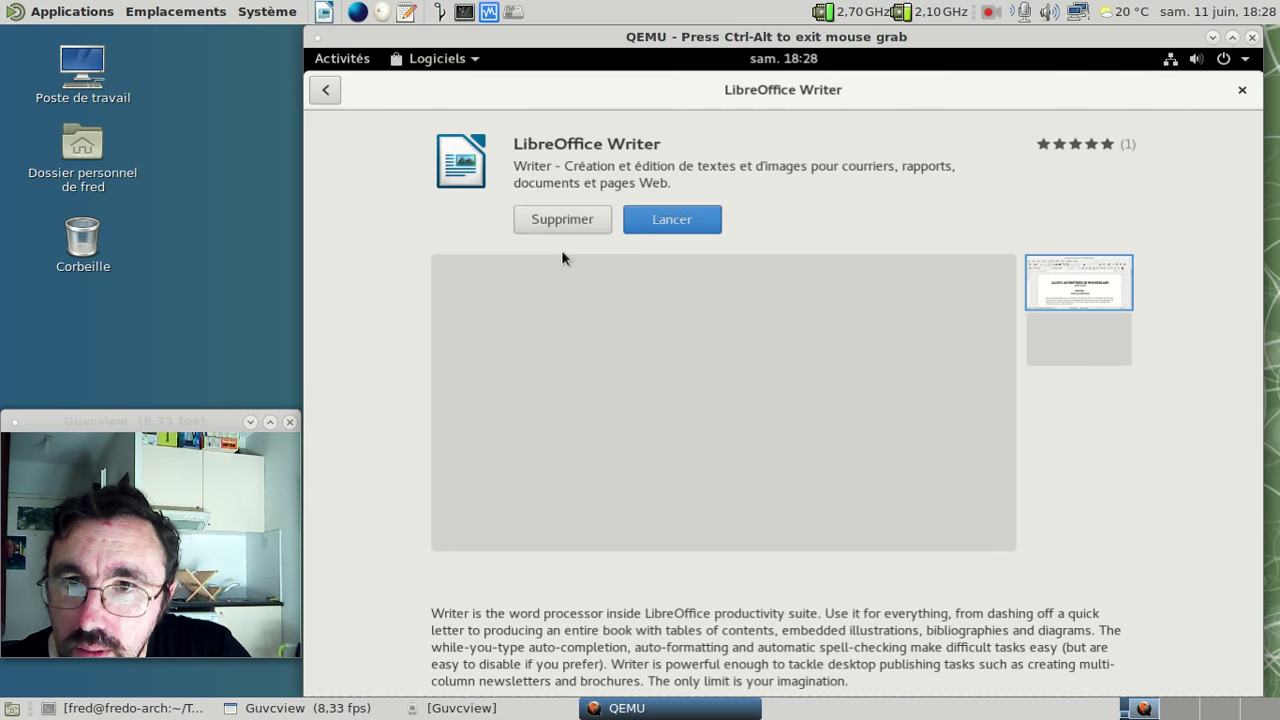
scroll(561, 249, down, 5)
scroll(562, 251, down, 6)
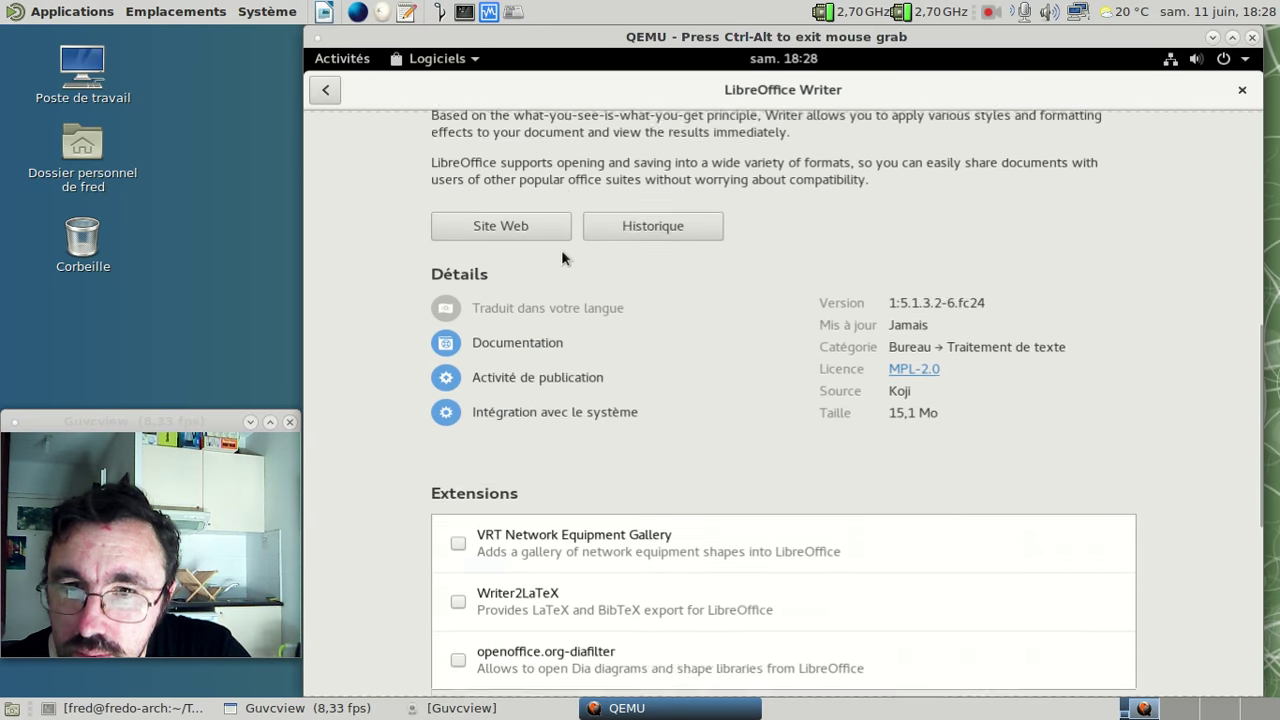
scroll(561, 251, down, 5)
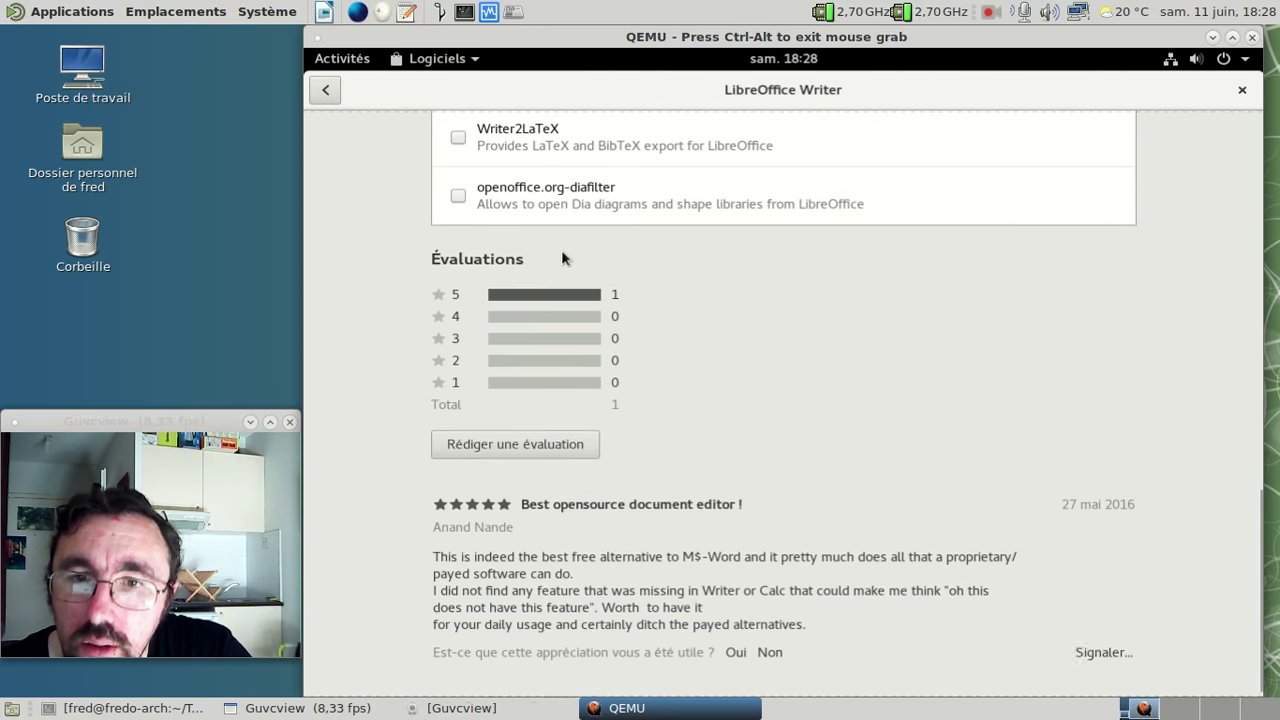
scroll(561, 251, up, 5)
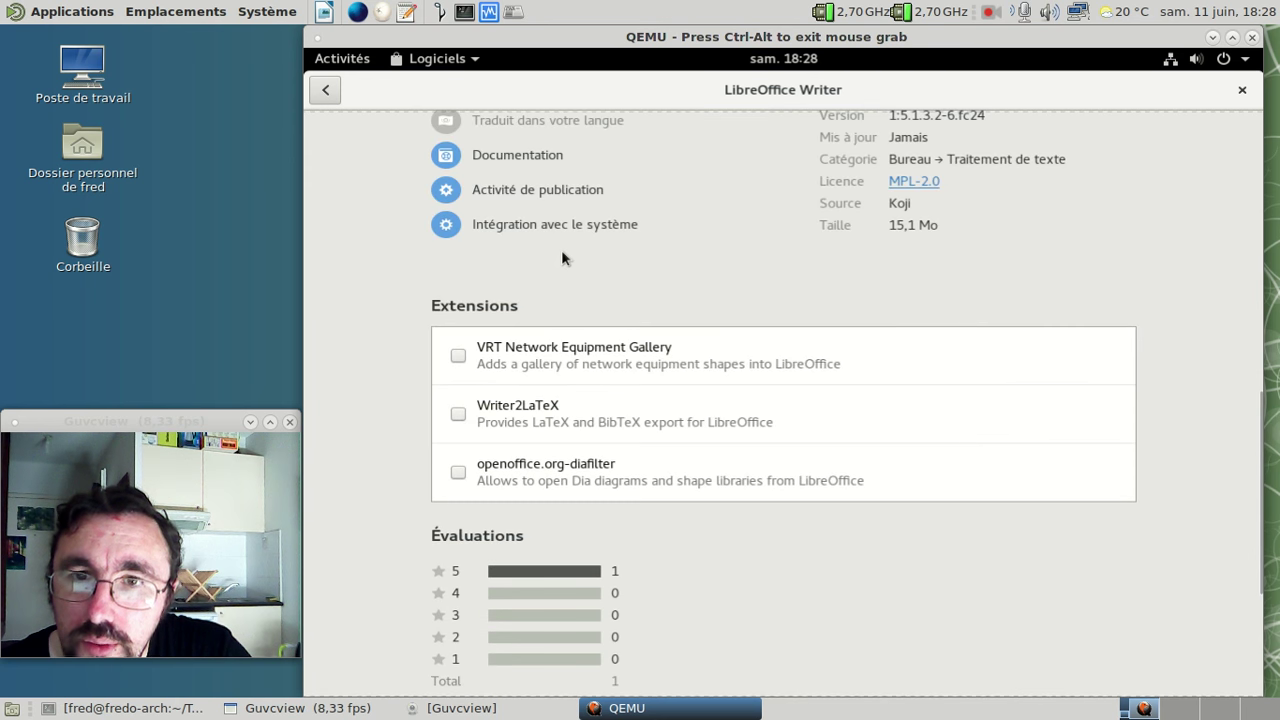
scroll(561, 255, up, 5)
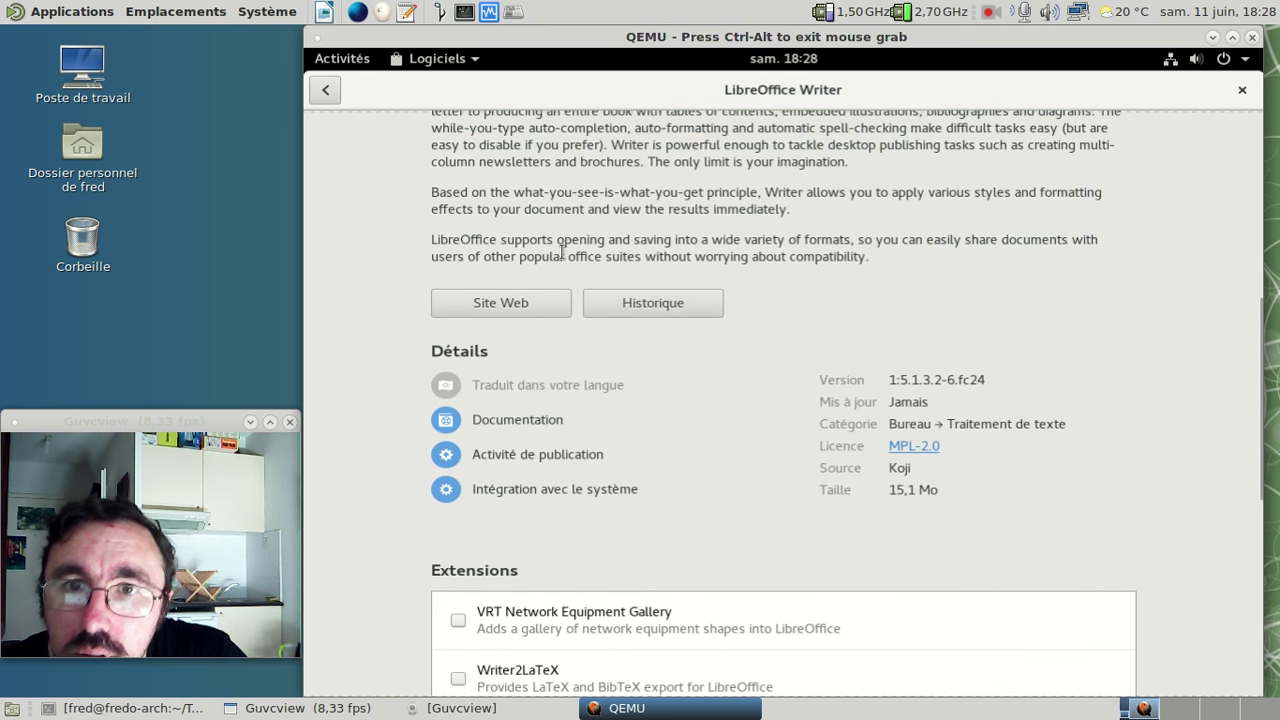
scroll(561, 251, up, 10)
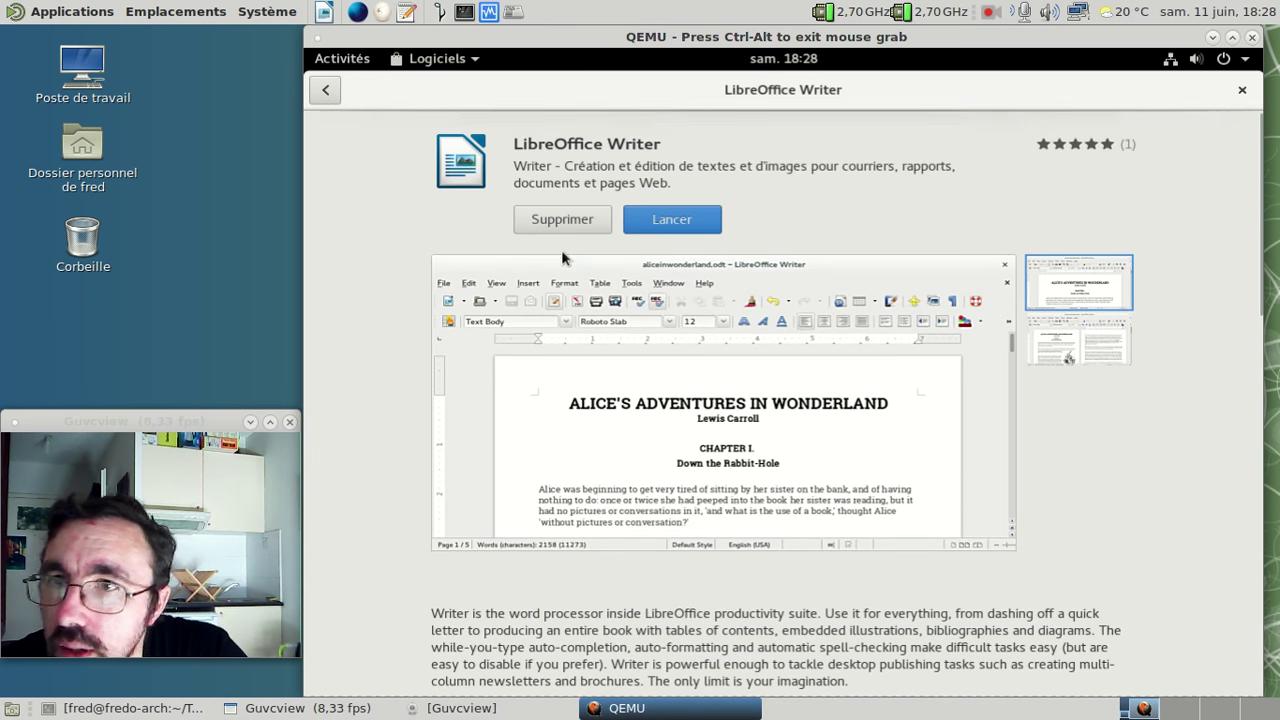
- Go back to the installed list, then enter and cancel the multi-selection mode
click(330, 90)
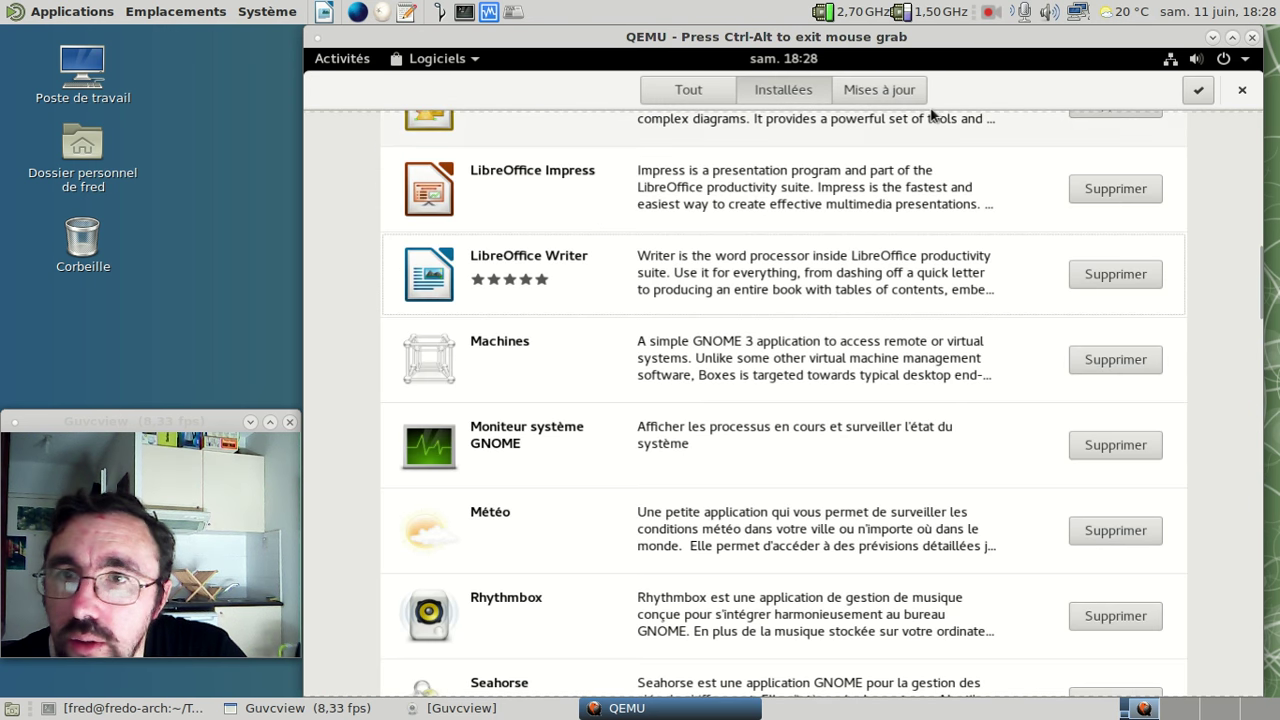
click(1196, 90)
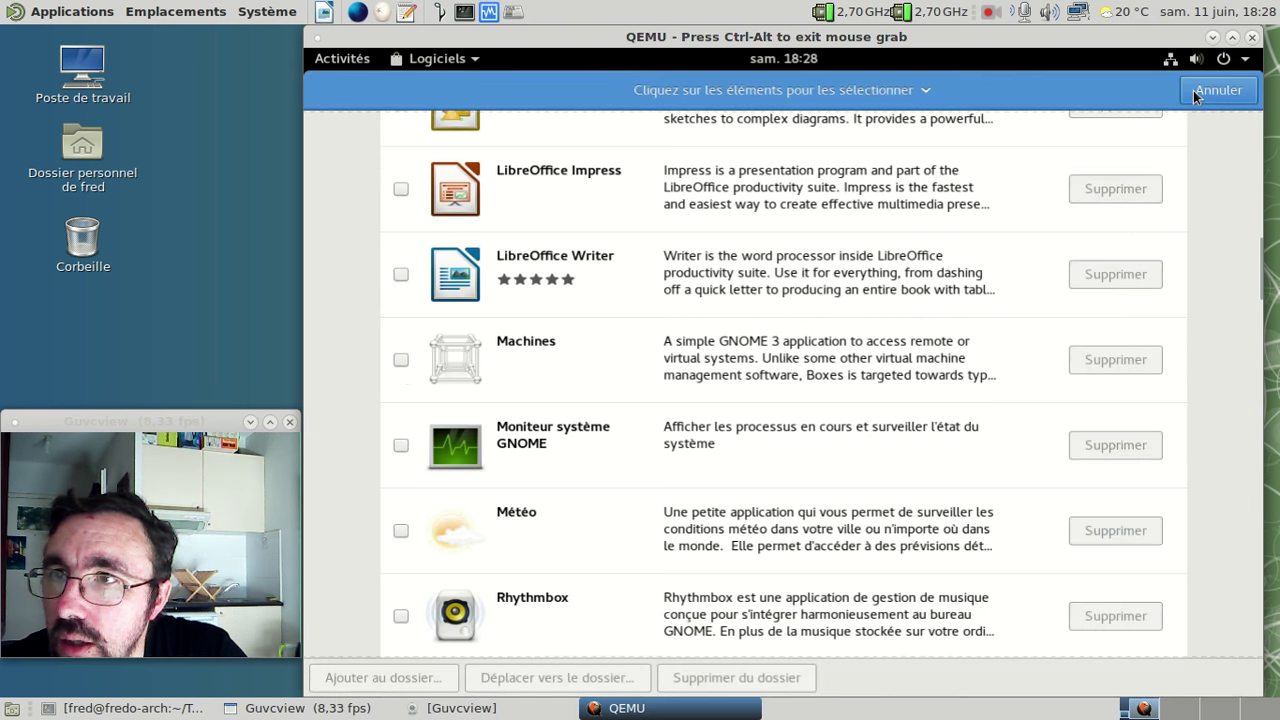
click(1193, 90)
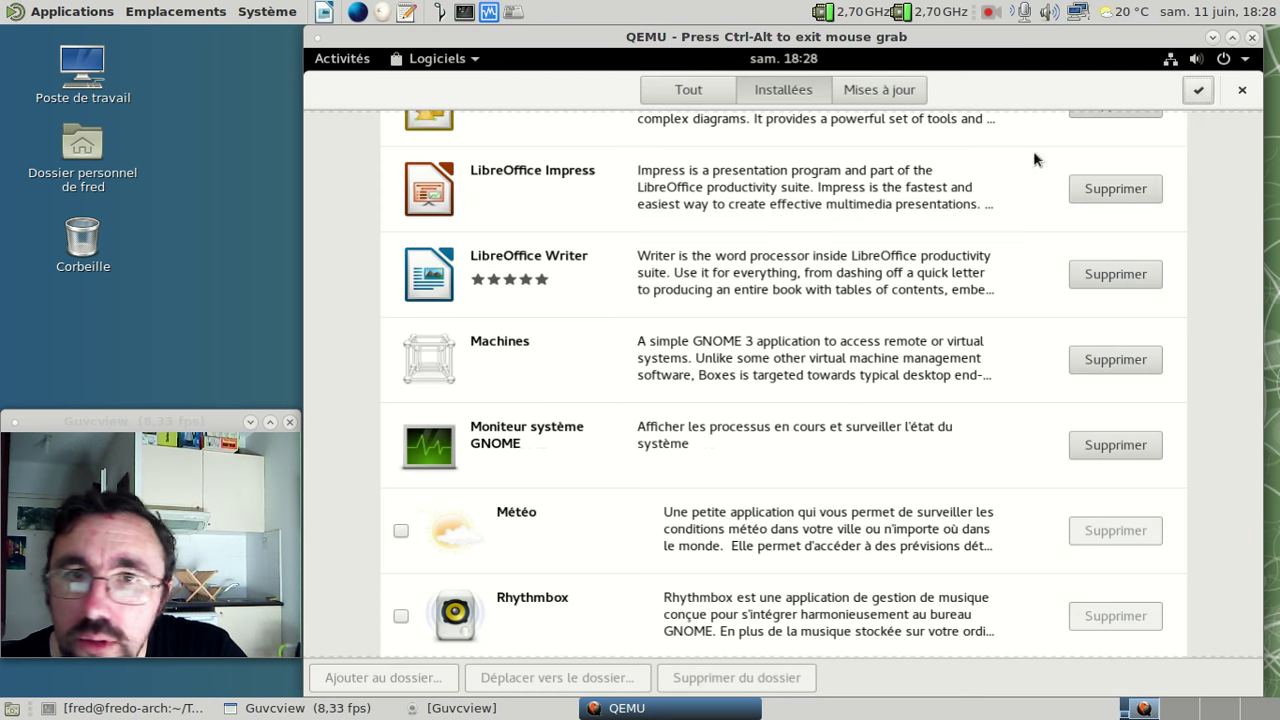
- From the Tout overview, search for 'traductions', which finds no applications
click(684, 90)
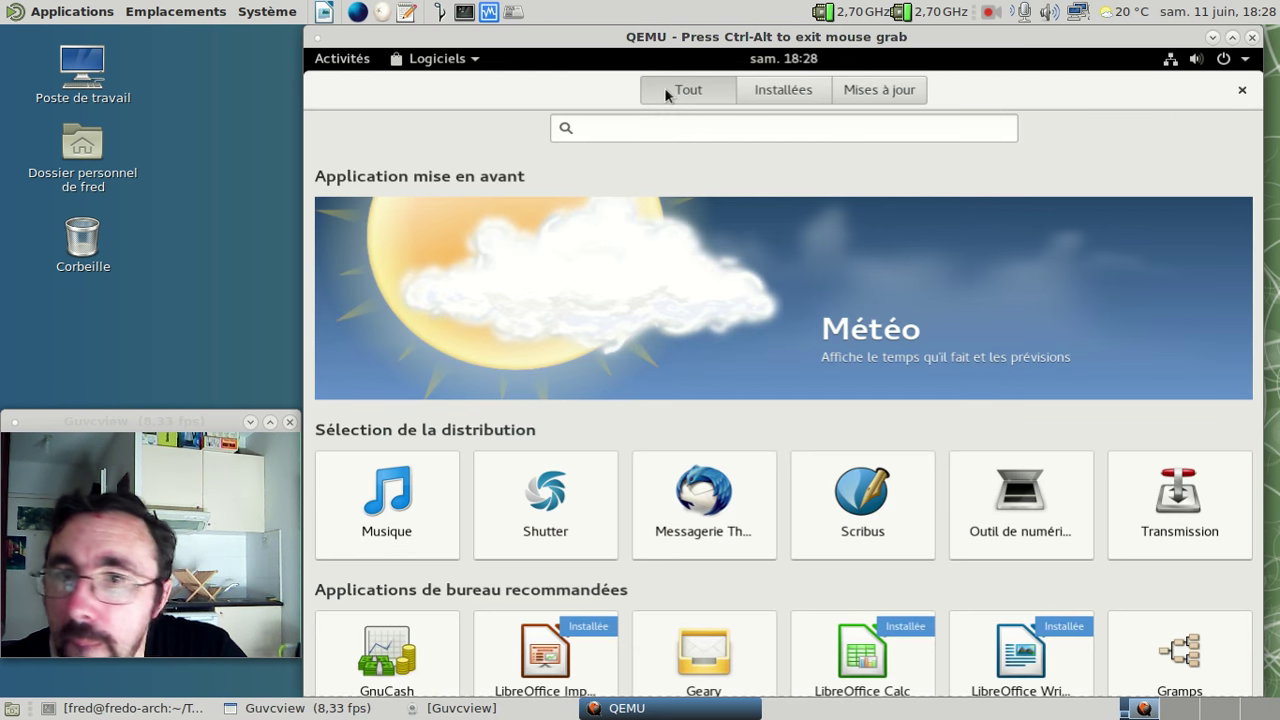
scroll(870, 347, down, 3)
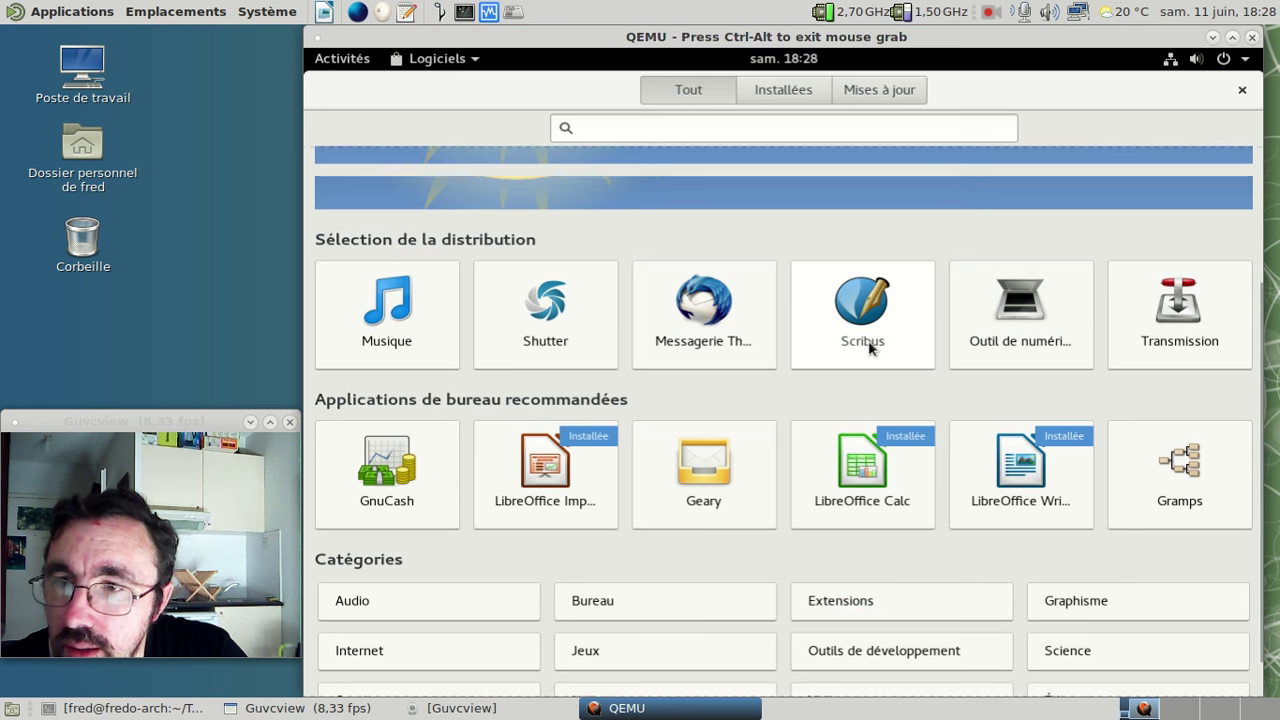
scroll(869, 347, down, 1)
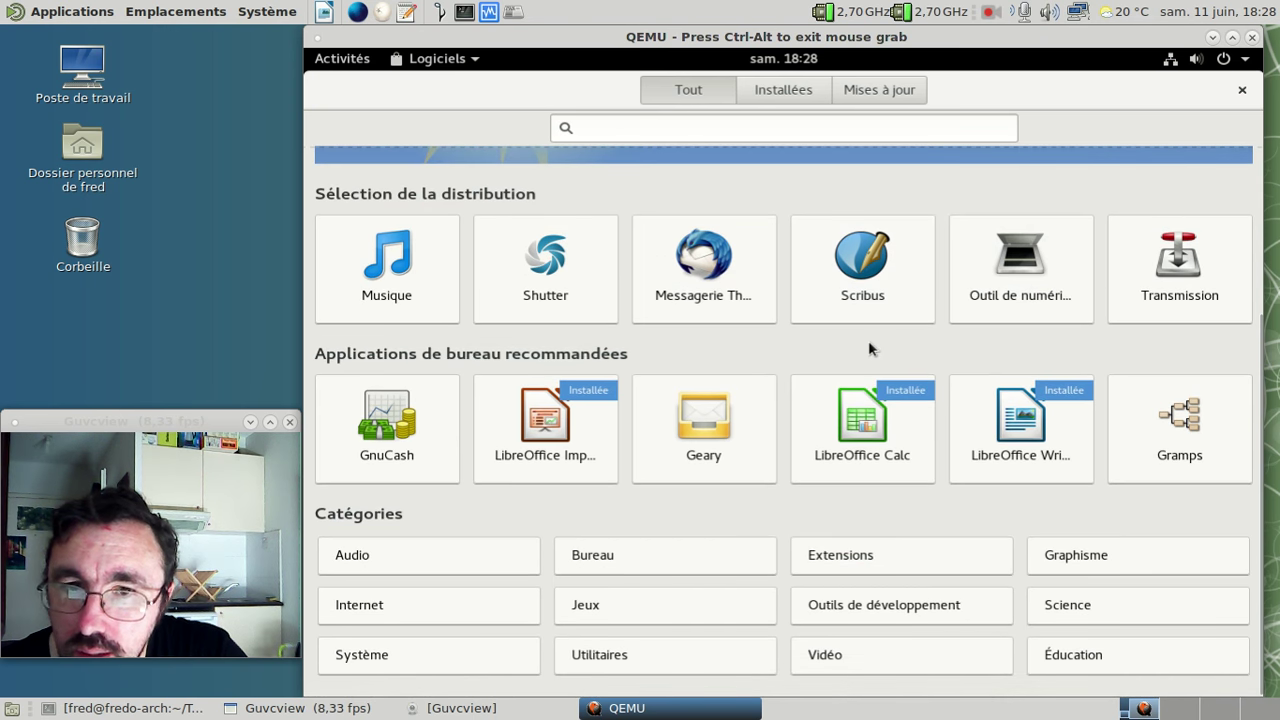
scroll(869, 347, up, 5)
click(726, 128)
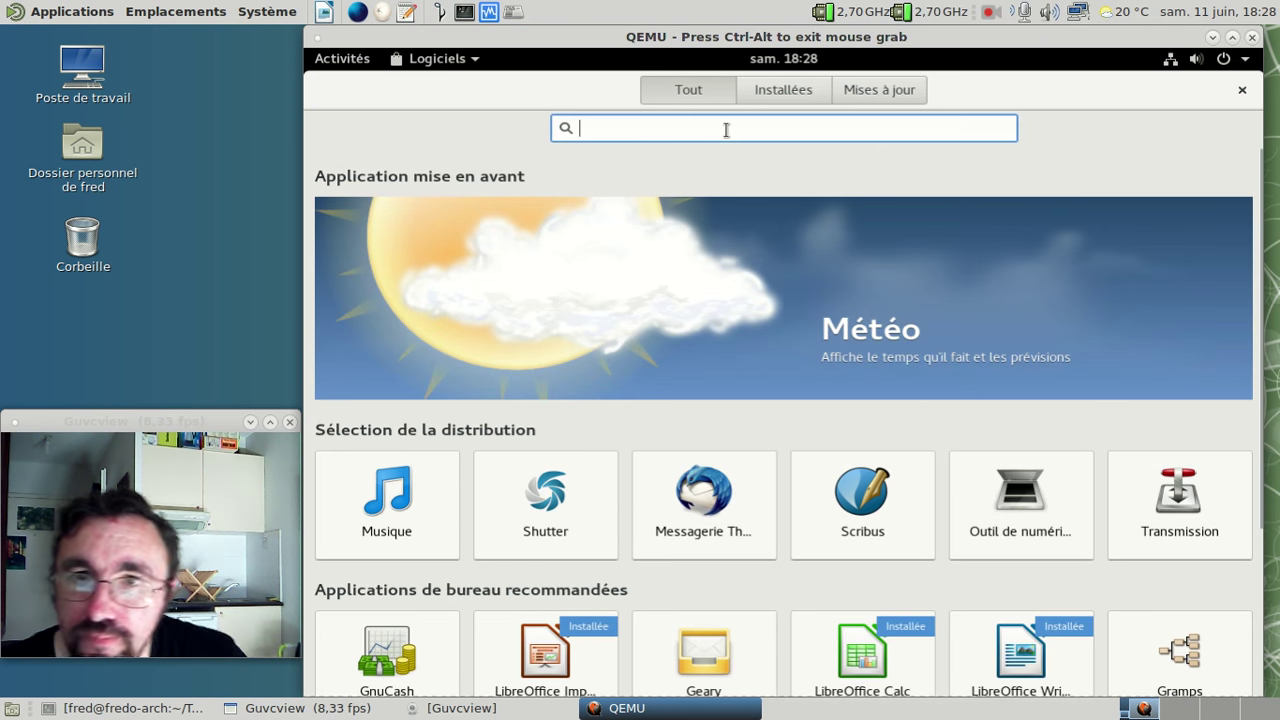
text(traductions)
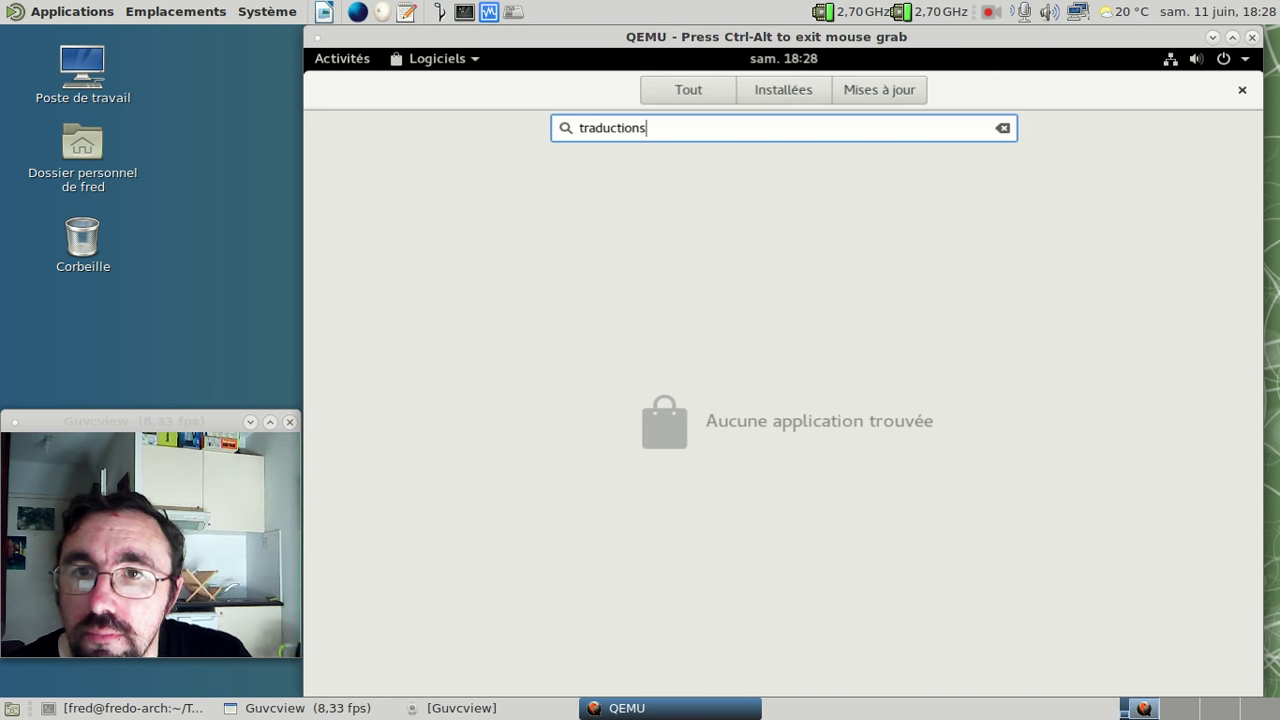
- Replace the search term with 'langpack' to look for the Langue package
key(BackSpace)
key(BackSpace)
key(BackSpace)
key(BackSpace)
key(BackSpace)
key(BackSpace)
key(BackSpace)
key(BackSpace)
key(BackSpace)
key(BackSpace)
key(BackSpace)
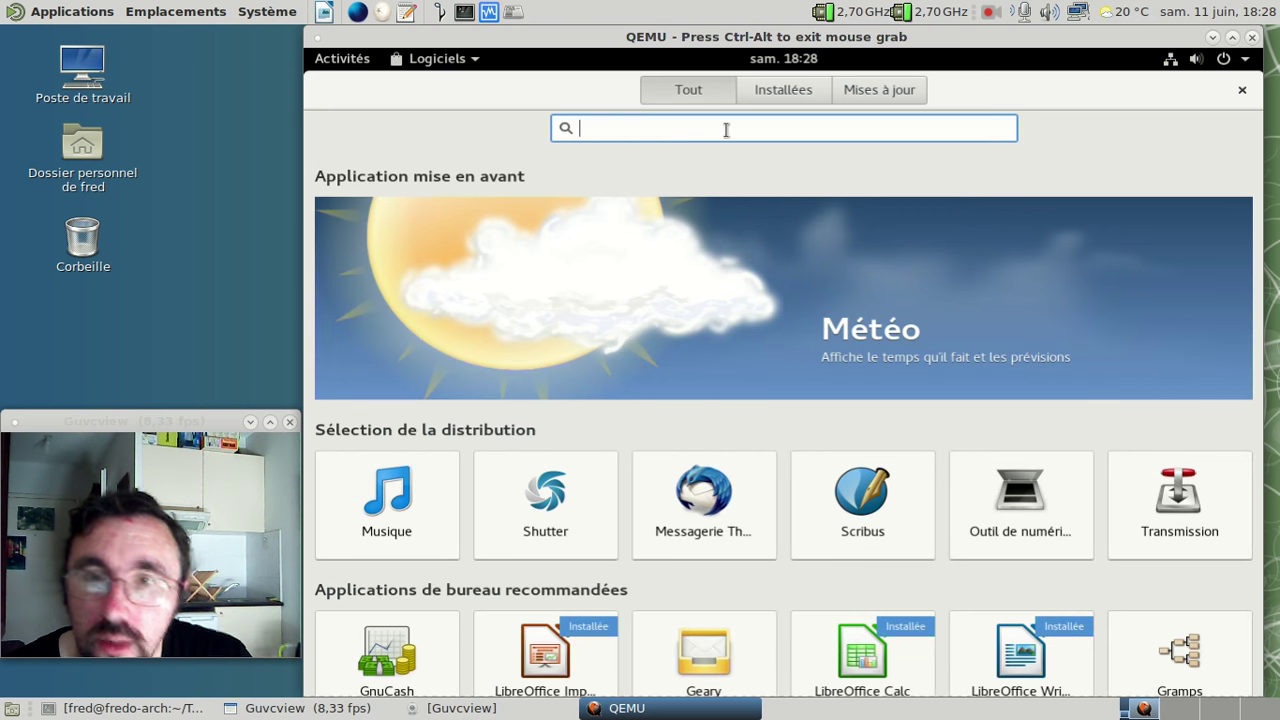
text(langpa)
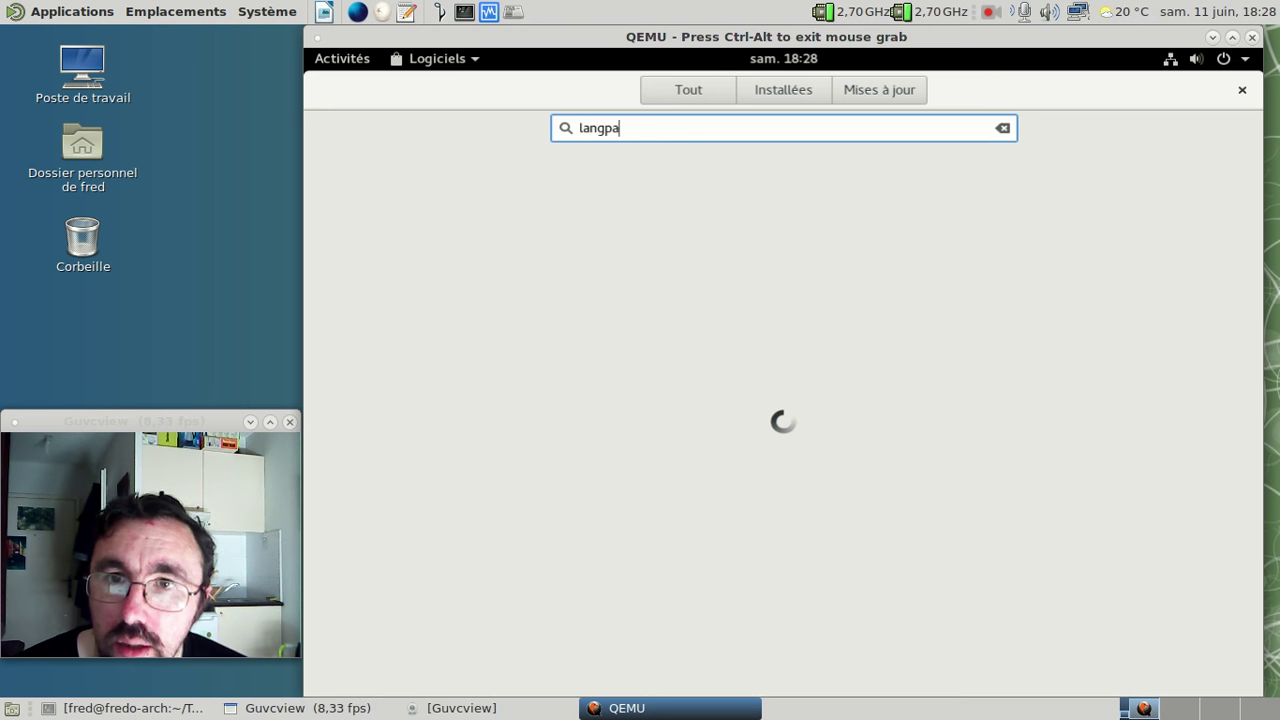
text(ckl)
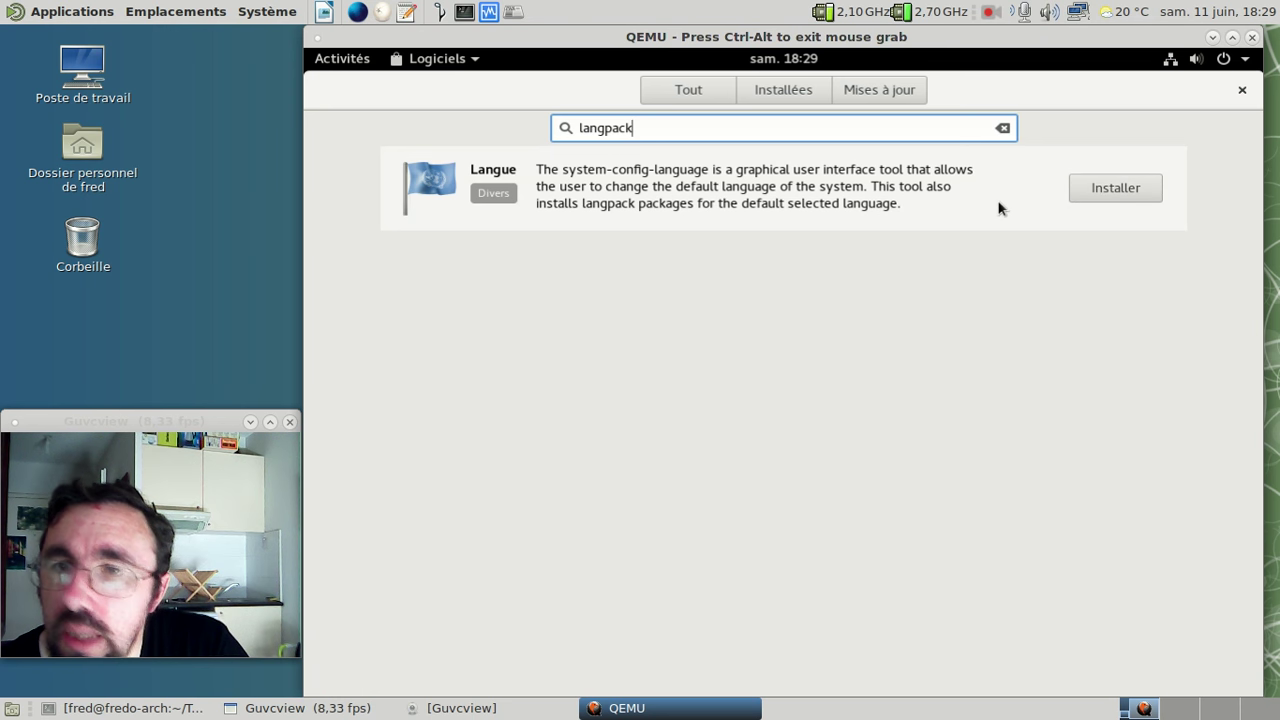
- Install Langue from its search result, then close the GNOME Software window
click(1104, 185)
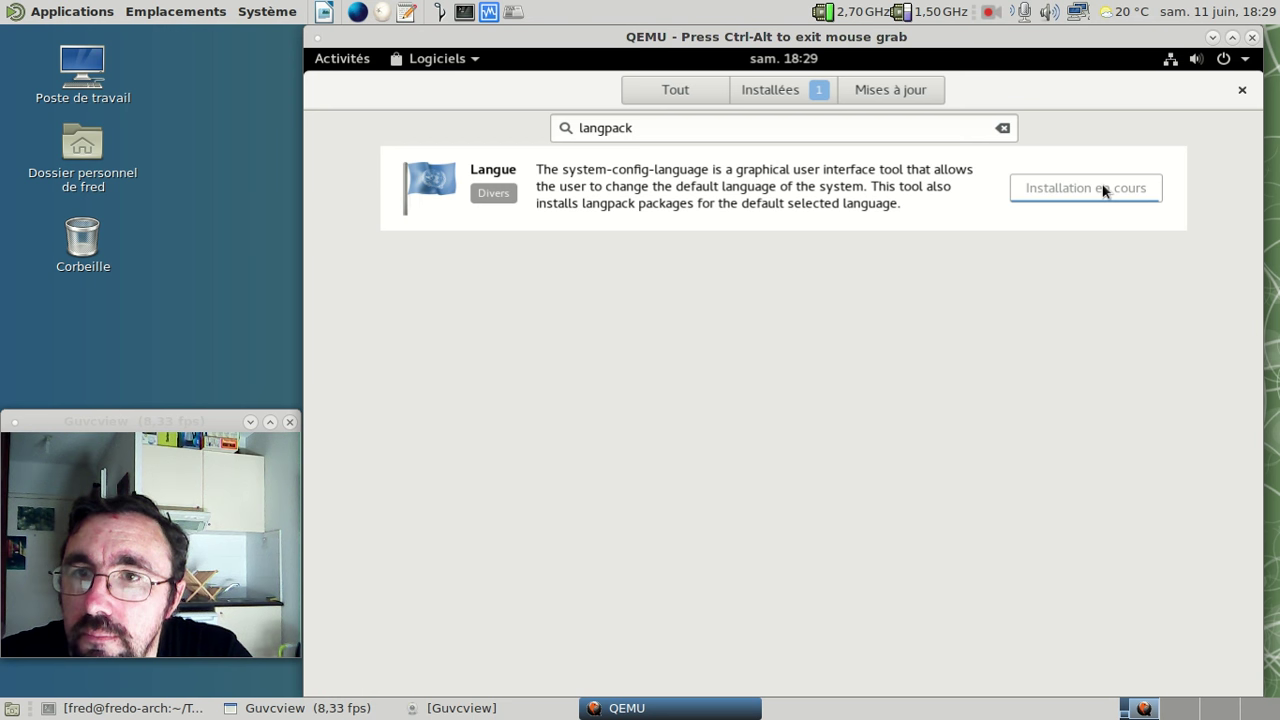
click(1241, 91)
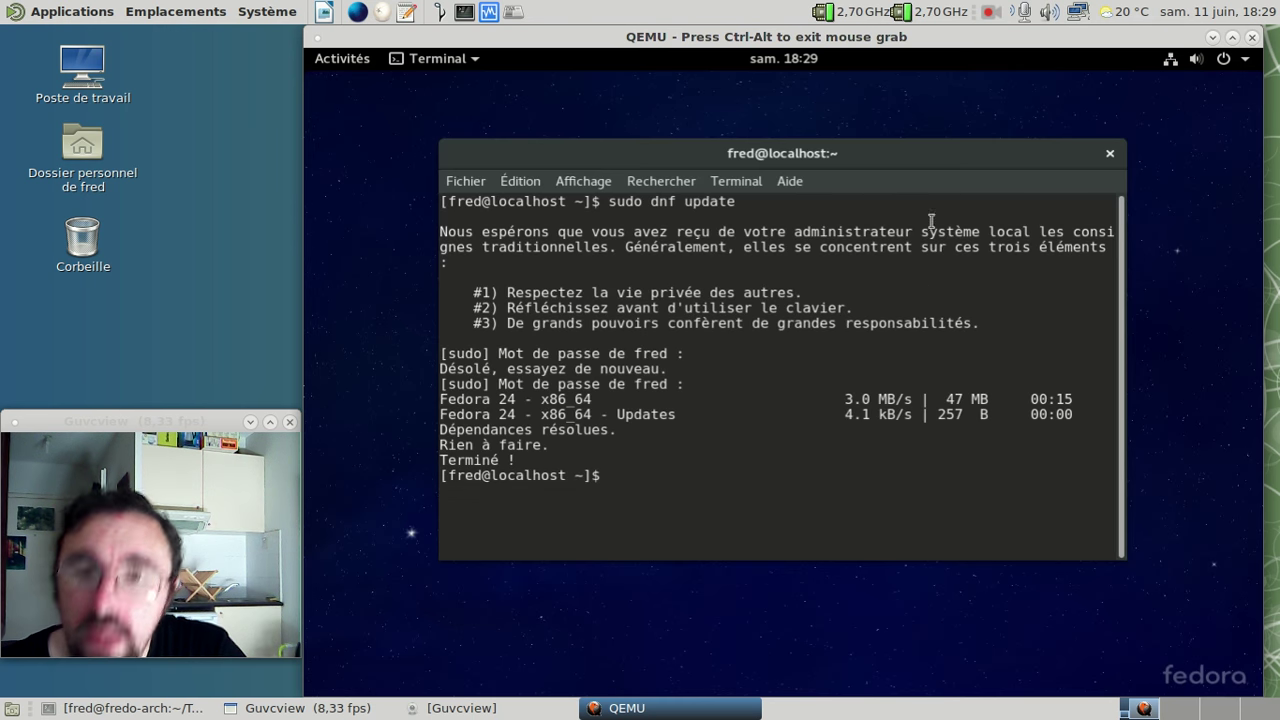
- Close the terminal and open Langue's page from the 'Langue est maintenant installée' notification
click(1110, 153)
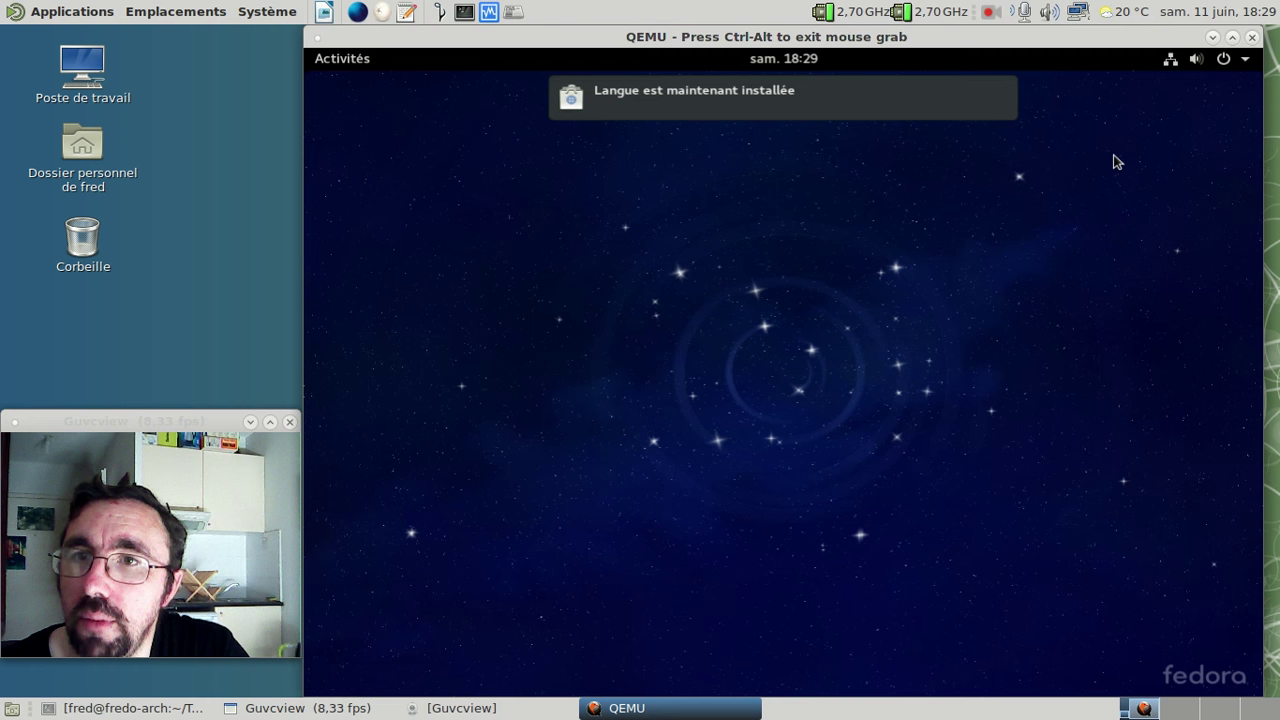
click(953, 118)
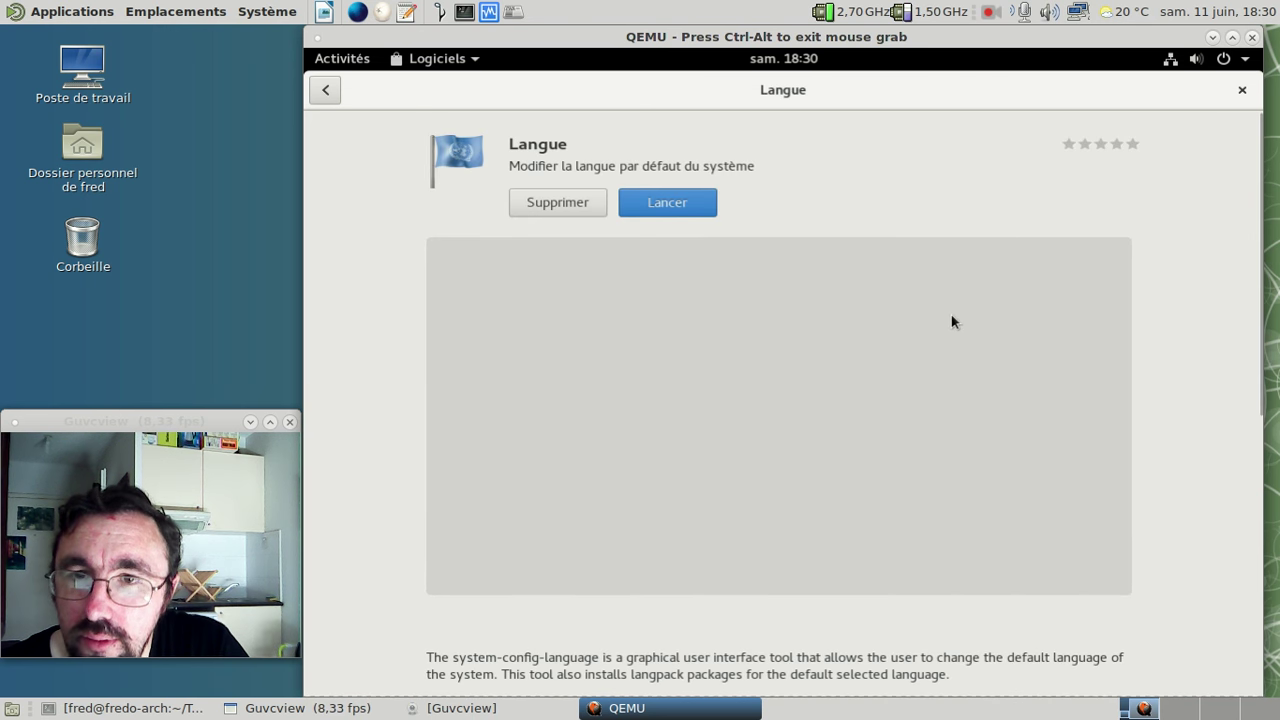
- Launch Langue and authorise it with the account password to reach the Language Selection list
click(663, 201)
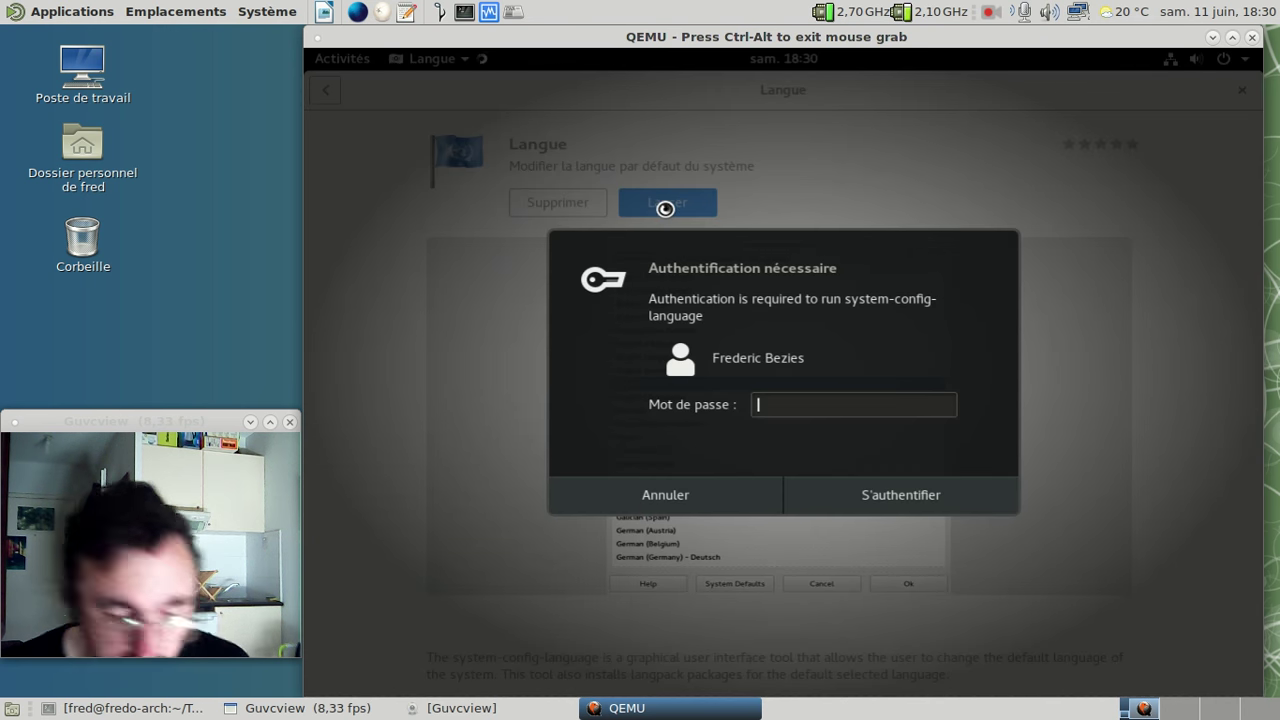
text(•••••••••••)
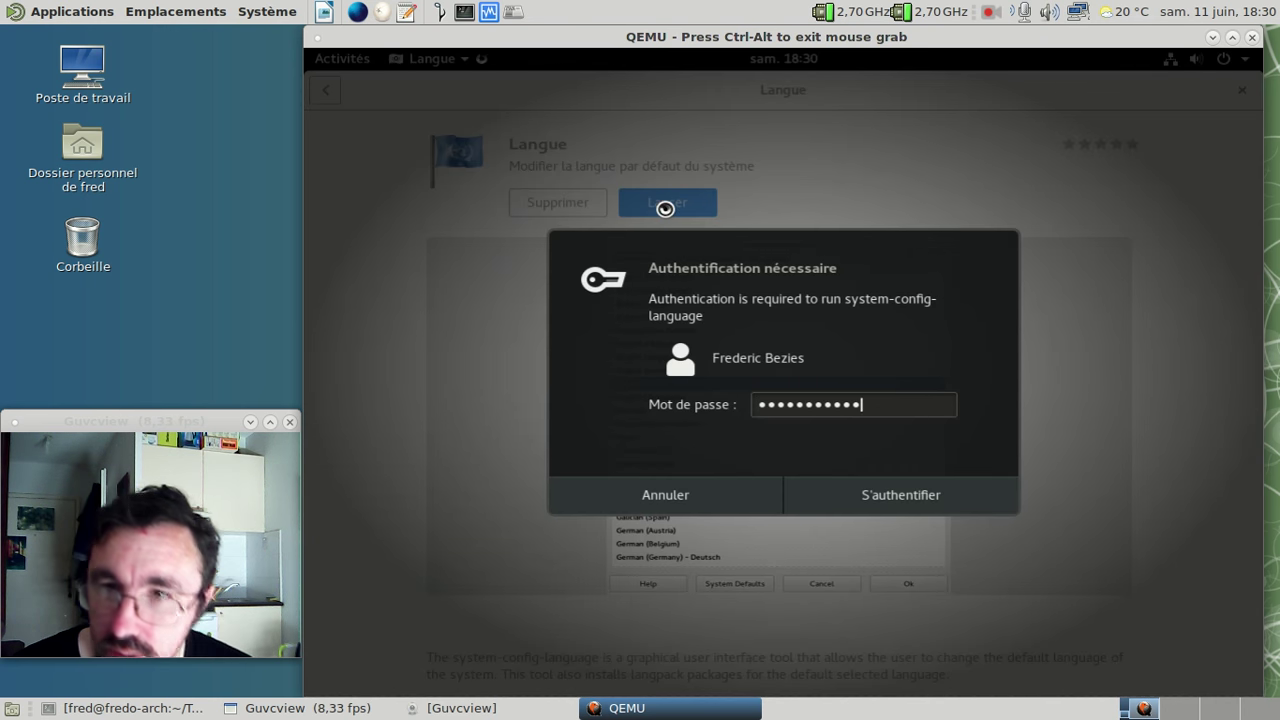
key(Return)
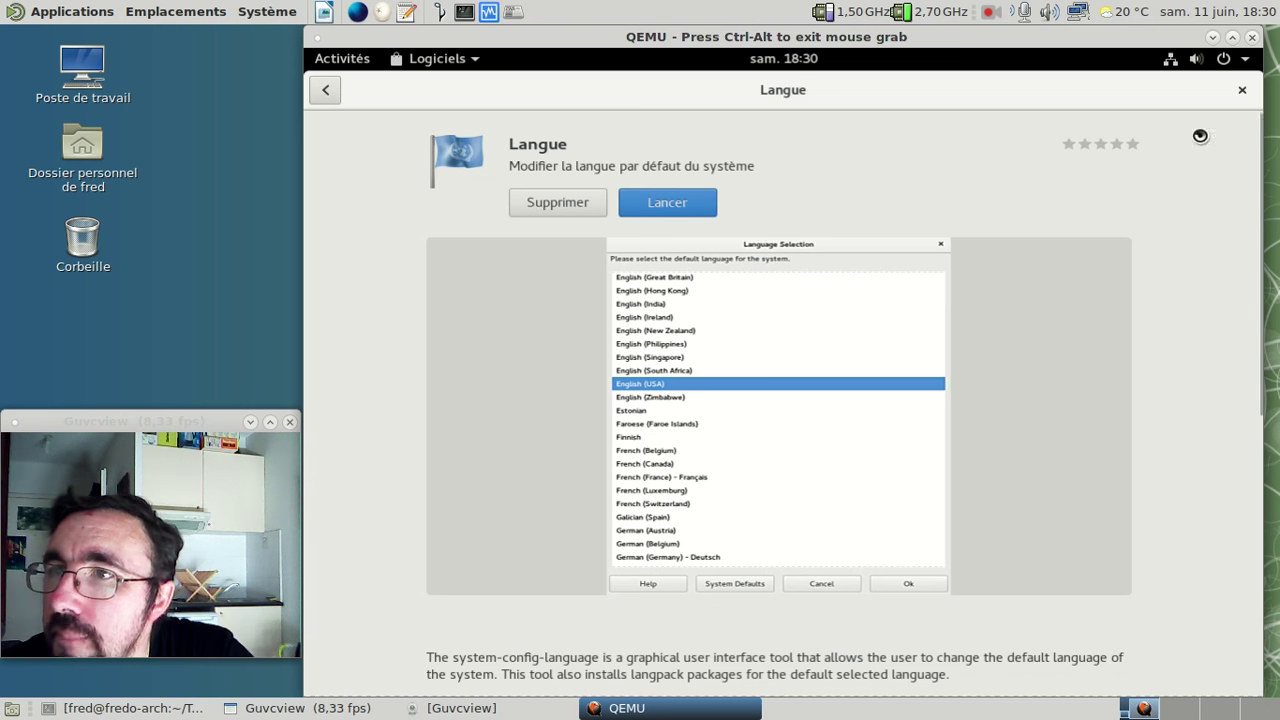
click(1242, 89)
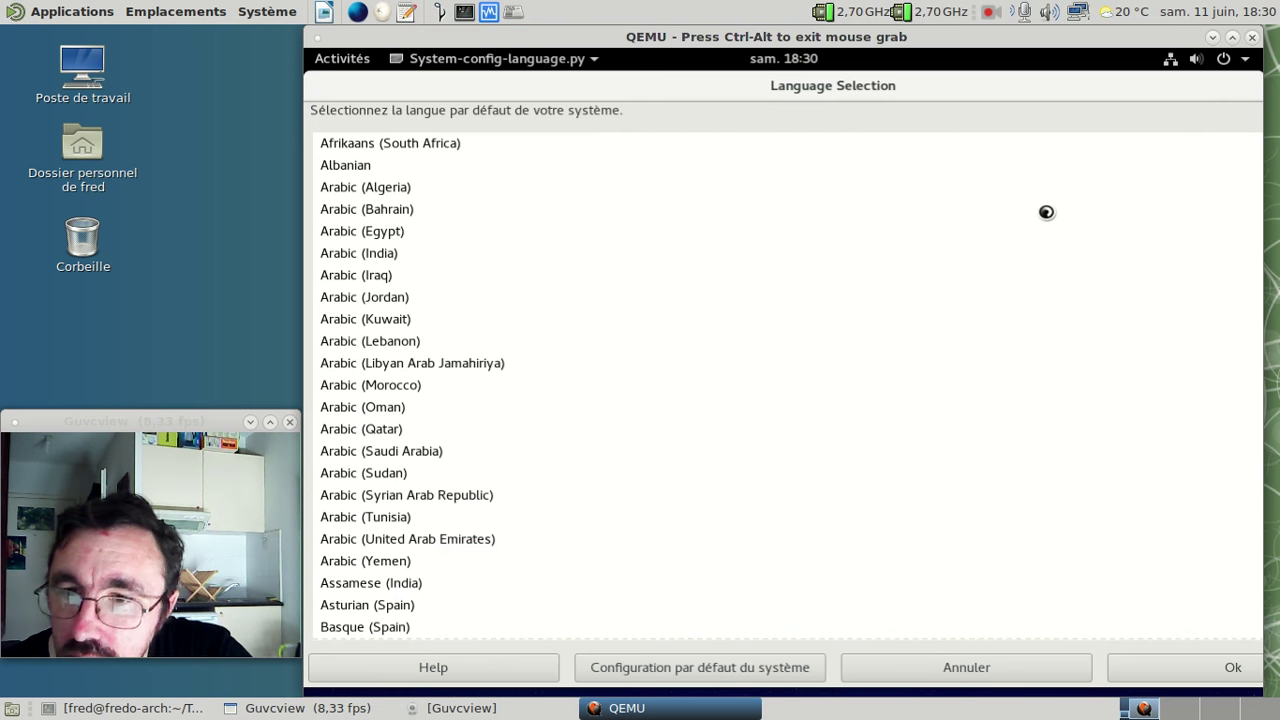
- Choose French (France) - Français as the system's default language in Language Selection
scroll(1046, 212, down, 3)
scroll(1046, 212, down, 15)
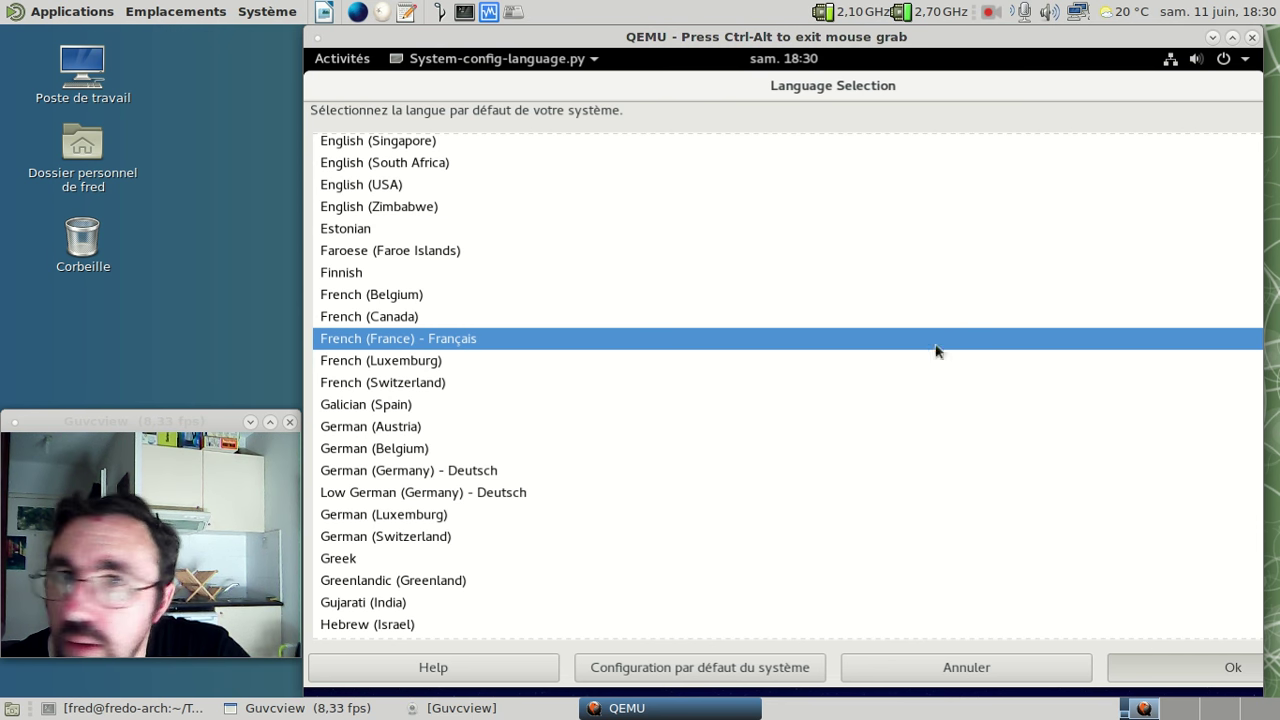
drag(627, 84, 670, 72)
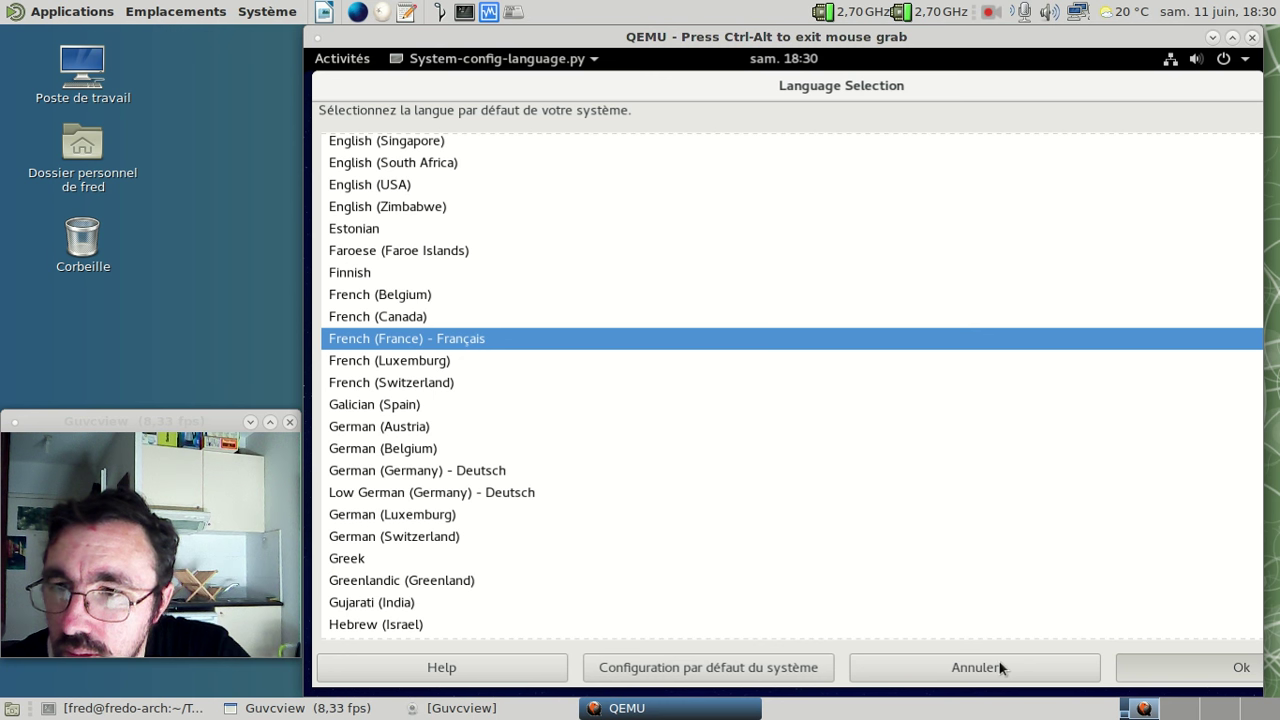
click(452, 60)
click(541, 112)
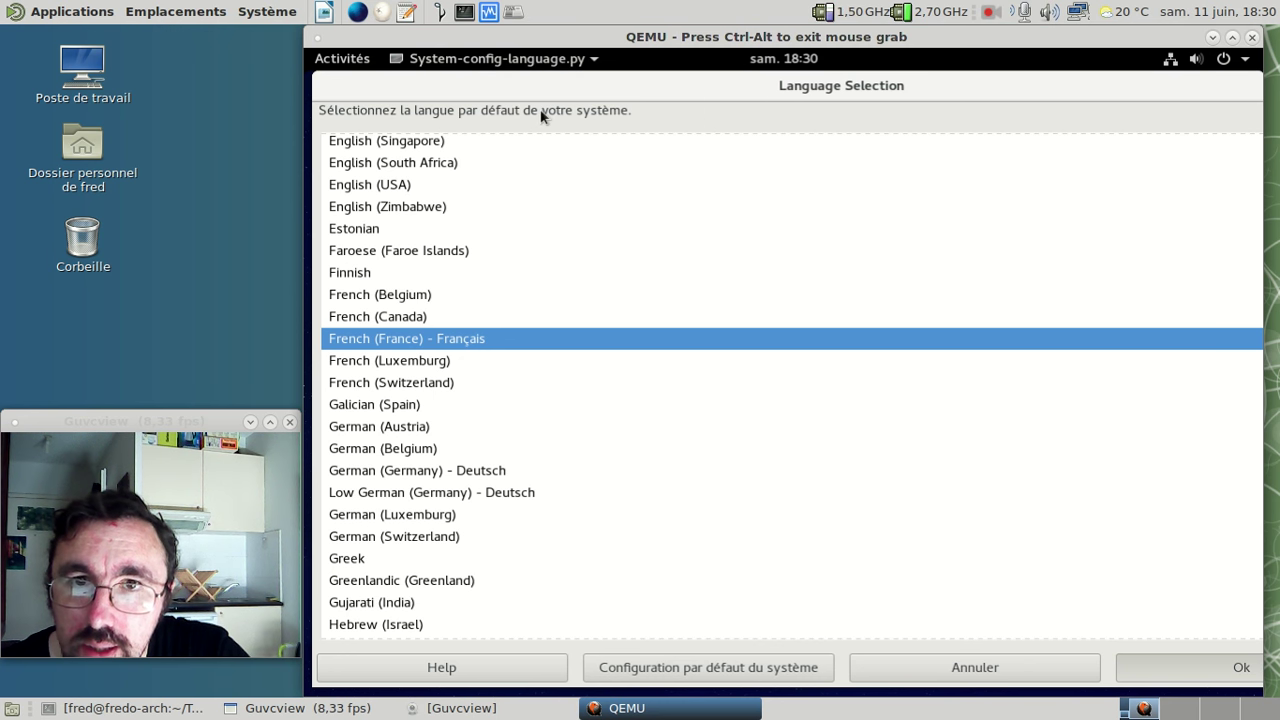
- Launch Terminal by searching 'term' in the Activities overview
click(342, 64)
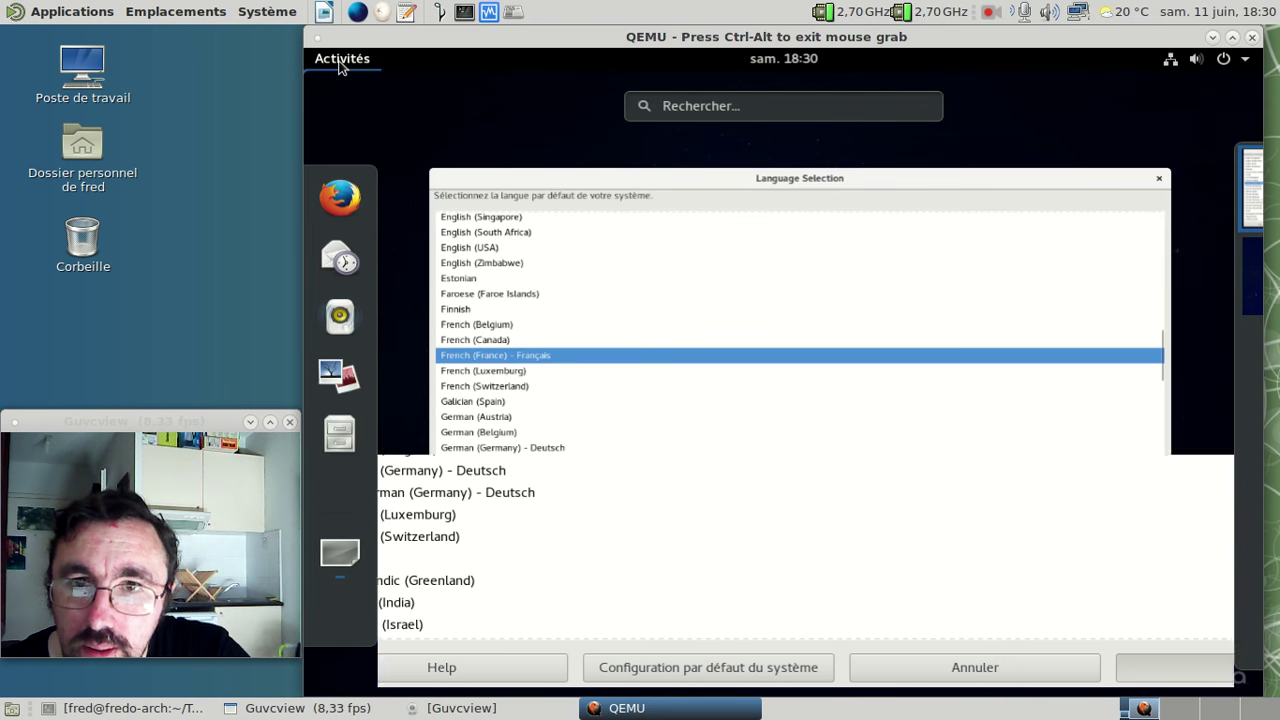
click(661, 104)
text(term)
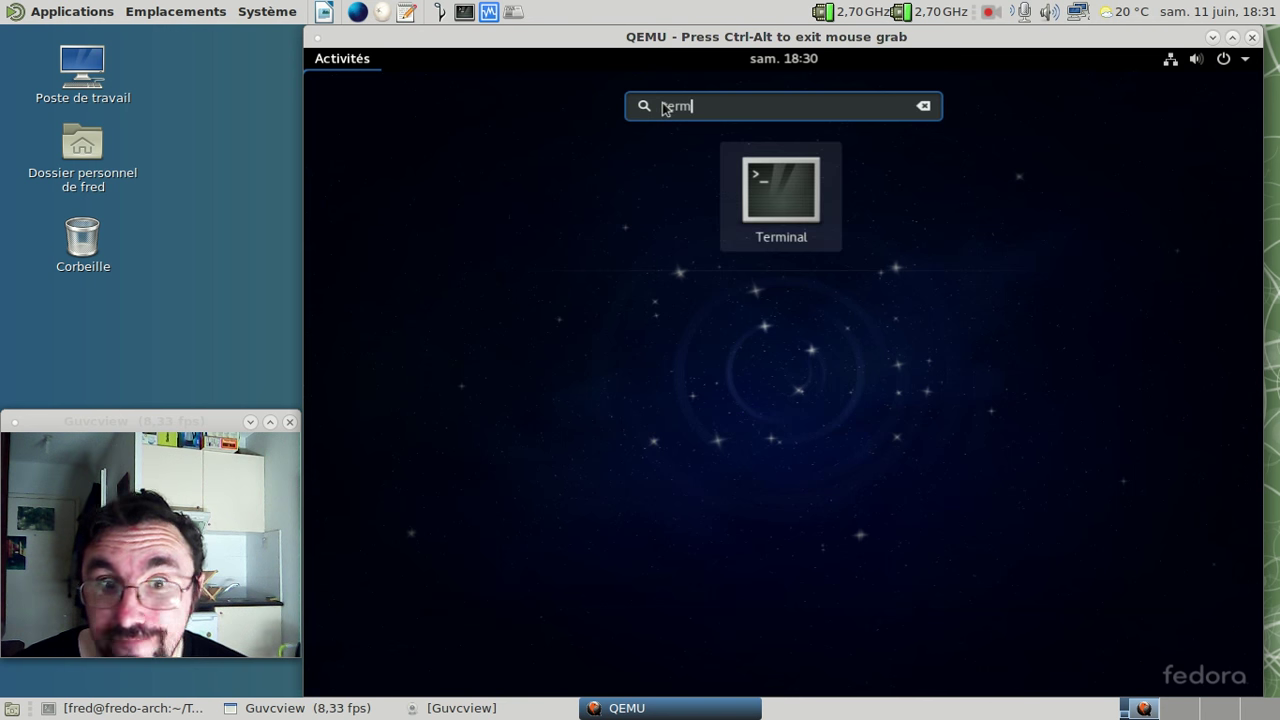
key(Return)
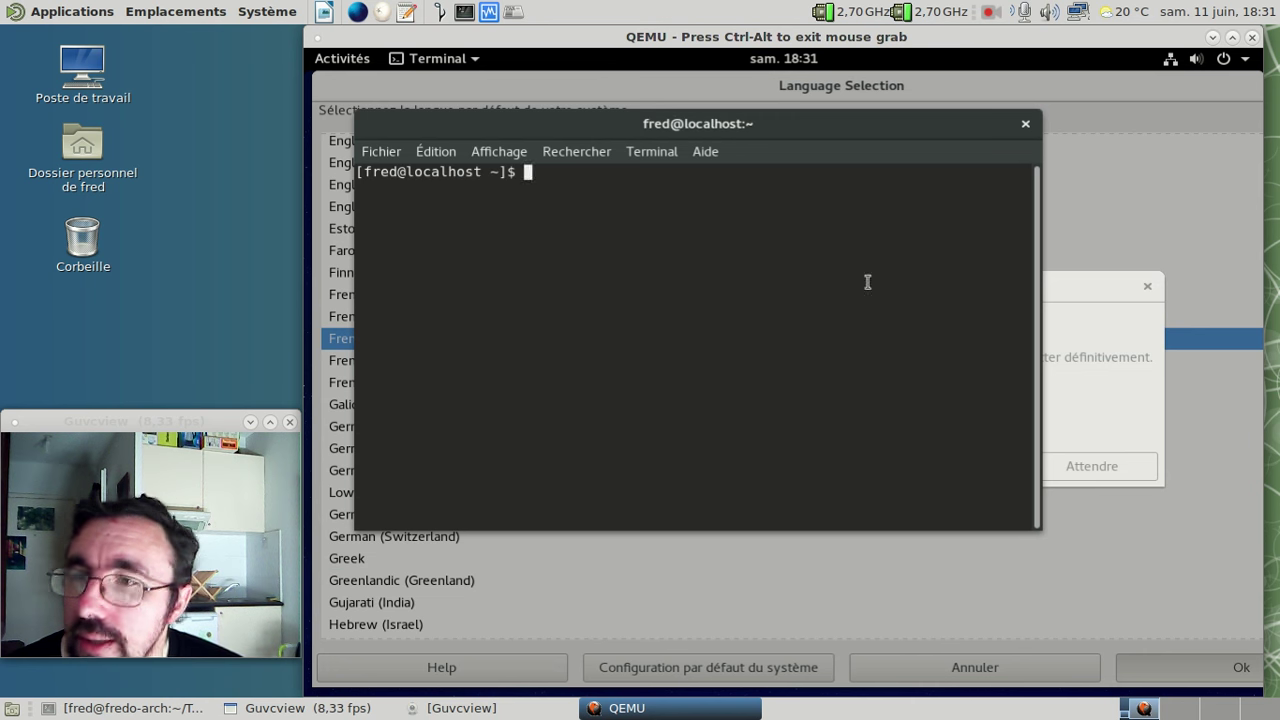
- Force-quit the frozen Language Selection tool with 'Forcer à quitter'
click(1155, 406)
click(983, 466)
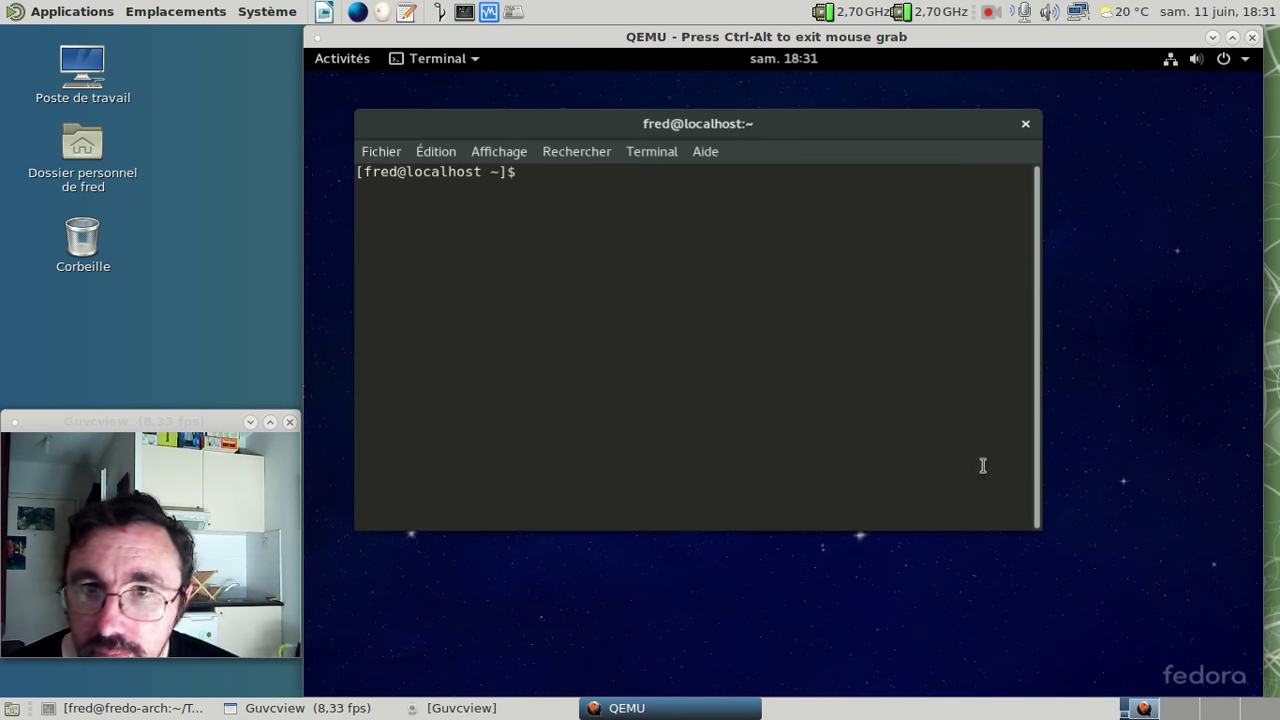
click(321, 62)
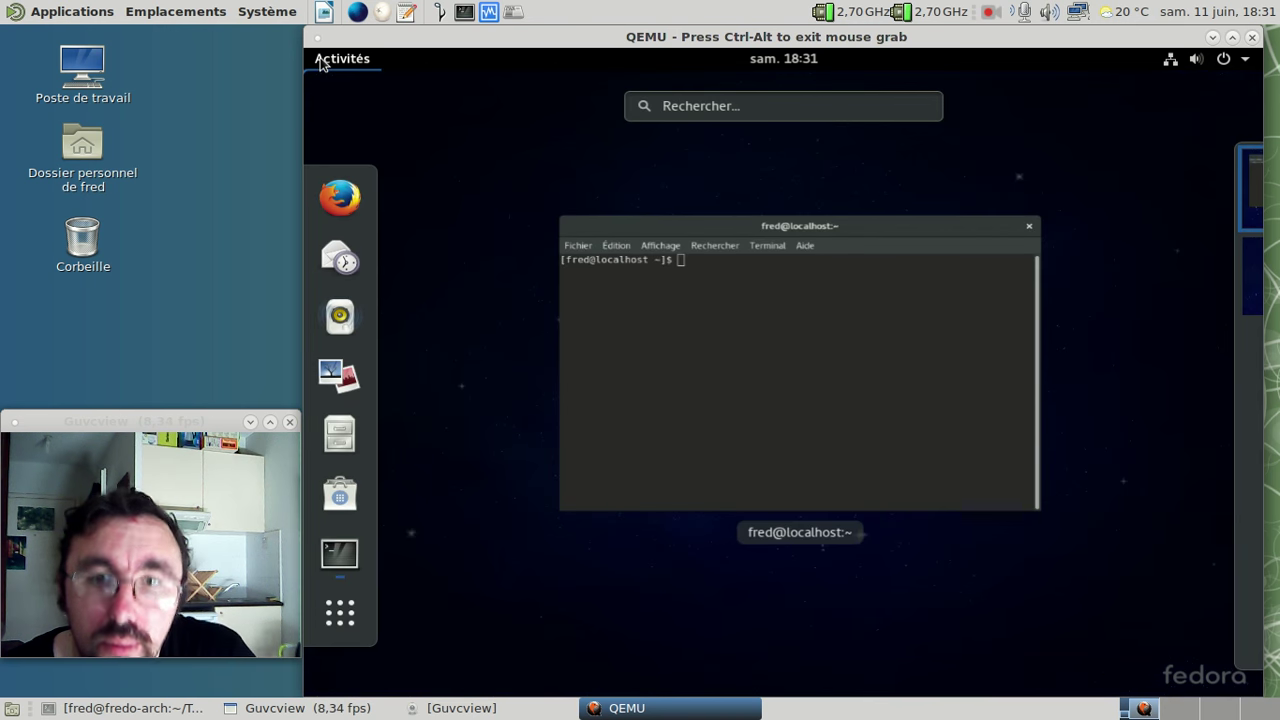
- Relaunch Langue from the Divers folder in the all-applications grid
click(338, 613)
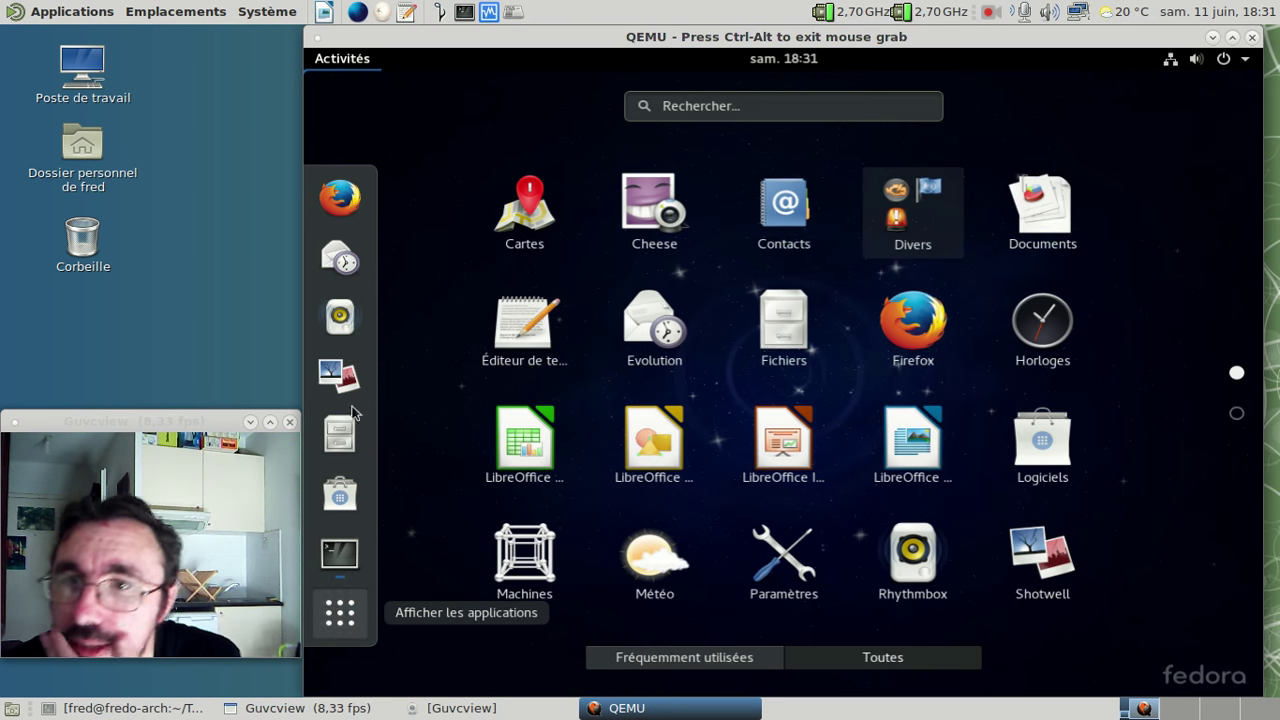
click(1237, 415)
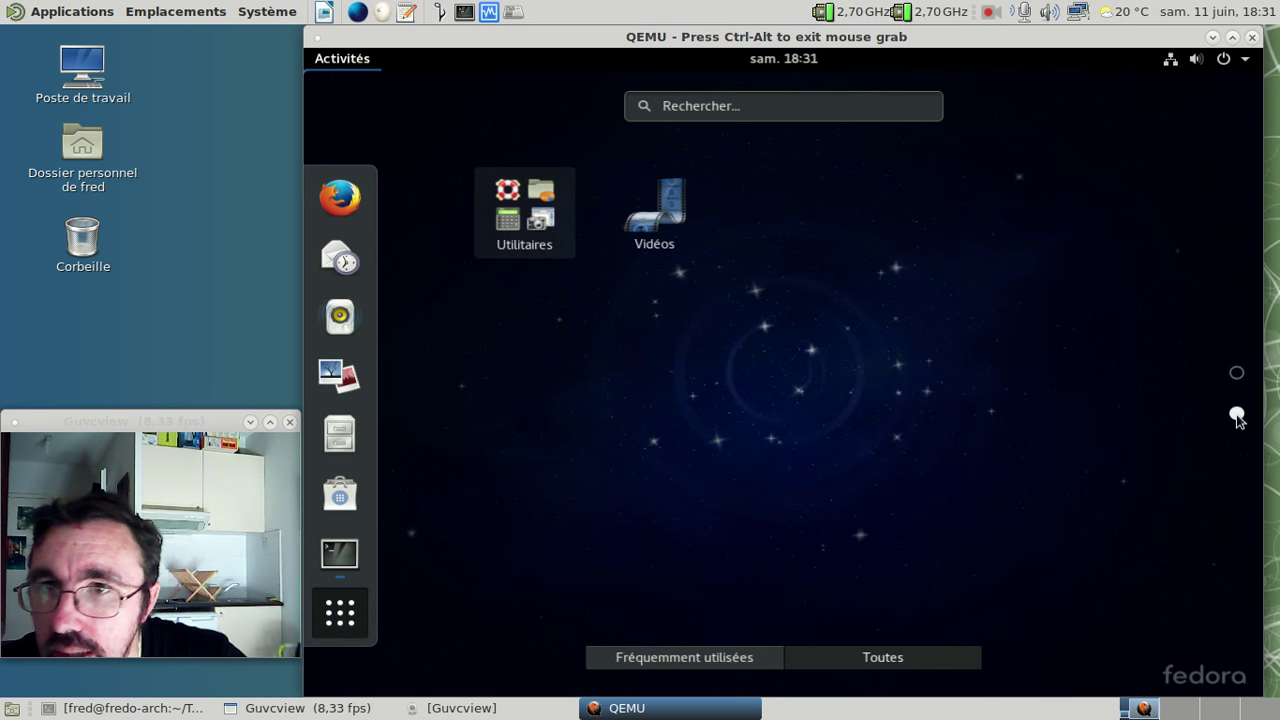
click(530, 235)
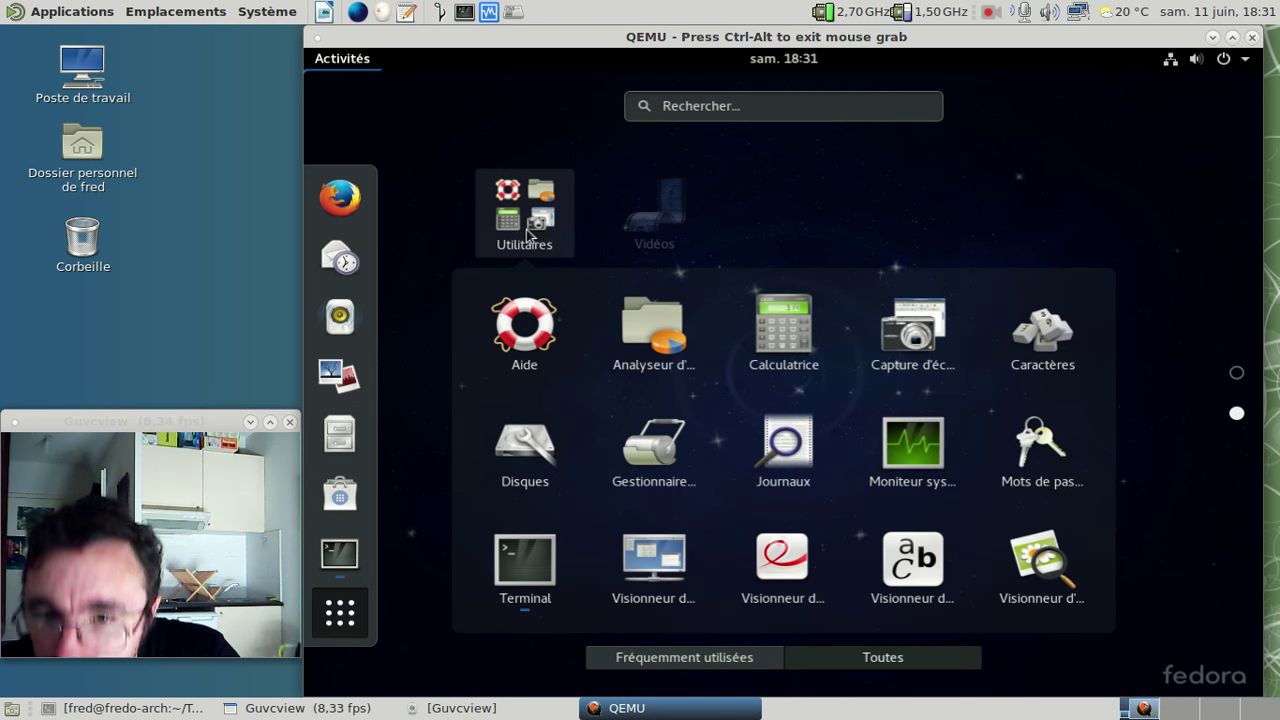
click(529, 234)
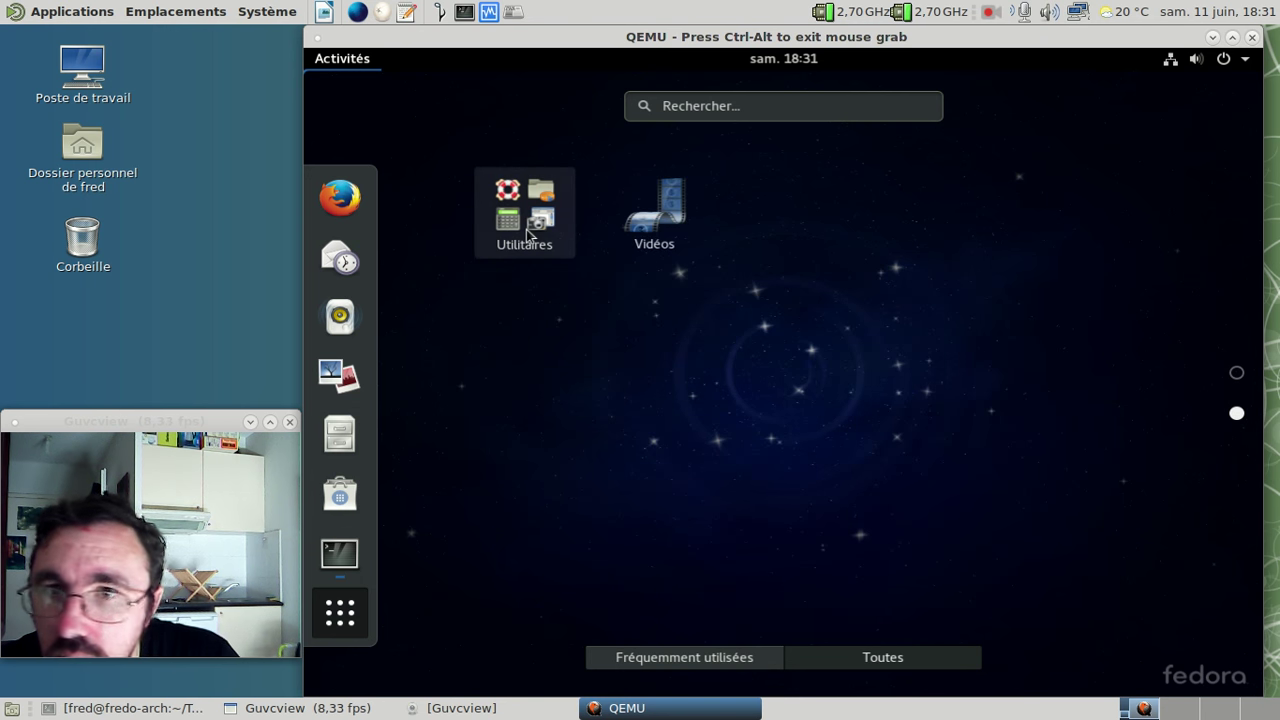
click(1236, 372)
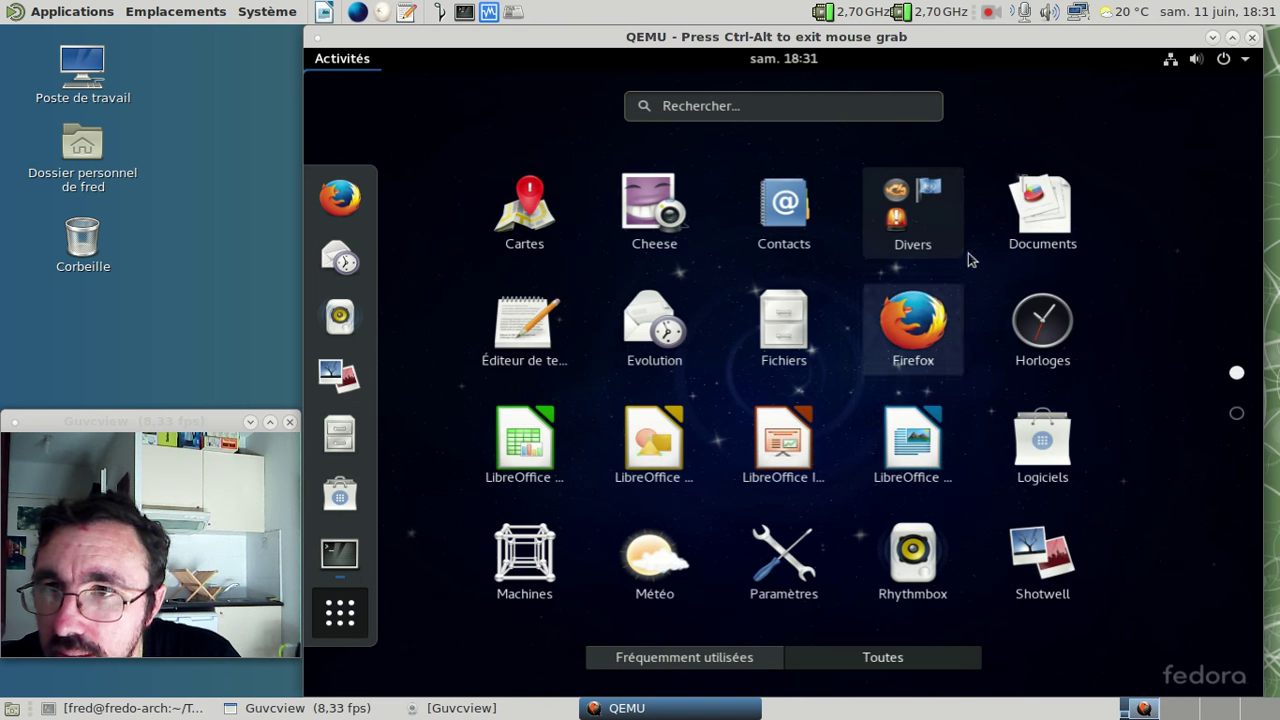
click(937, 243)
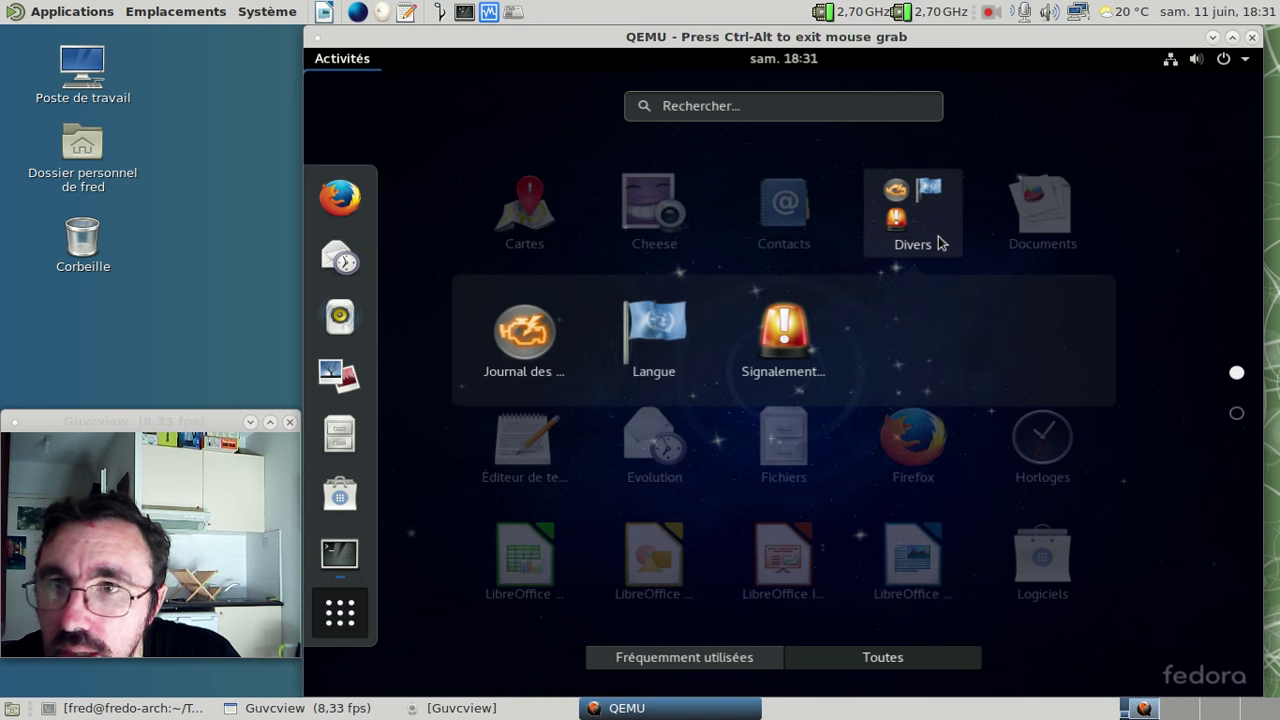
click(652, 340)
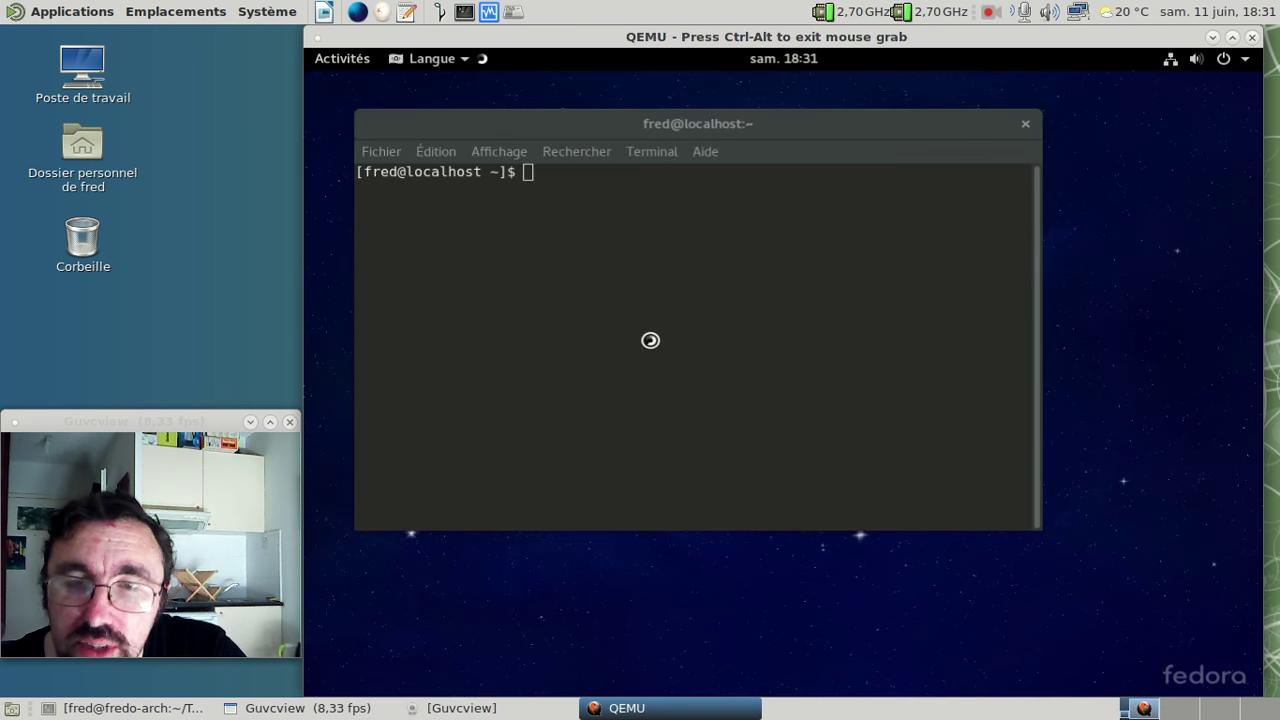
- Enter the account password to unlock the Langue tool's language list
text(••••••••••)
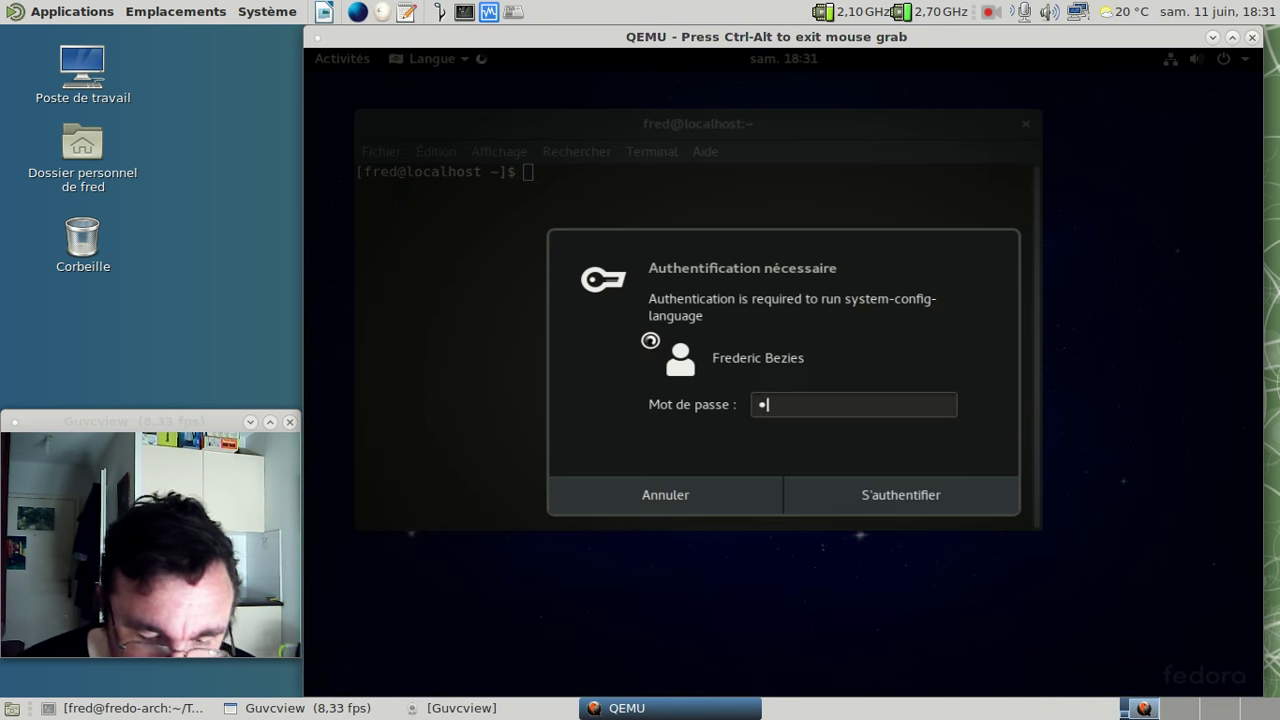
text(••)
key(Return)
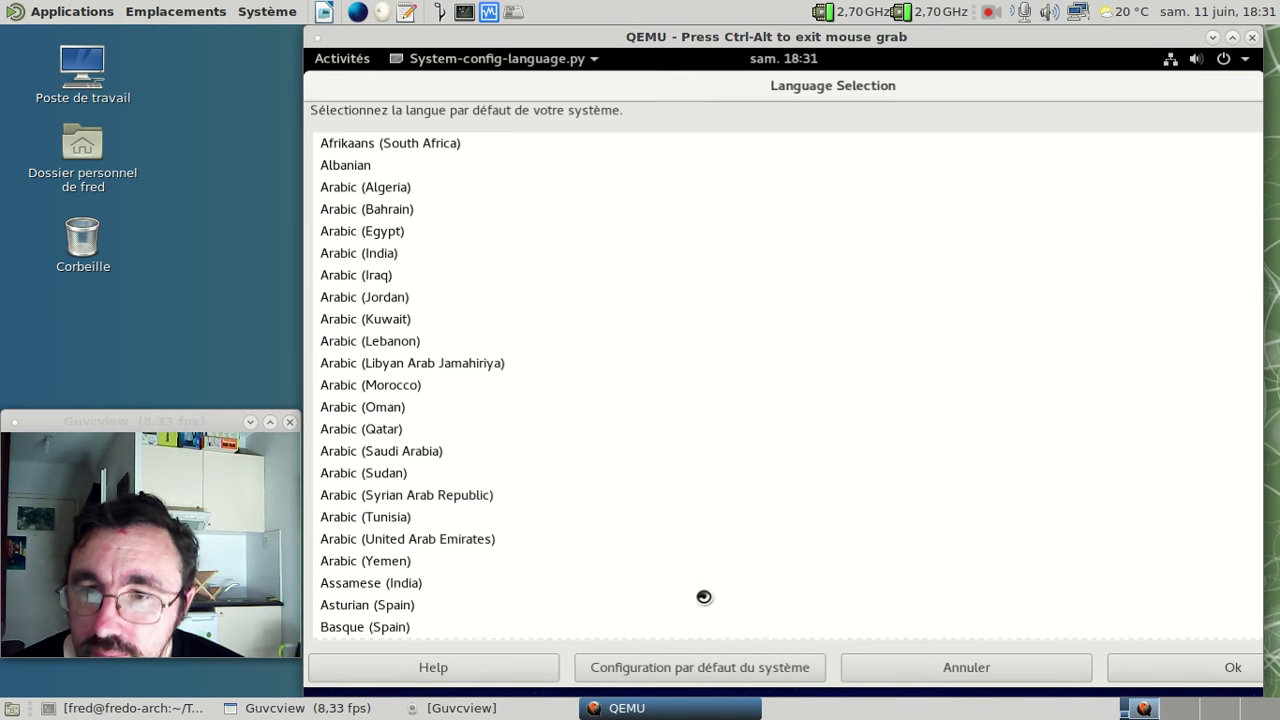
- Decline resetting the system language to en_US and scroll down the language list
click(707, 669)
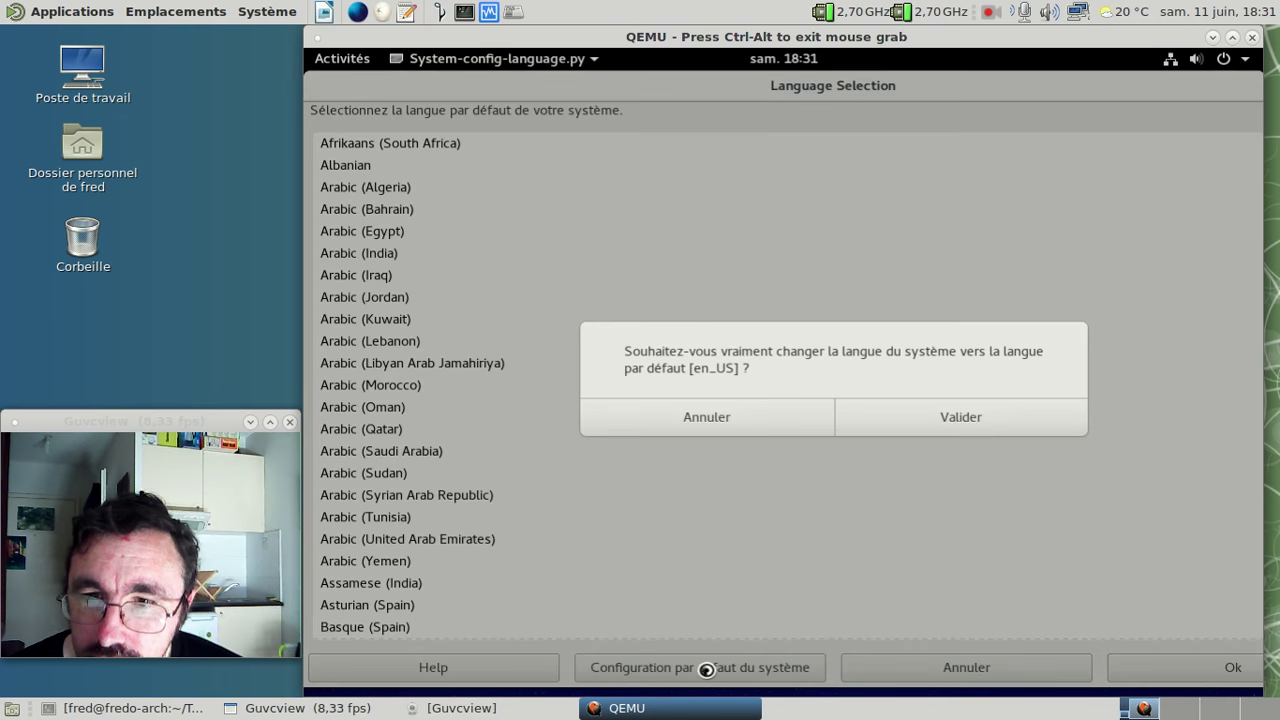
click(776, 417)
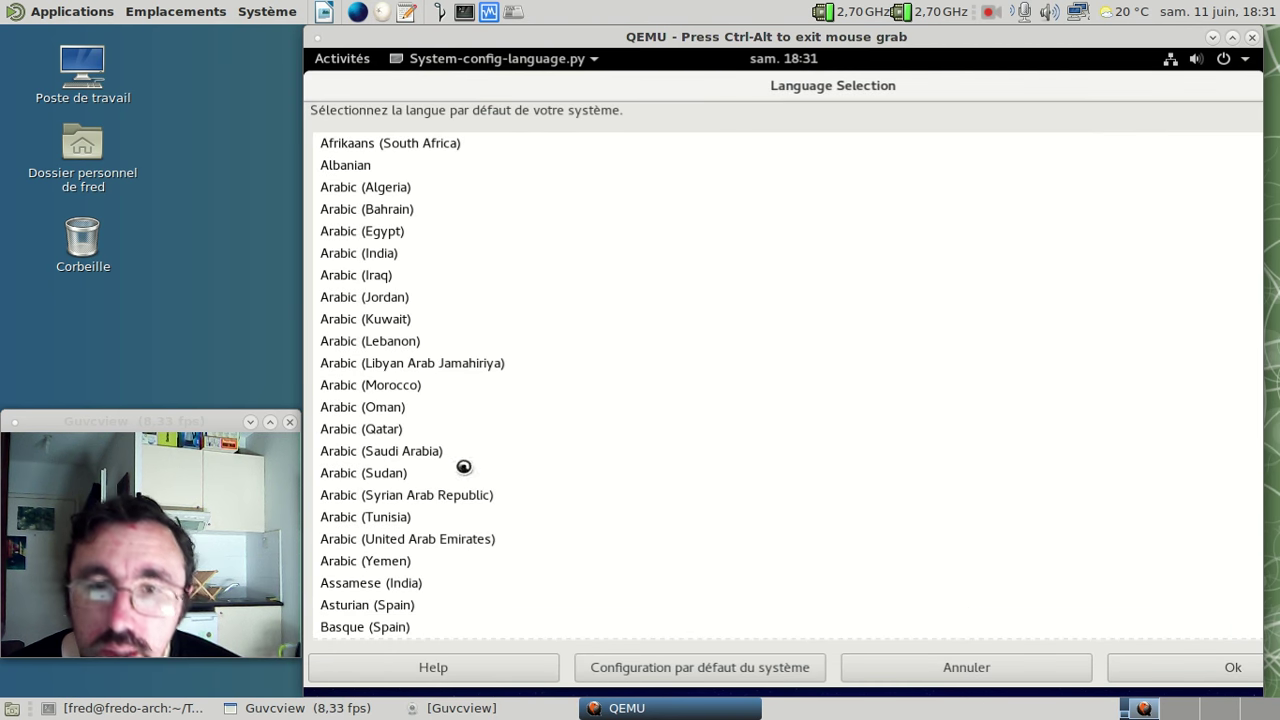
scroll(568, 507, down, 7)
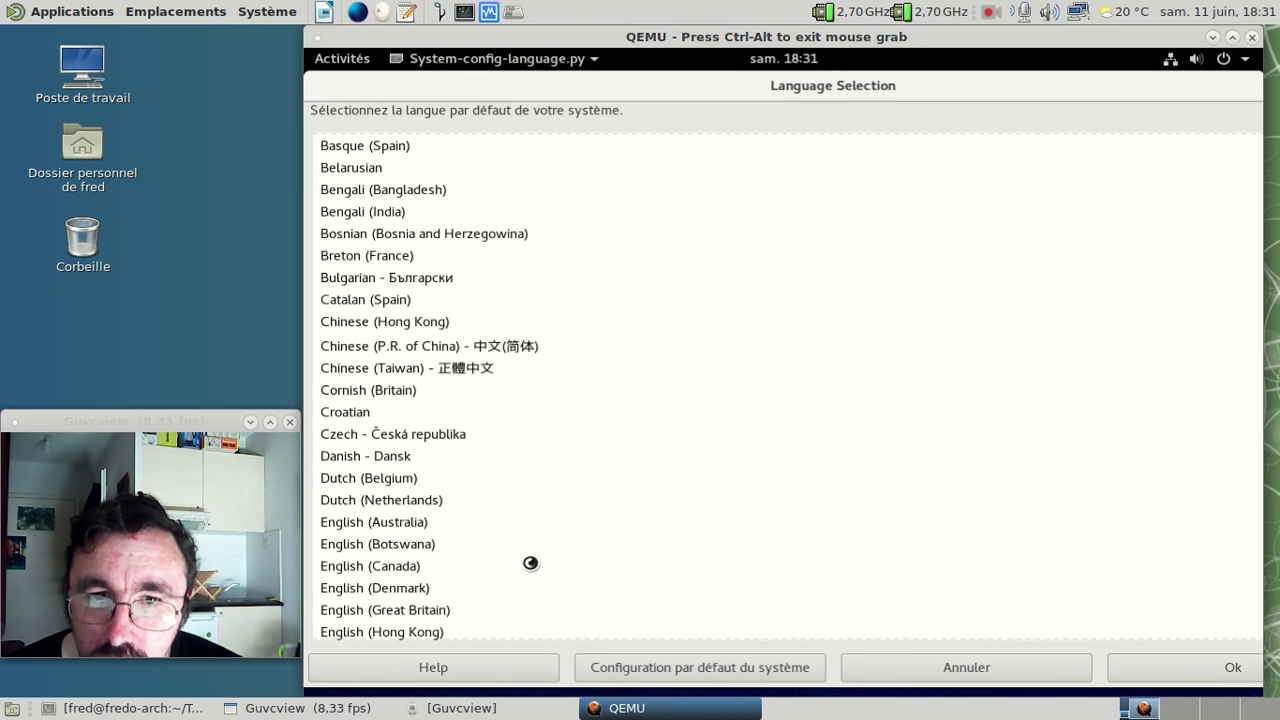
scroll(531, 562, down, 3)
scroll(531, 570, down, 3)
- Set French (France) - Français as the default language, acknowledge the message, and open Activités
click(529, 574)
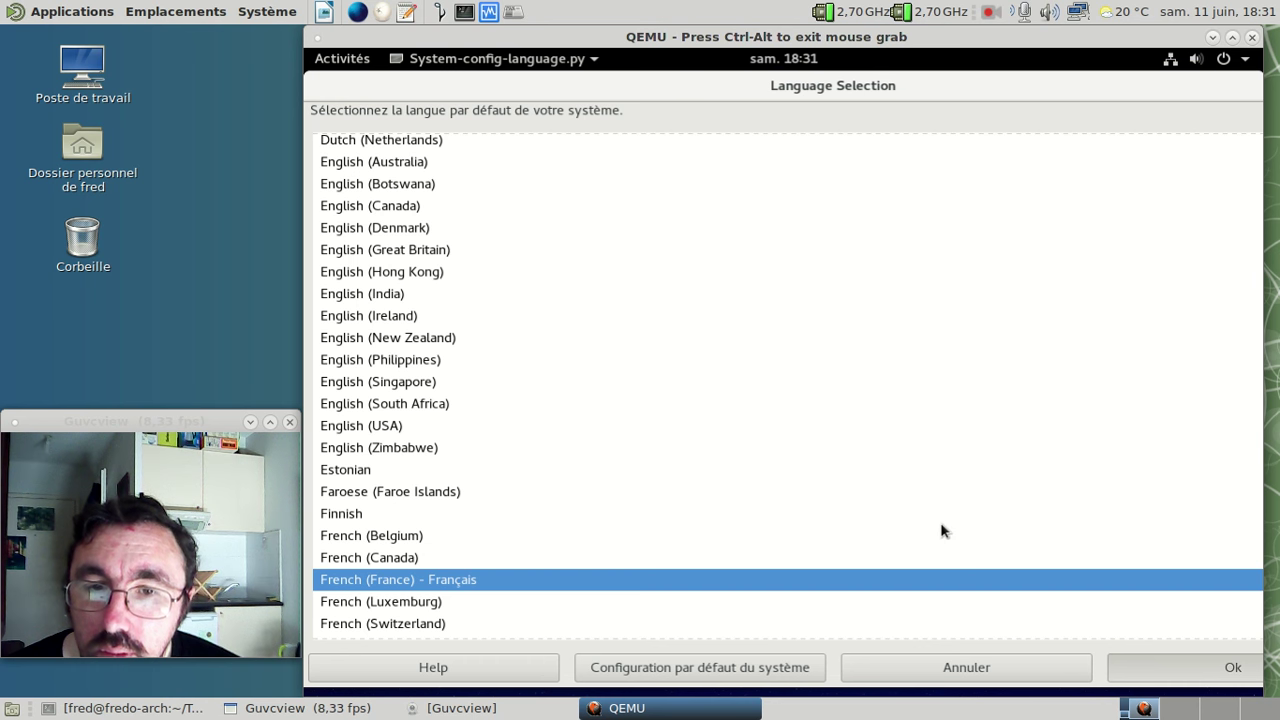
key(Return)
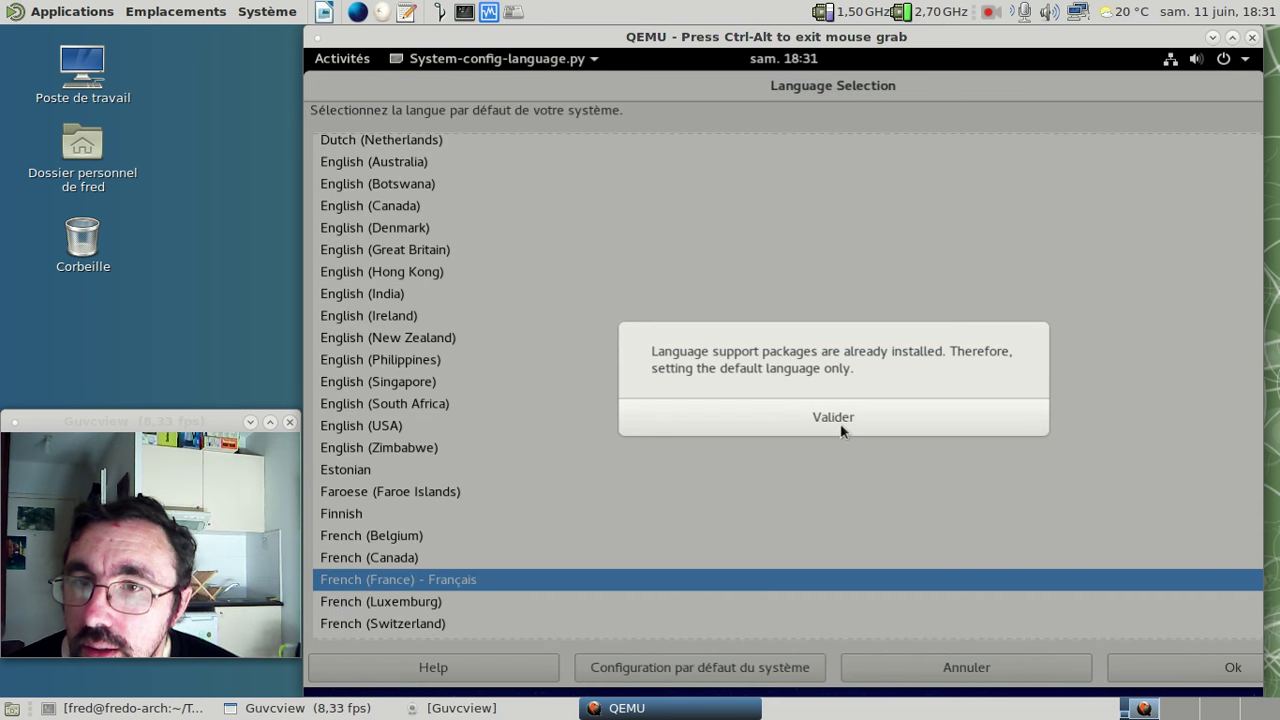
click(840, 417)
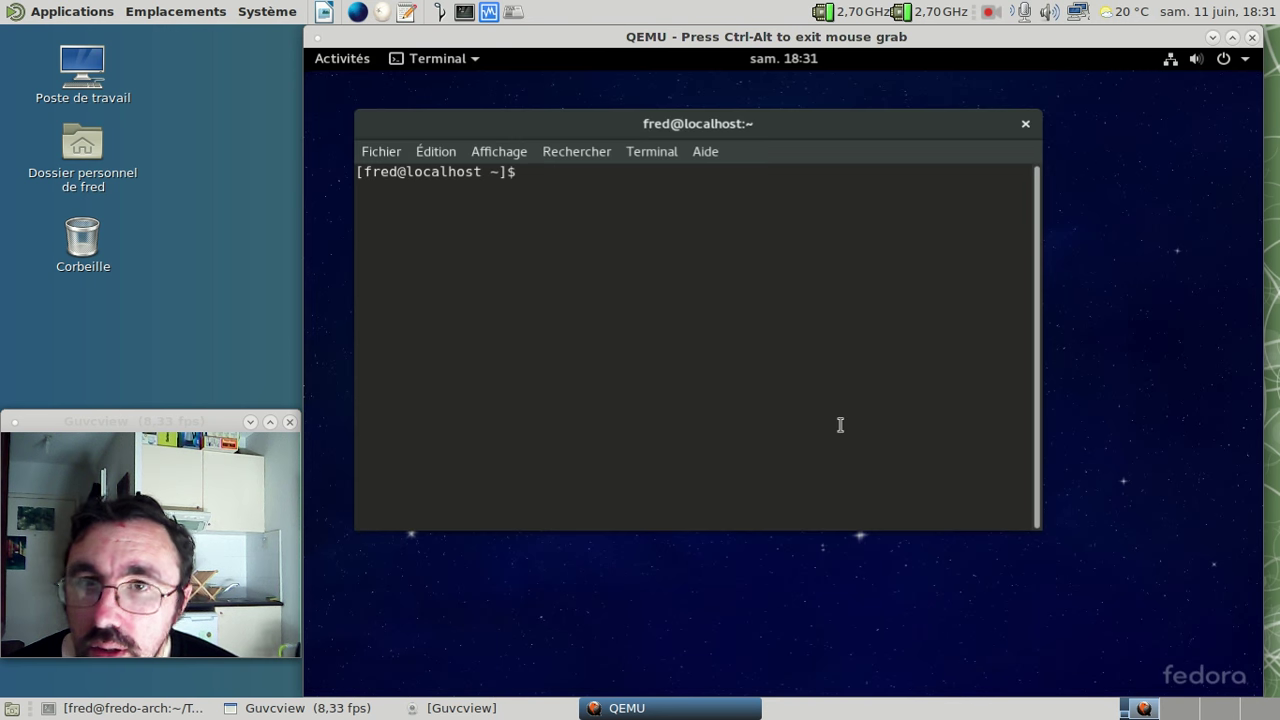
click(360, 62)
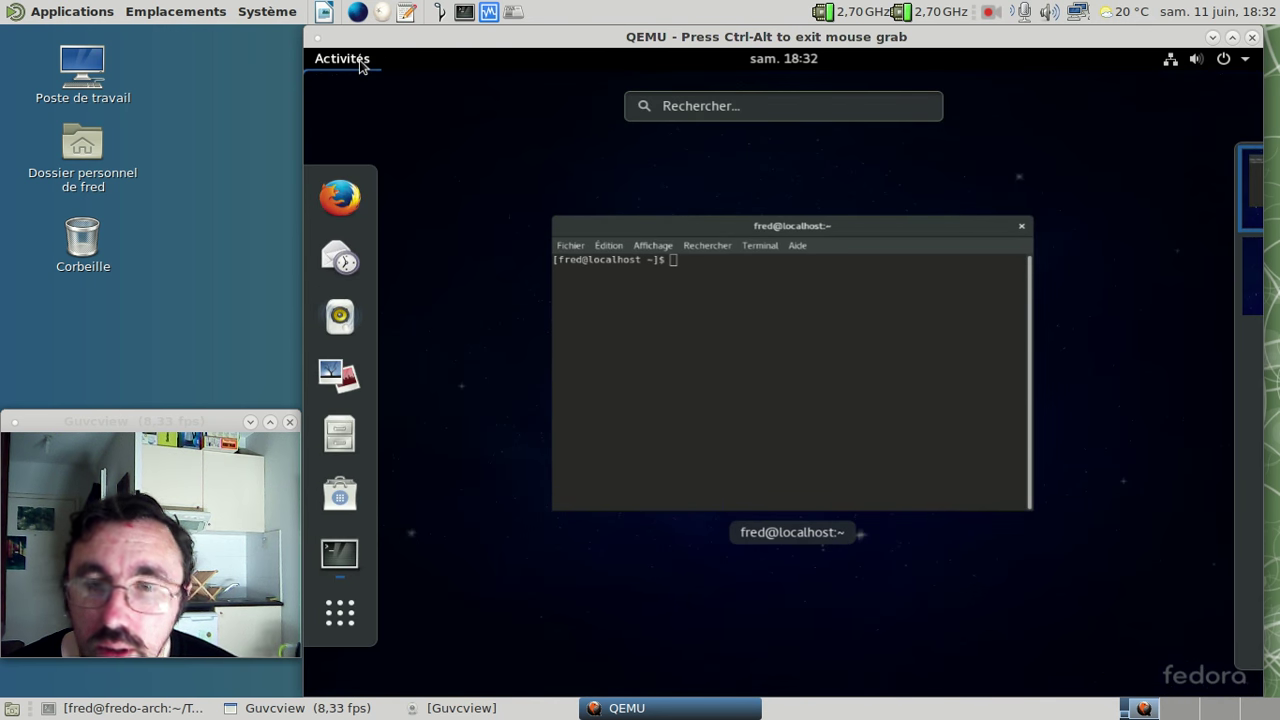
- Search 'langu' in the overview, launch Langue, and authenticate with the account password
click(726, 104)
text(langu)
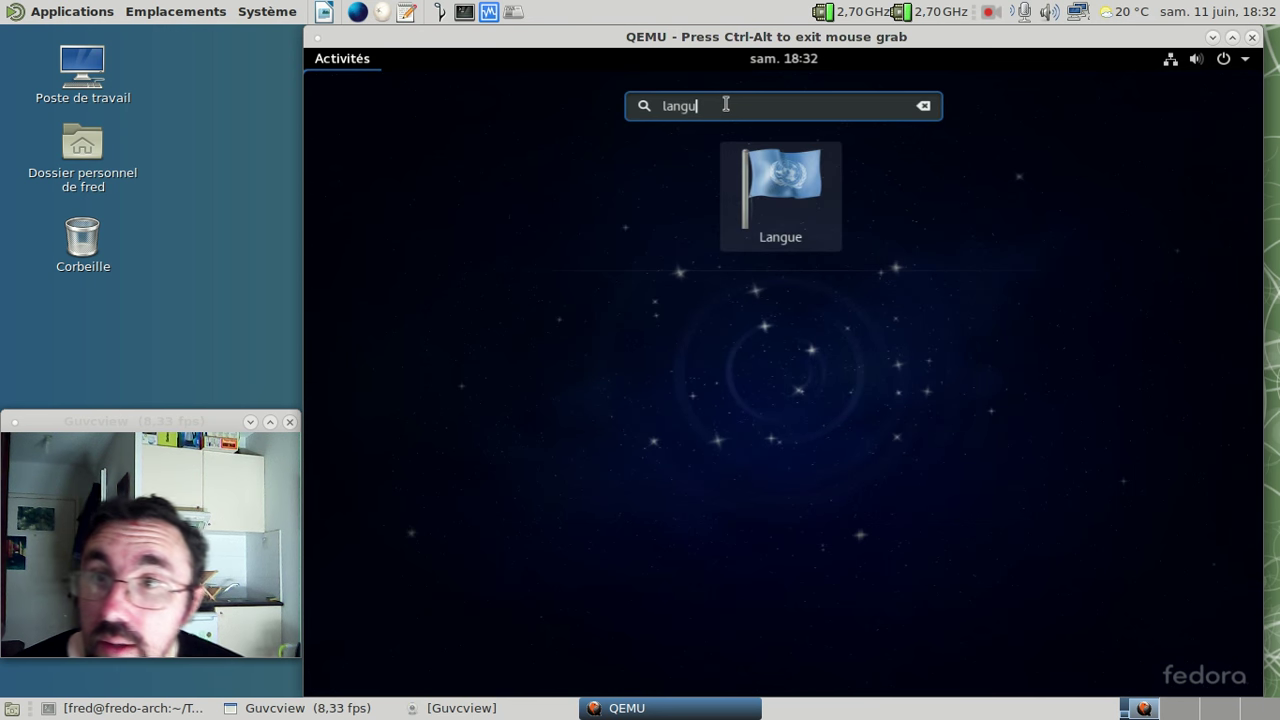
click(782, 195)
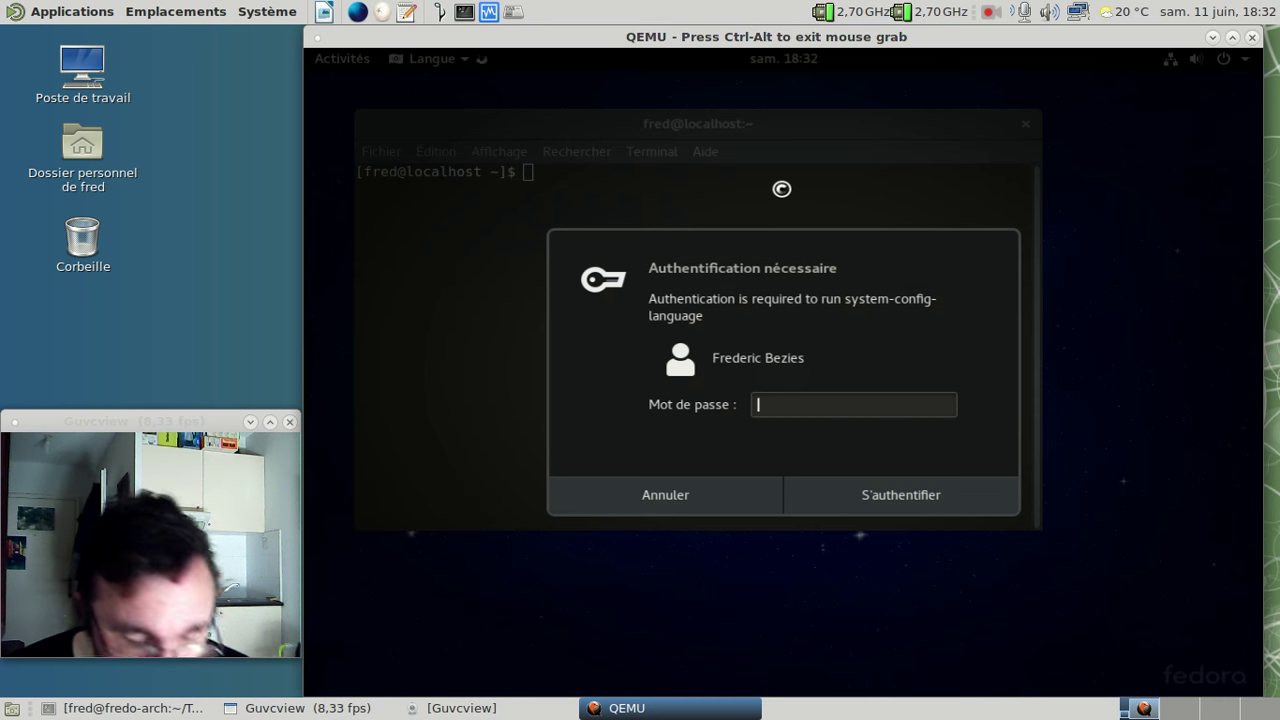
text(•••••••••••)
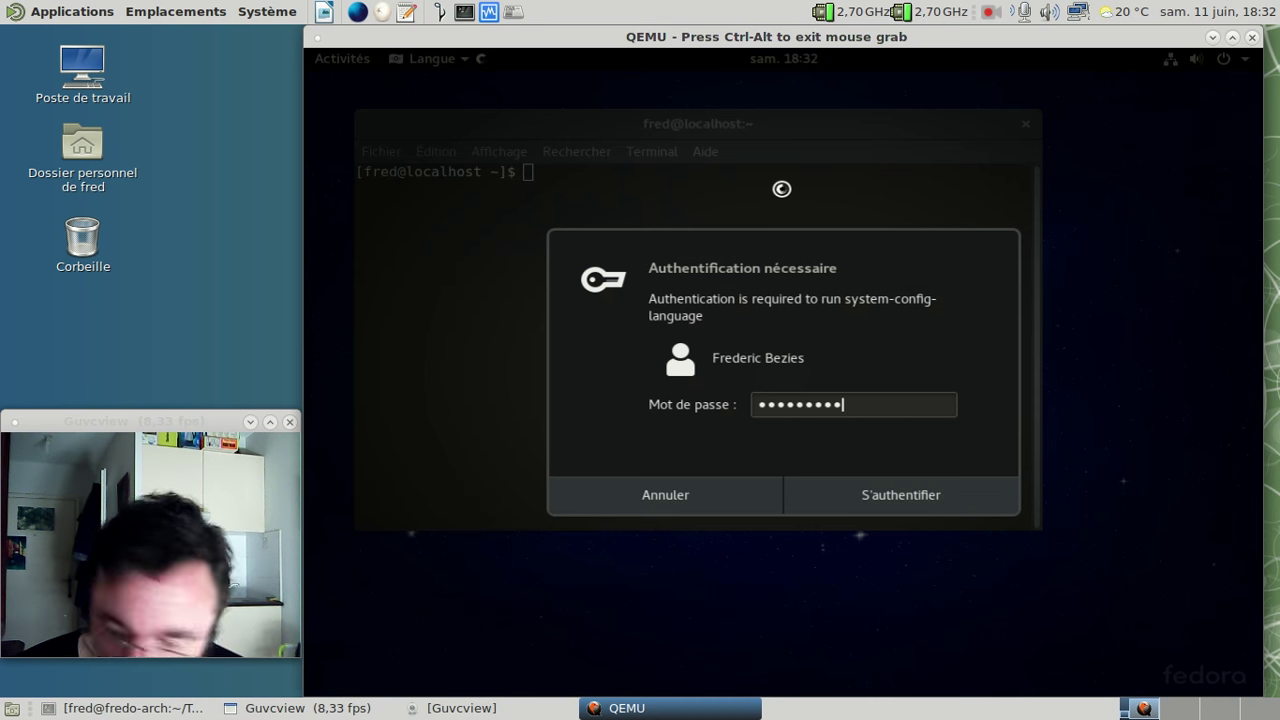
key(Return)
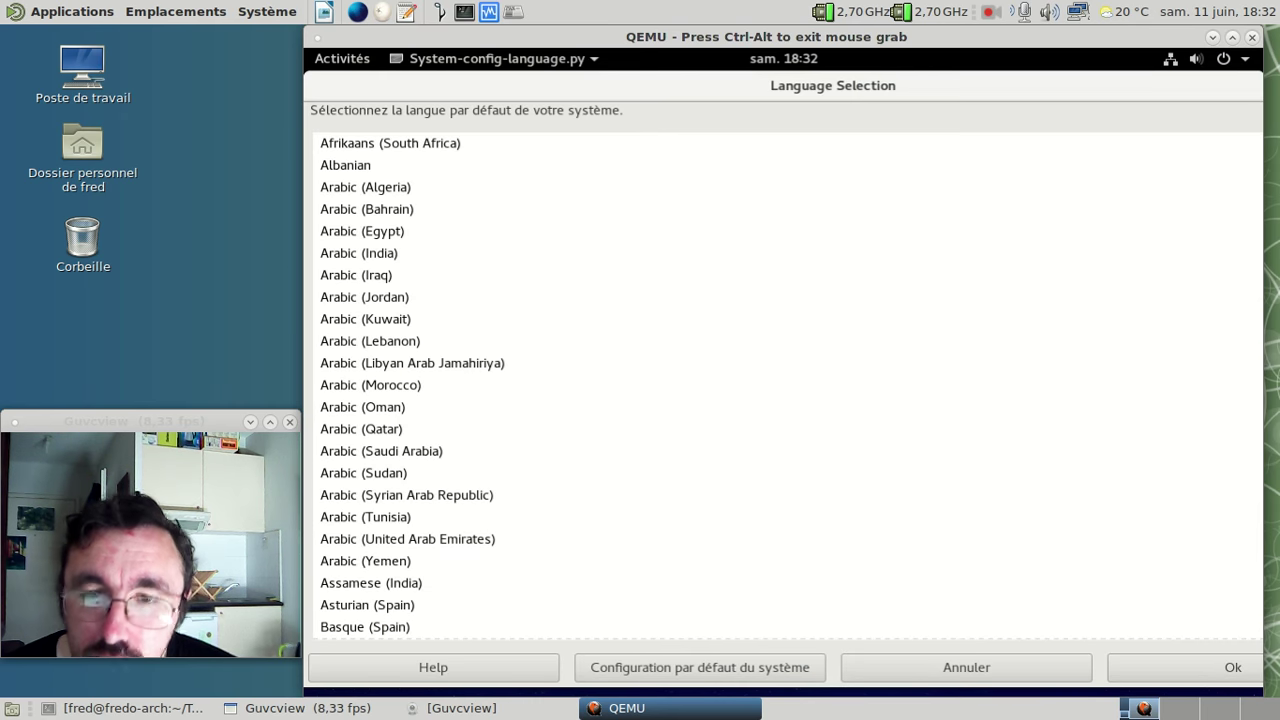
- Dismiss the tool's info message, scroll to French (France), and cancel without changes
click(494, 675)
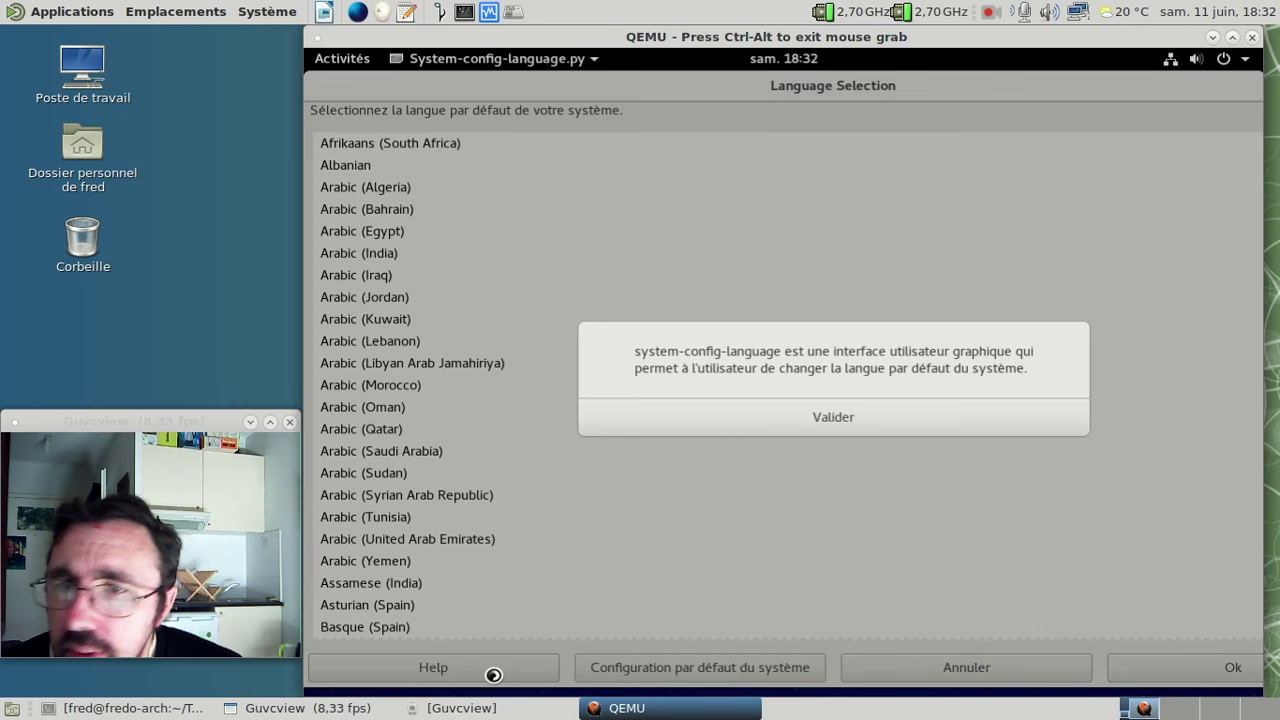
click(845, 417)
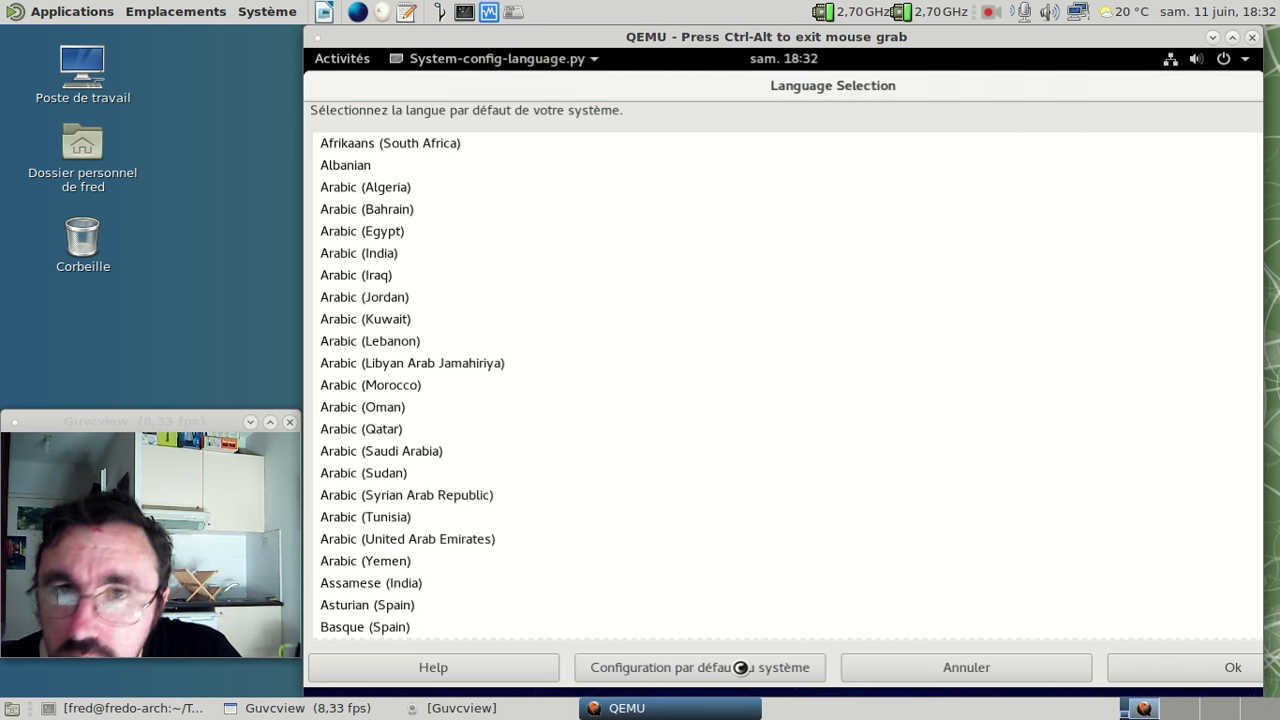
scroll(720, 349, down, 10)
scroll(720, 347, down, 5)
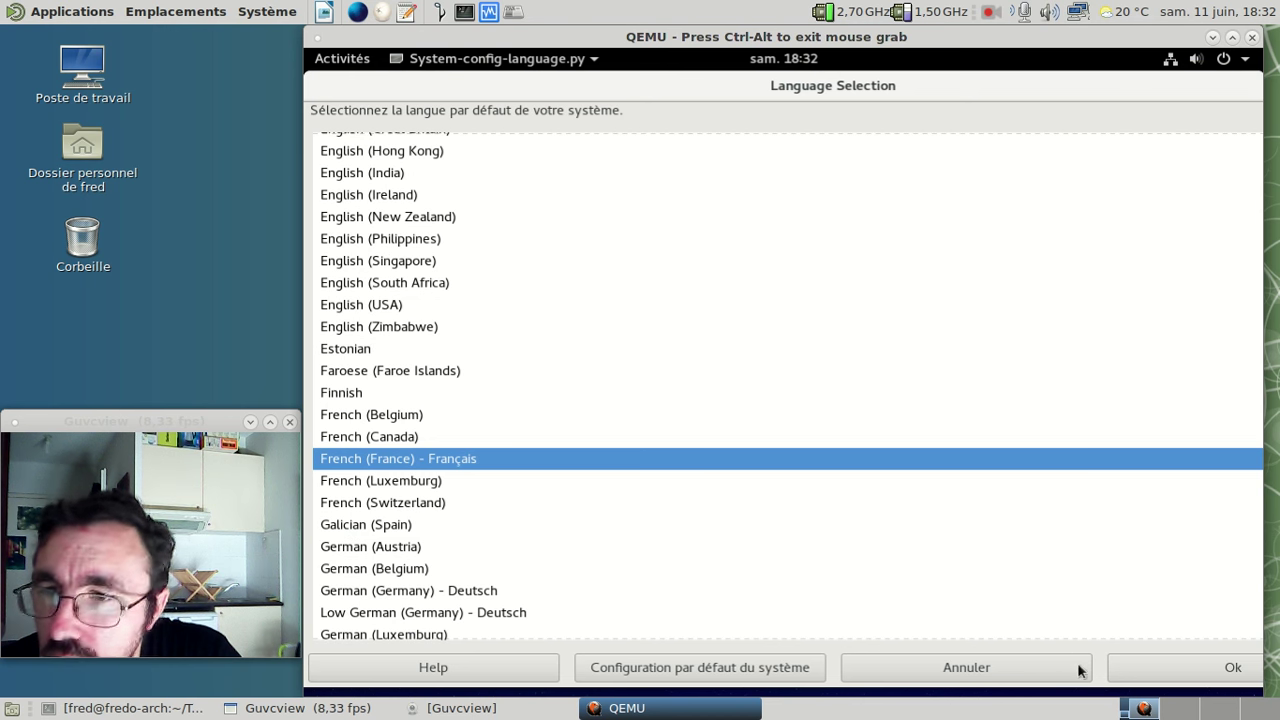
click(878, 667)
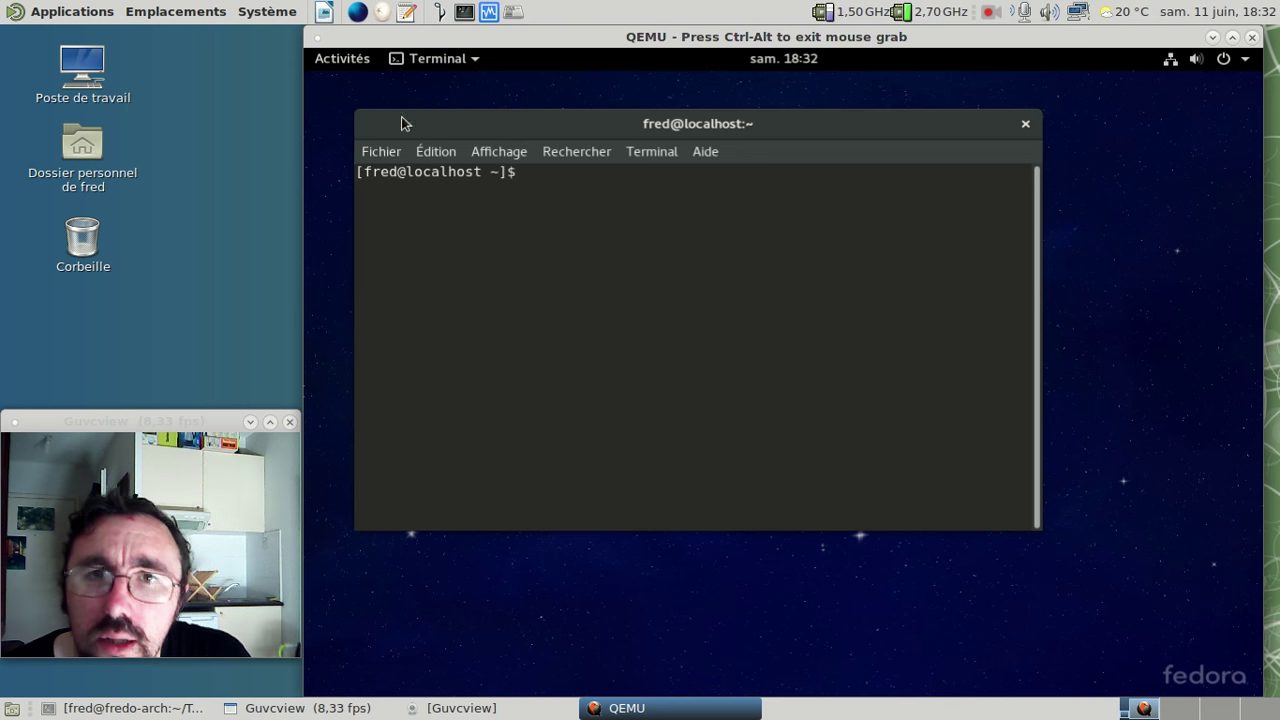
- Launch Langue from an Activités search for 'lan'
click(353, 61)
click(717, 104)
text(lan)
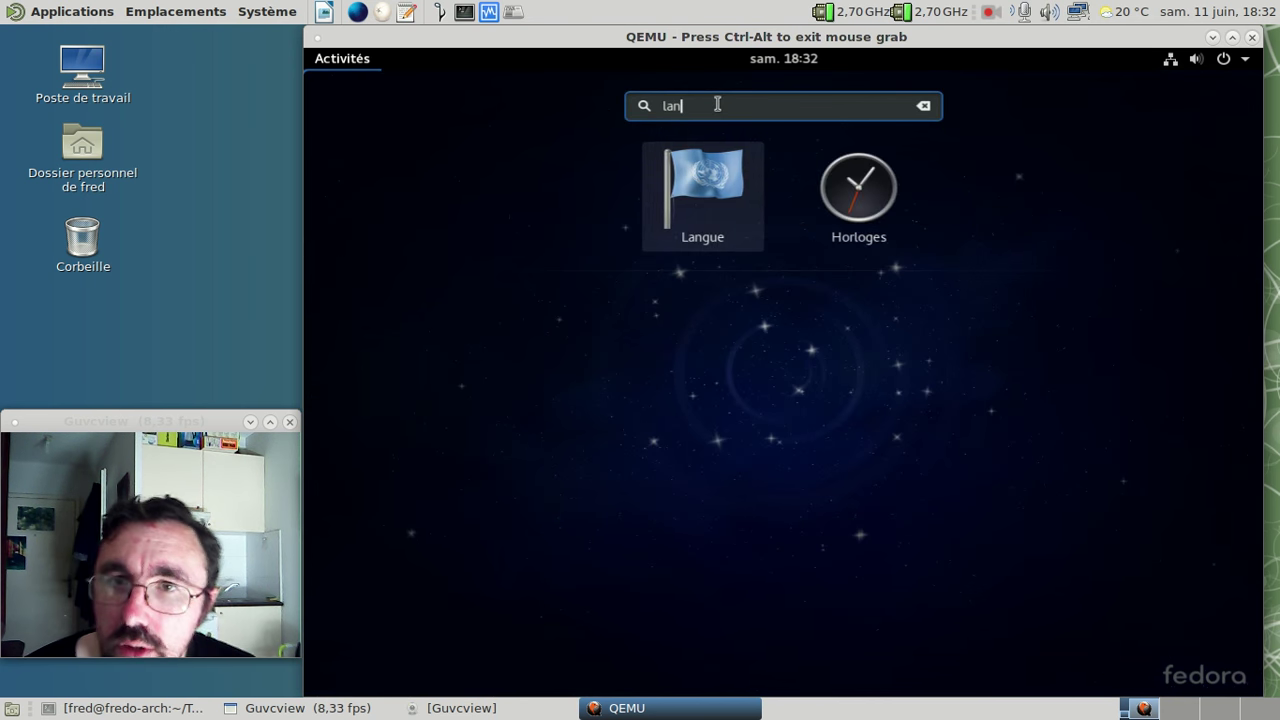
click(681, 216)
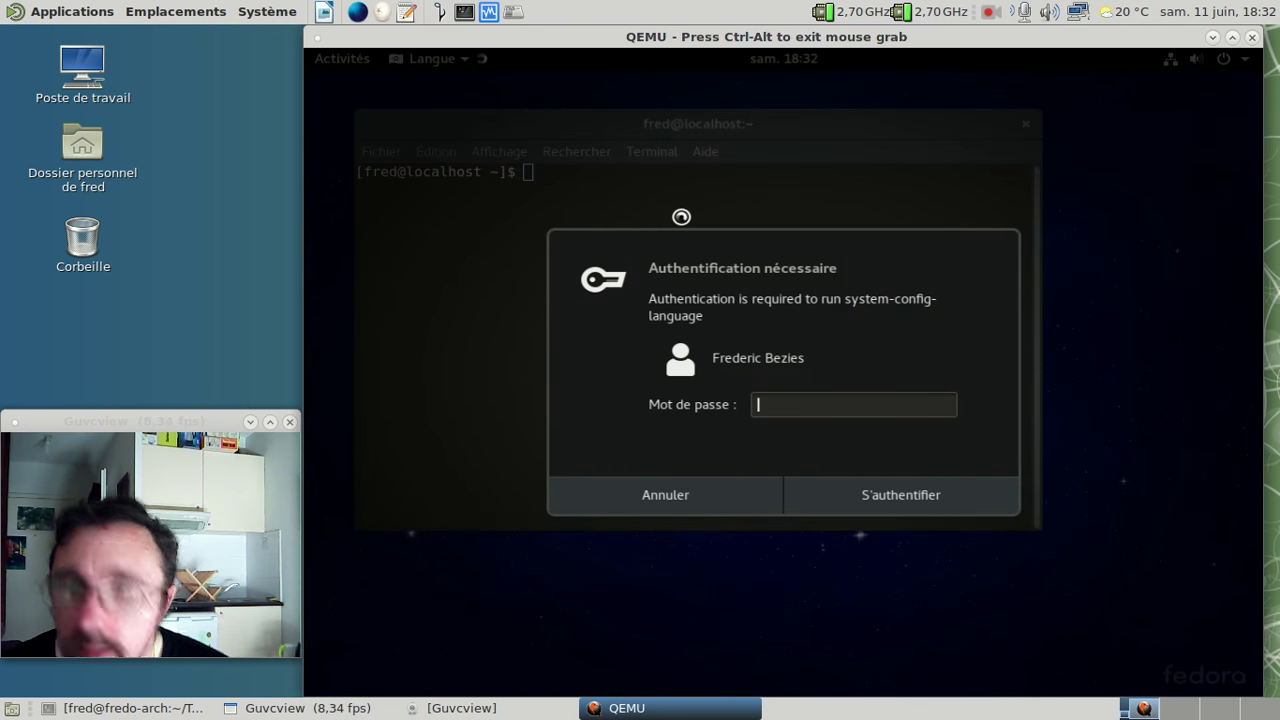
- Authenticate and confirm French (France), whose language support is already installed
text(••••••••••••)
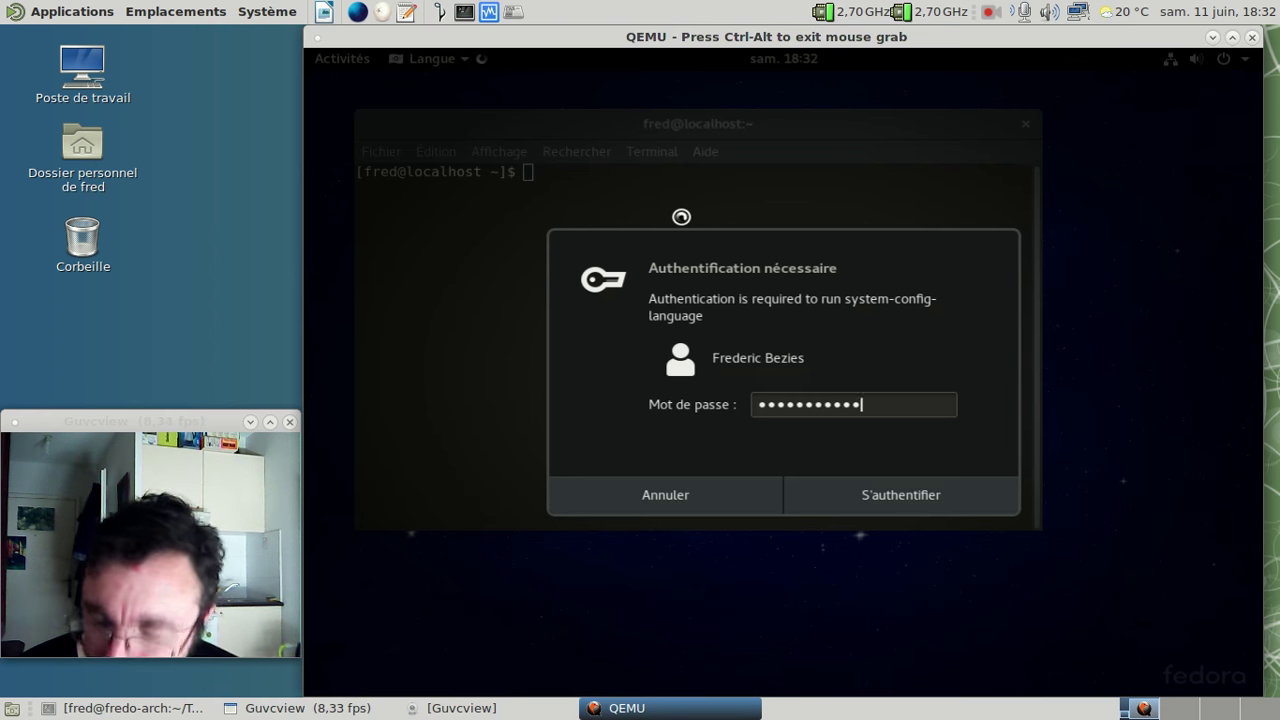
key(Return)
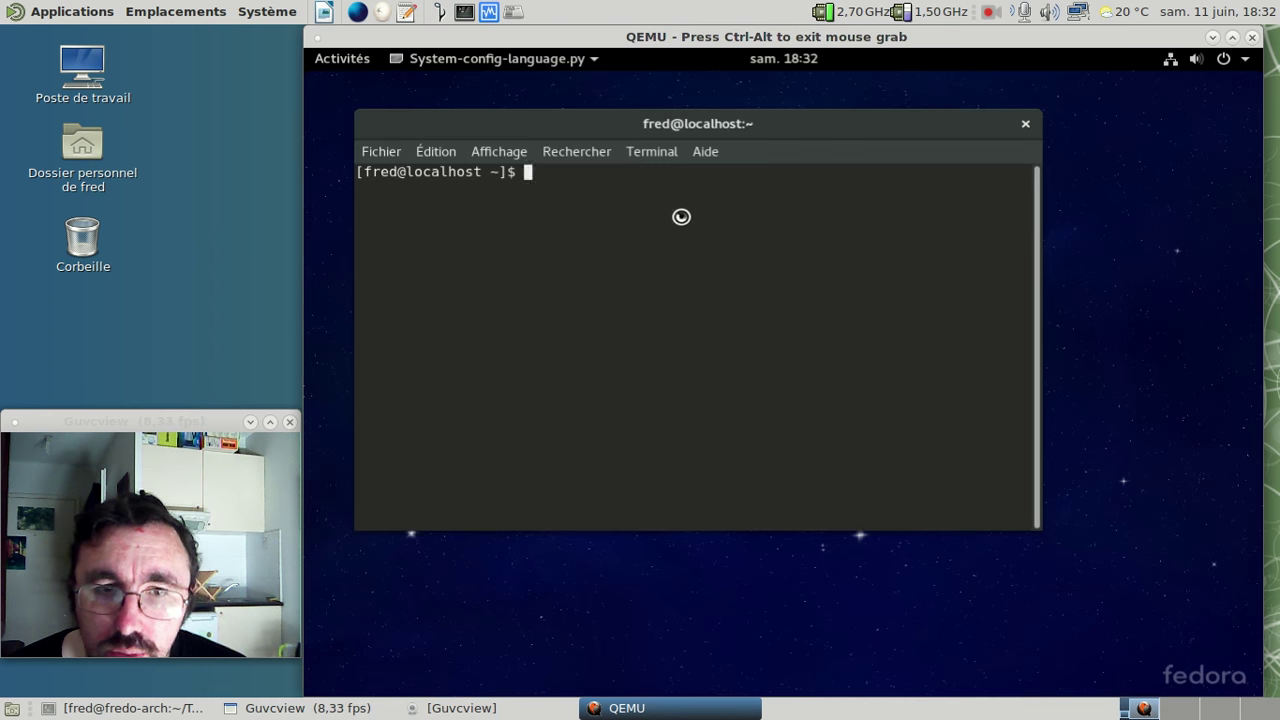
scroll(681, 217, down, 10)
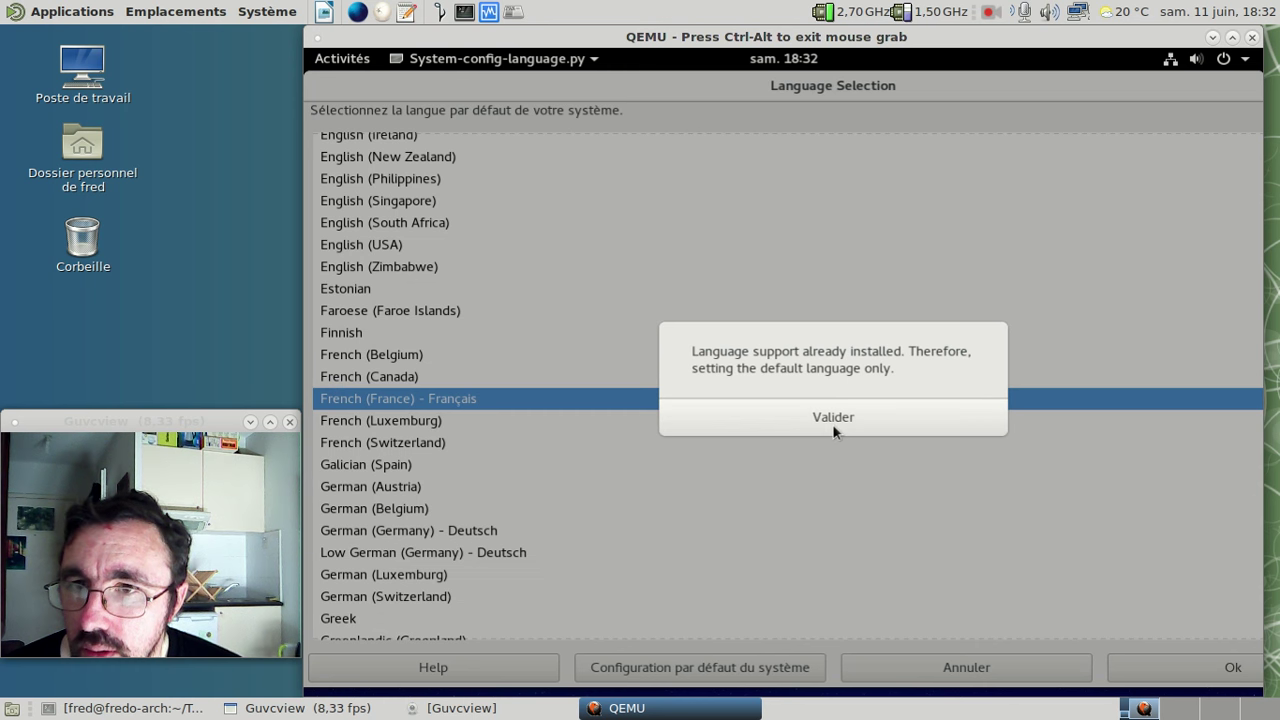
click(834, 427)
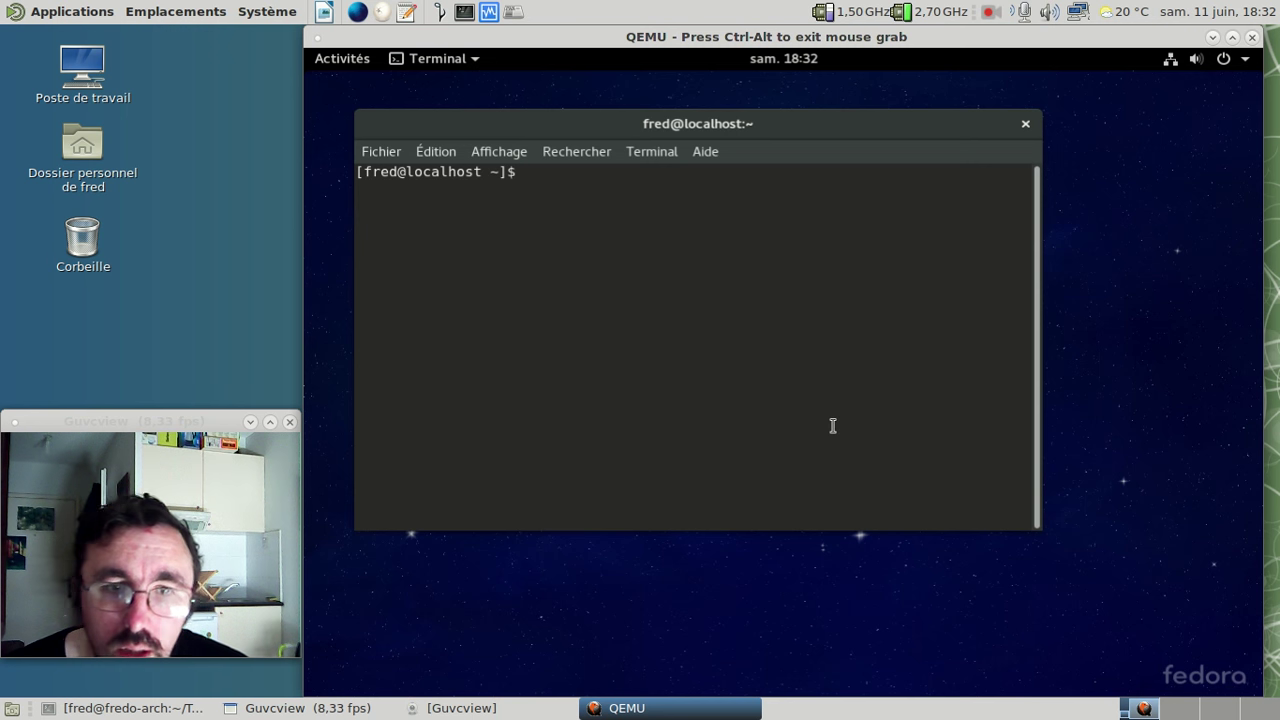
- Run 'sudo dnf install libreoffice-langpack-fr' in the terminal
text(sudo dnf install)
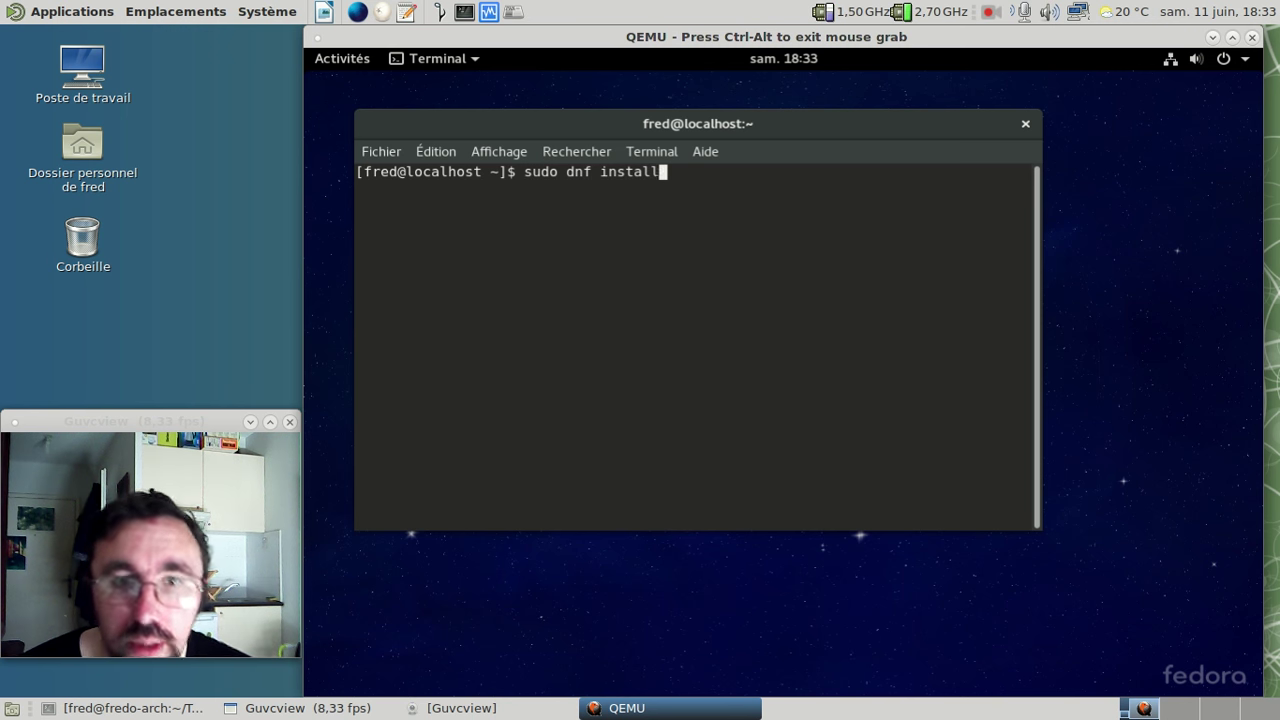
text( libre)
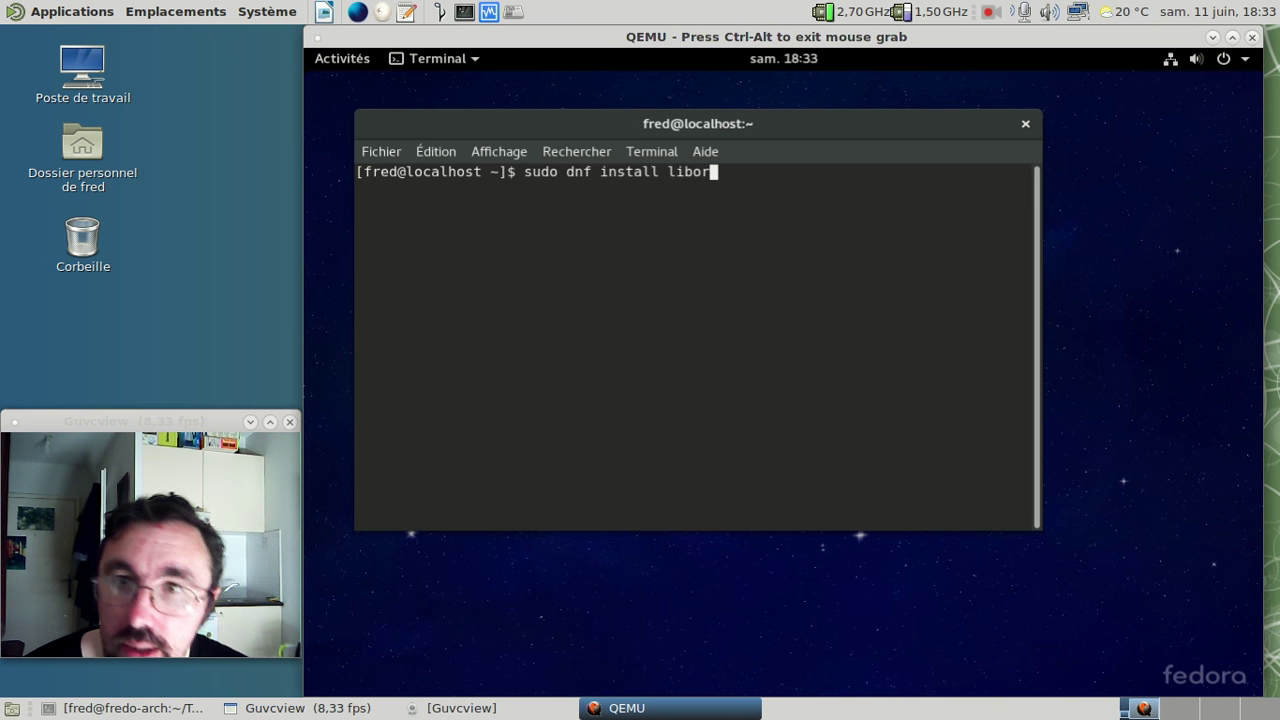
key(BackSpace)
text(eoffice)
key(BackSpace)
text(e-lang)
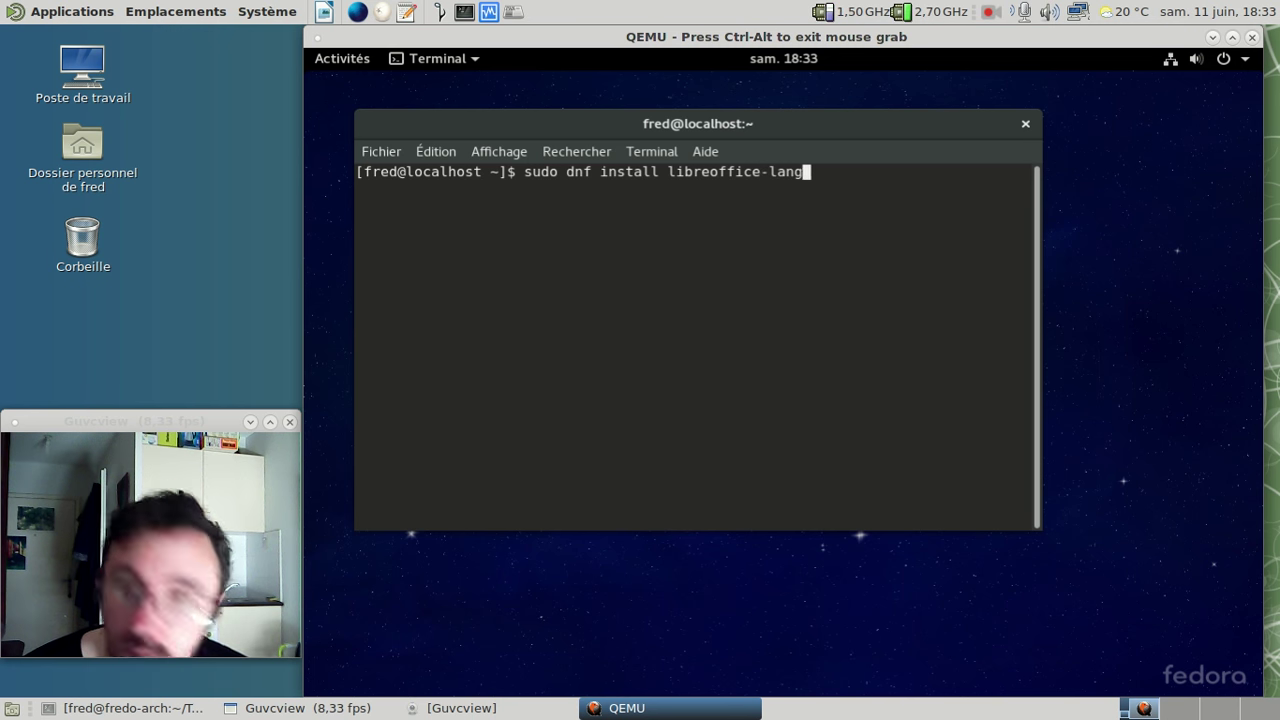
text(pack-fr)
key(Return)
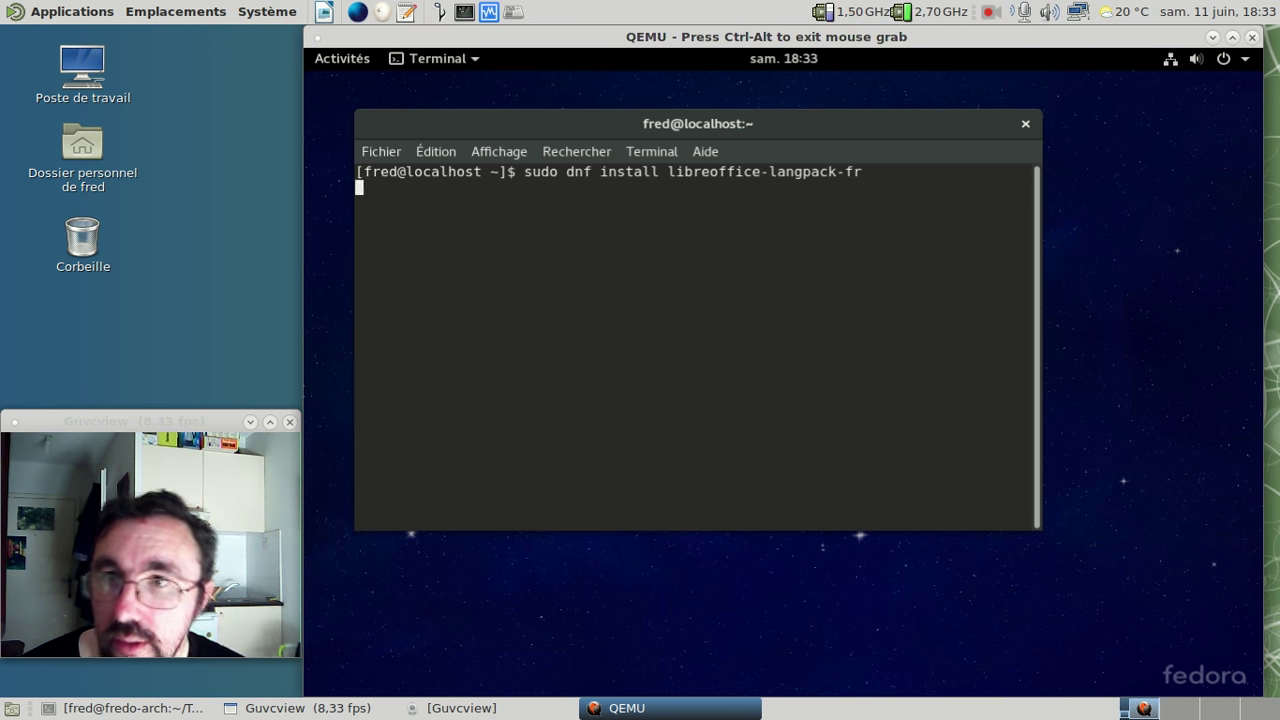
- Enter the sudo password, retrying until dnf reports the pack is already installed
key(Return)
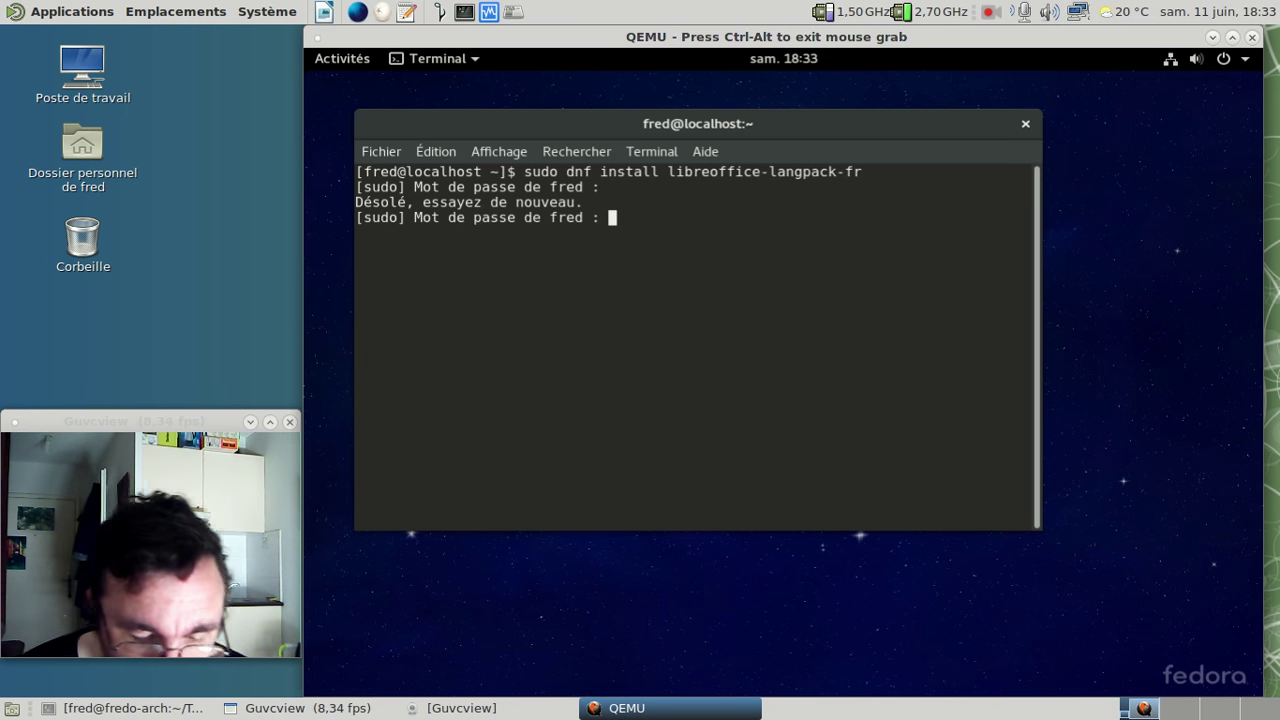
key(Return)
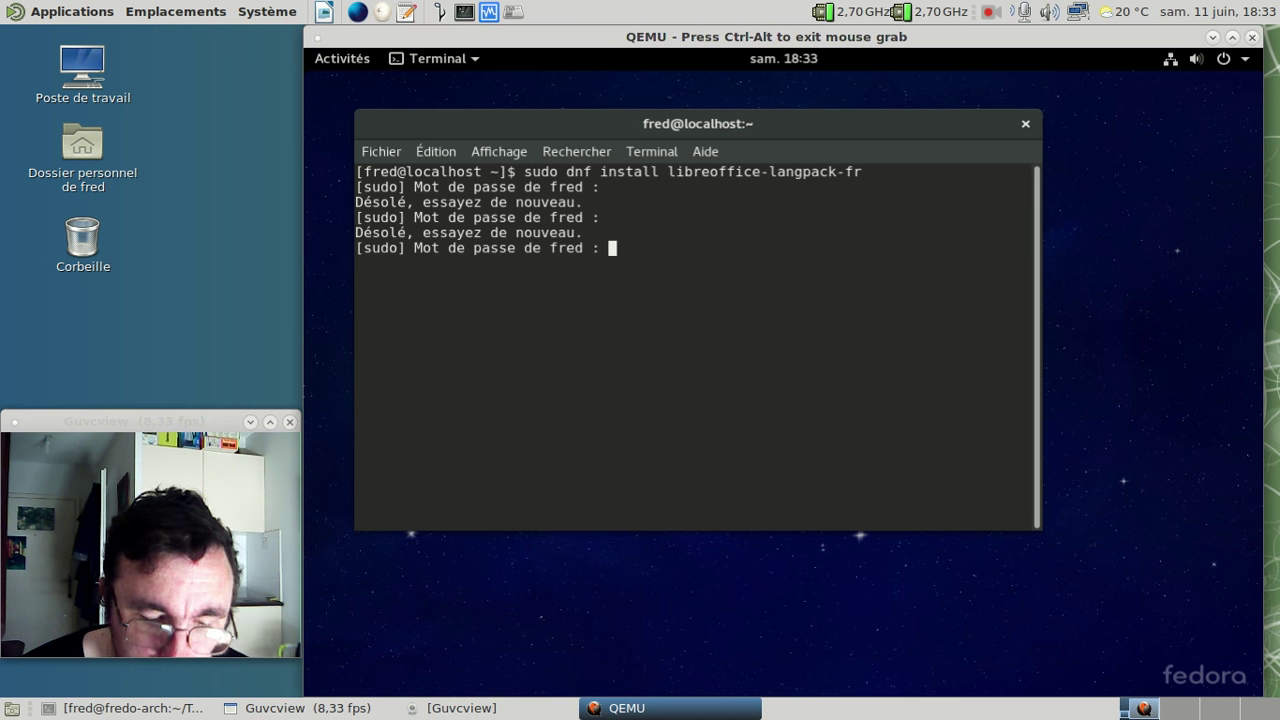
key(Return)
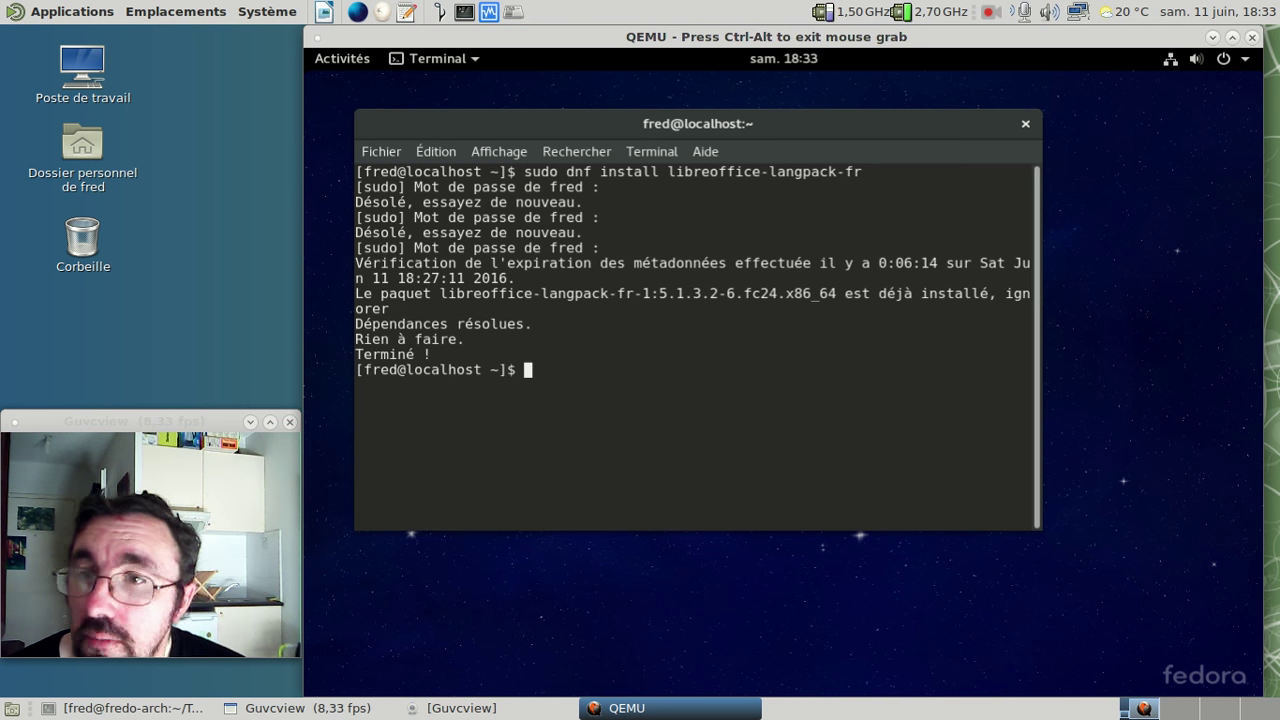
- Close the terminal and launch LibreOffice Writer from Afficher les applications
click(1028, 127)
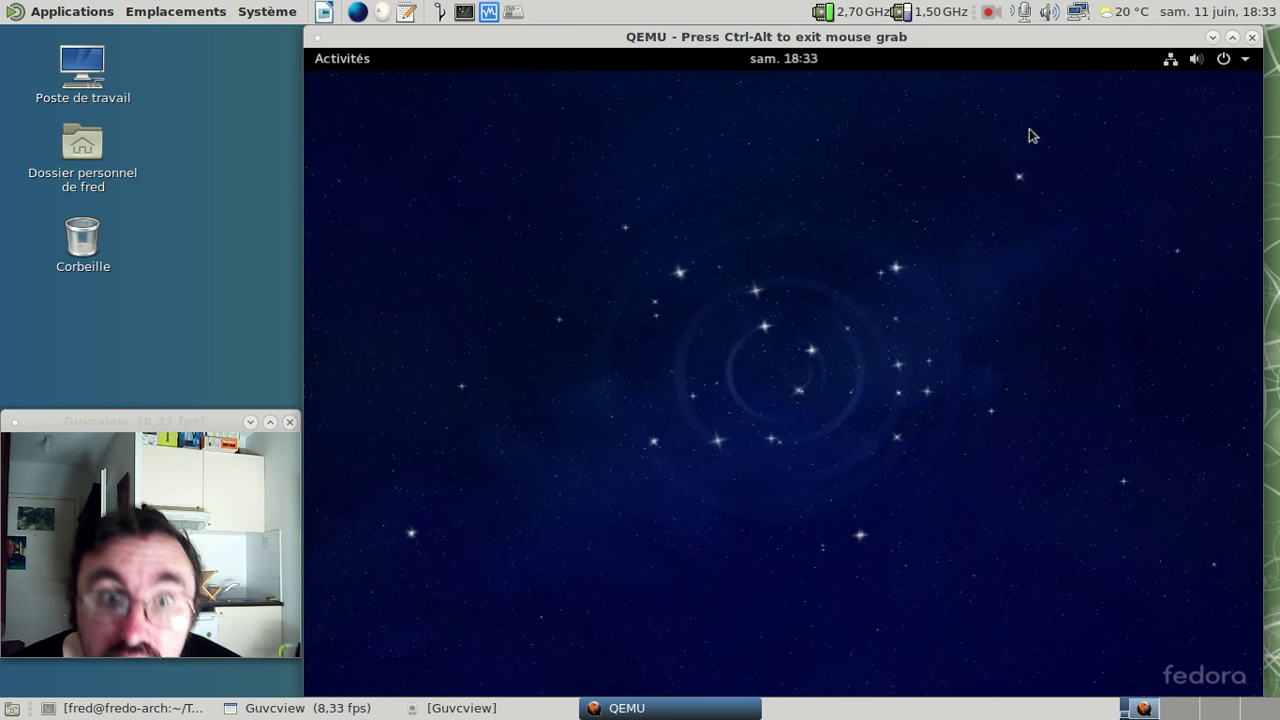
click(354, 58)
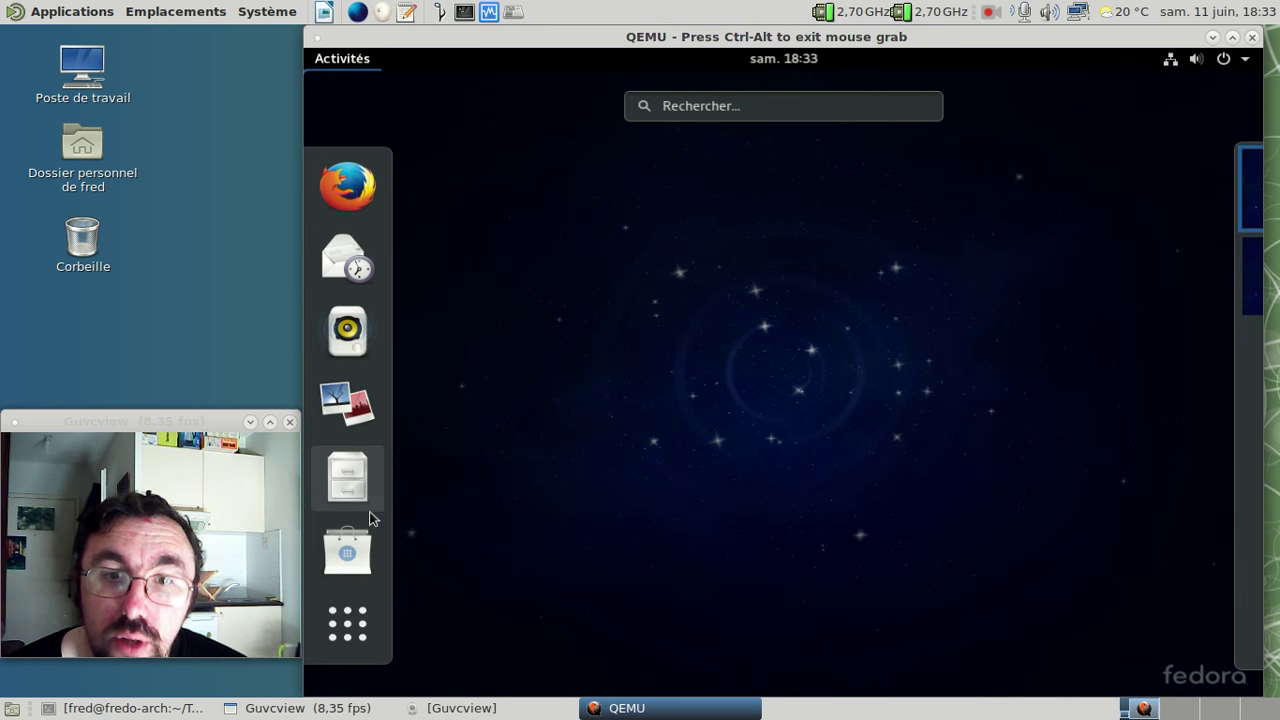
click(352, 624)
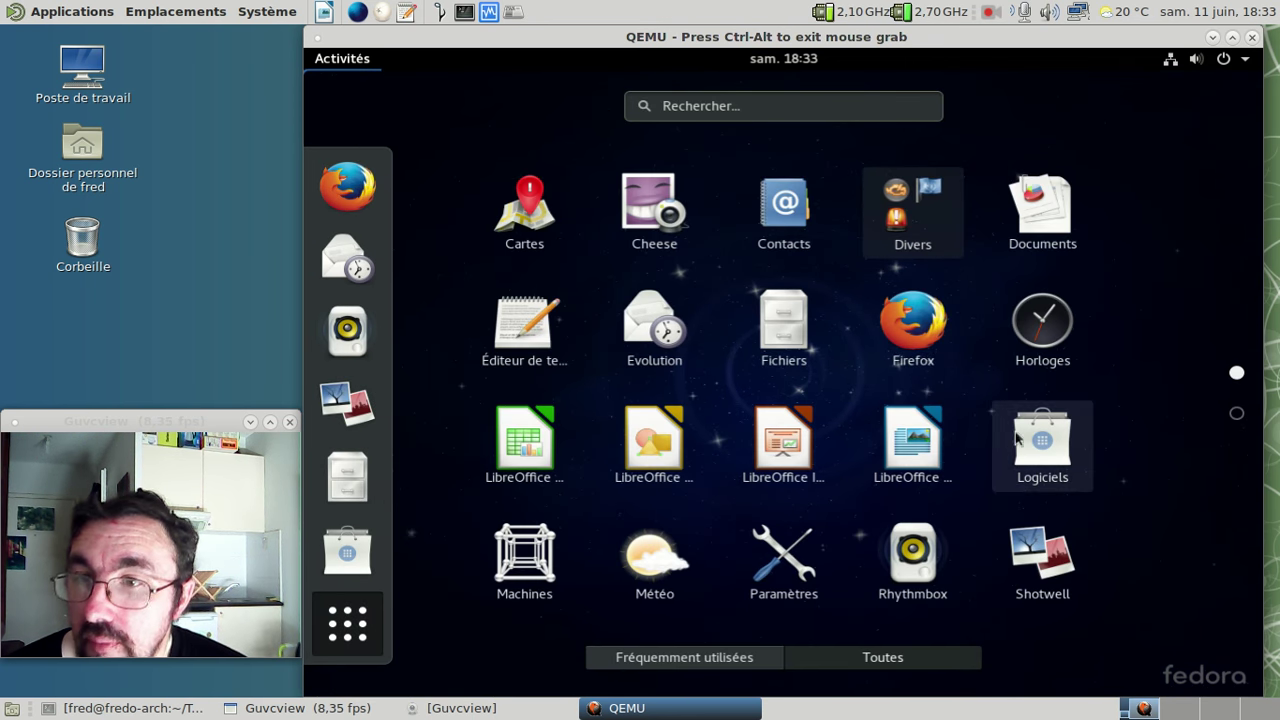
click(940, 458)
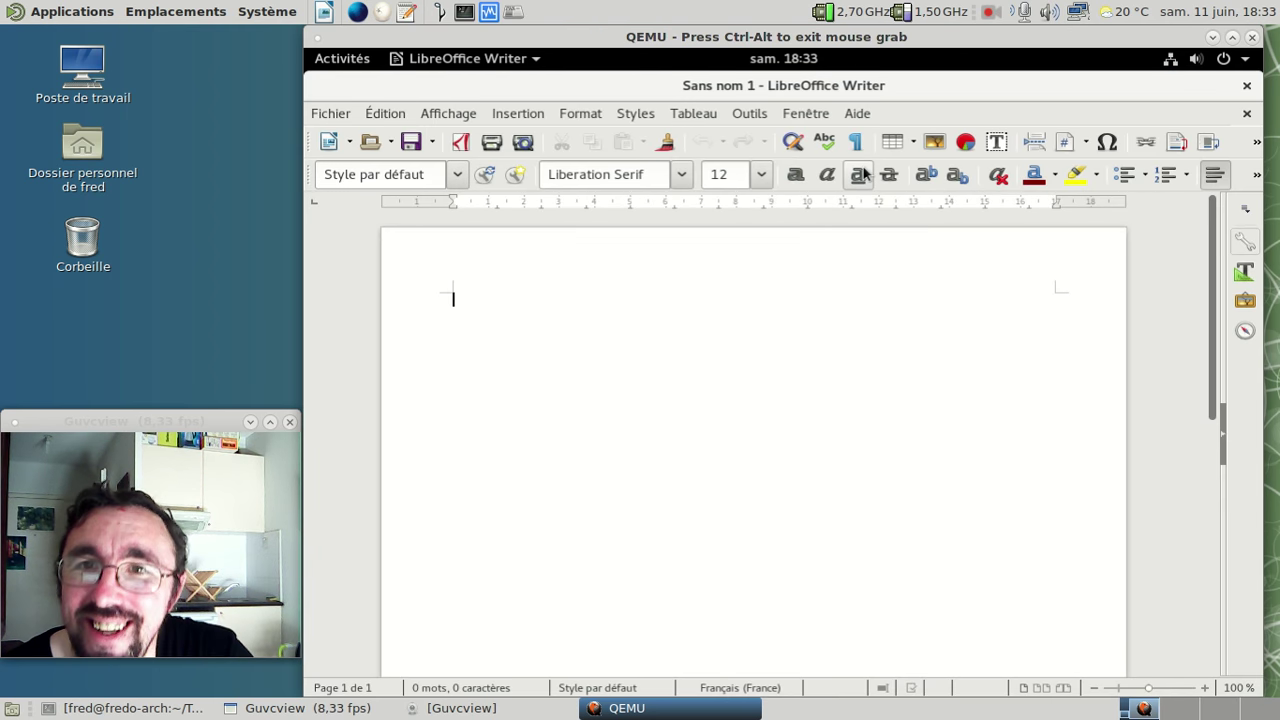
- Confirm Aide > À propos de LibreOffice shows French, close Writer, and launch Firefox
click(858, 116)
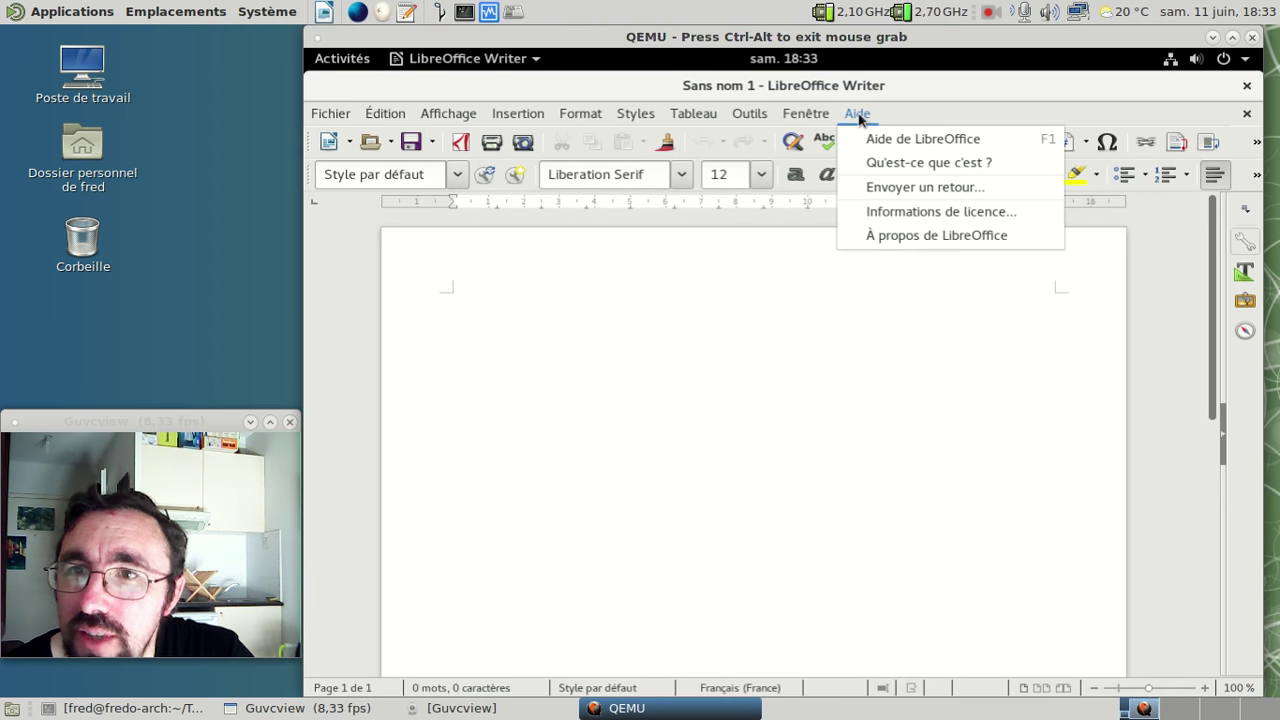
click(900, 240)
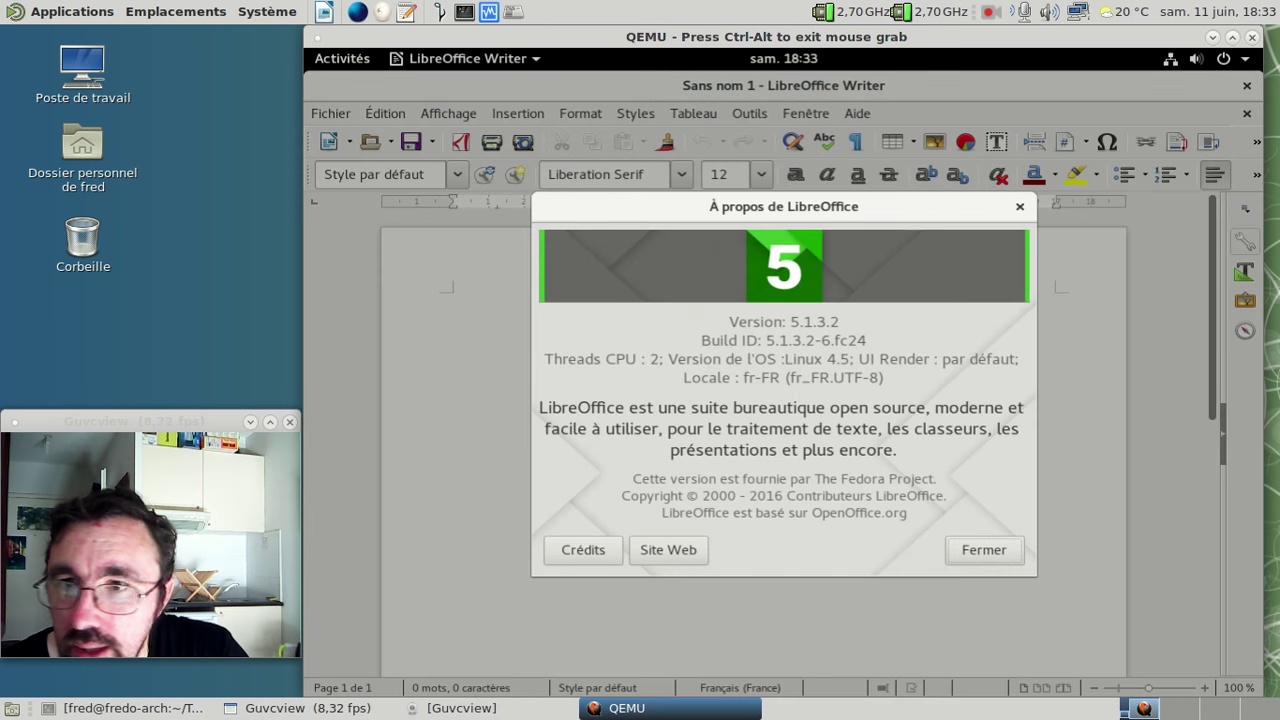
click(980, 552)
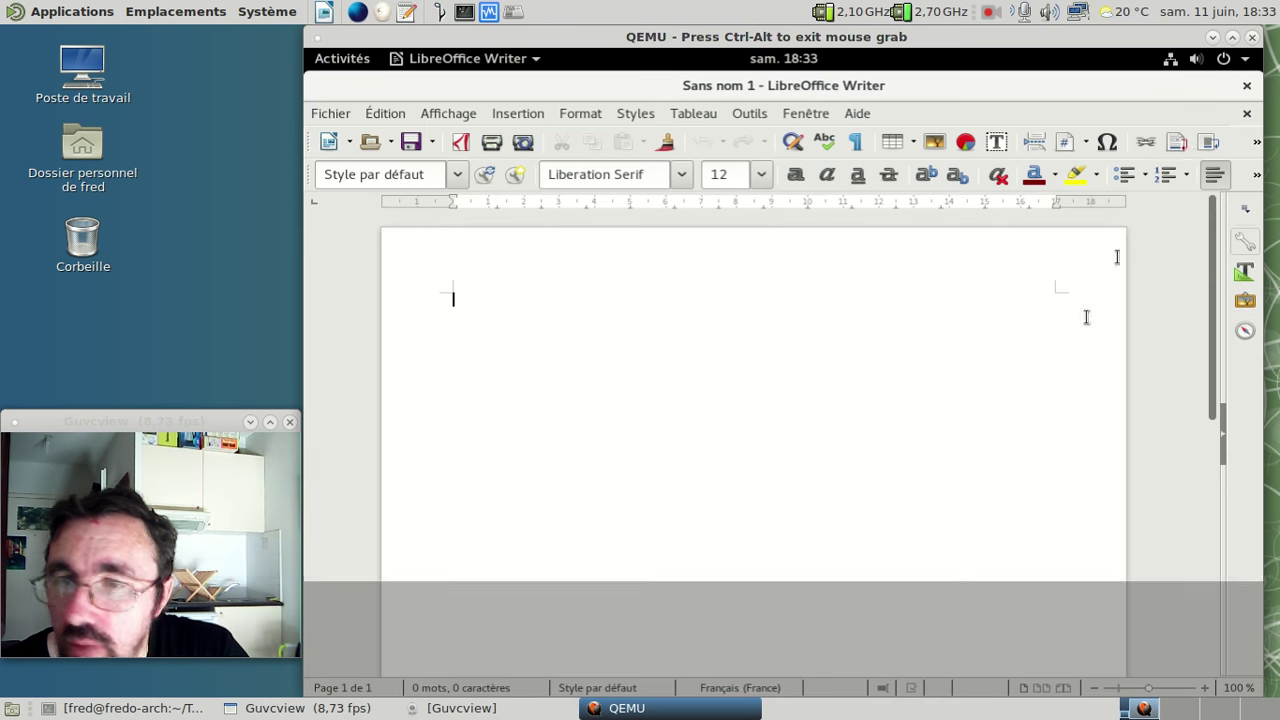
click(1247, 87)
click(330, 60)
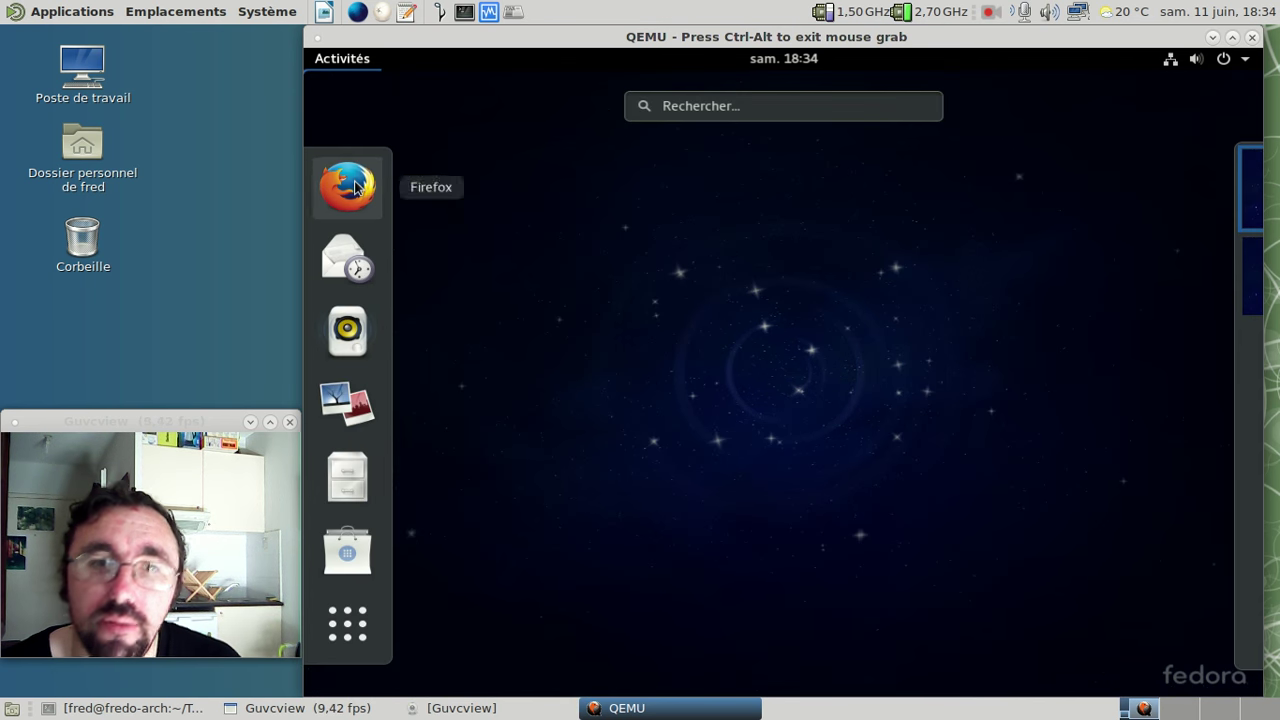
click(350, 184)
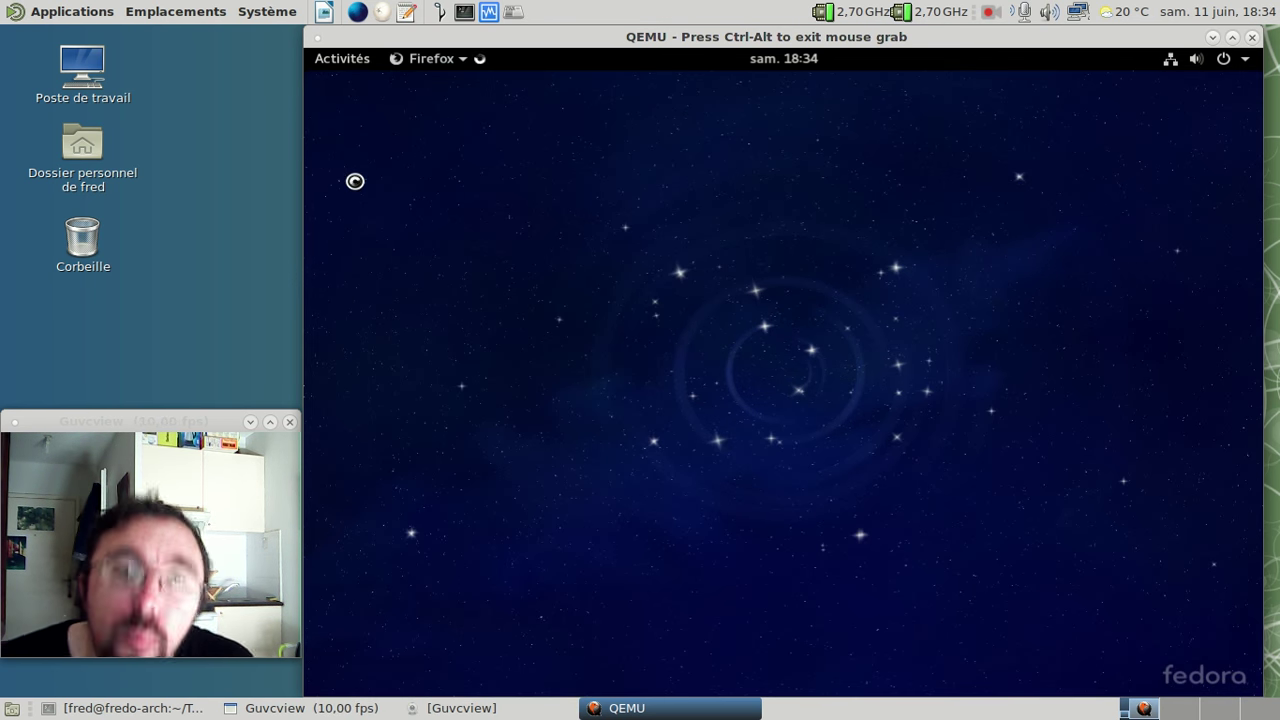
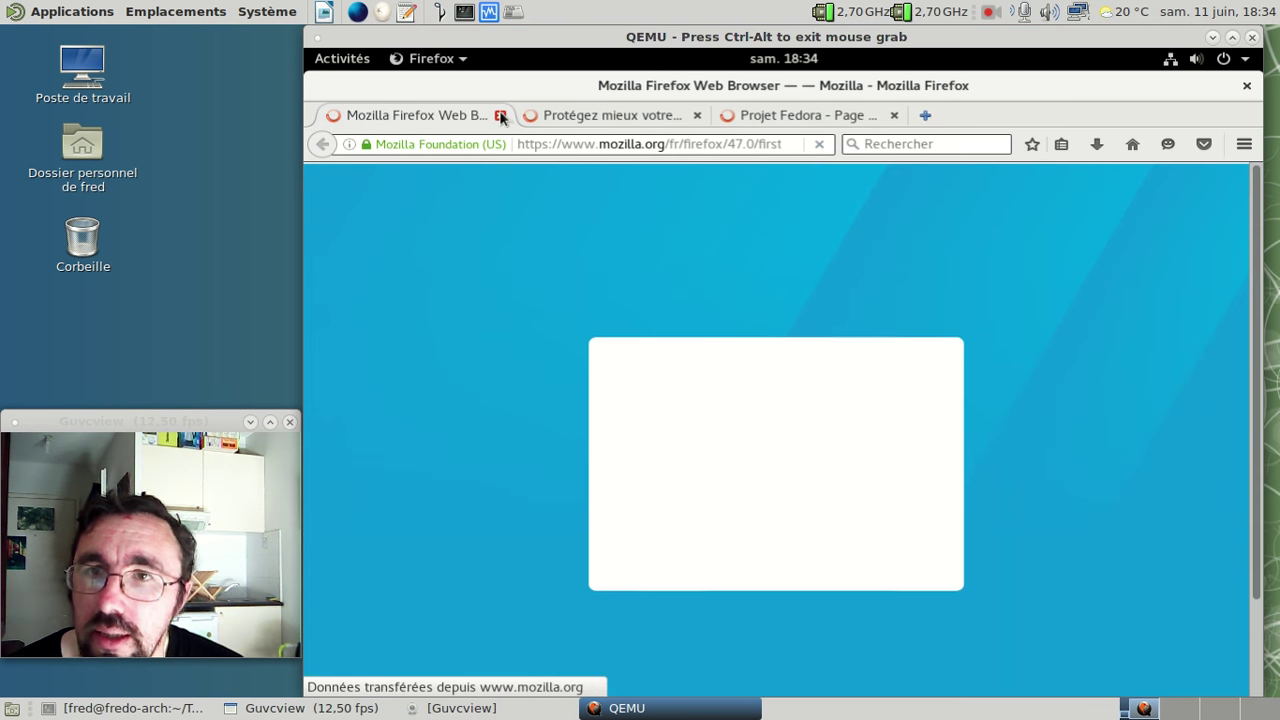
- Close the welcome and privacy tabs and install uBlock Origin after searching add-ons for µblock
click(500, 116)
click(500, 116)
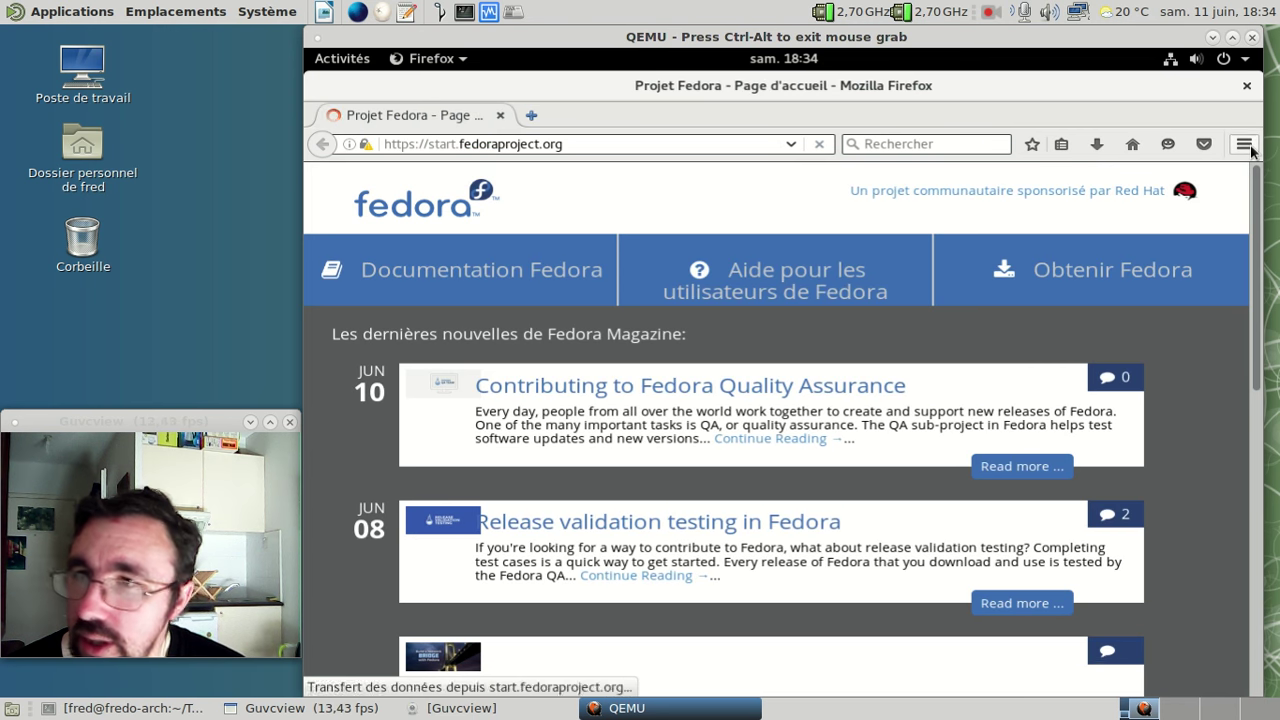
click(1244, 144)
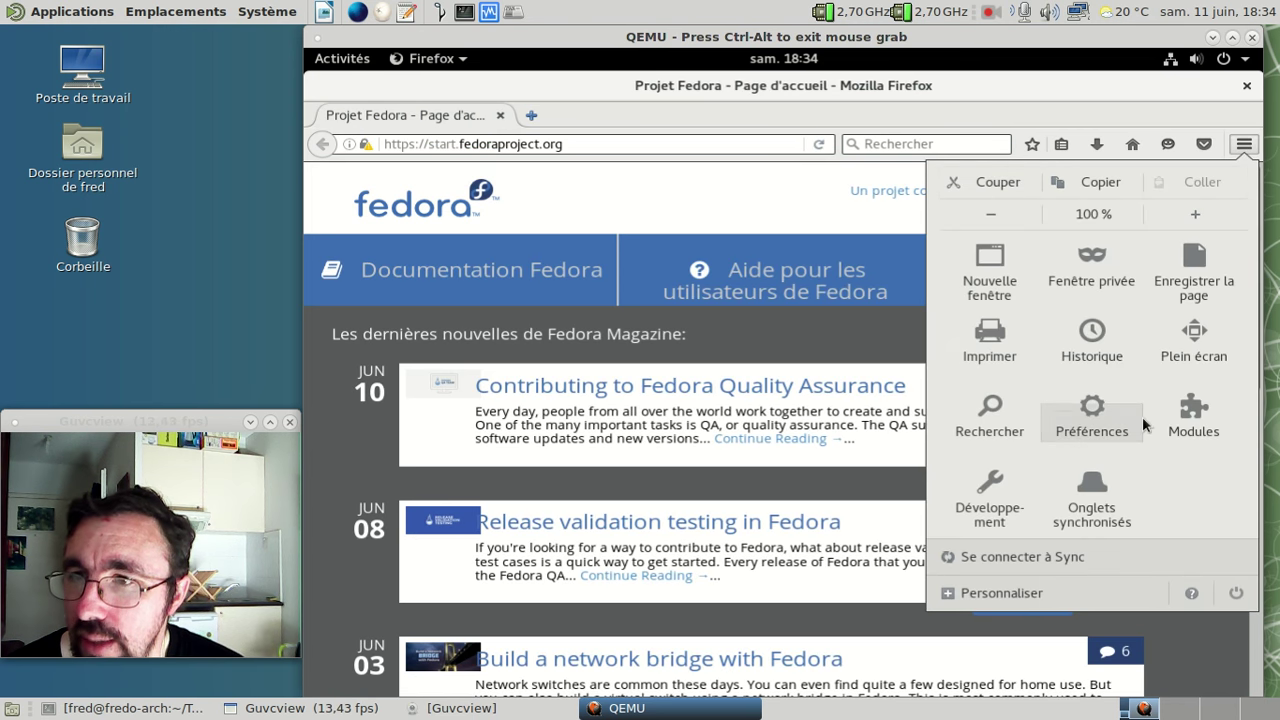
click(1194, 410)
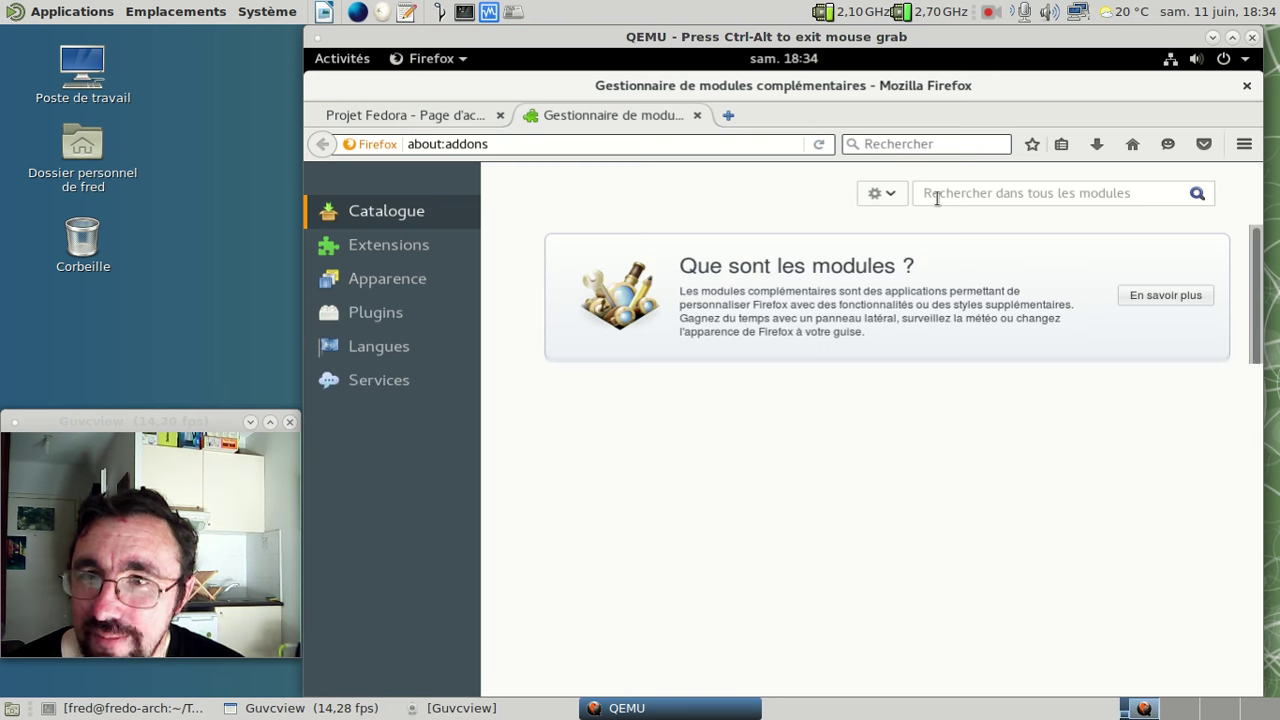
click(937, 198)
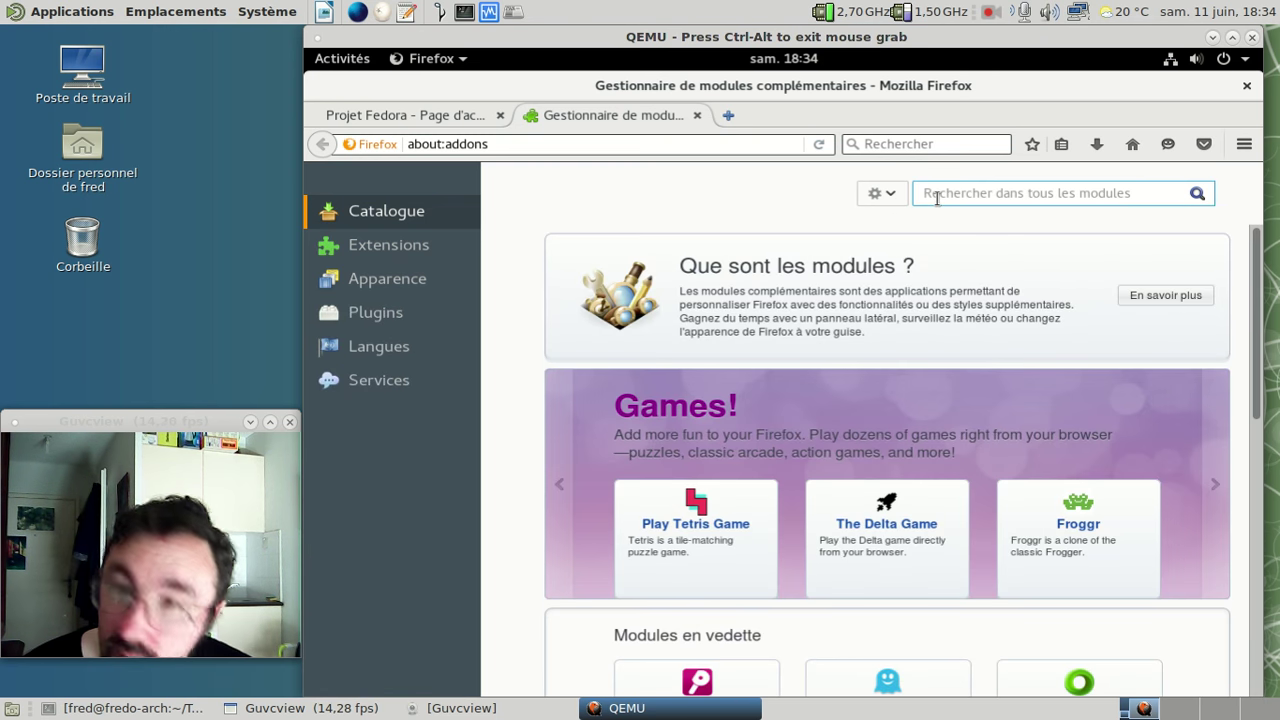
text(µblock)
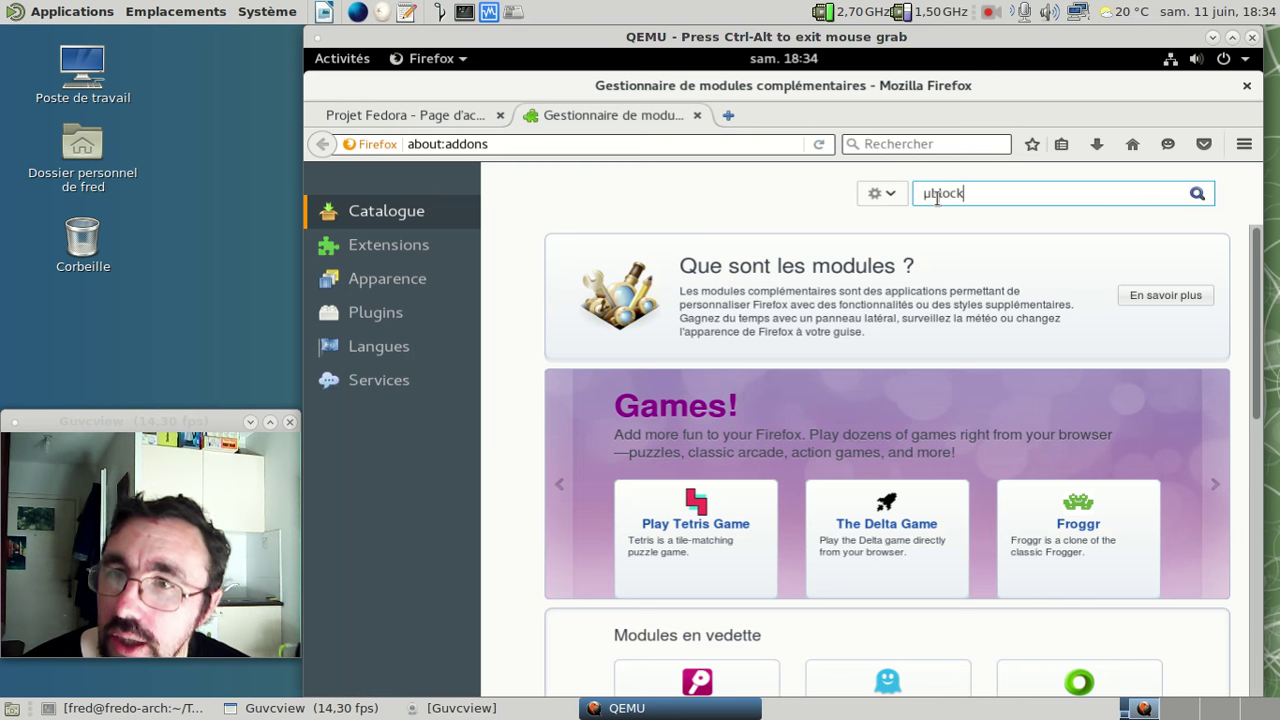
key(Return)
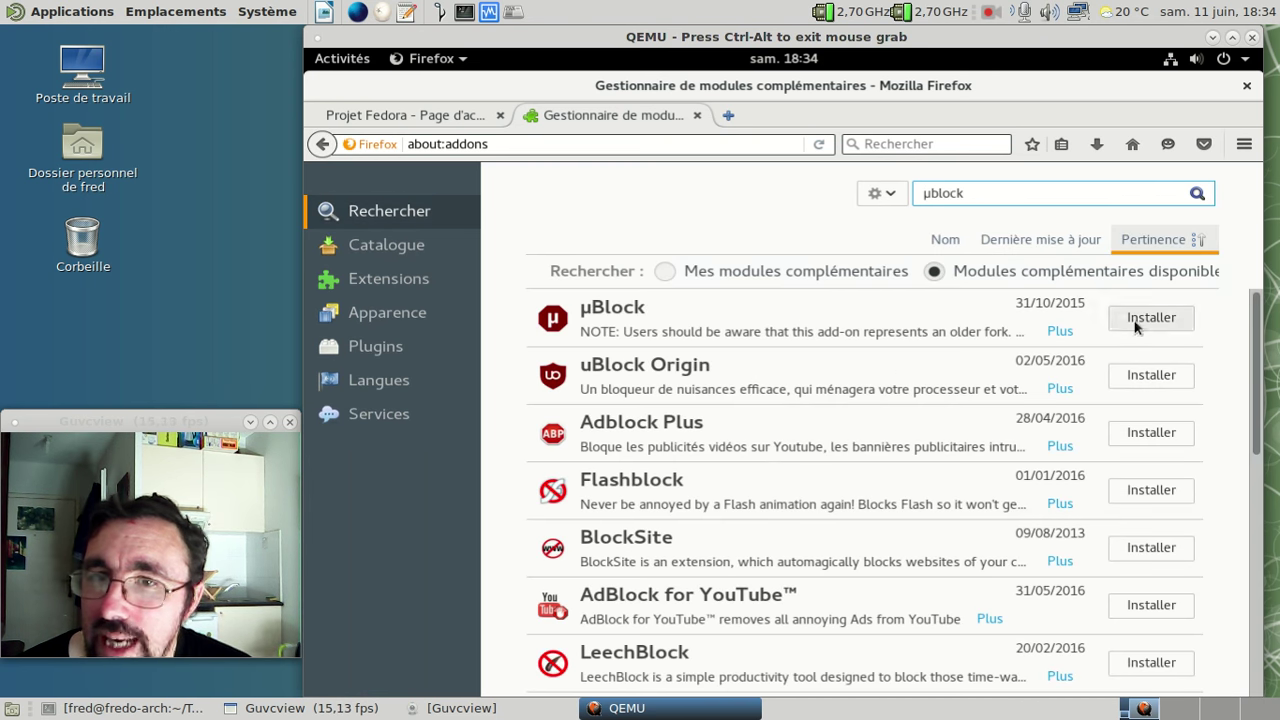
click(1150, 384)
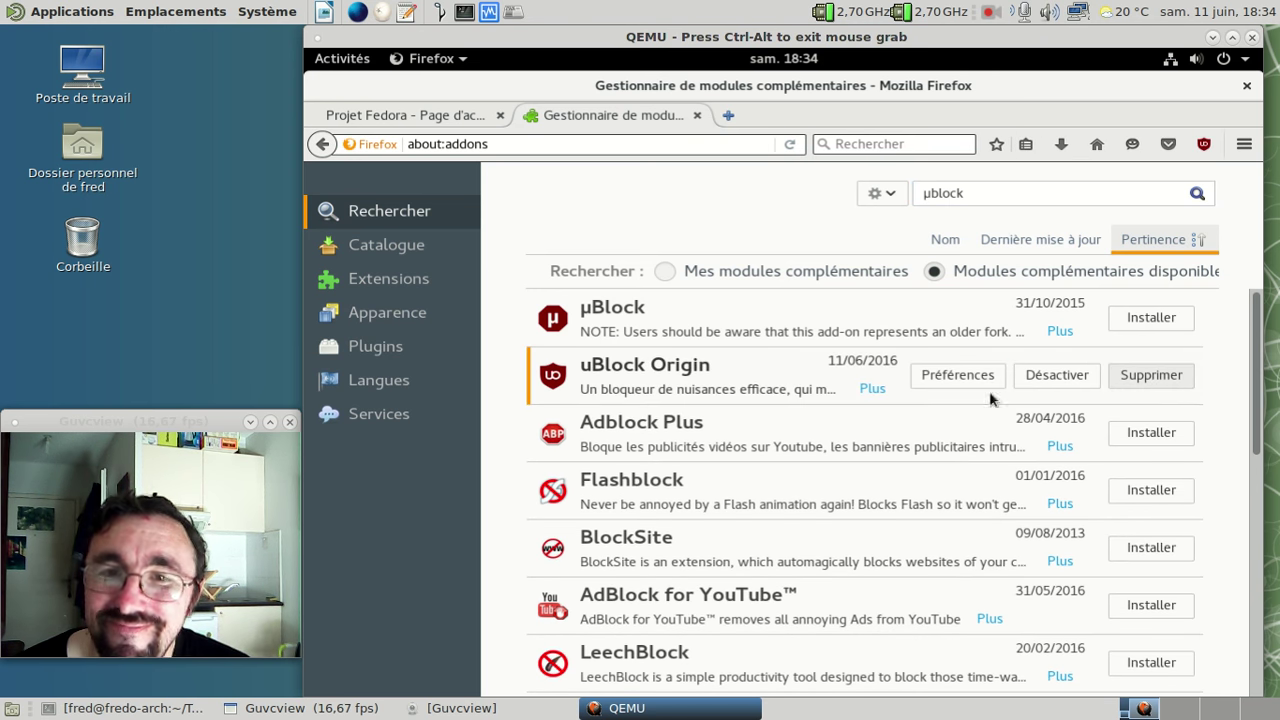
- Leave only a fresh blank tab, closing the add-ons manager and Fedora start page tabs
click(727, 117)
click(695, 115)
click(500, 115)
- Load the RPM Fusion home page at rpmfusion.org, correcting the mistyped rpm-fusion.org address
text(rpm)
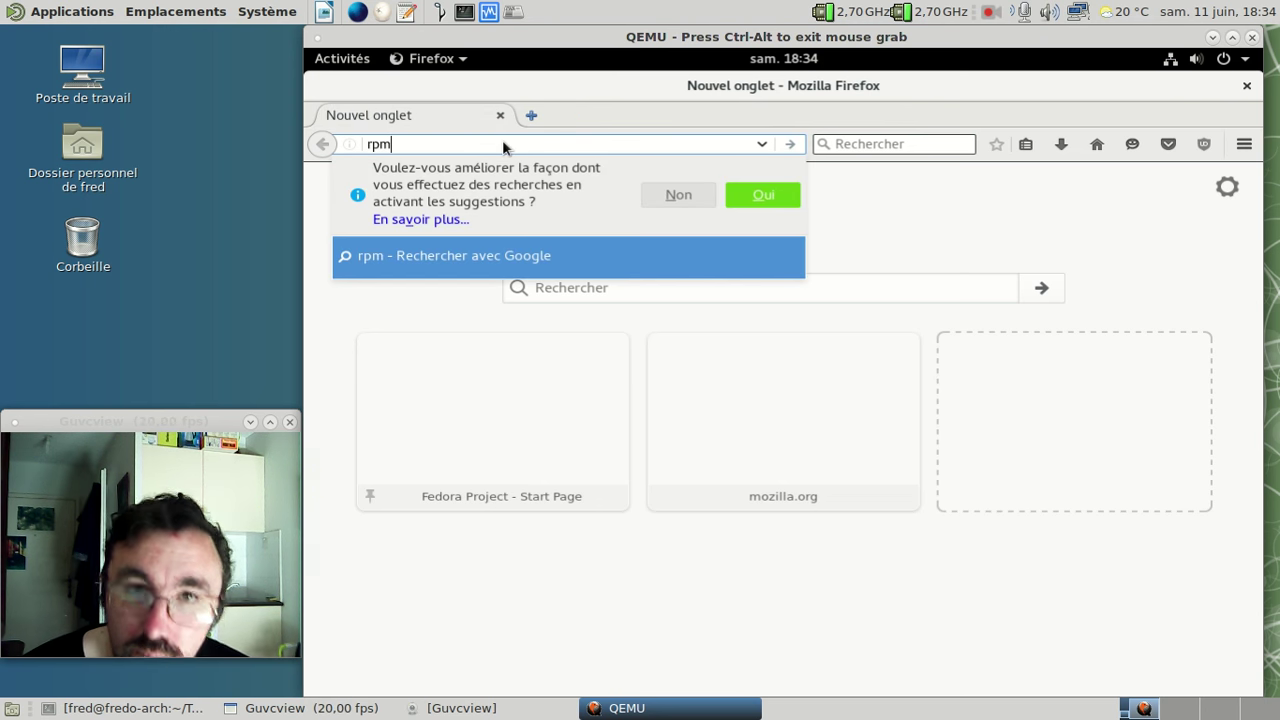
text(-fusion.org)
key(Return)
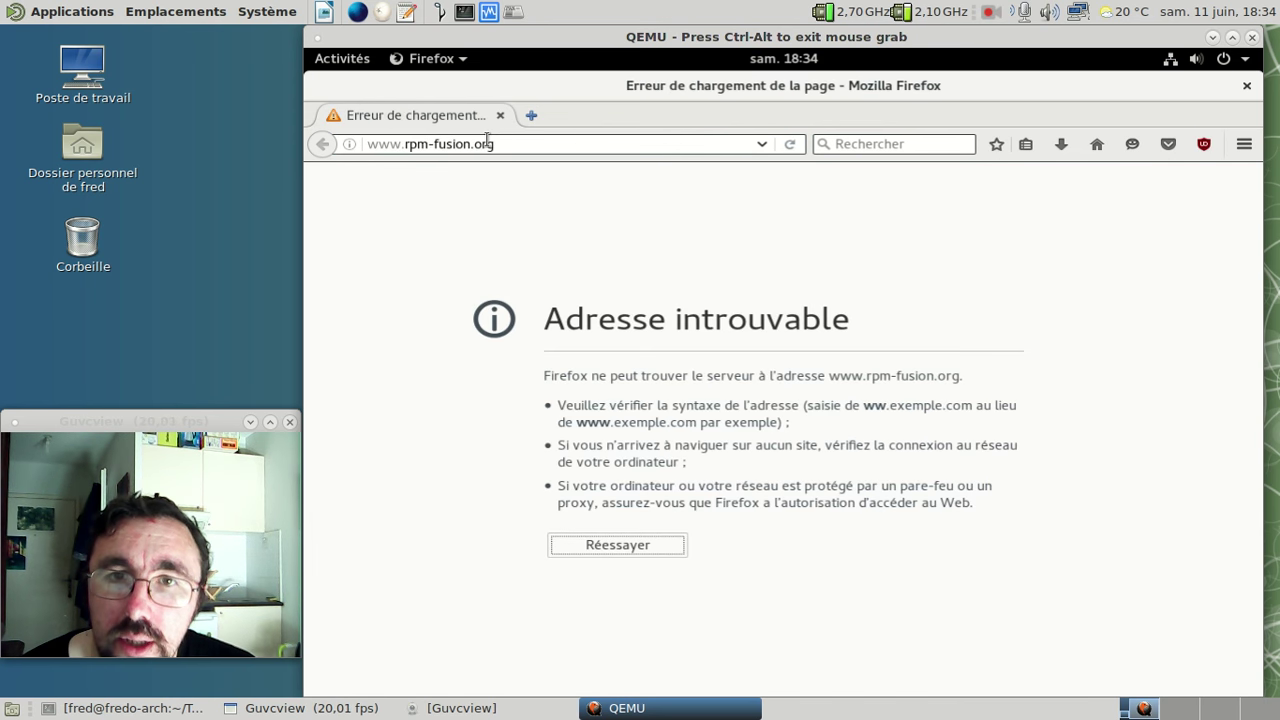
click(436, 144)
key(BackSpace)
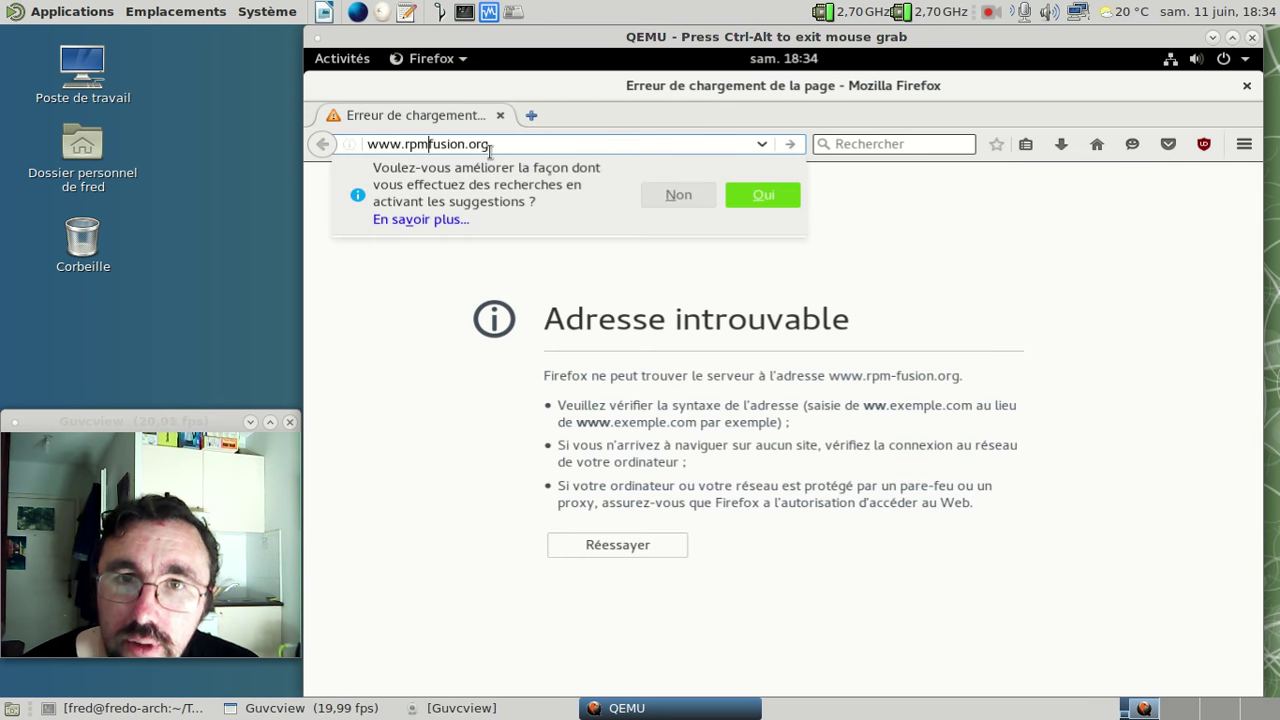
key(Return)
- In a new tab on youtube.com, play and pause a popular video, then close that tab
click(532, 117)
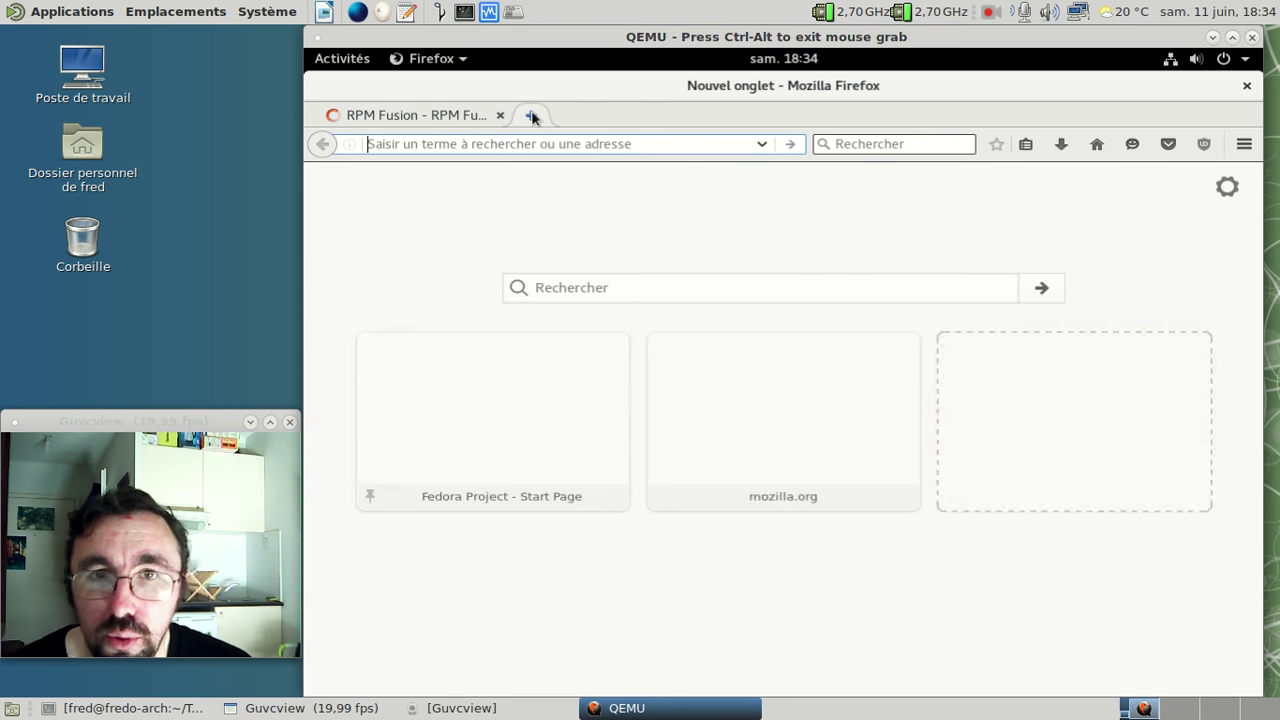
text(yout)
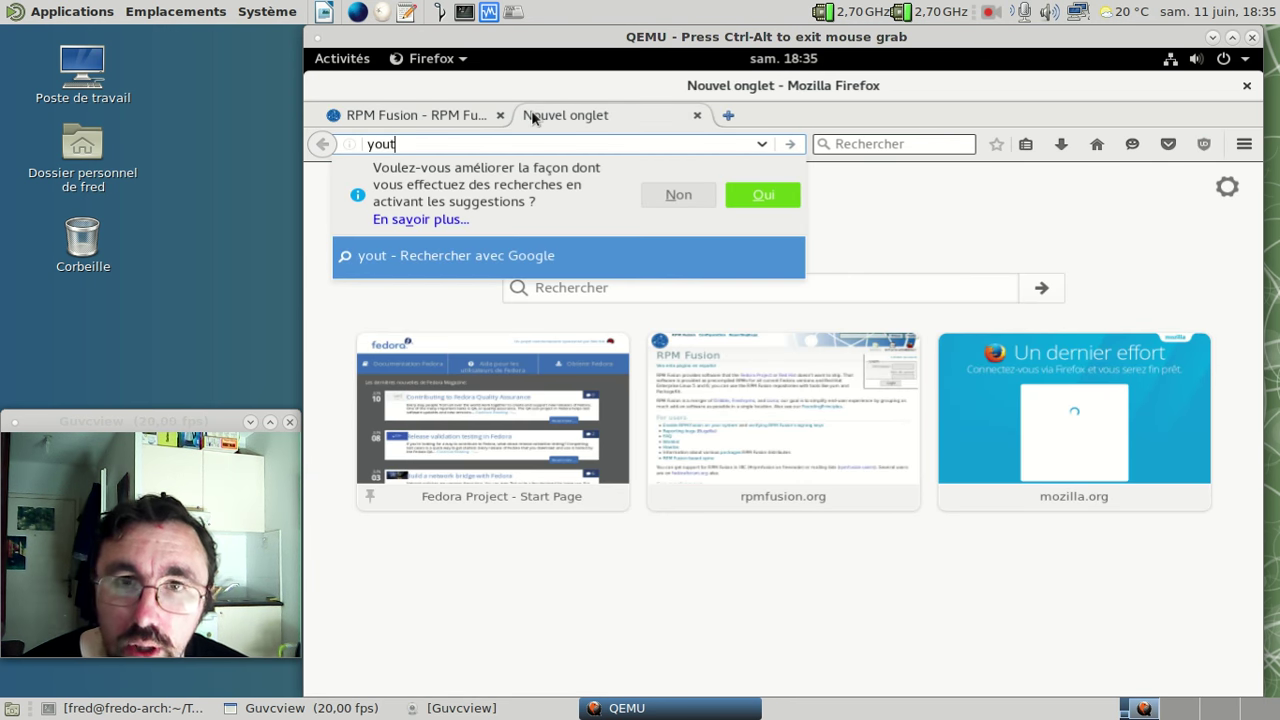
text(ube.com)
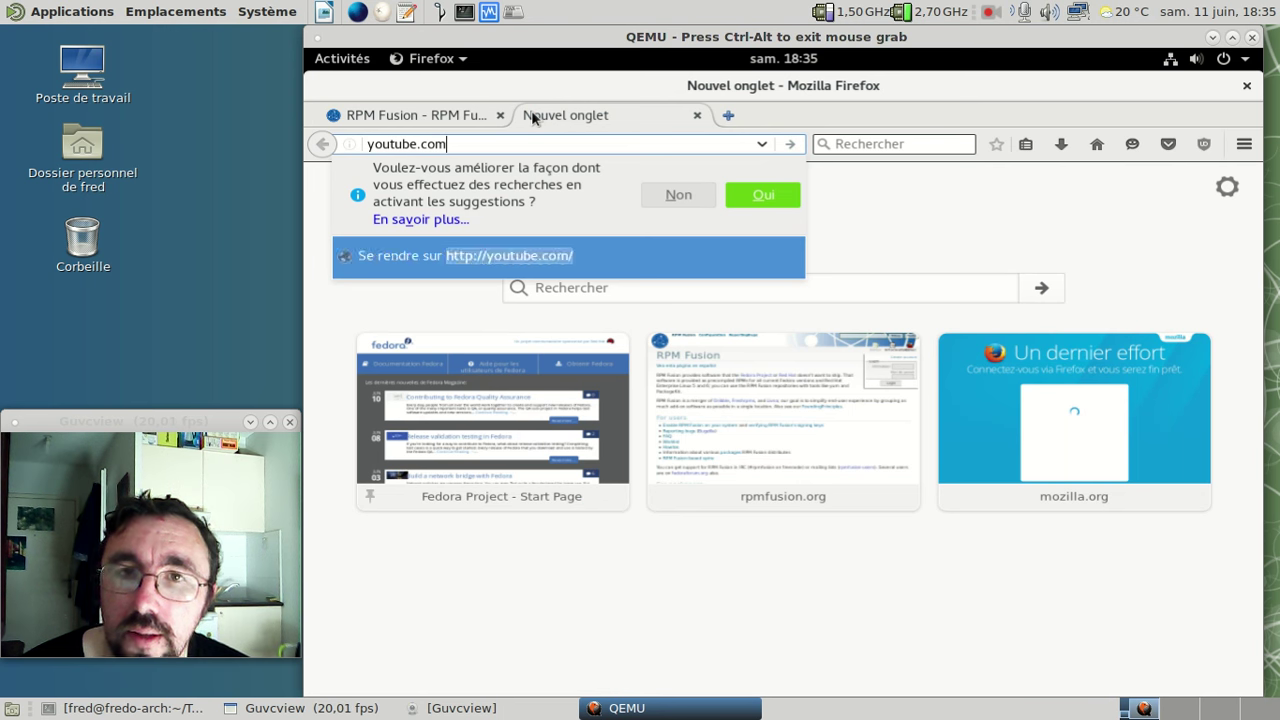
key(Return)
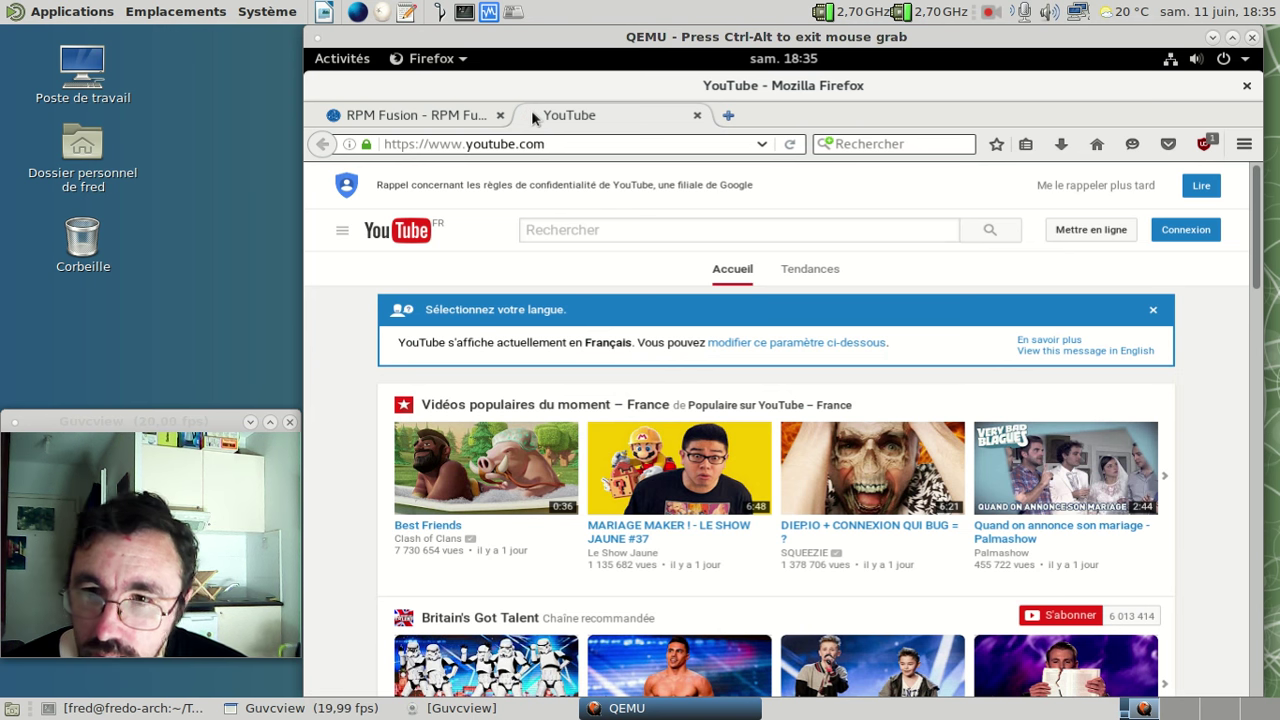
click(875, 445)
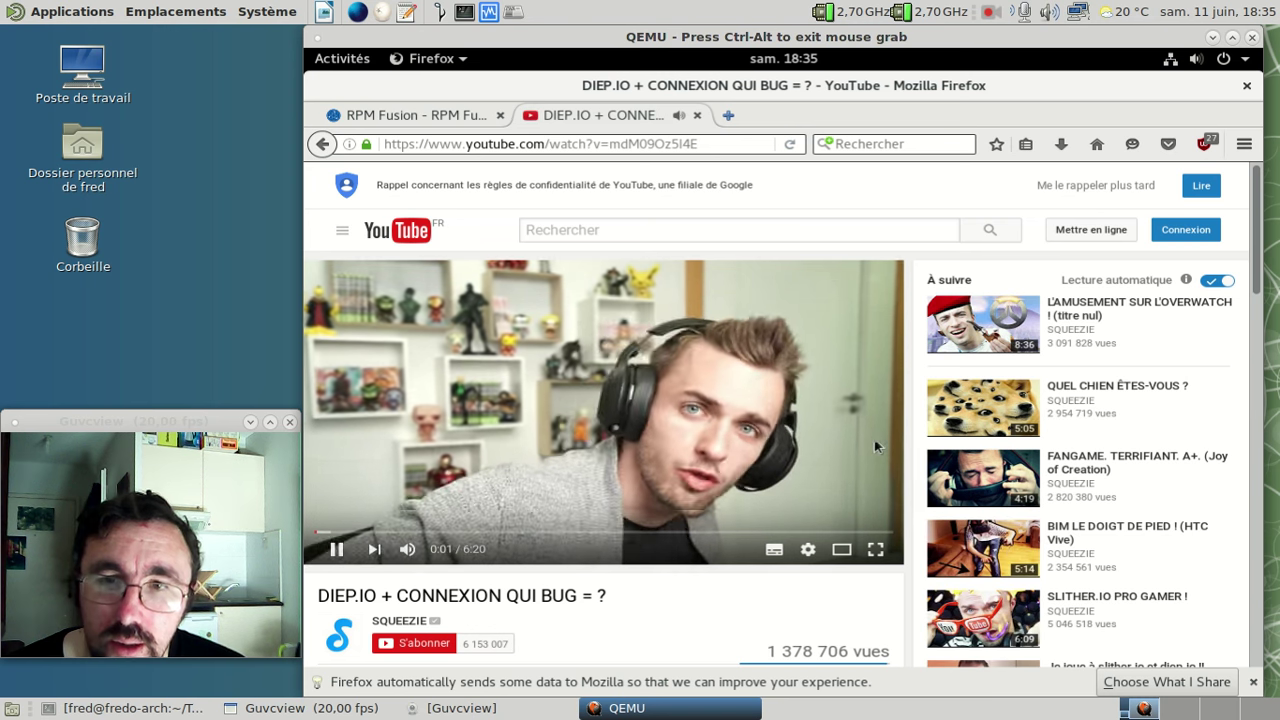
click(874, 439)
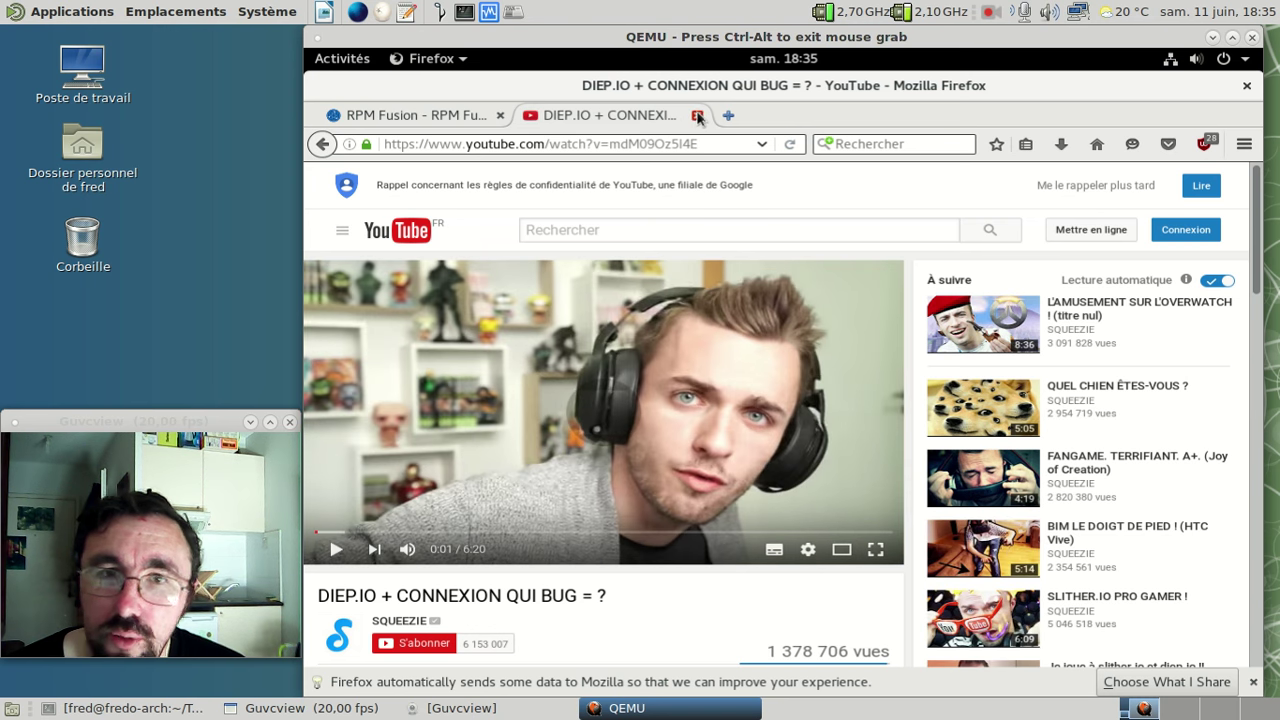
click(697, 116)
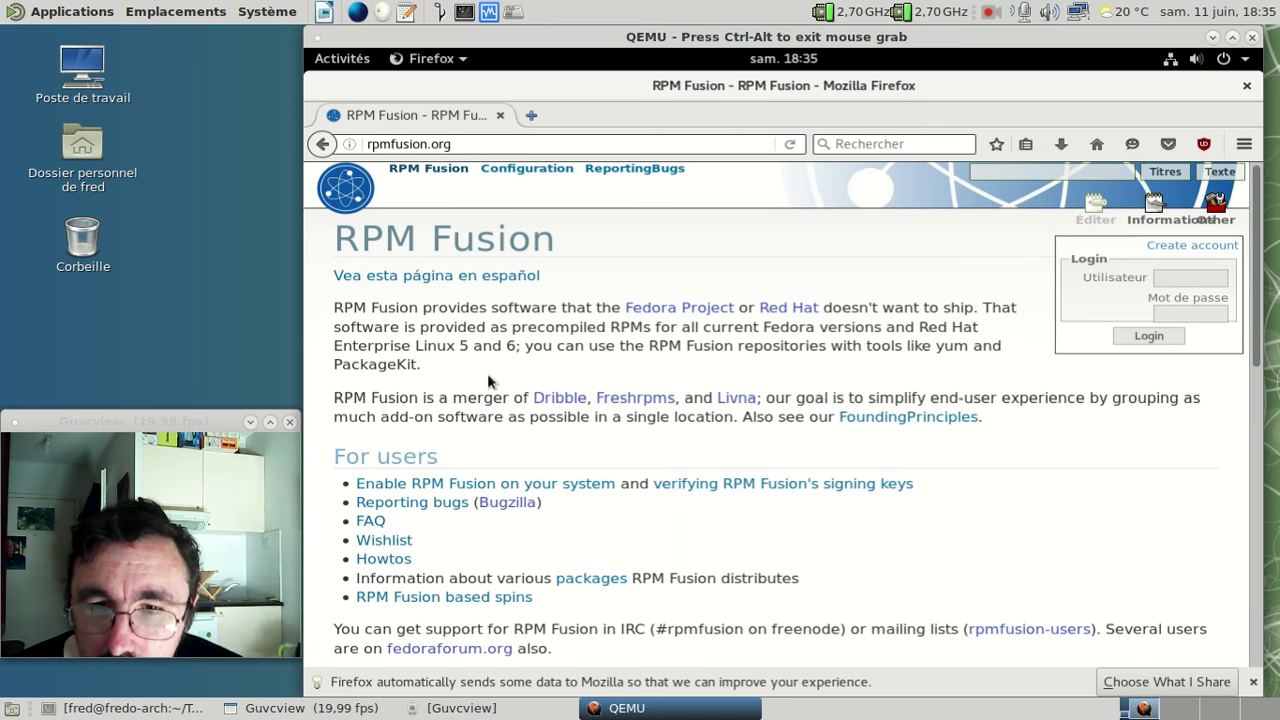
- Open RPM Fusion's 'Enable RPM Fusion on your system' guide and dismiss the reader view suggestion
scroll(487, 373, down, 5)
scroll(488, 377, down, 2)
scroll(488, 377, up, 5)
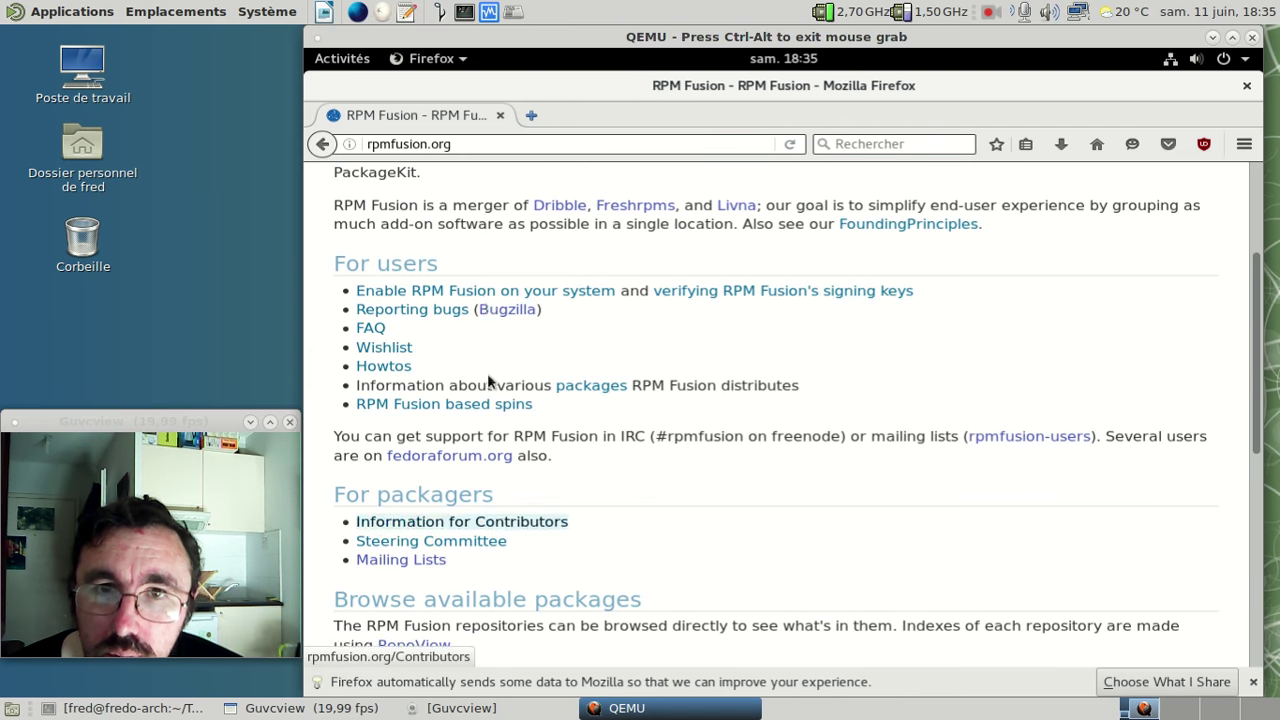
click(492, 292)
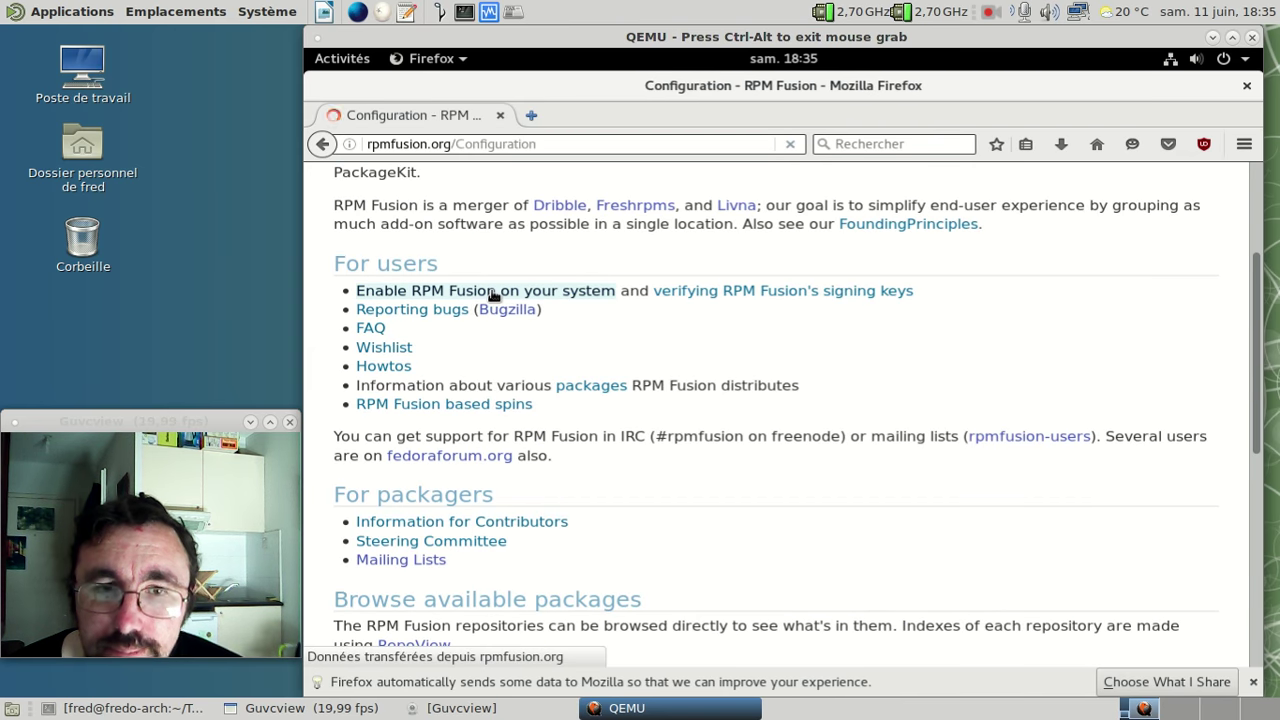
scroll(664, 244, down, 2)
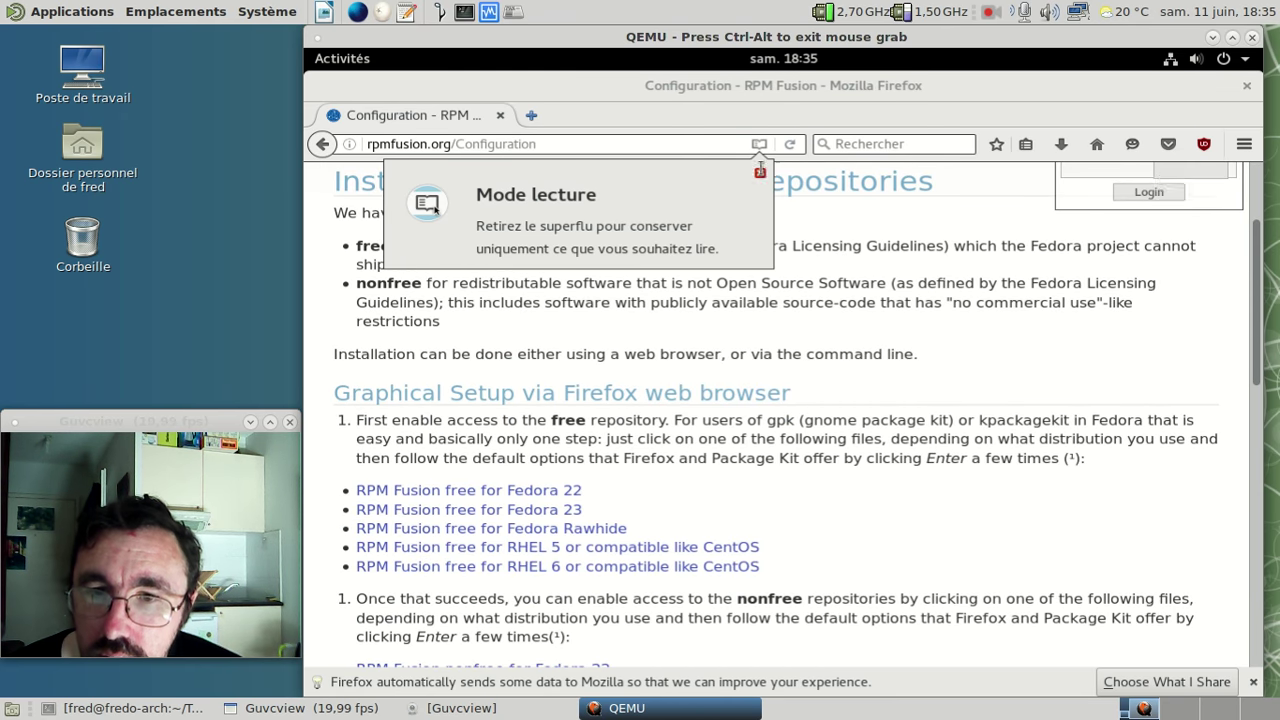
click(795, 277)
- Select the Fedora 22 and later command under Command Line Setup using rpm
scroll(793, 270, down, 3)
scroll(793, 270, down, 3)
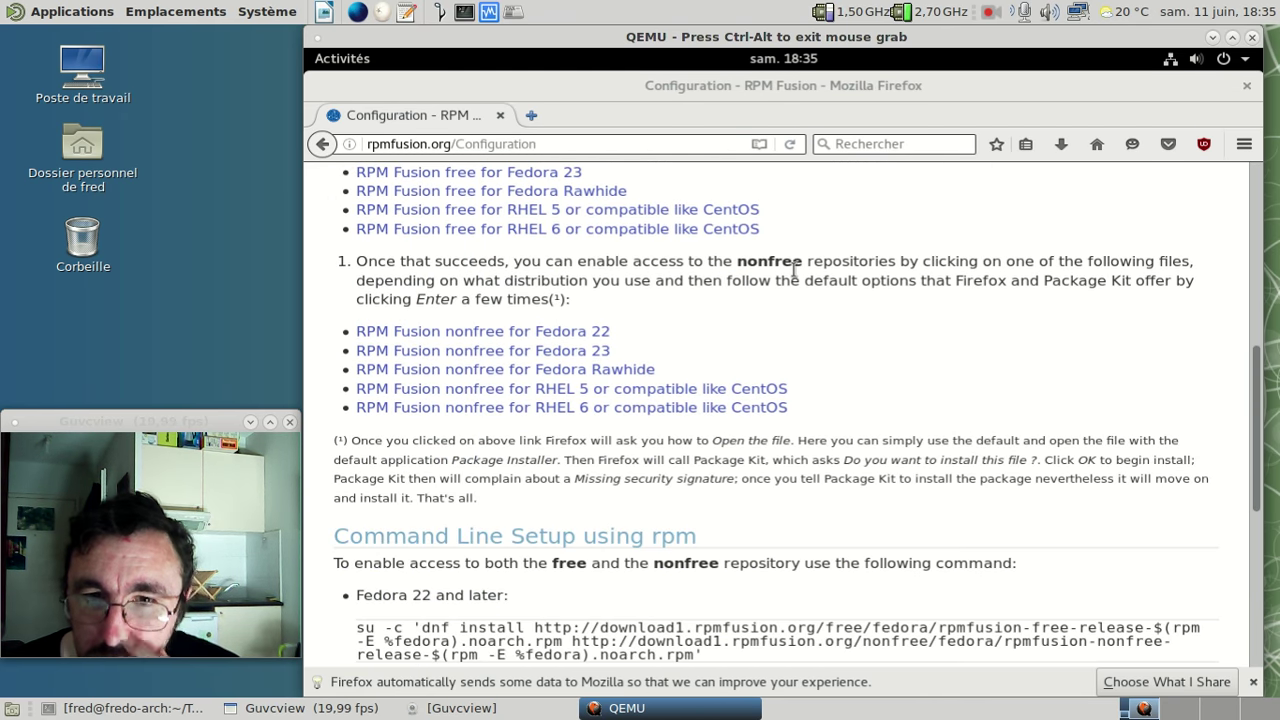
scroll(795, 274, down, 4)
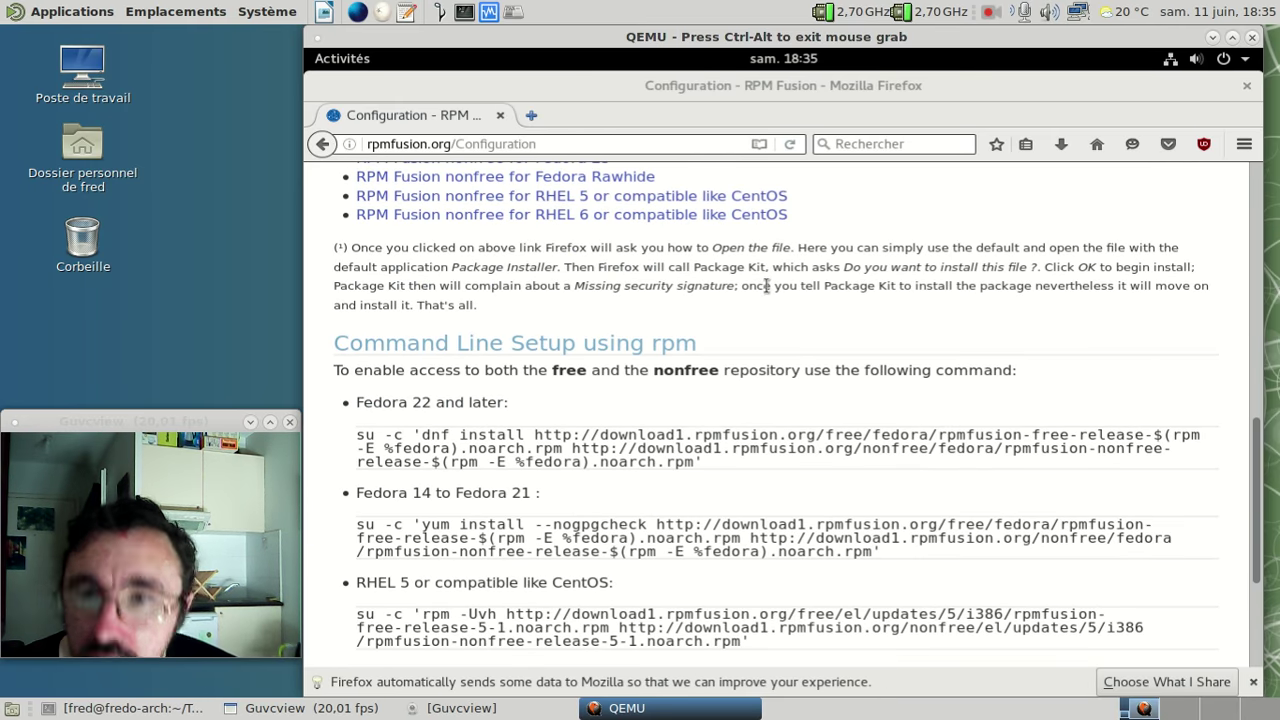
triple_click(380, 434)
key(ctrl+c)
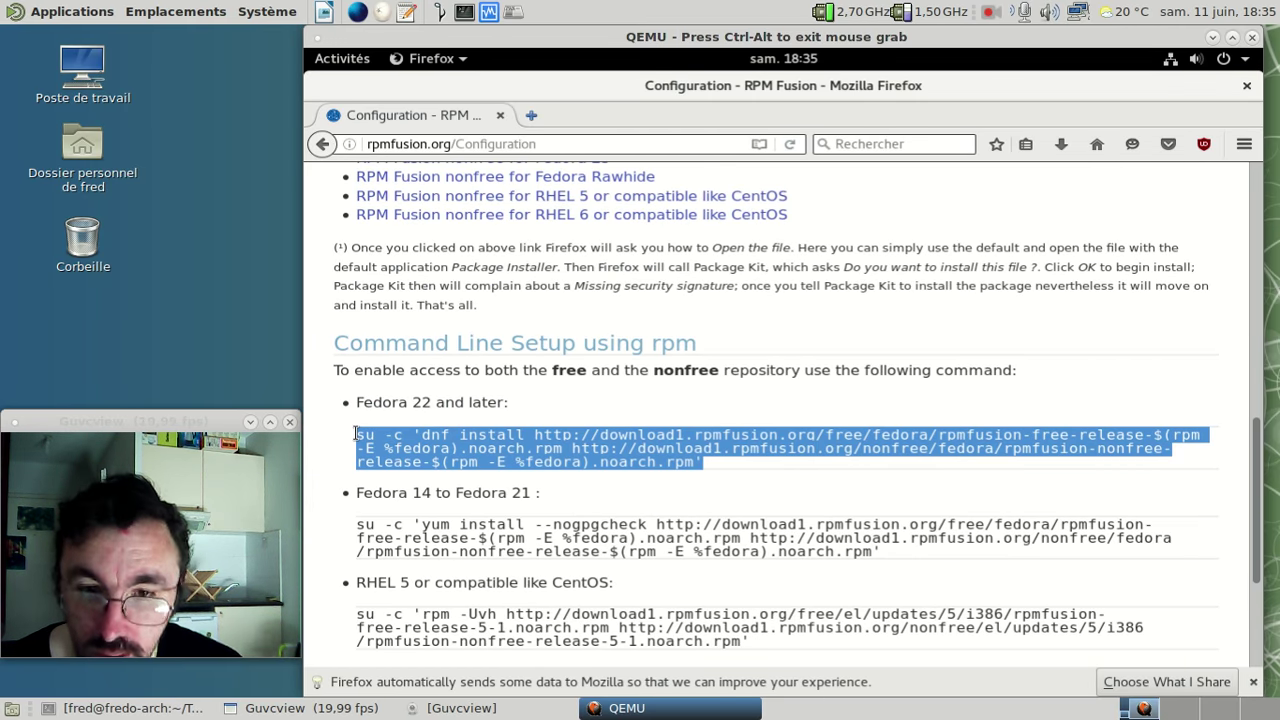
click(340, 57)
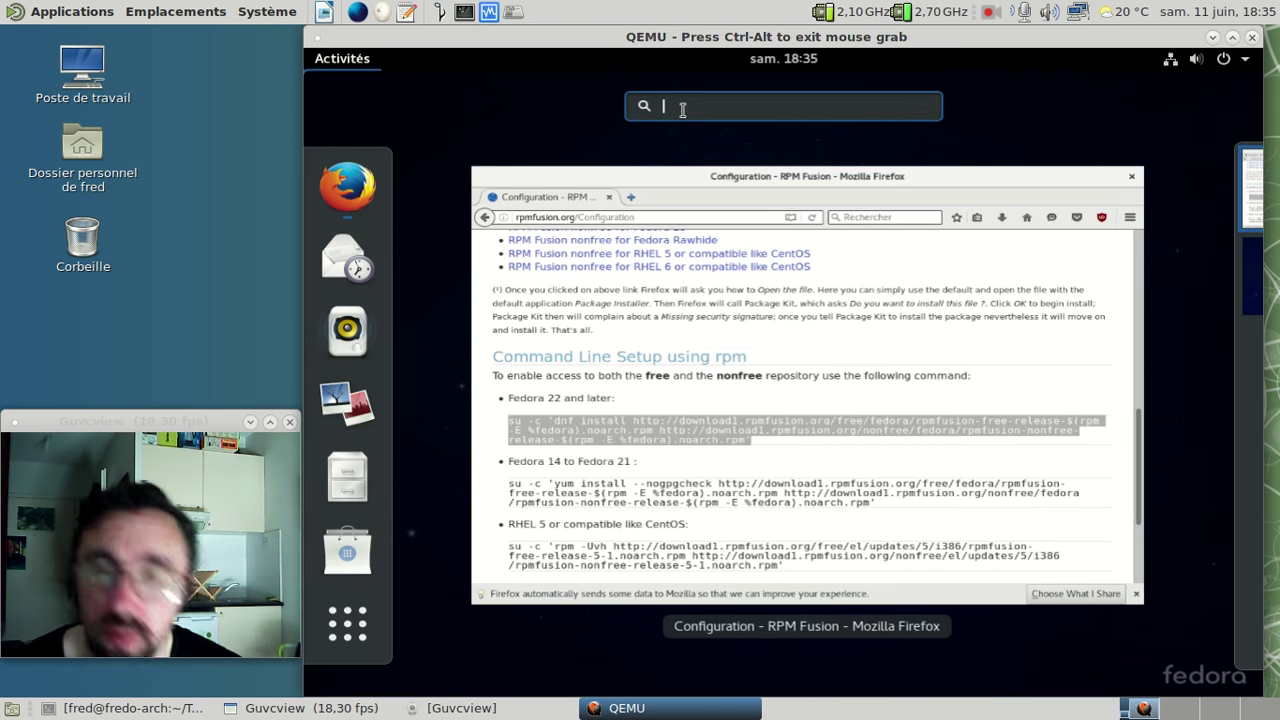
- Launch Terminal by searching 'term' in the Activities overview
text(term)
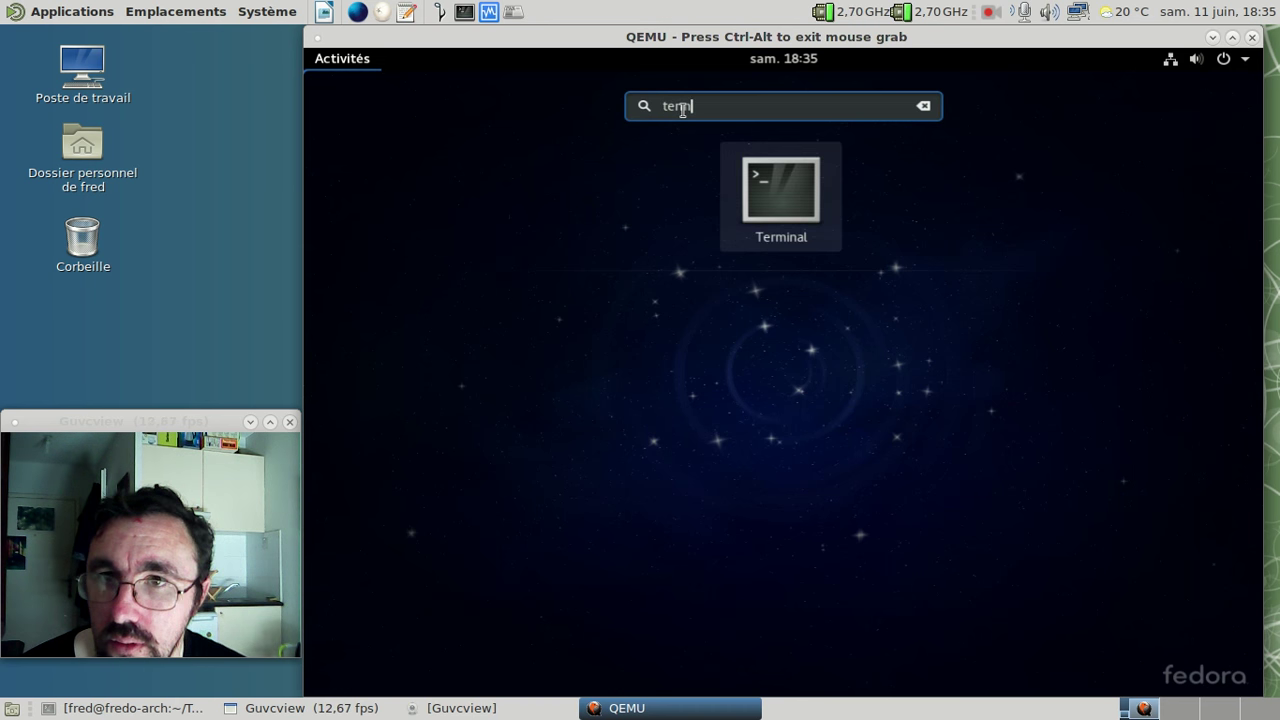
key(Return)
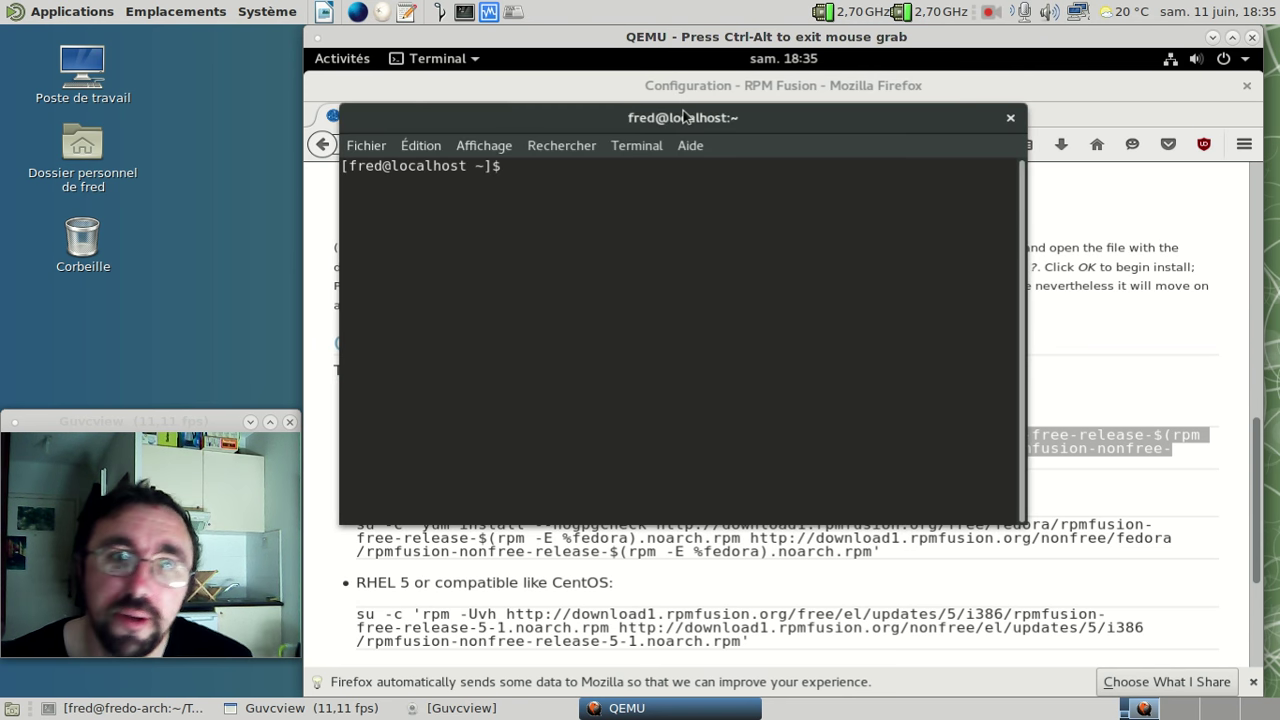
- Run the pasted RPM Fusion free and nonfree install command, then answer n to cancel
key(ctrl+shift+v)
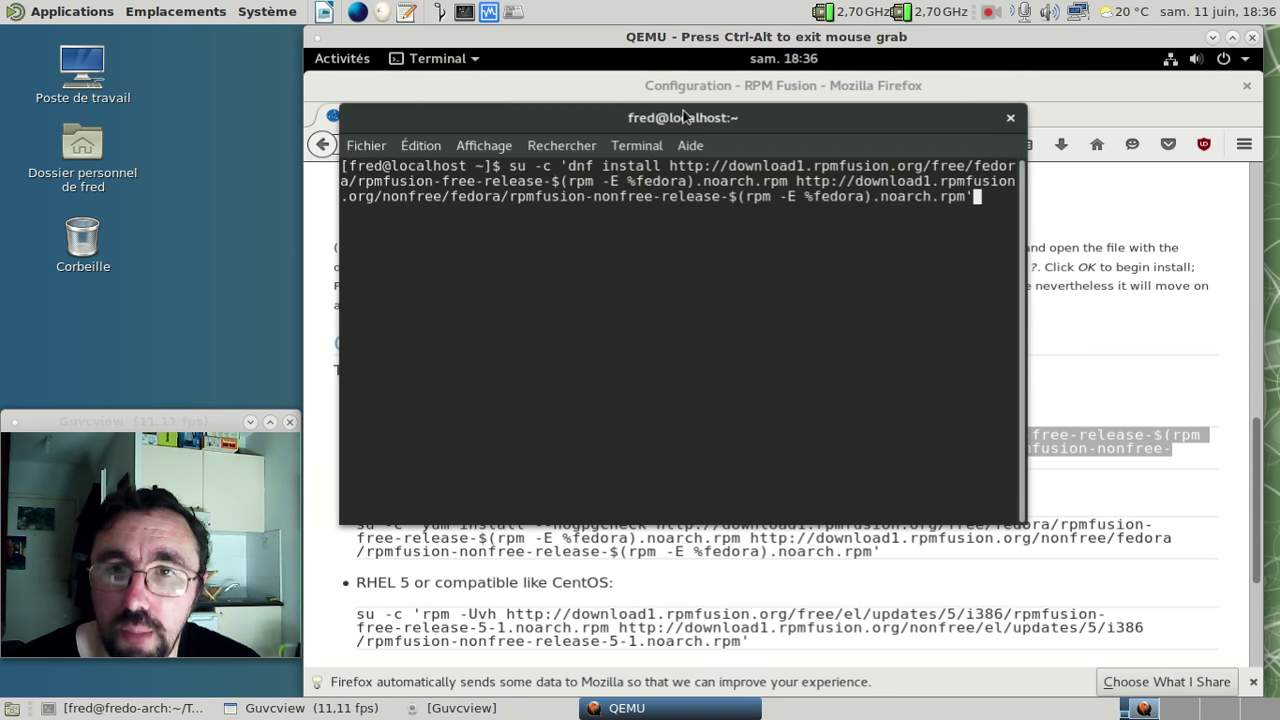
key(Return)
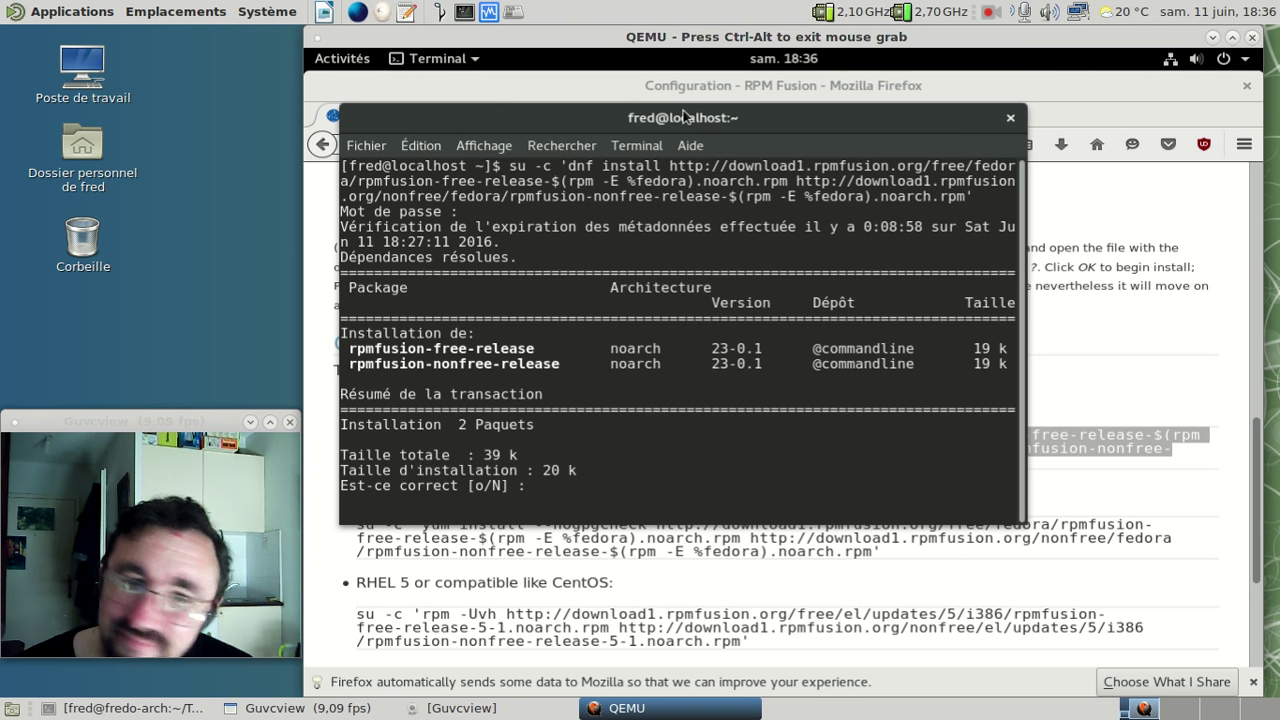
text(n)
key(Return)
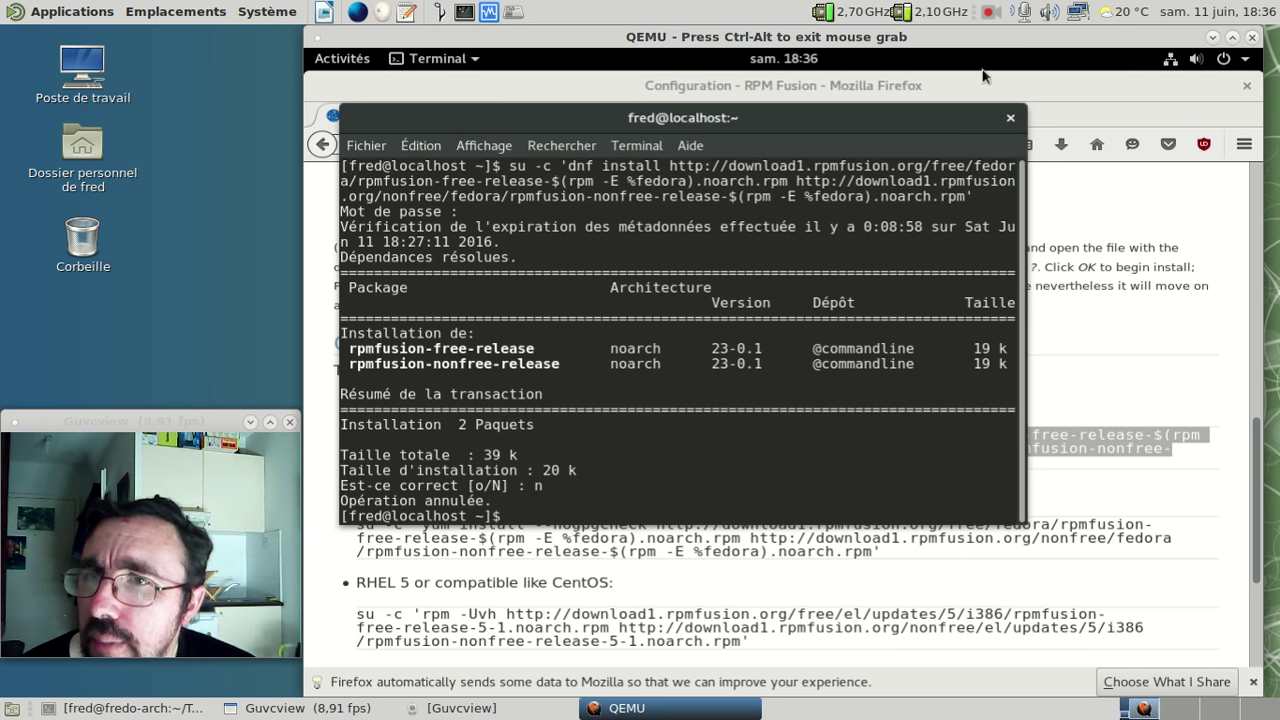
click(971, 90)
- Search the web for 'united rpm distrowatch'
click(877, 144)
text(united rpm)
key(Return)
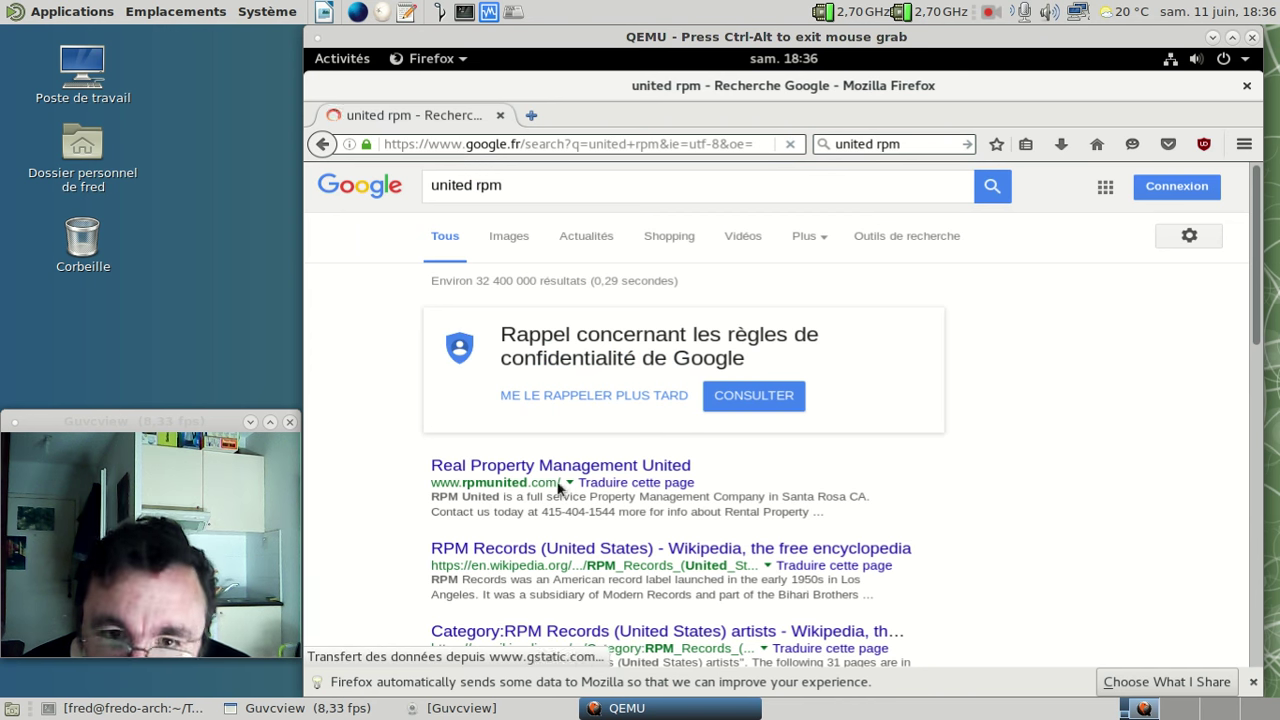
click(548, 183)
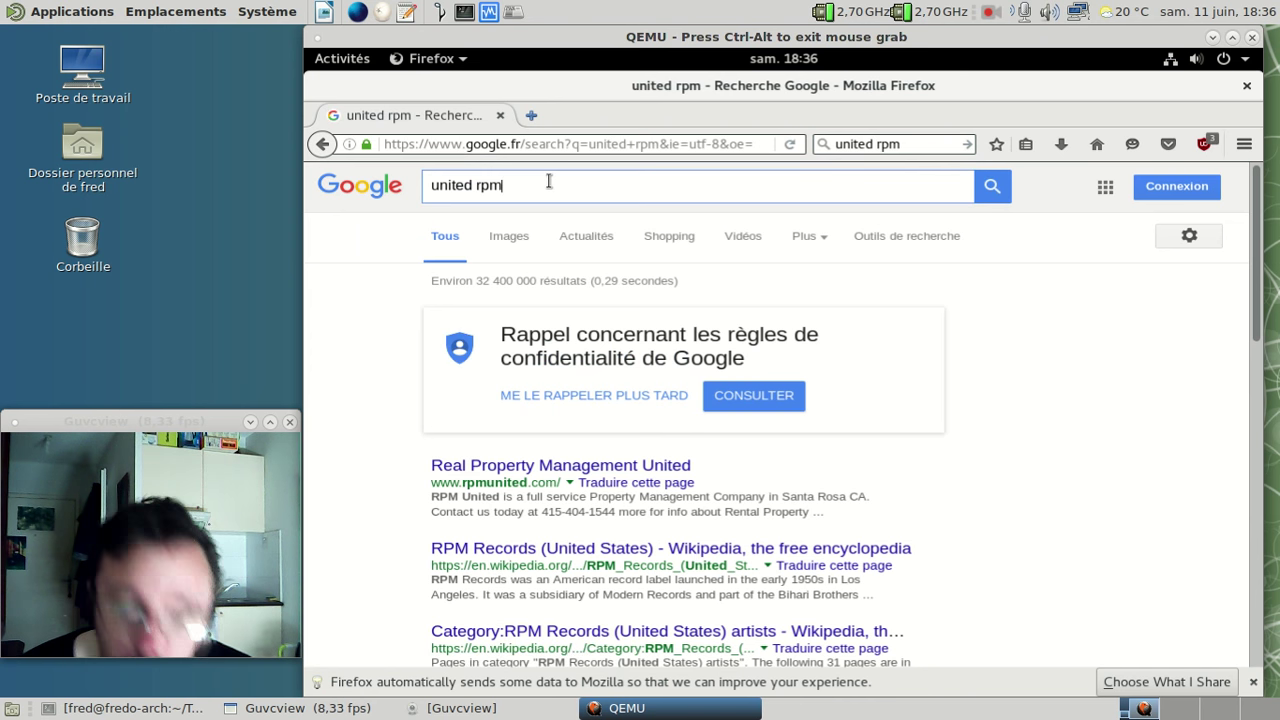
text(distrowatch)
key(Return)
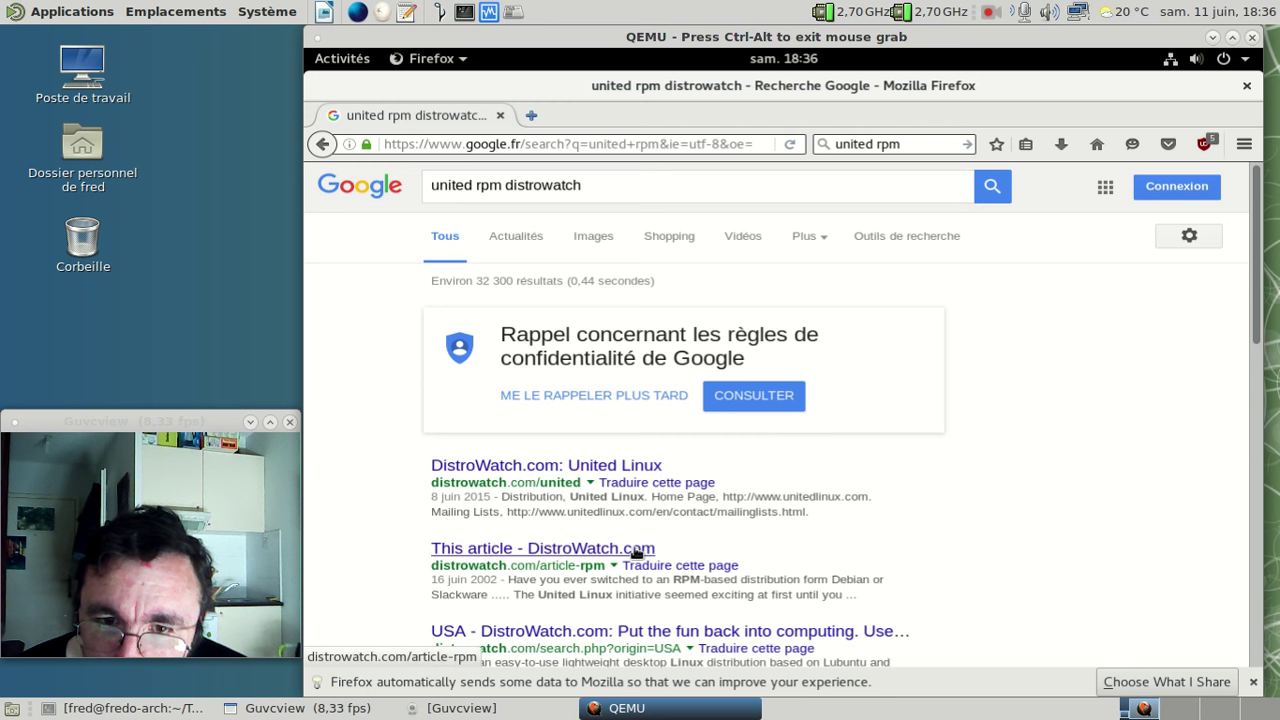
- Load distrowatch.com in a new tab and close the Google results tab
click(530, 117)
text(dist)
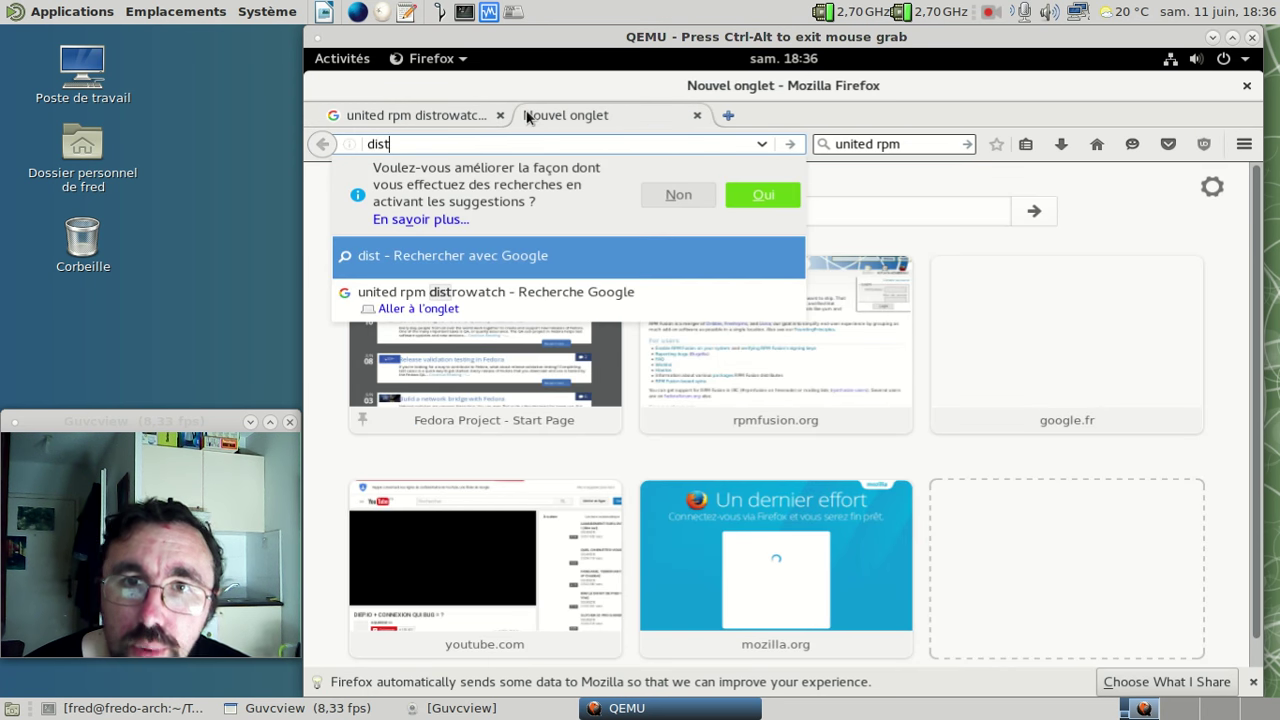
text(rowatch.com)
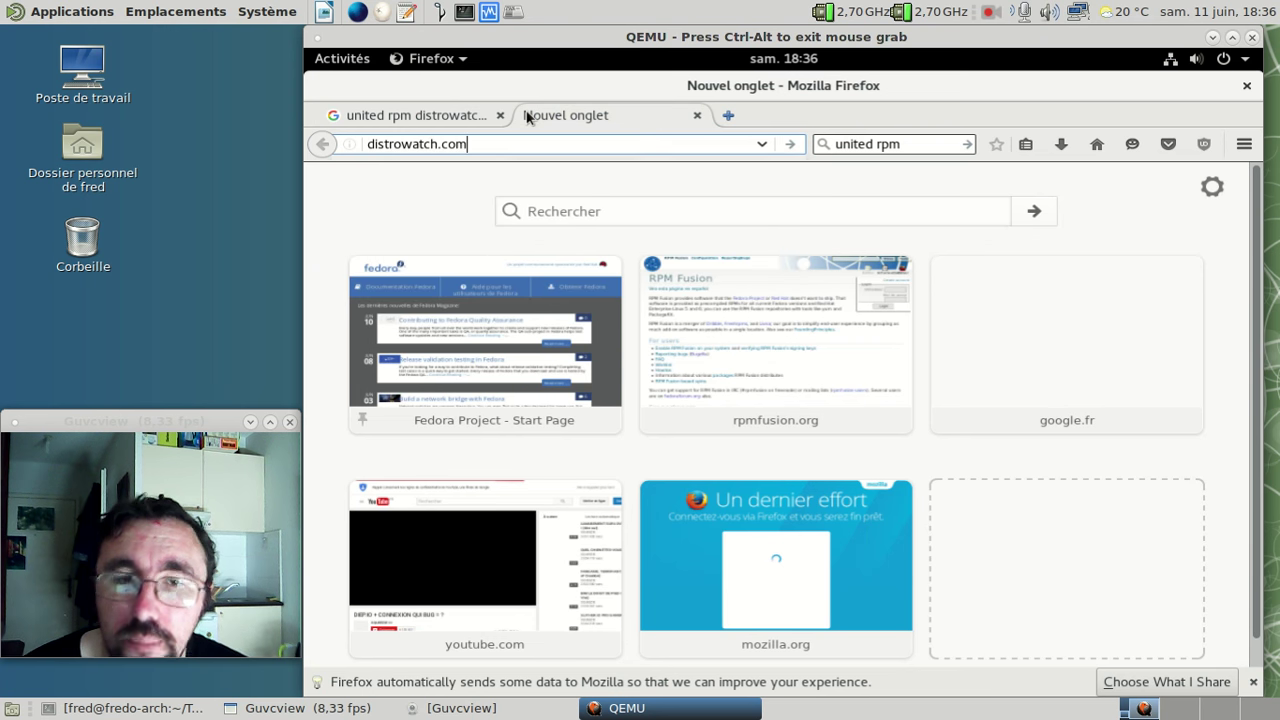
key(Return)
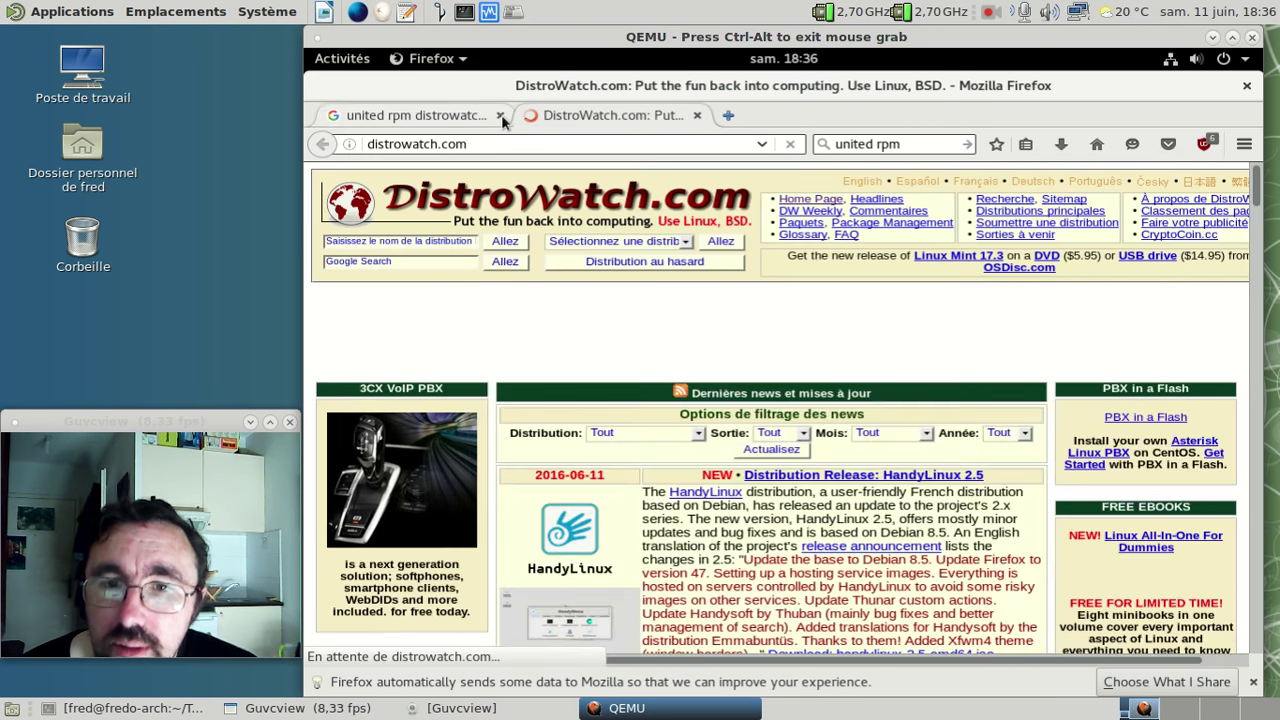
click(500, 115)
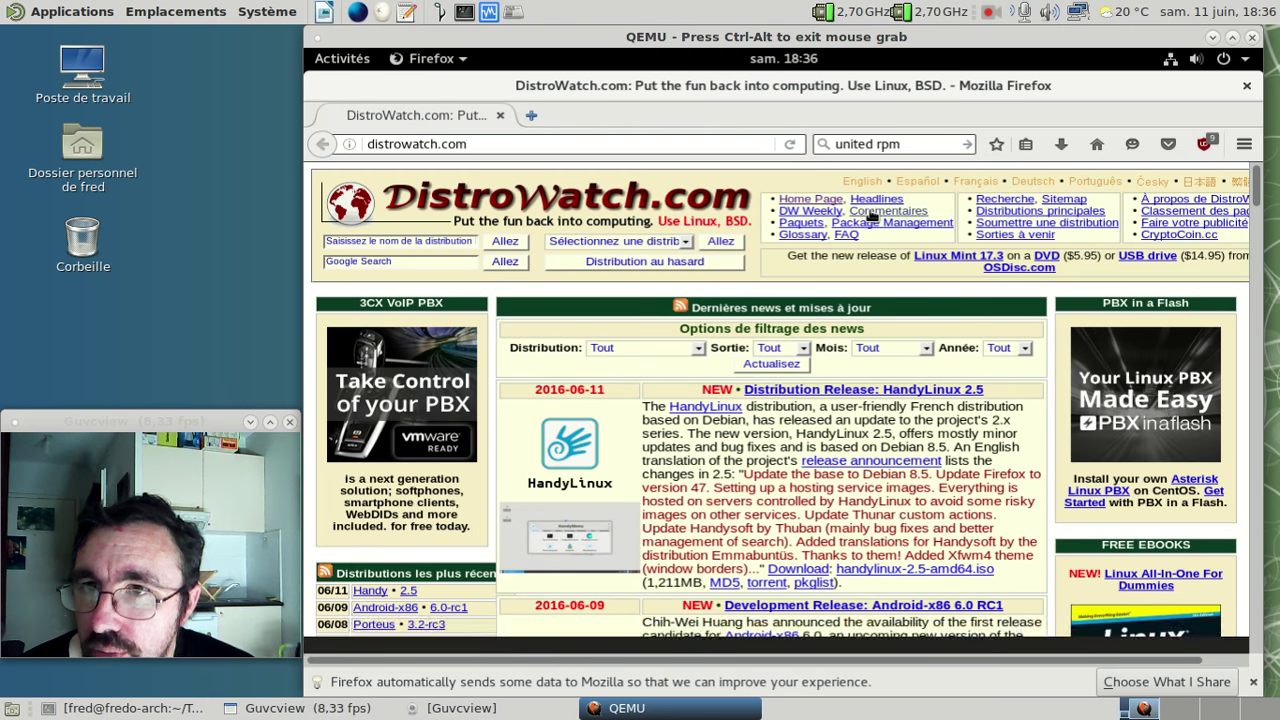
- Open DistroWatch Weekly Issue 662 and follow its news item link to the UnitedRPMs site
click(827, 212)
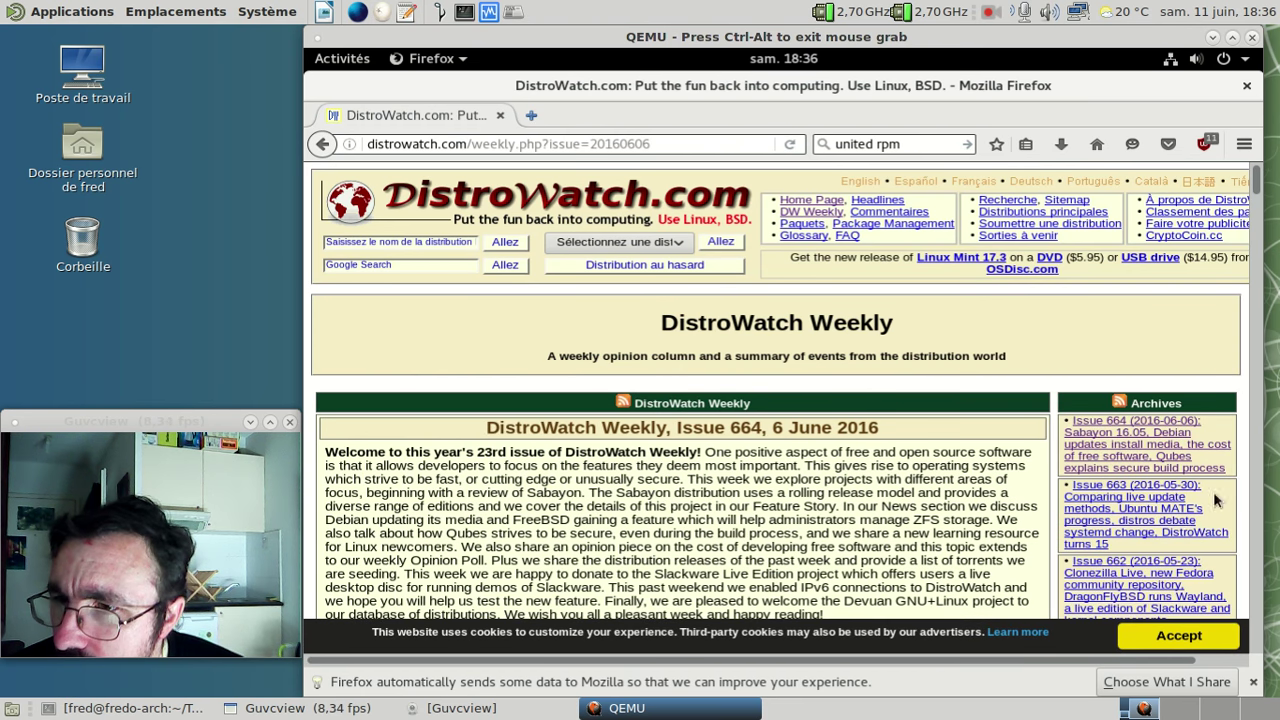
scroll(1180, 515, down, 1)
click(1152, 530)
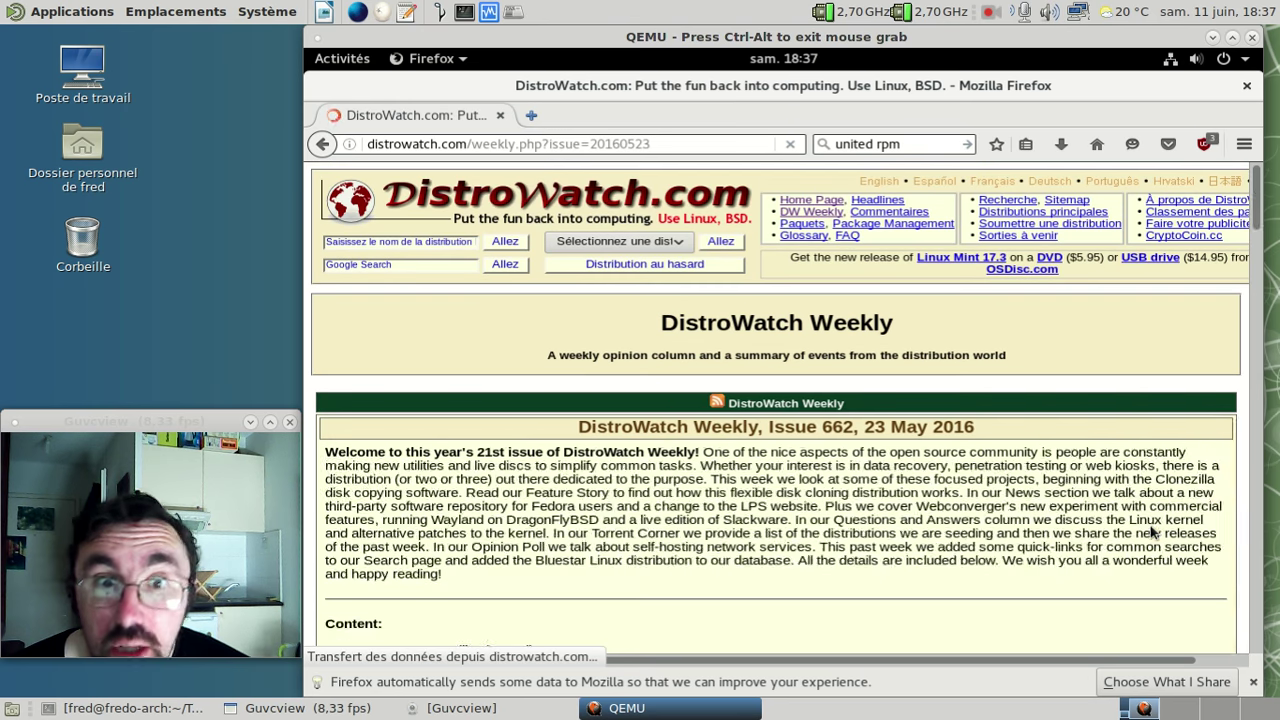
click(1252, 682)
scroll(938, 492, down, 2)
scroll(938, 492, down, 5)
scroll(938, 498, down, 5)
scroll(779, 418, down, 7)
scroll(779, 422, up, 3)
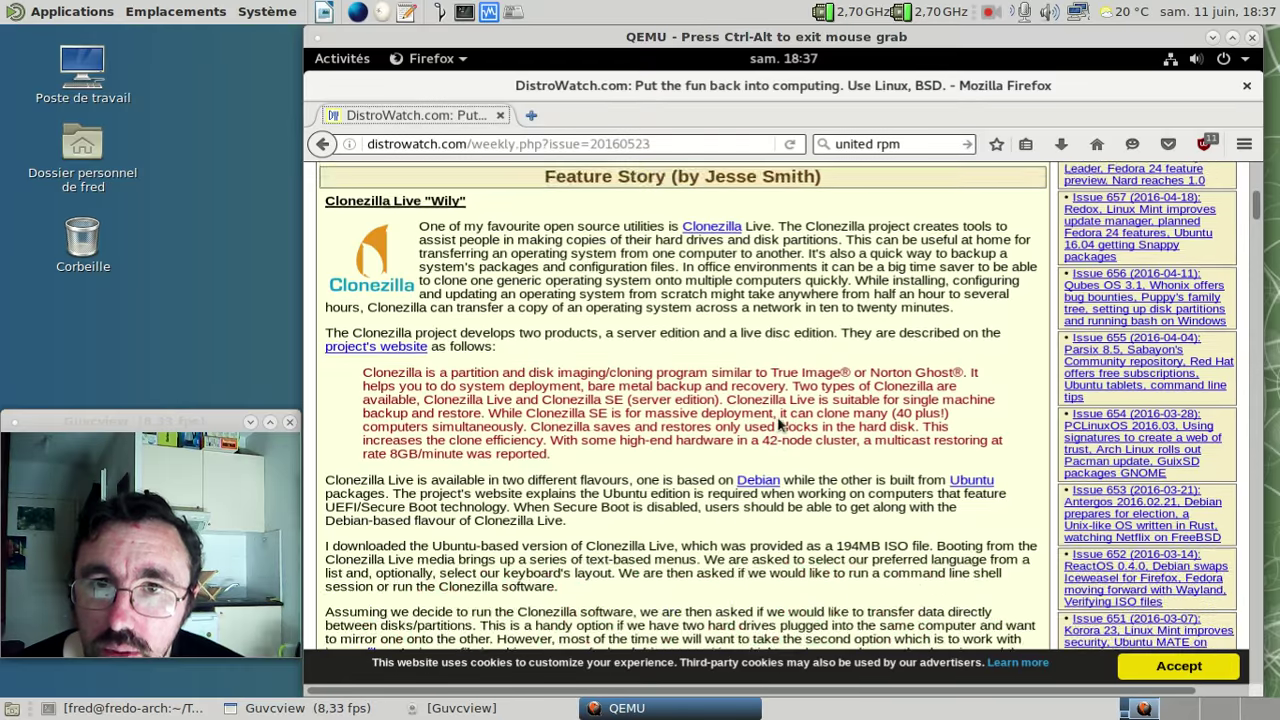
scroll(779, 424, up, 4)
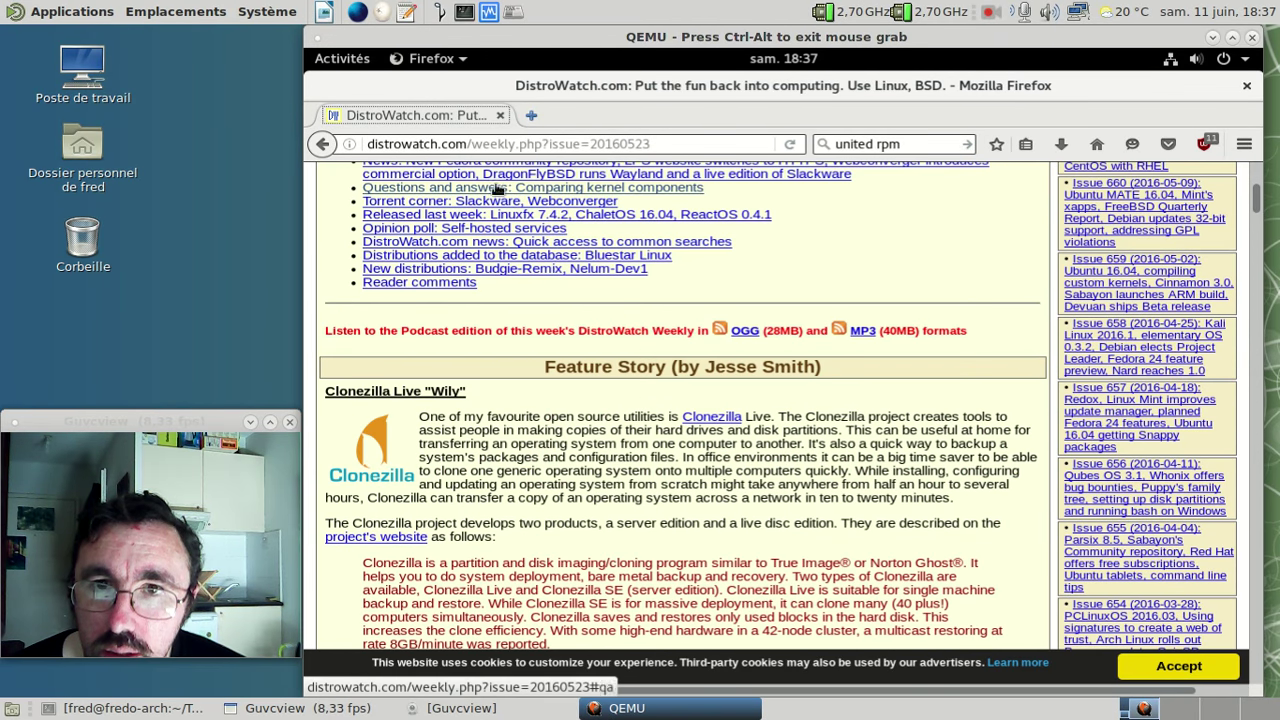
click(500, 166)
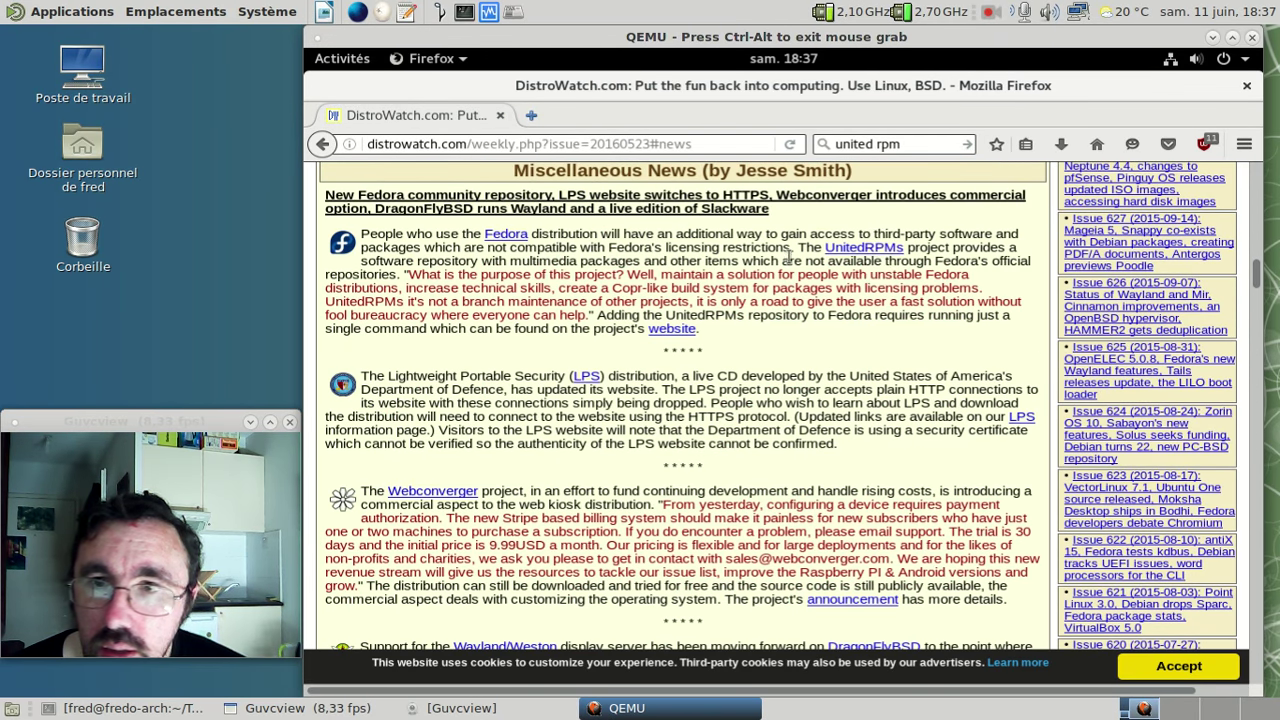
click(866, 250)
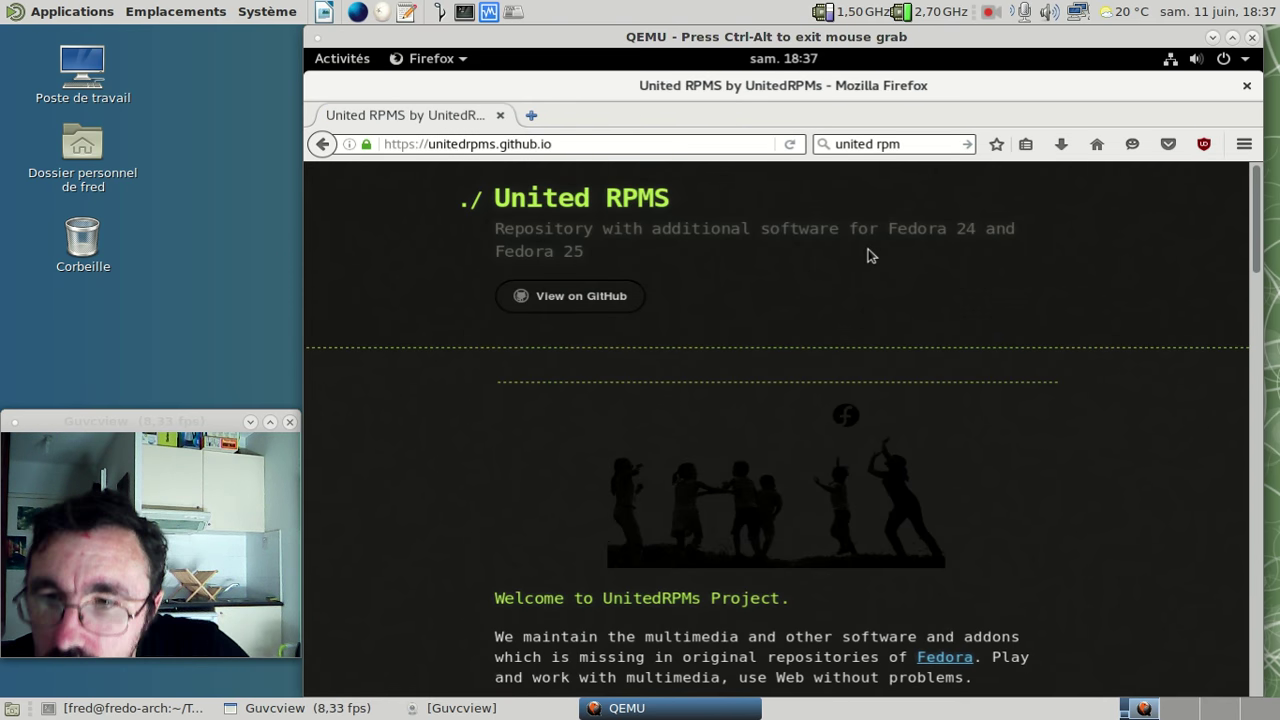
- Check the unitedrpms-restricted-extras repository on UnitedRPMs' GitHub in a new tab, then close it
scroll(868, 255, down, 5)
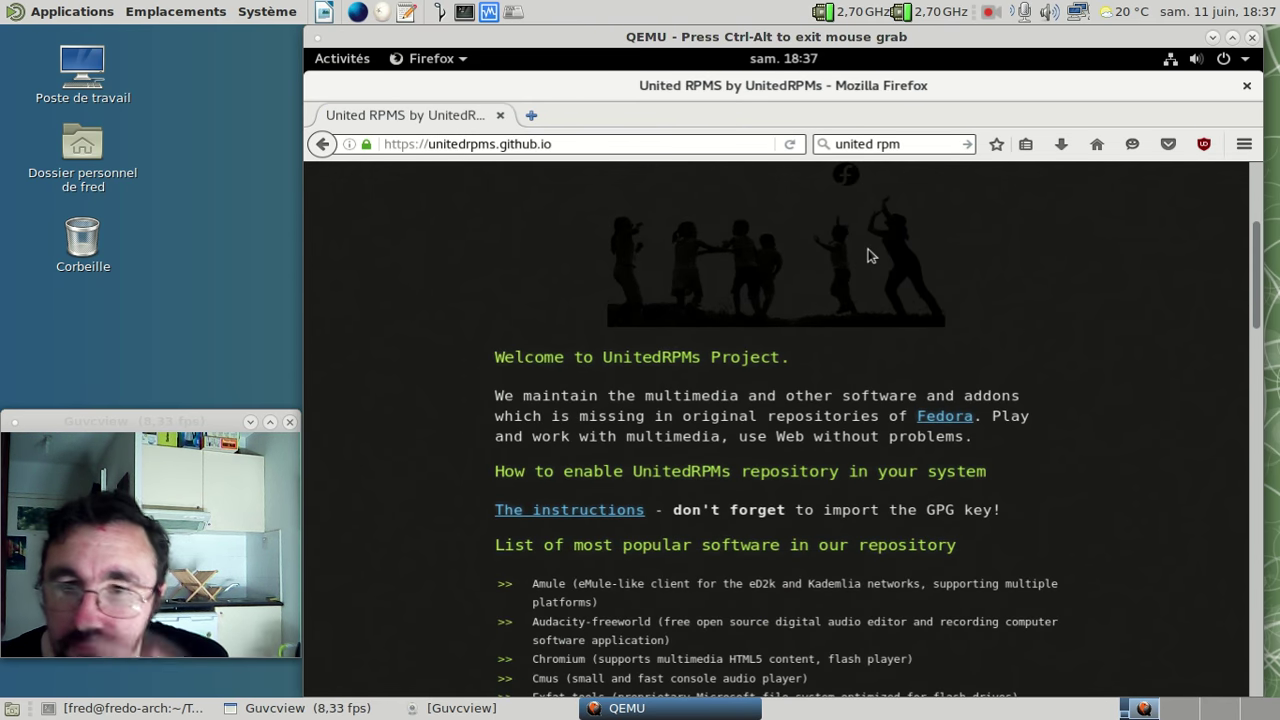
scroll(868, 255, up, 3)
middle_click(554, 204)
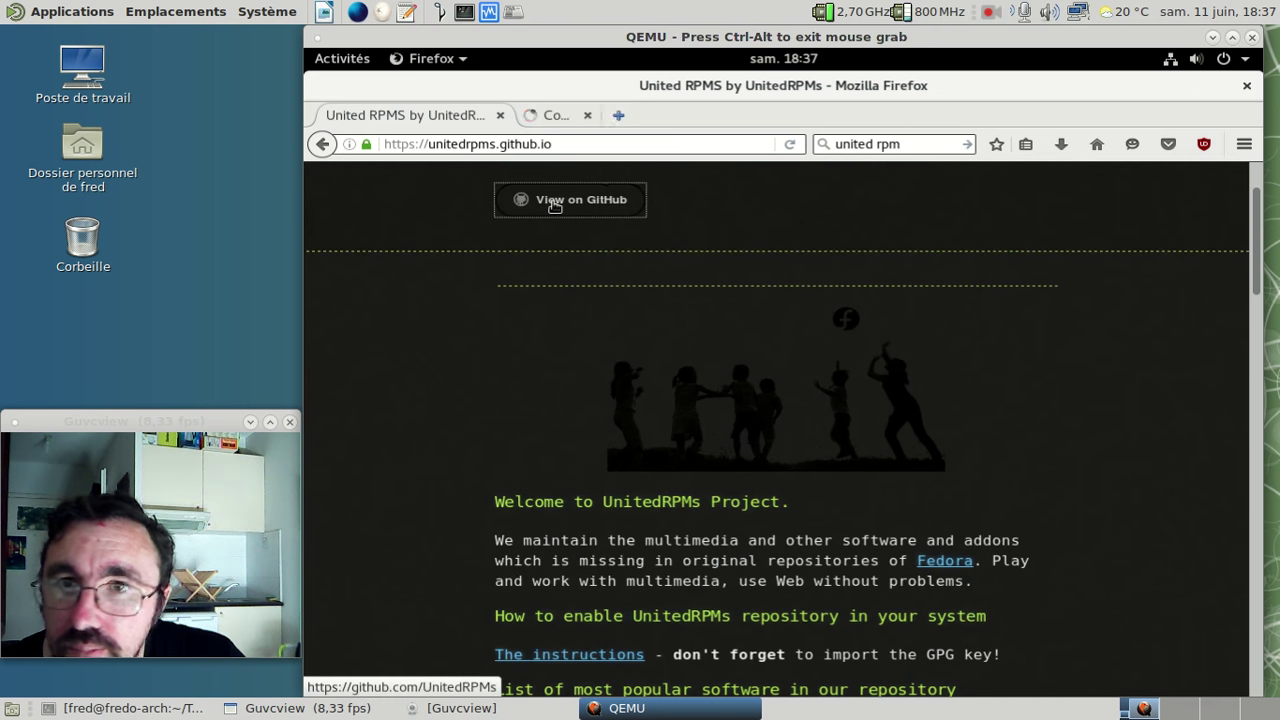
click(597, 116)
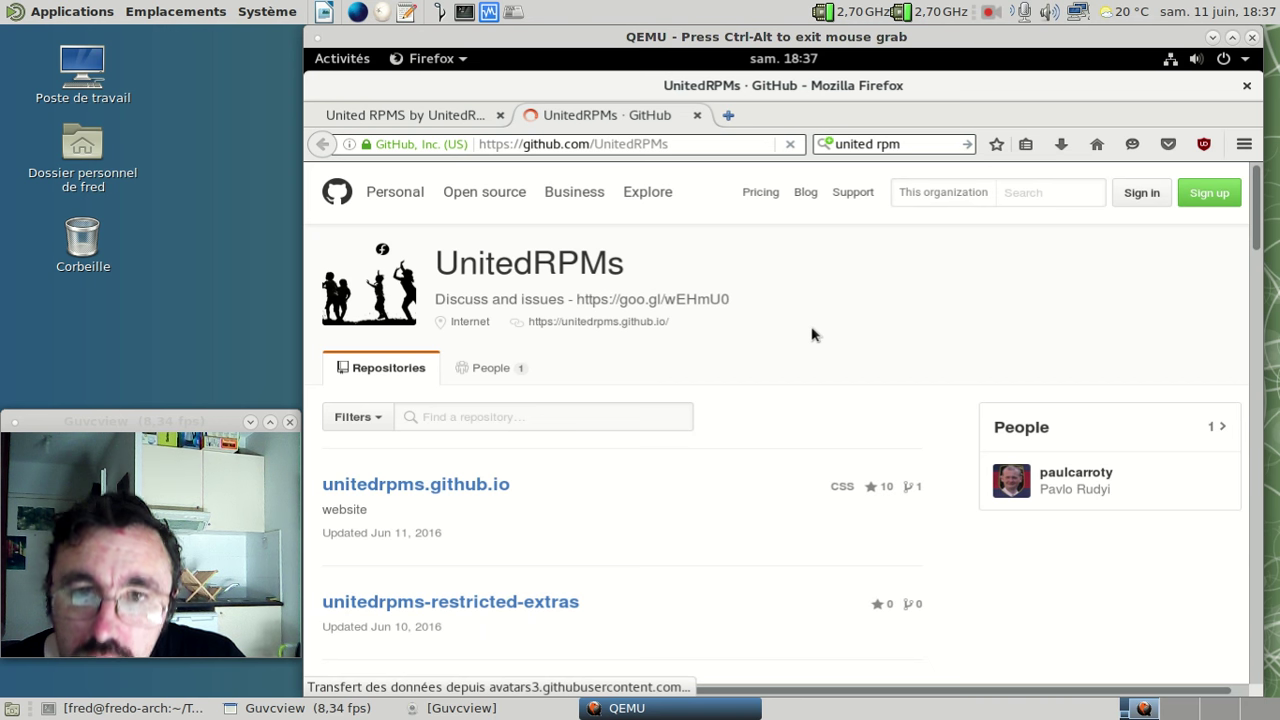
scroll(812, 335, down, 2)
scroll(620, 457, down, 1)
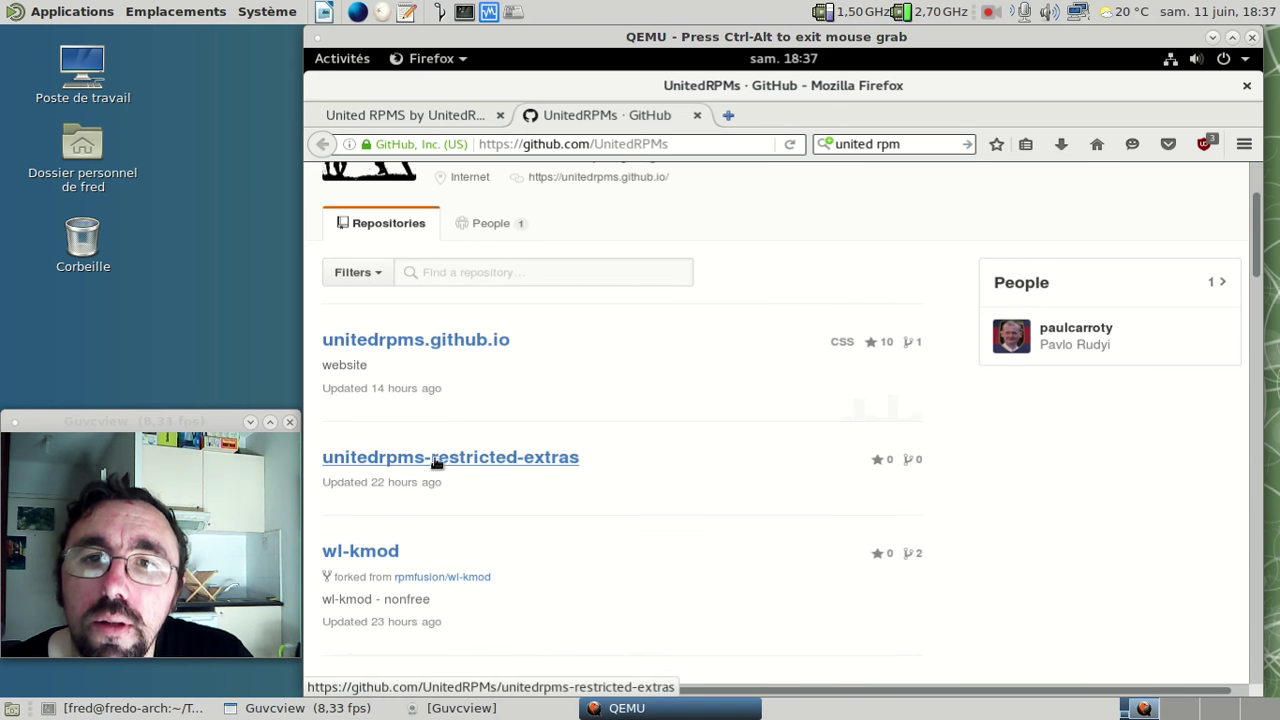
scroll(554, 339, up, 1)
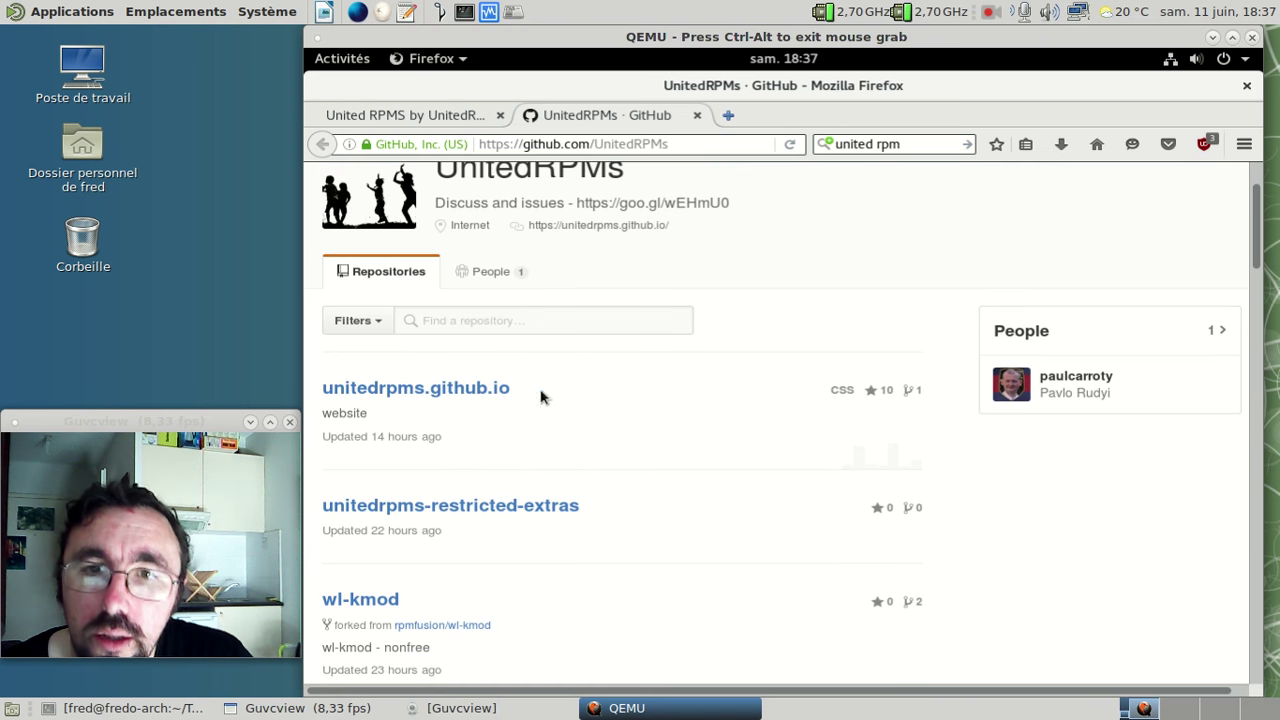
click(489, 509)
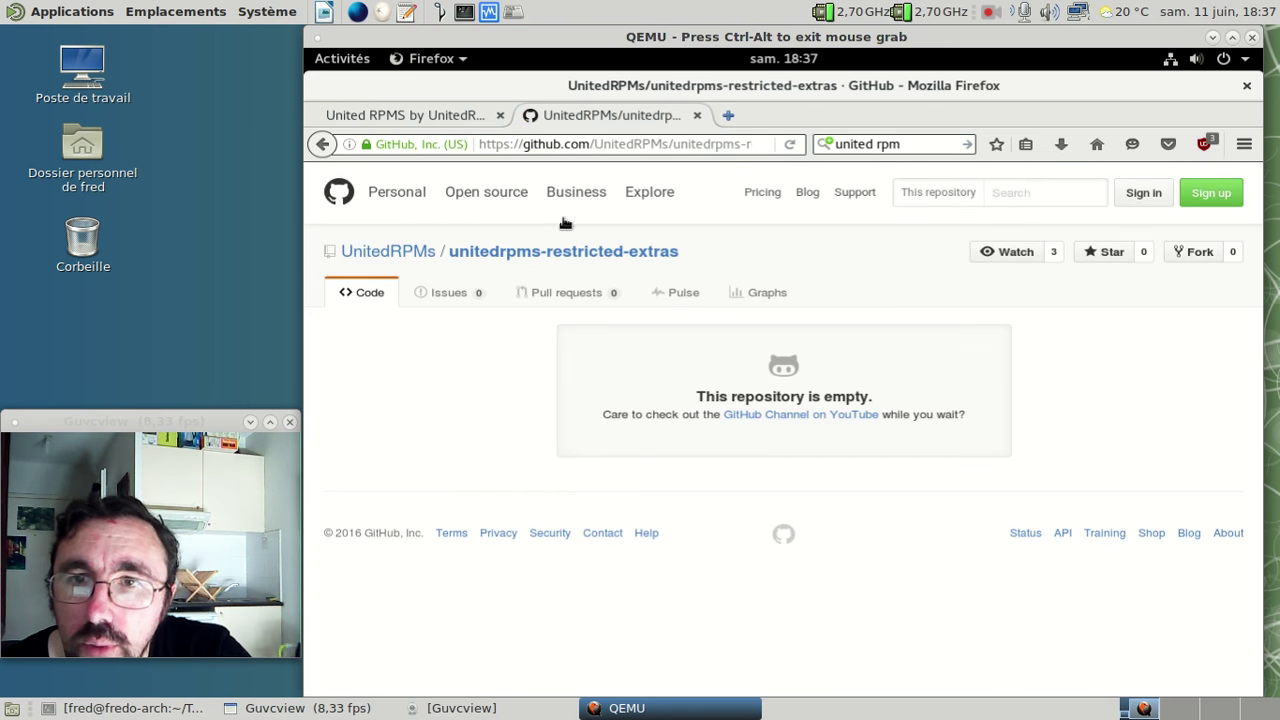
click(698, 115)
scroll(751, 317, down, 5)
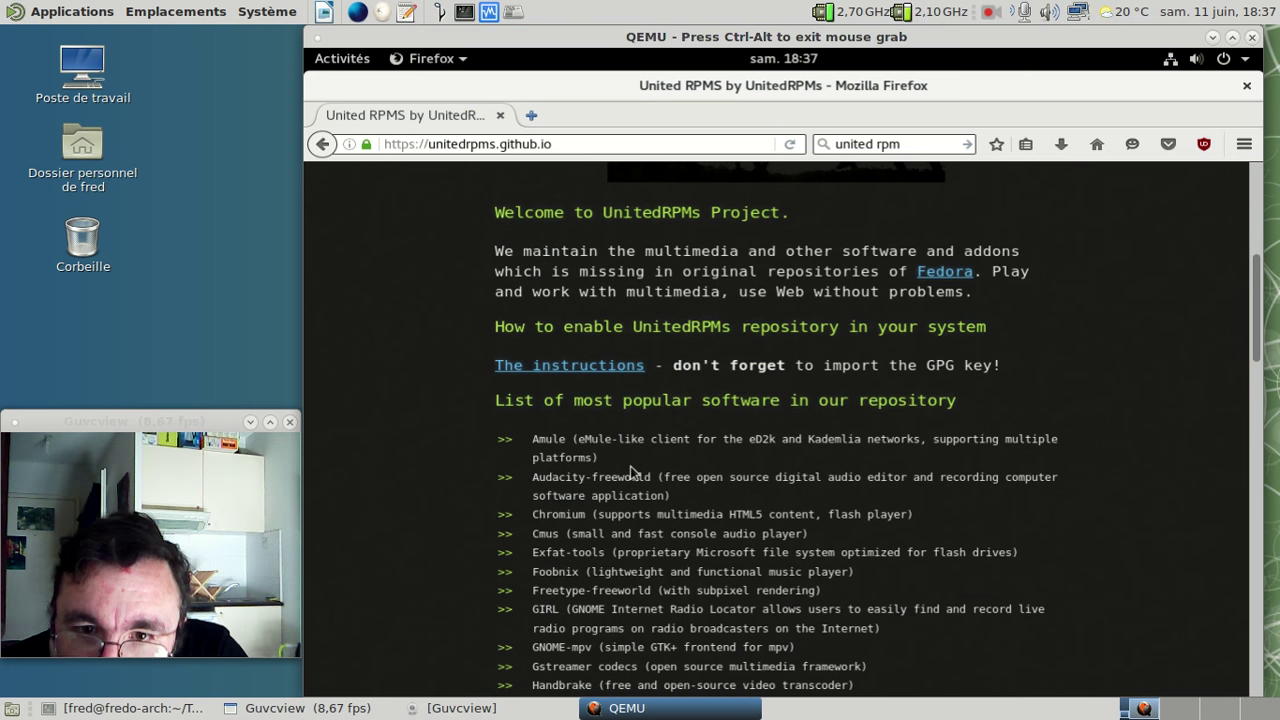
- Open the Repoview applications/multimedia package group in a new tab
scroll(632, 472, down, 1)
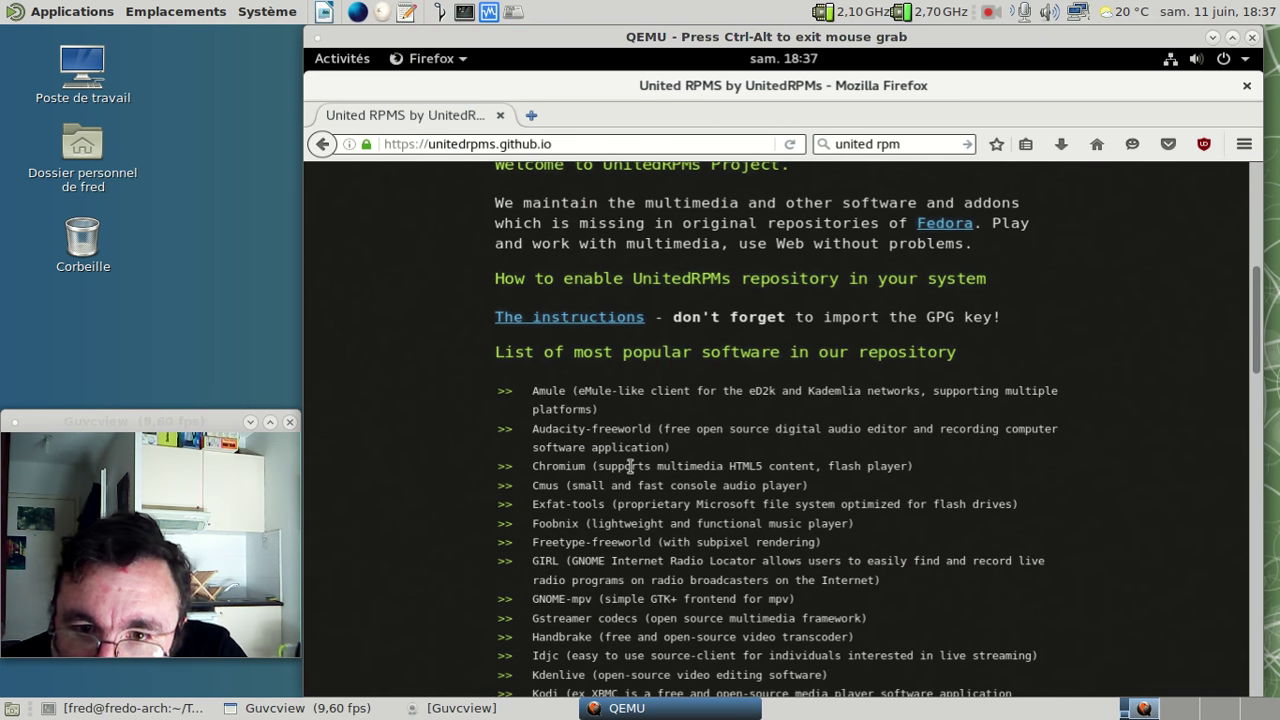
scroll(631, 466, down, 1)
scroll(631, 472, down, 2)
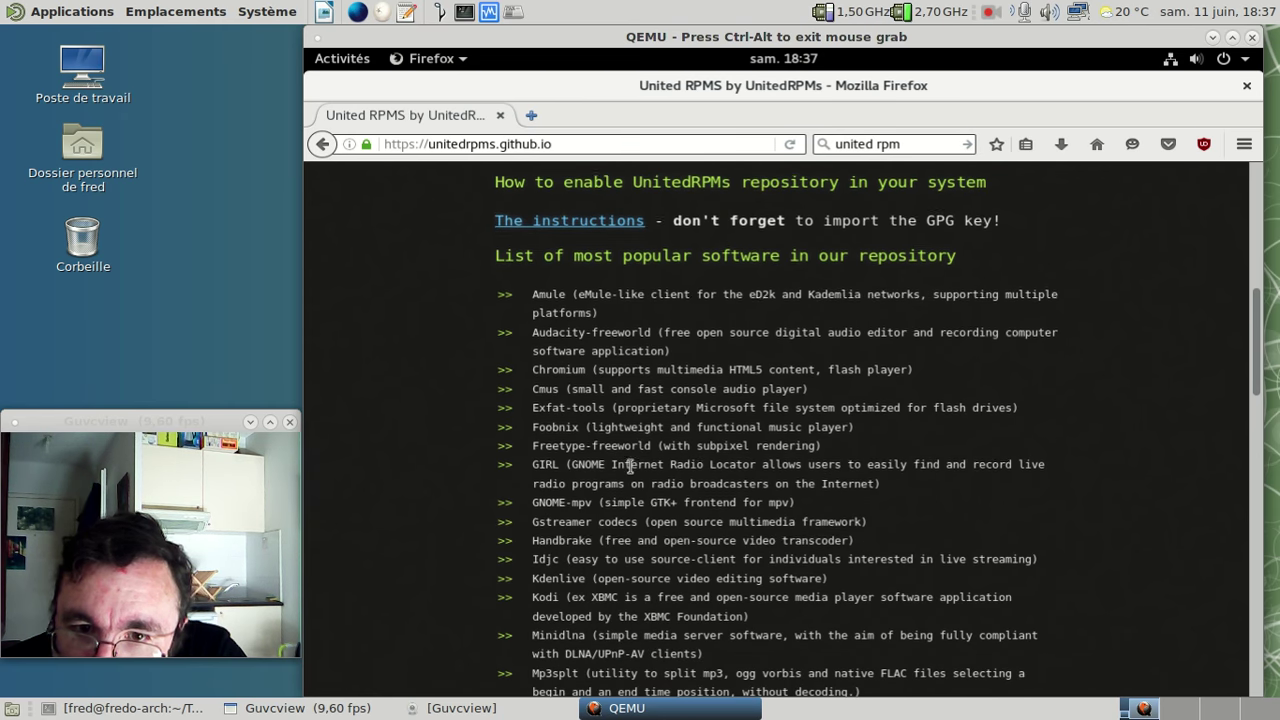
scroll(631, 472, down, 3)
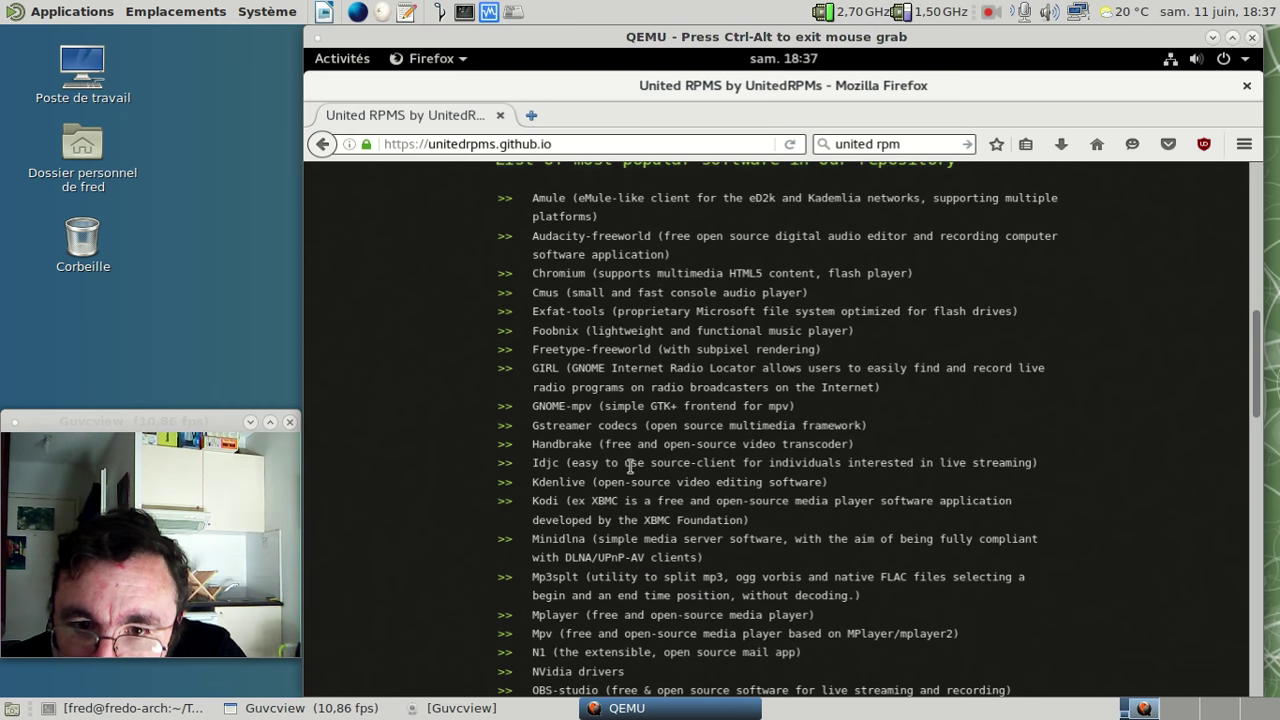
scroll(631, 466, down, 2)
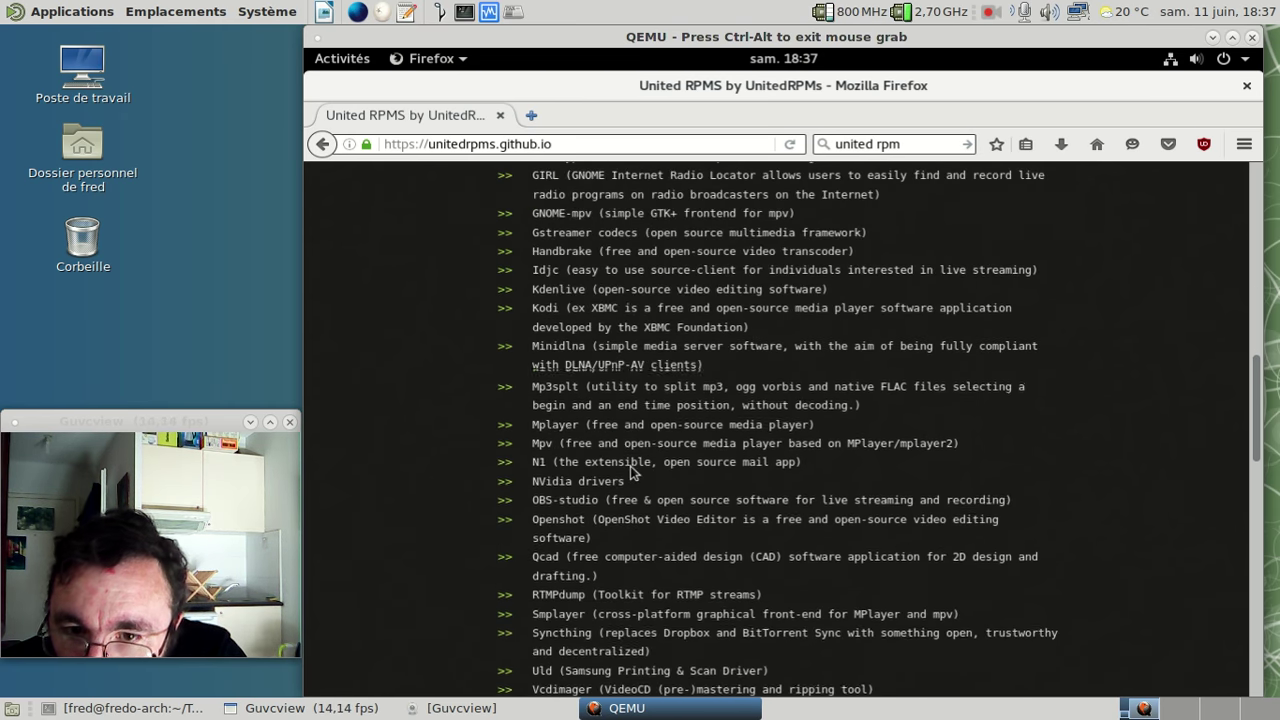
scroll(631, 472, down, 3)
scroll(631, 472, down, 1)
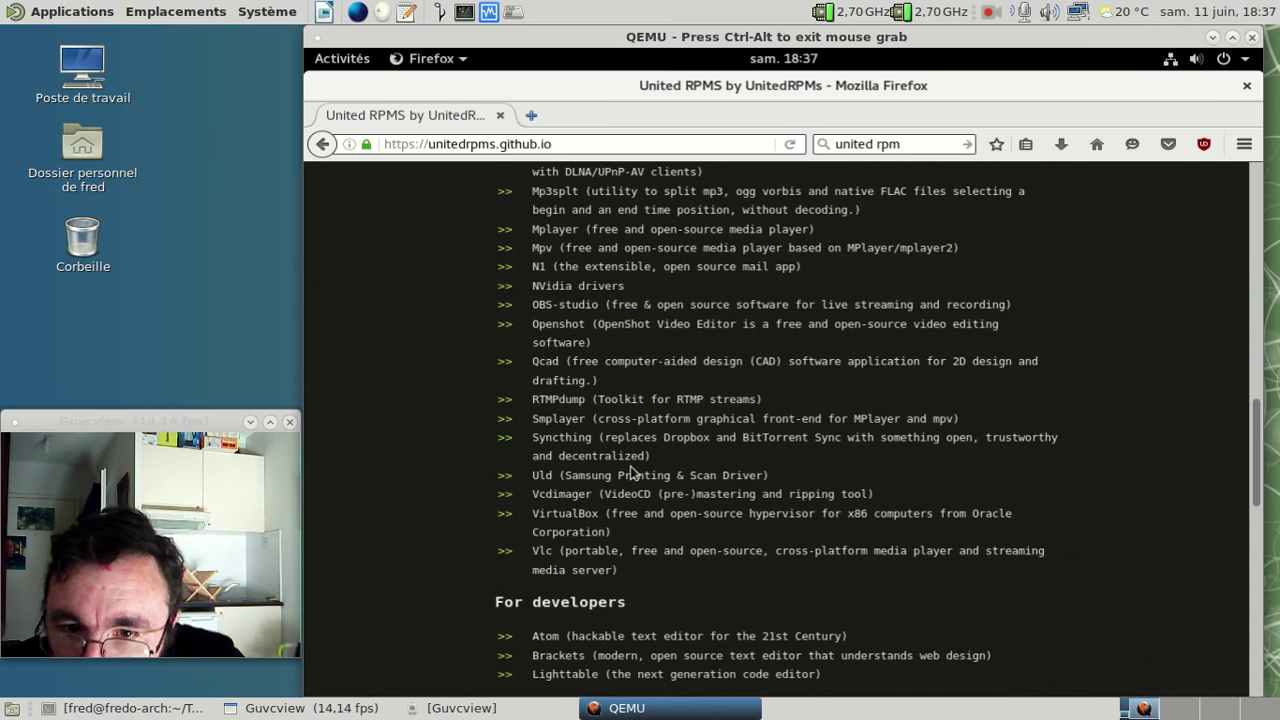
scroll(631, 472, down, 2)
scroll(631, 472, down, 3)
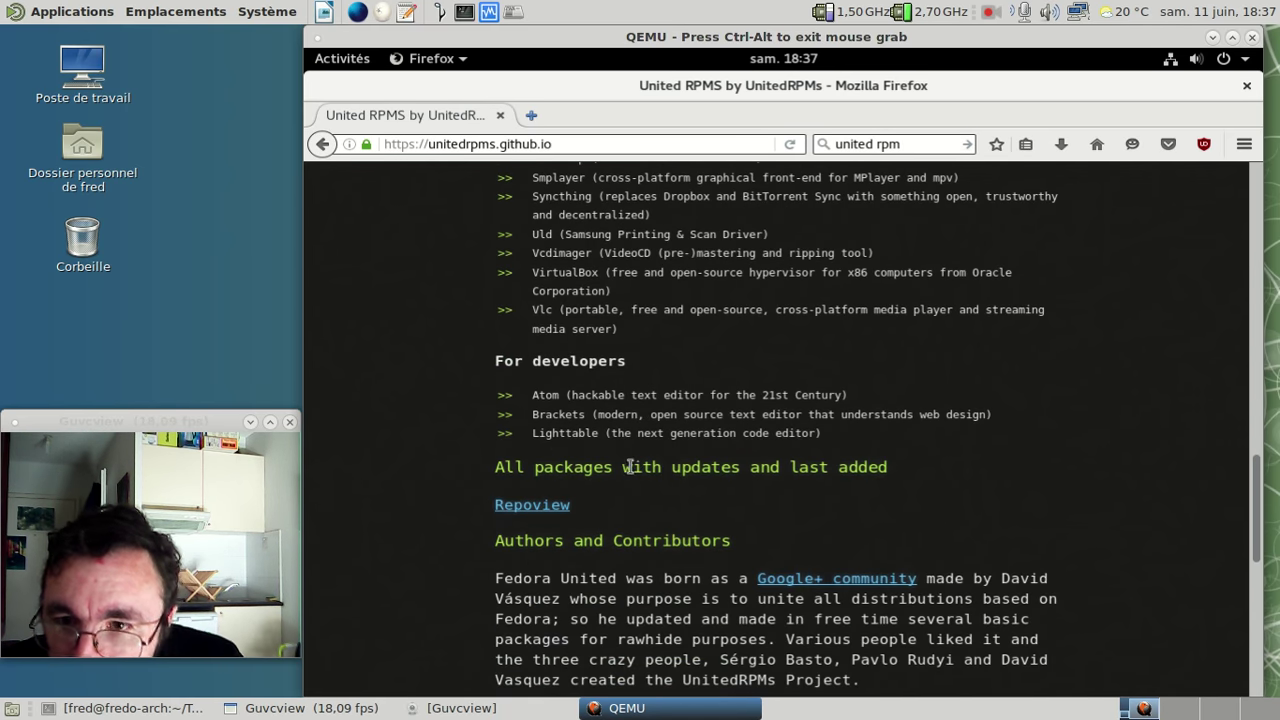
middle_click(563, 506)
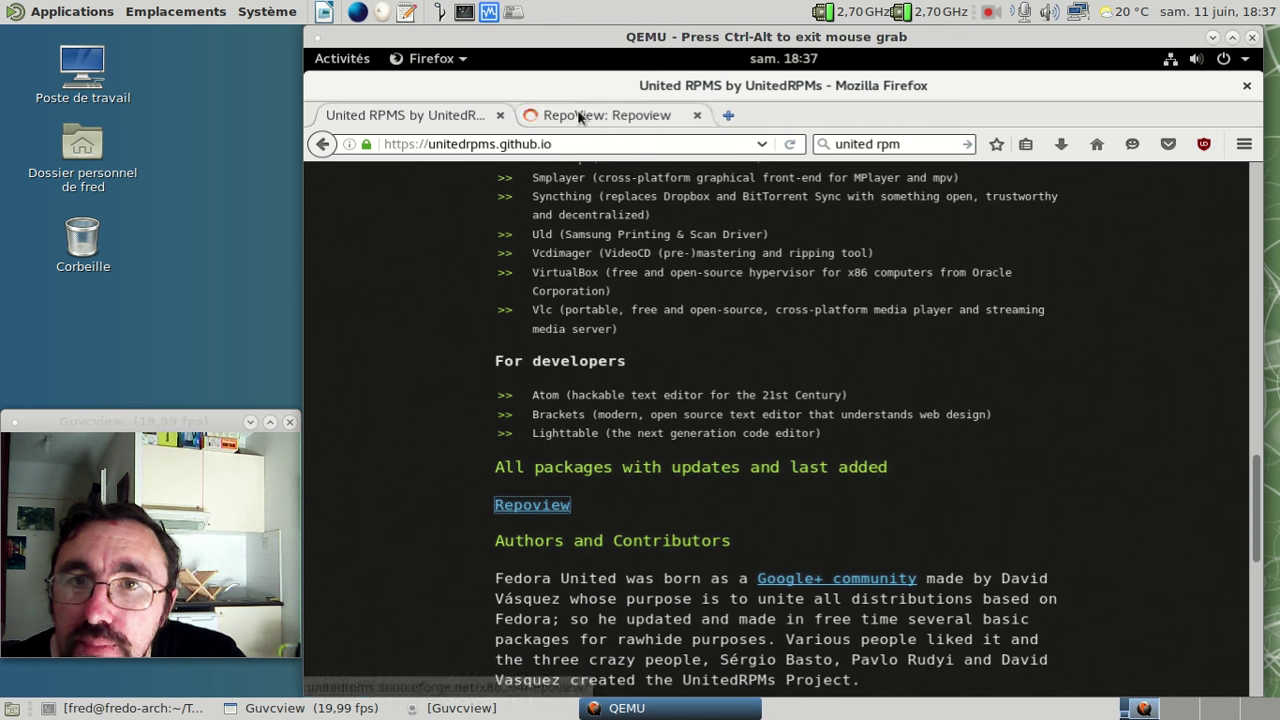
click(579, 114)
click(694, 331)
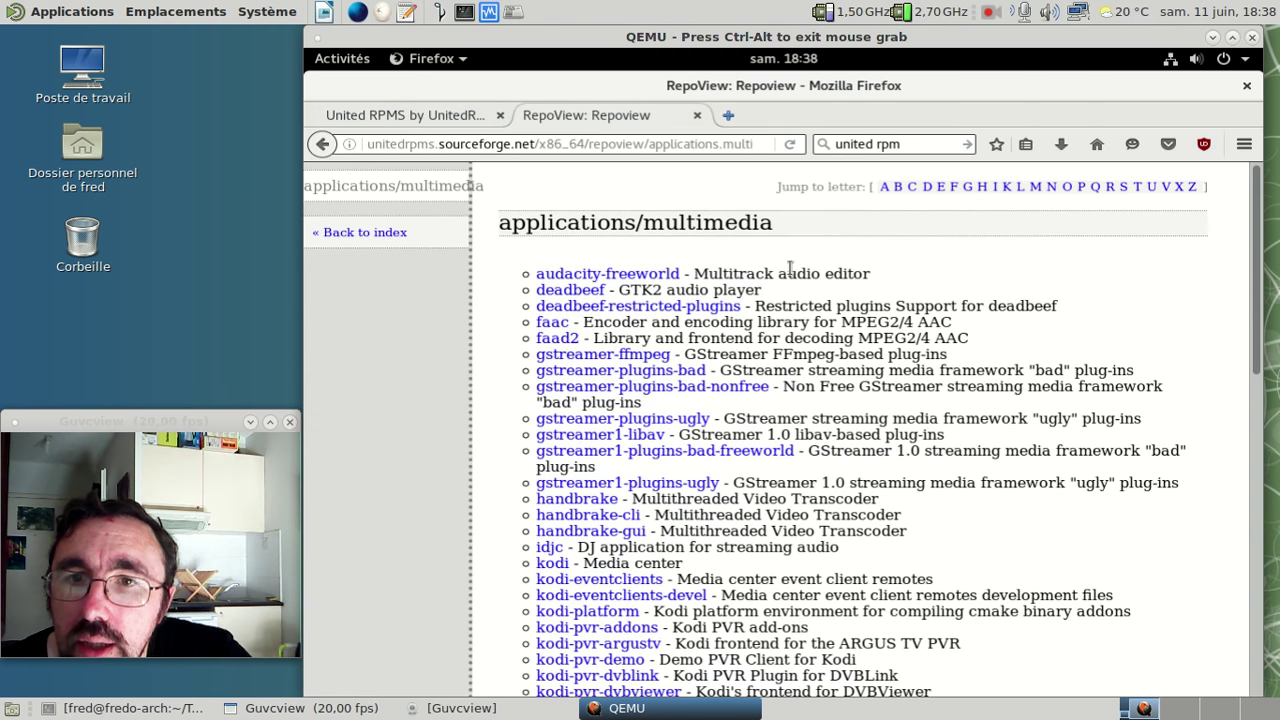
scroll(697, 297, down, 1)
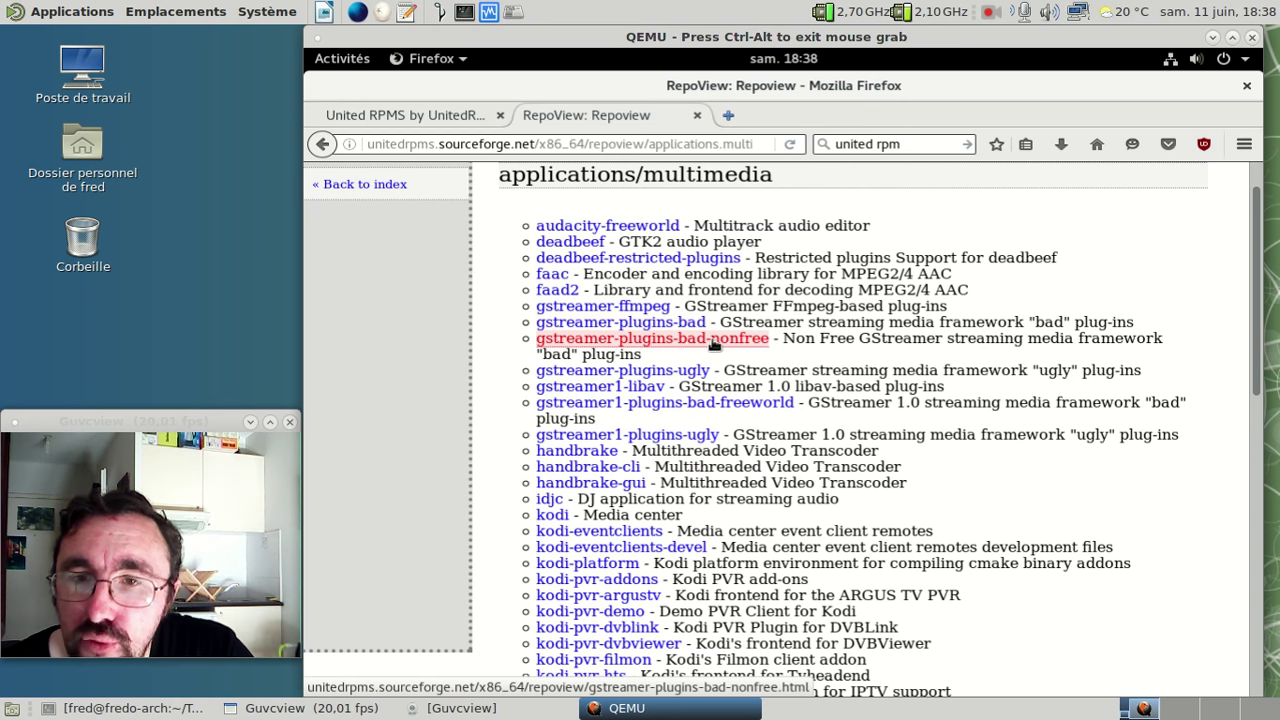
- Return to the UnitedRPMs home page and bring its welcome and enabling instructions into view
click(420, 115)
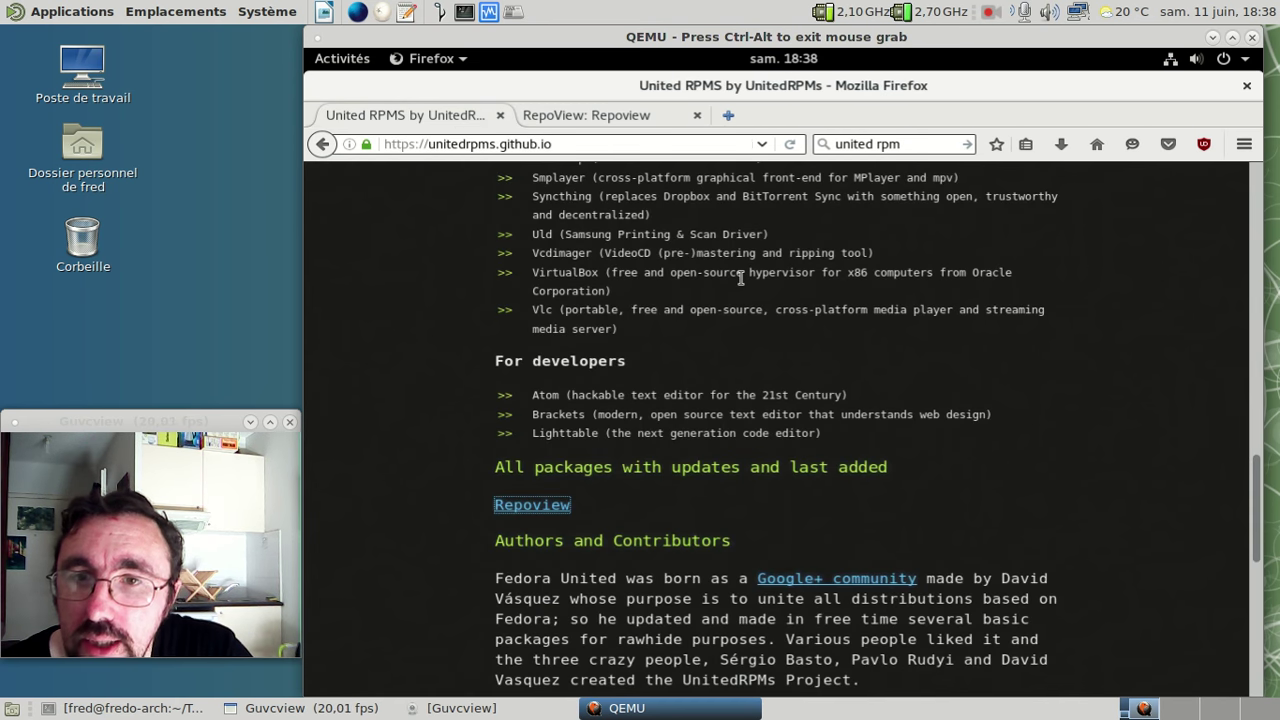
scroll(740, 278, down, 1)
scroll(741, 278, down, 3)
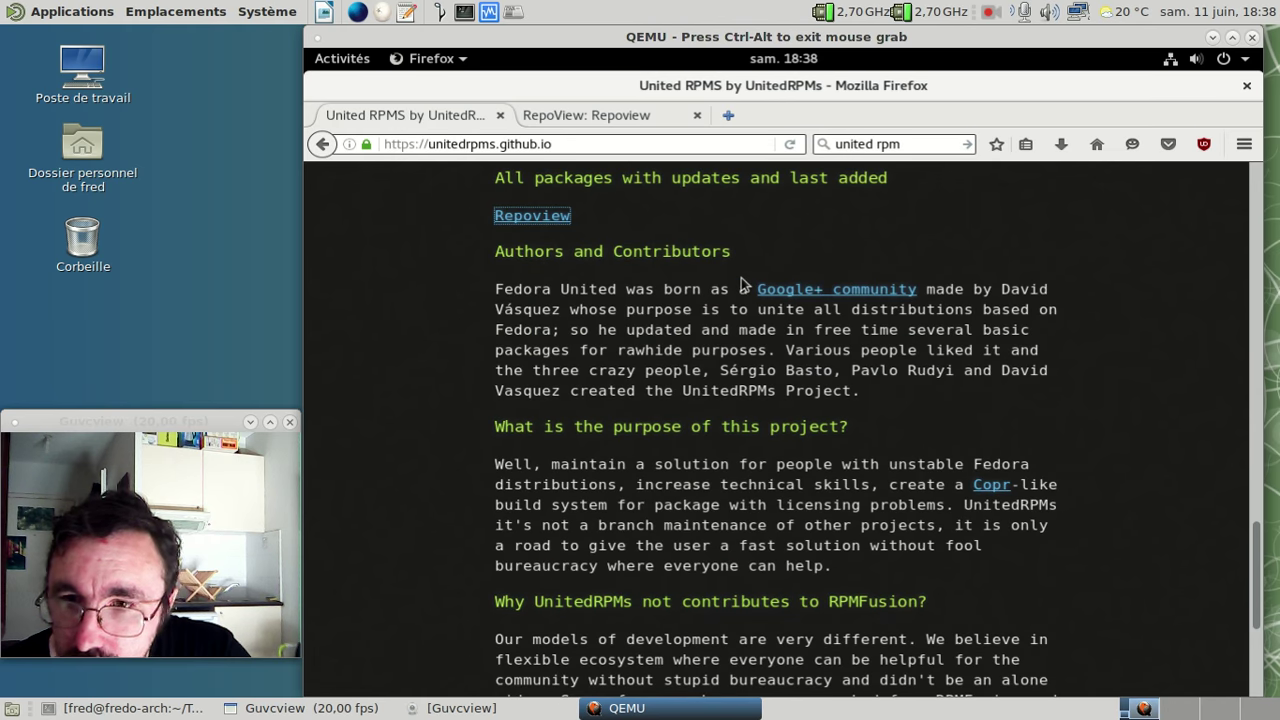
scroll(741, 285, down, 2)
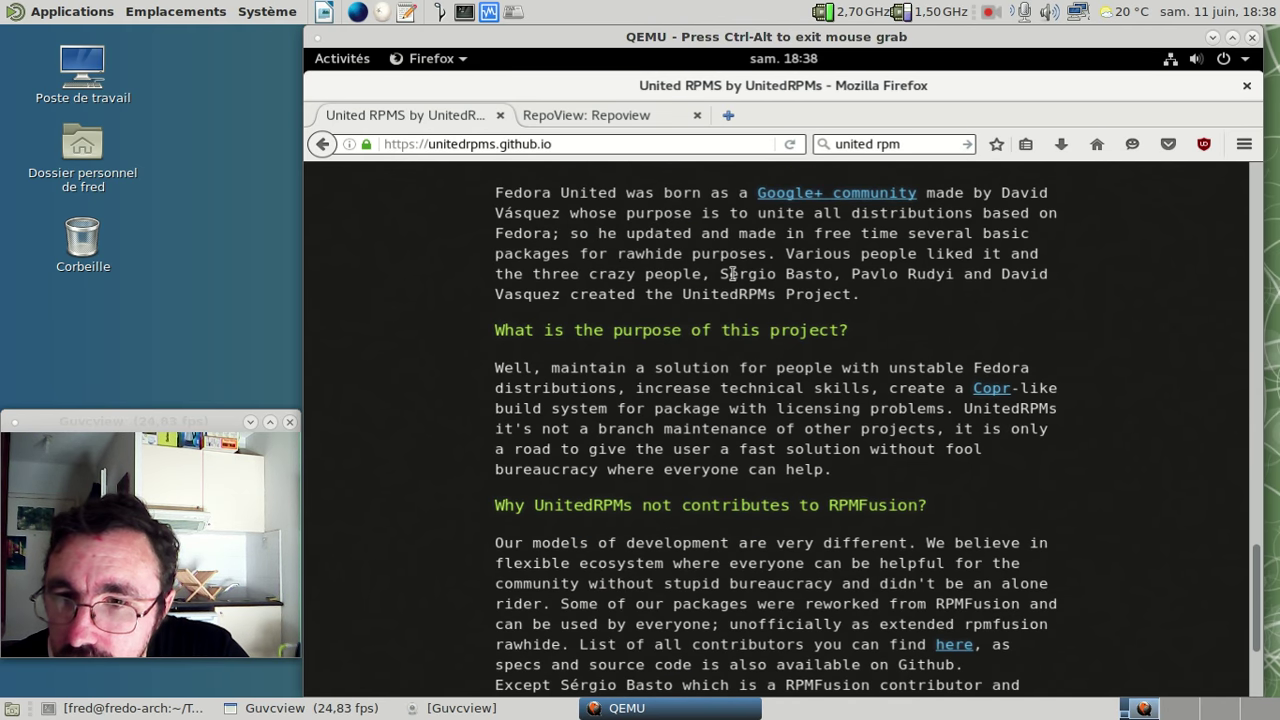
scroll(733, 273, down, 1)
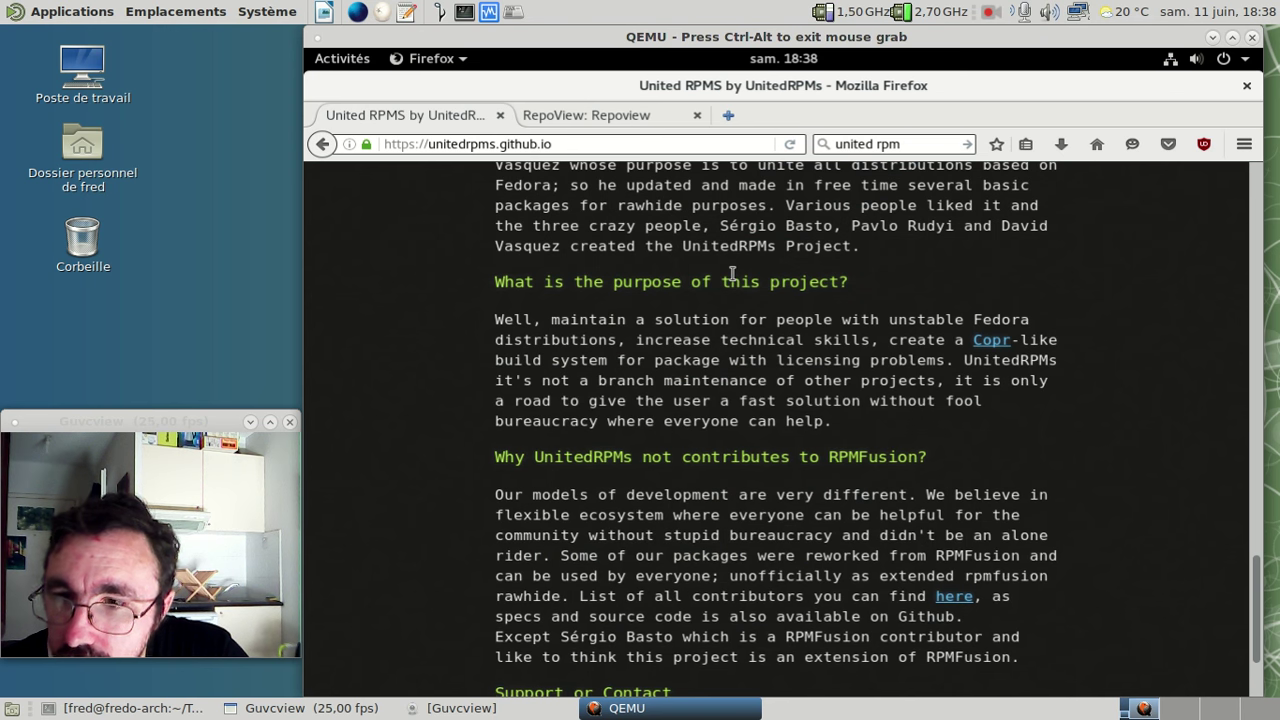
scroll(733, 273, down, 3)
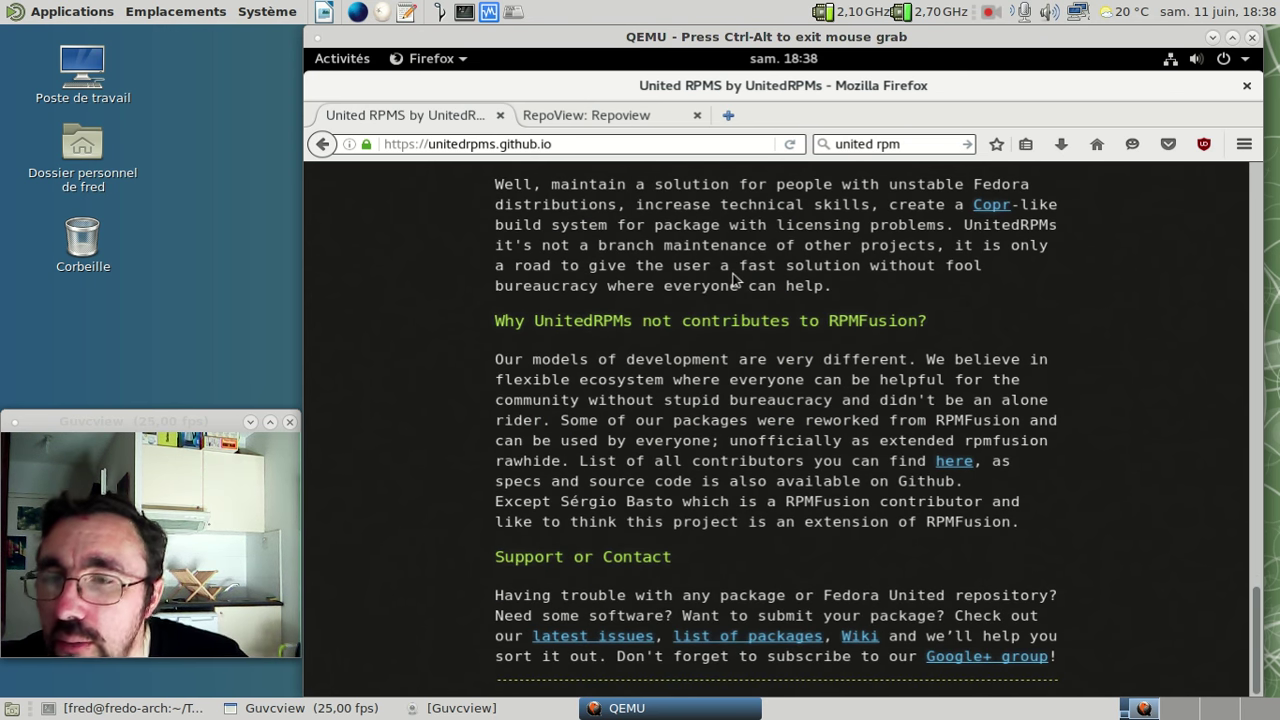
drag(1257, 612, 1203, 212)
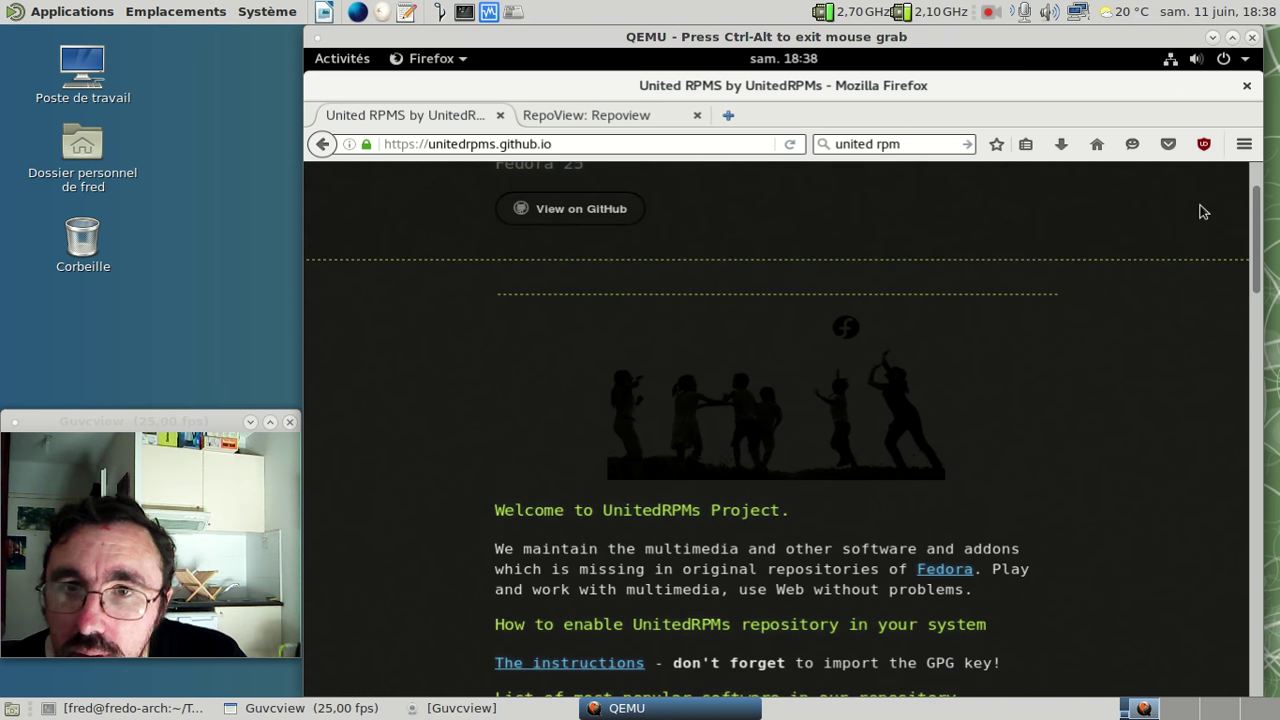
scroll(996, 338, down, 2)
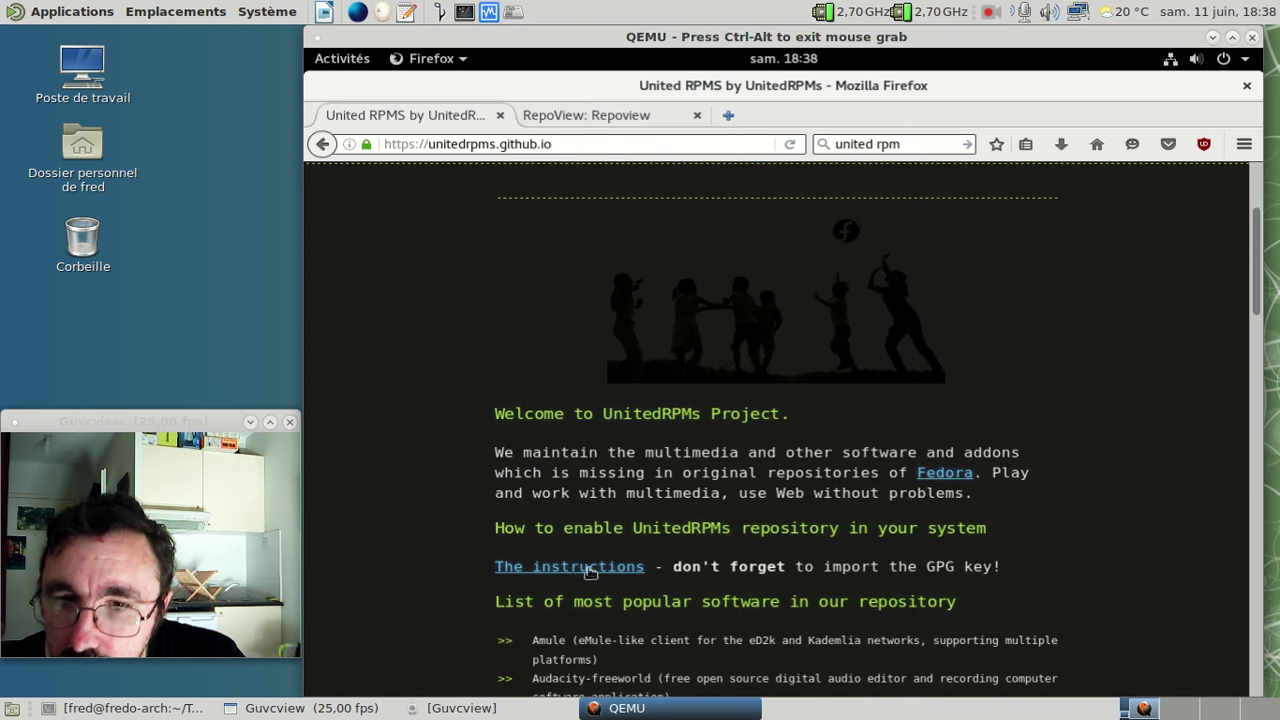
- Open UnitedRPMs' README instructions and select the Command Line Setup su -c dnf install command
click(580, 568)
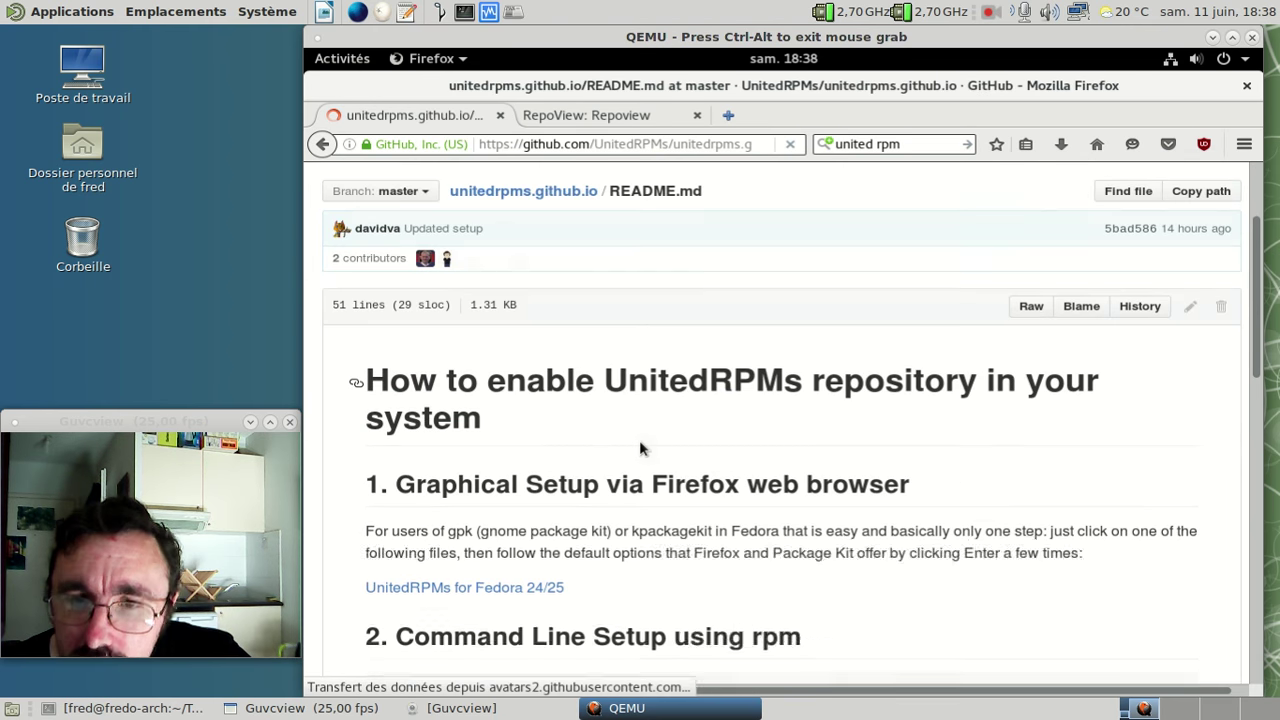
scroll(639, 440, down, 3)
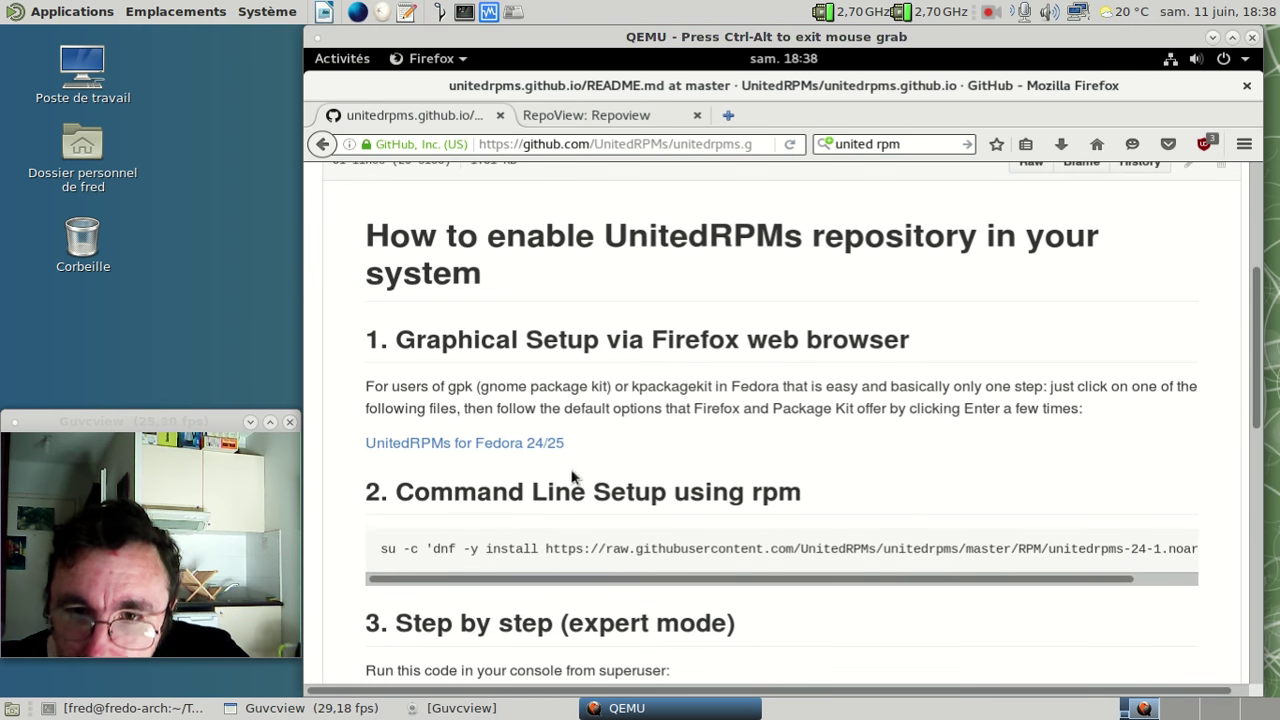
drag(381, 548, 1199, 556)
key(ctrl+c)
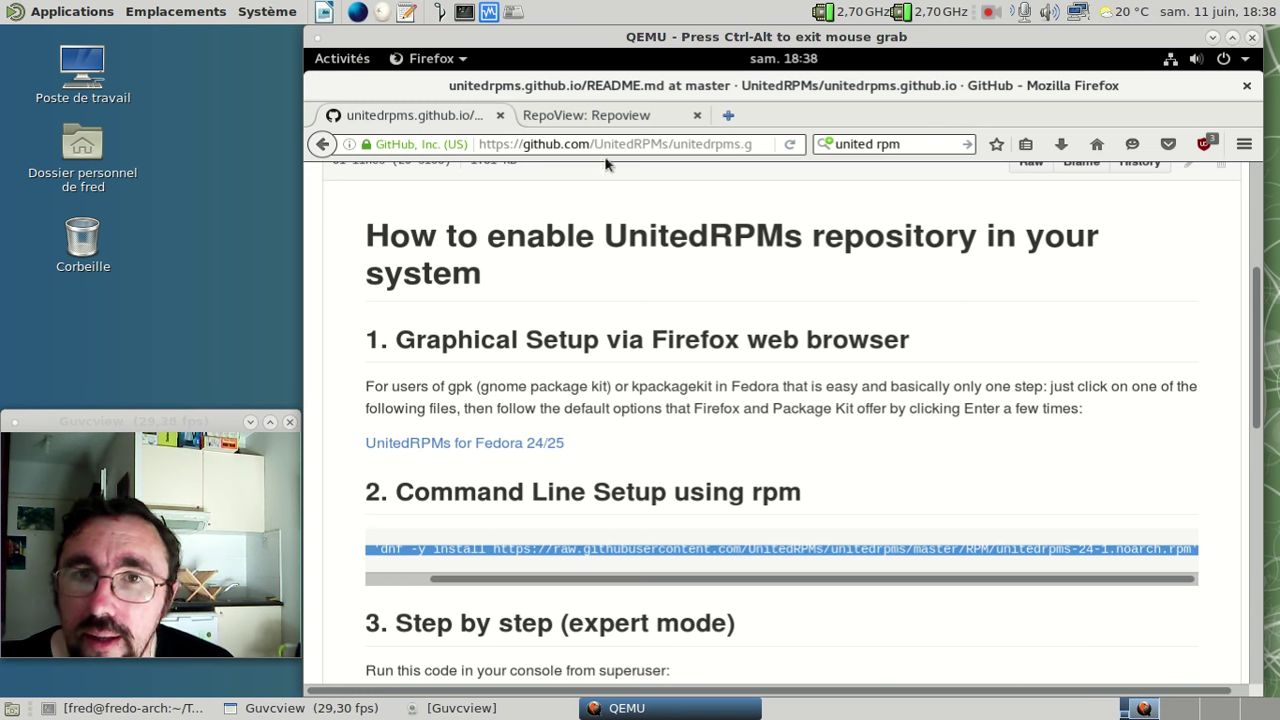
click(352, 62)
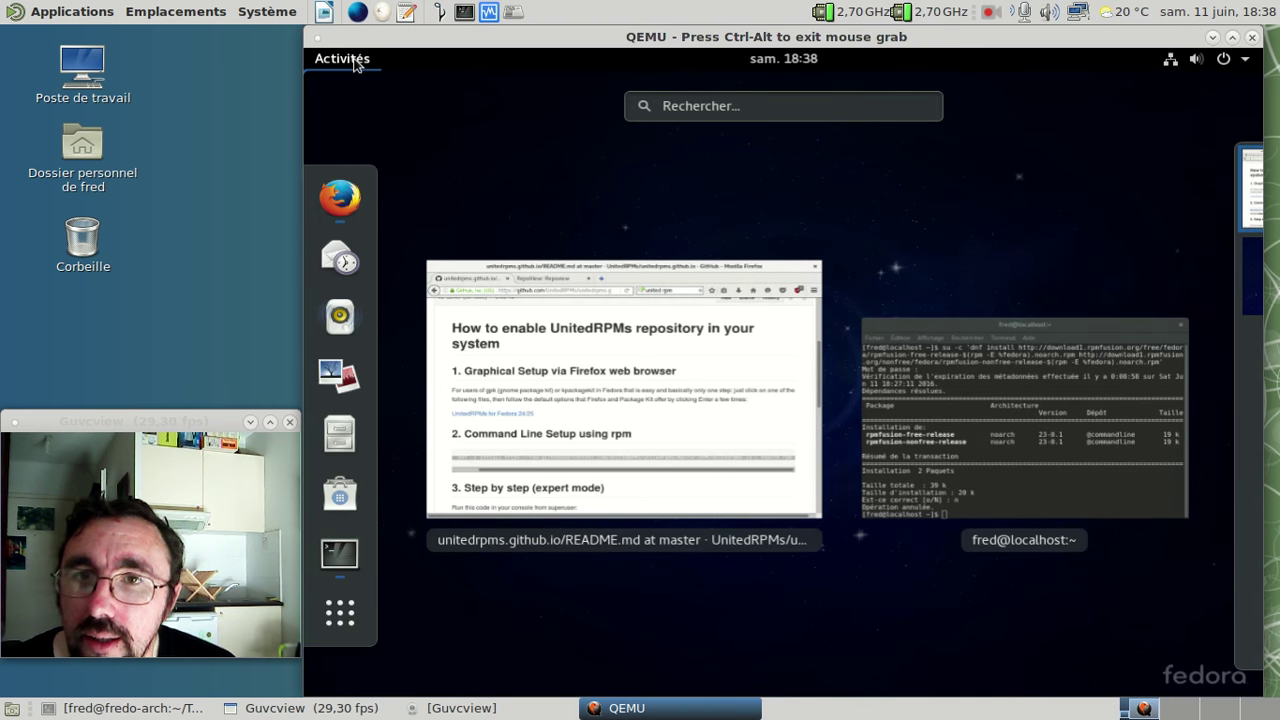
- Paste and run the unitedrpms install command with the root password, installing unitedrpms 24-1
click(943, 415)
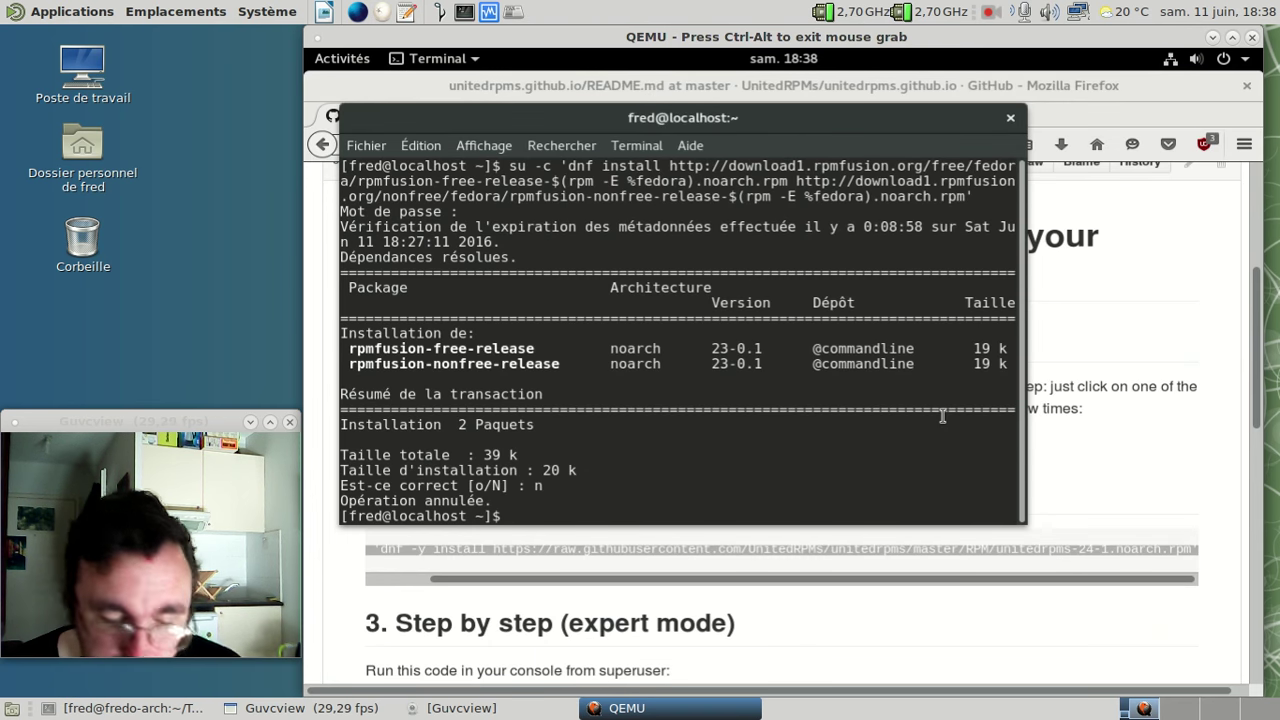
middle_click(943, 415)
key(Return)
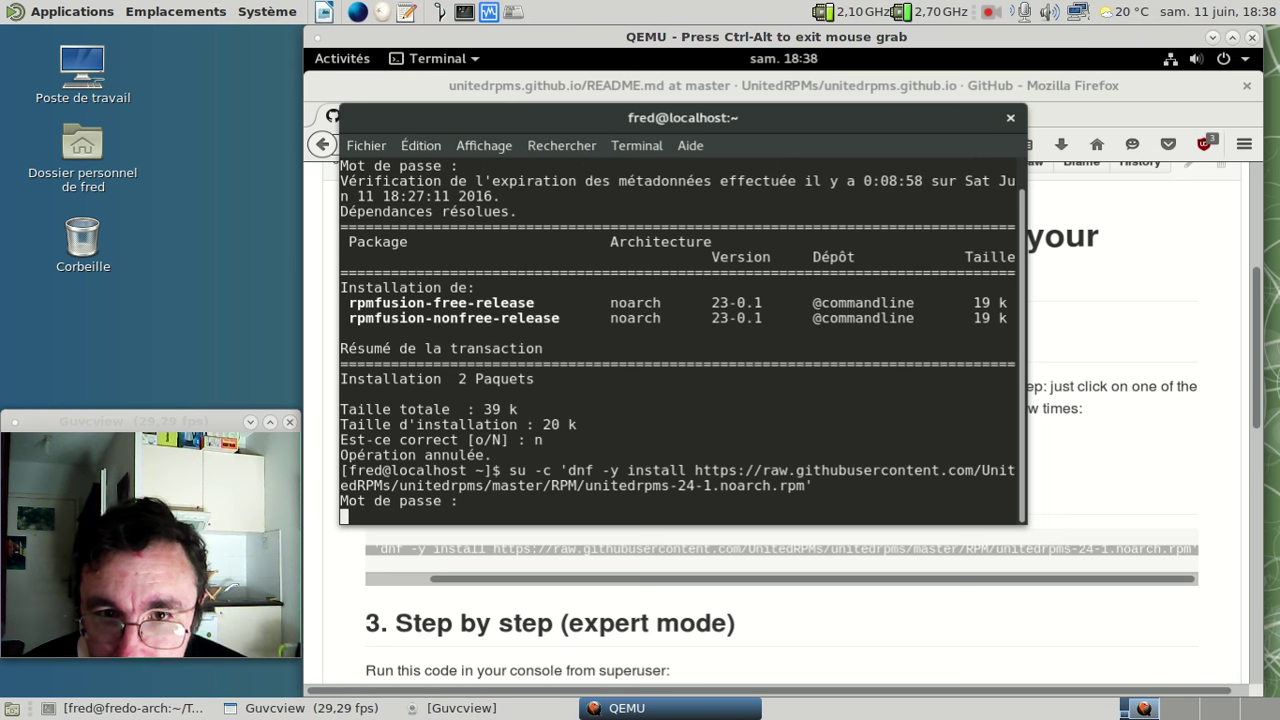
key(Up)
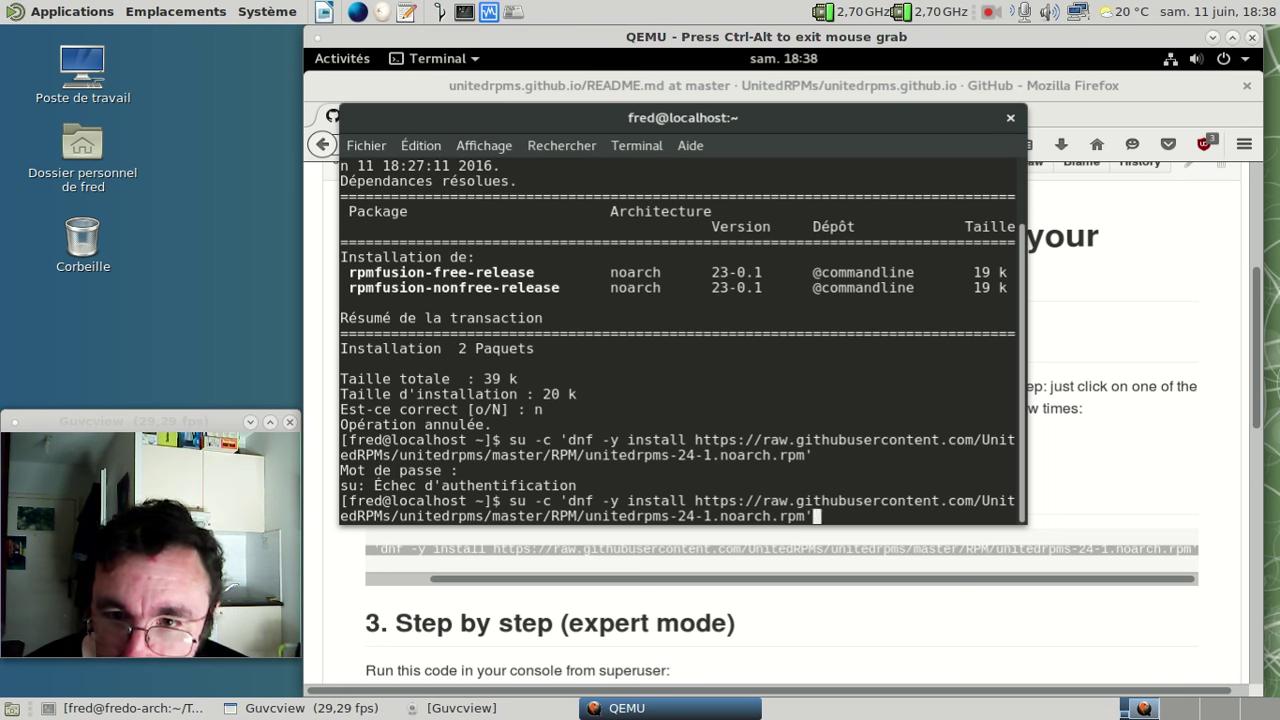
key(Return)
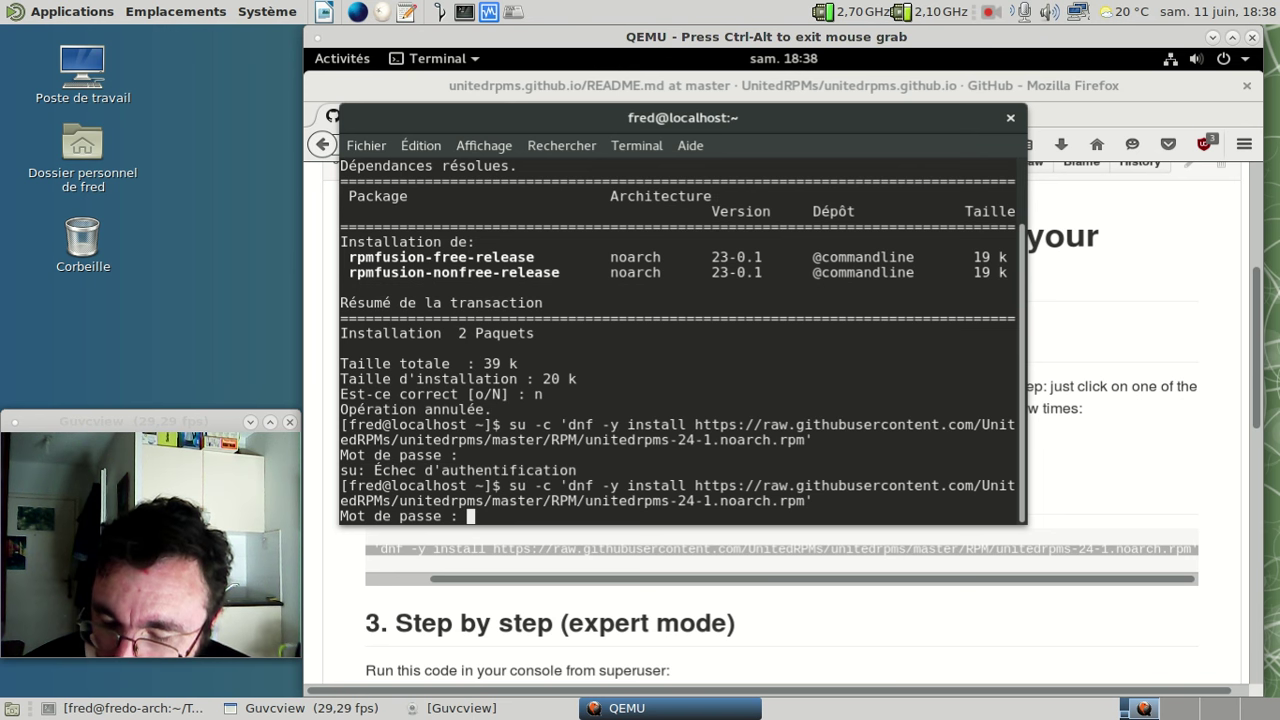
key(Return)
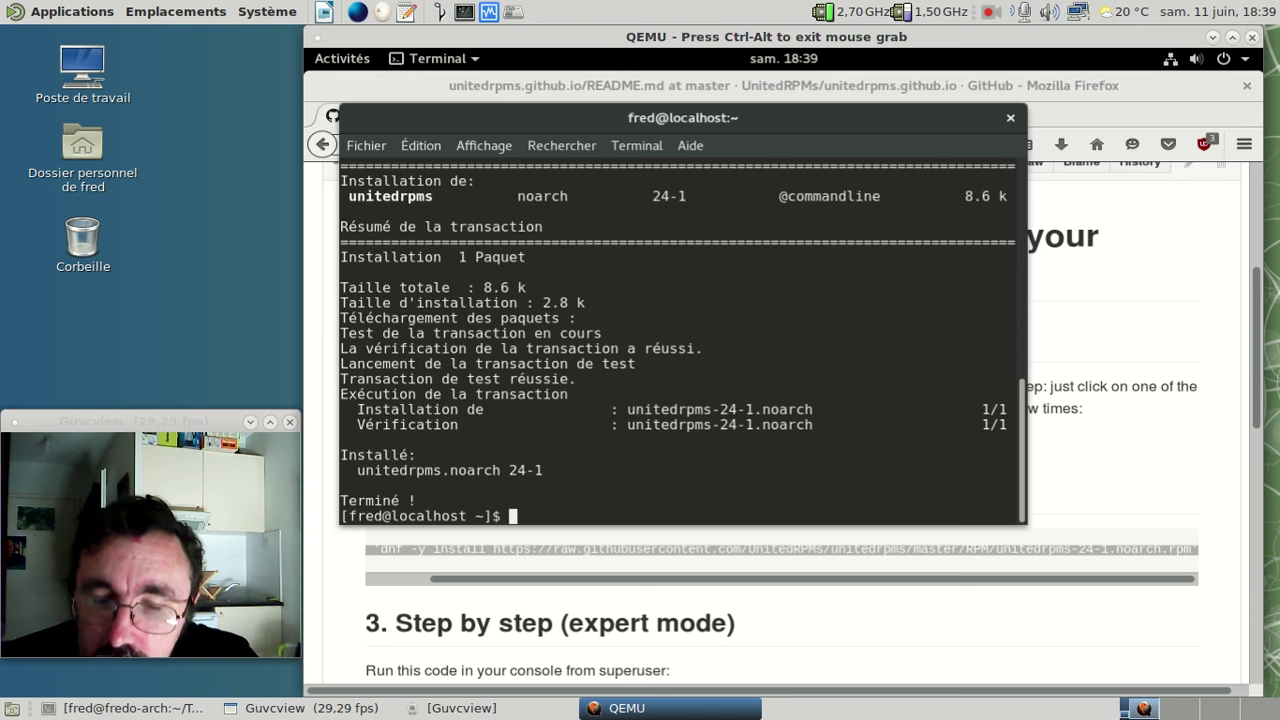
- Recall the last command and trim it back to su -c 'dnf
key(Up)
key(BackSpace)
key(BackSpace)
key(BackSpace)
key(BackSpace)
key(BackSpace)
key(BackSpace)
key(BackSpace)
key(BackSpace)
key(BackSpace)
key(BackSpace)
key(BackSpace)
key(BackSpace)
key(BackSpace)
key(BackSpace)
key(BackSpace)
key(BackSpace)
key(BackSpace)
key(BackSpace)
key(BackSpace)
key(BackSpace)
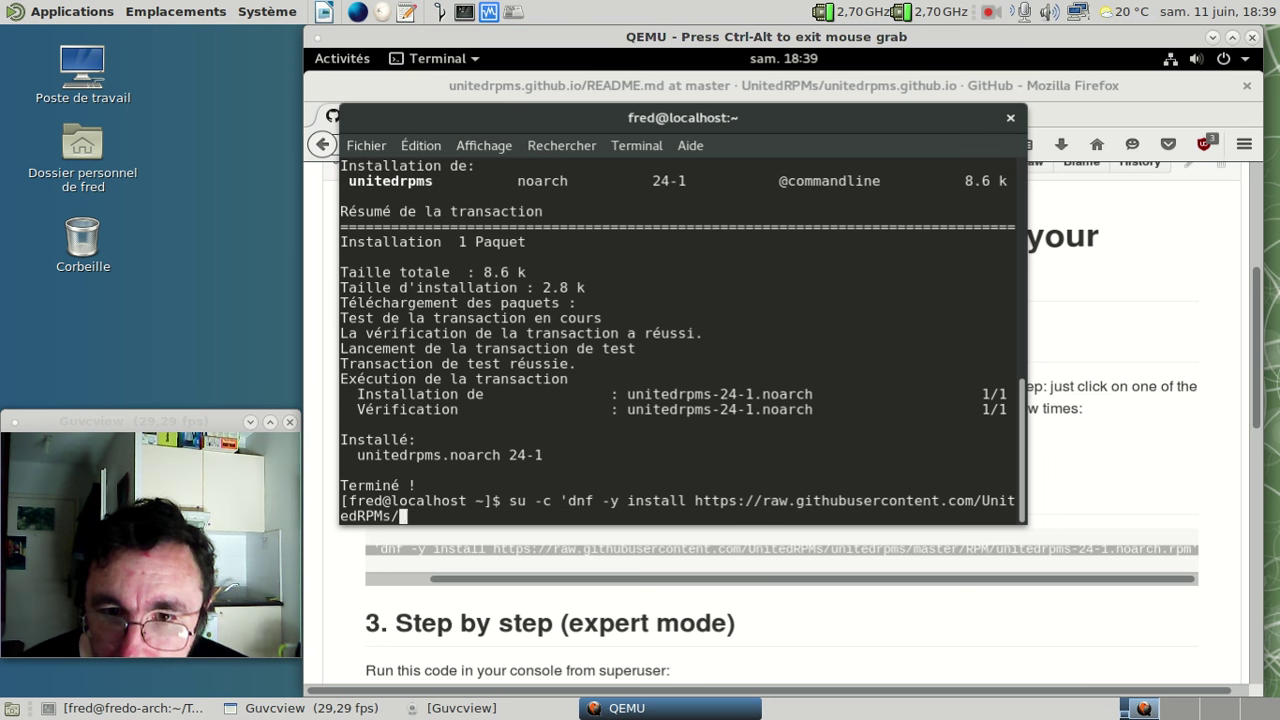
key(BackSpace)
key(BackSpace)
key(BackSpace)
key(BackSpace)
key(BackSpace)
key(BackSpace)
key(BackSpace)
key(BackSpace)
key(BackSpace)
key(BackSpace)
key(BackSpace)
key(BackSpace)
key(BackSpace)
key(BackSpace)
key(BackSpace)
key(BackSpace)
key(BackSpace)
key(BackSpace)
key(BackSpace)
key(BackSpace)
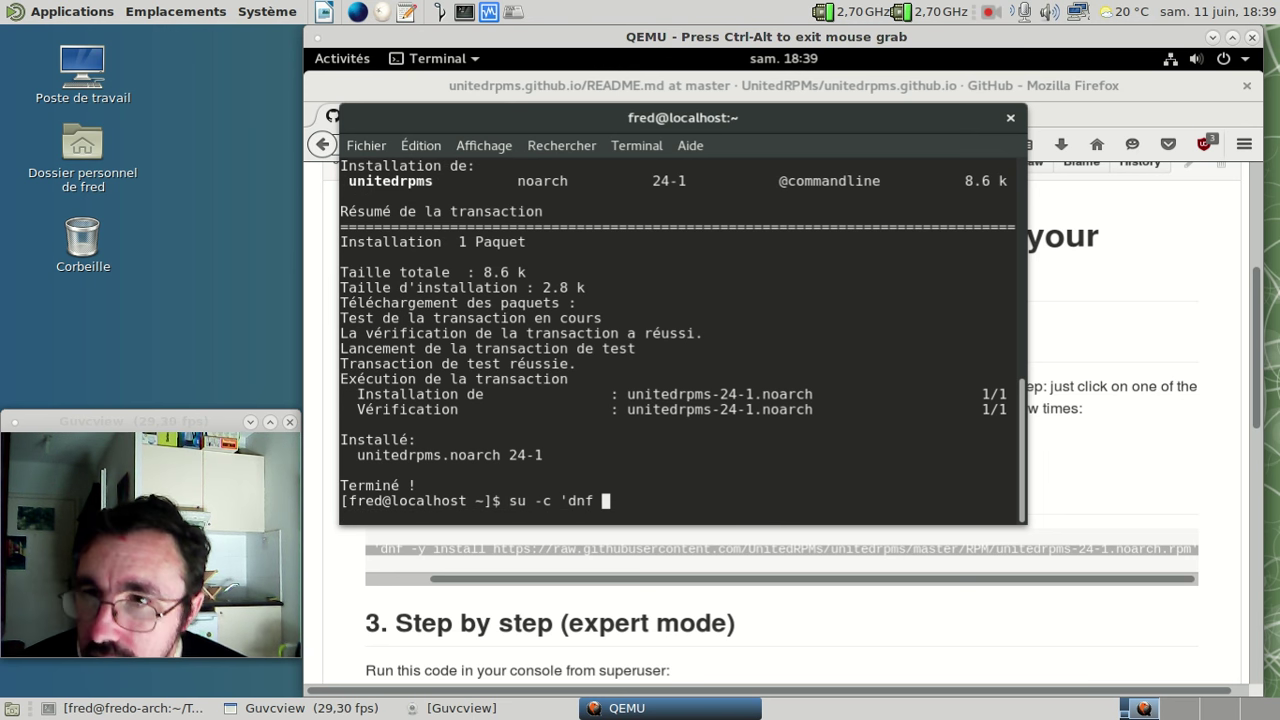
click(1140, 413)
- Scroll the README to the 'How to install all GStreamer codecs' command, then return to the terminal
scroll(1140, 413, down, 5)
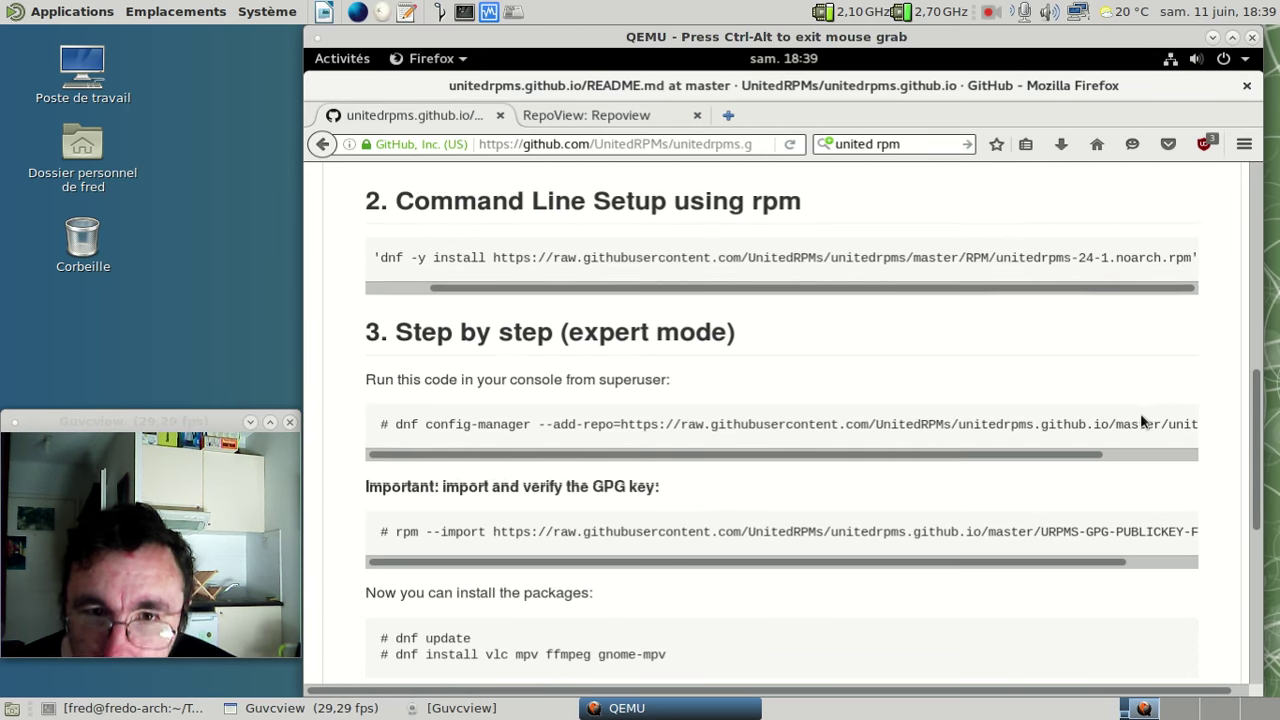
scroll(1141, 420, down, 2)
scroll(1142, 420, down, 2)
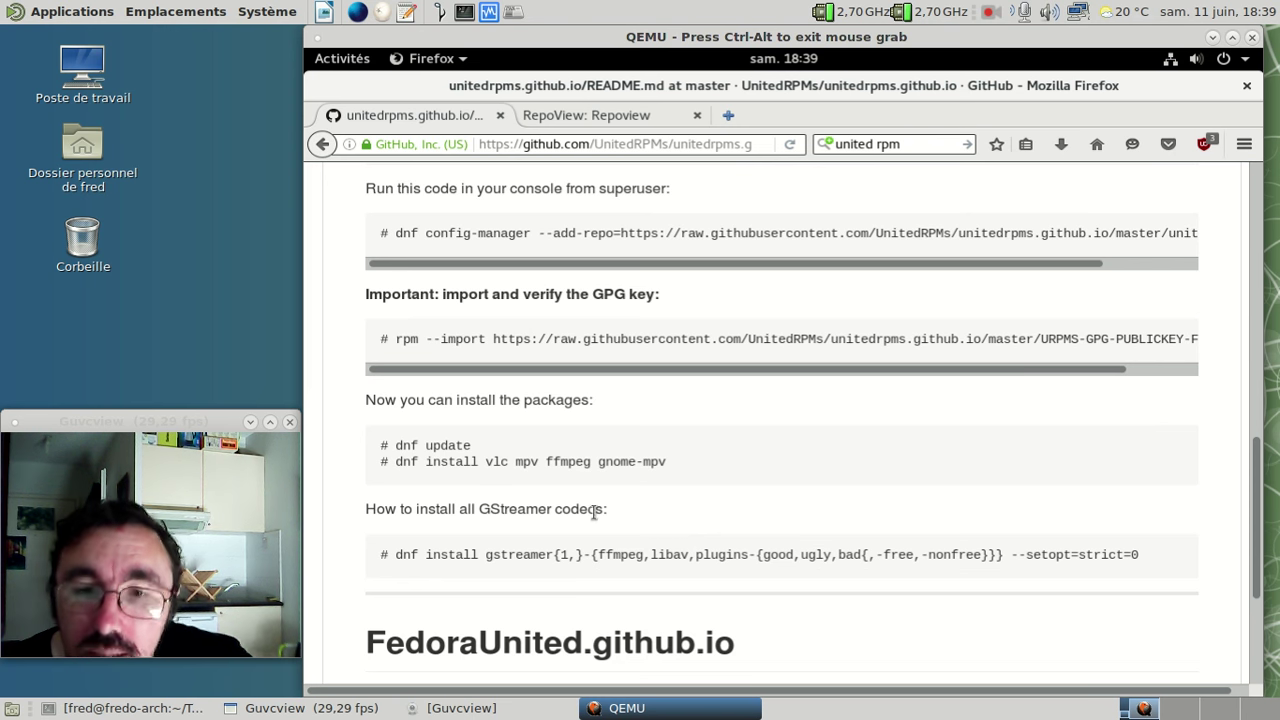
key(alt+Tab)
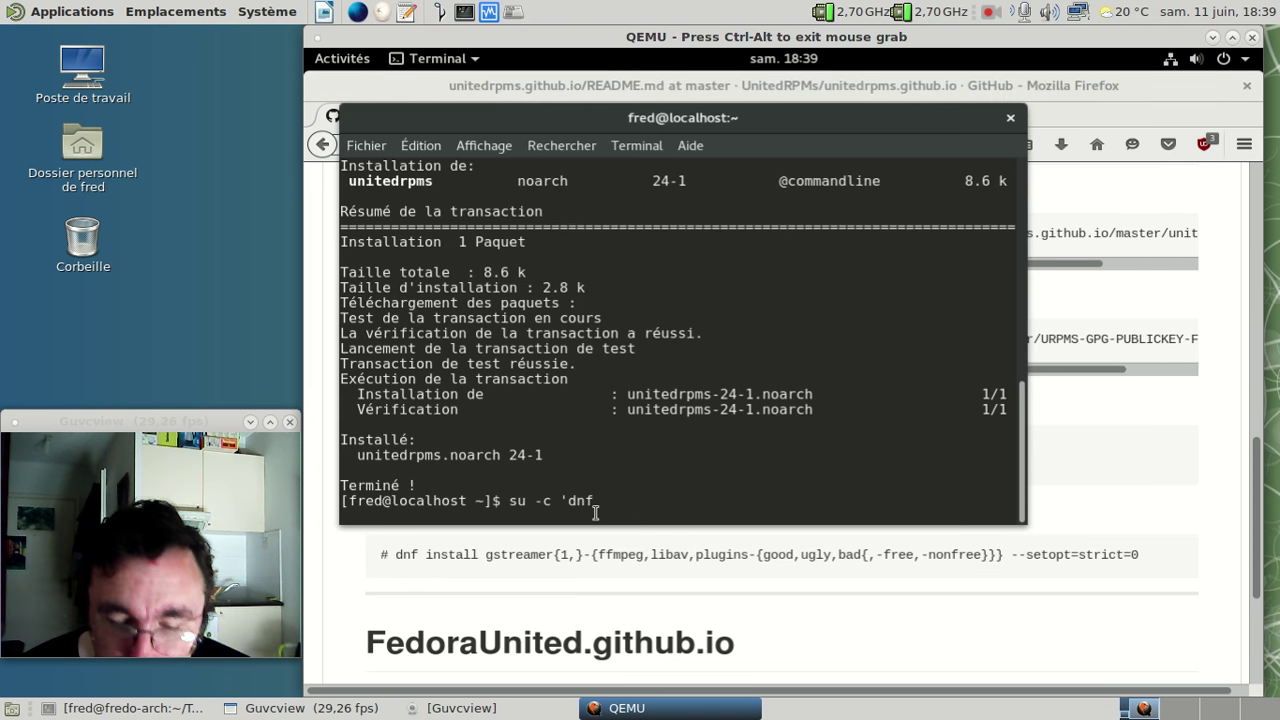
- Run sudo dnf update, accept the UnitedRPMs GPG key, then select the GStreamer codecs command in the README
key(BackSpace)
key(BackSpace)
key(BackSpace)
key(BackSpace)
key(BackSpace)
key(BackSpace)
key(BackSpace)
key(BackSpace)
text(do dnf )
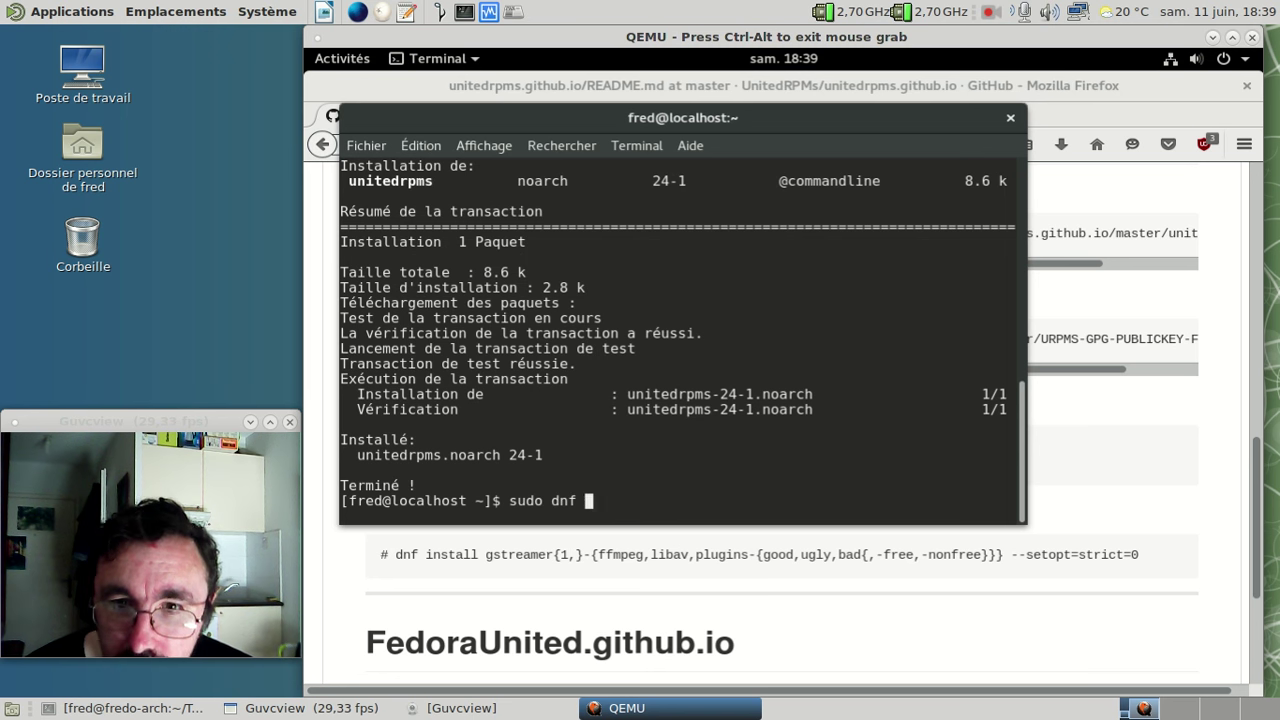
text(update)
key(Return)
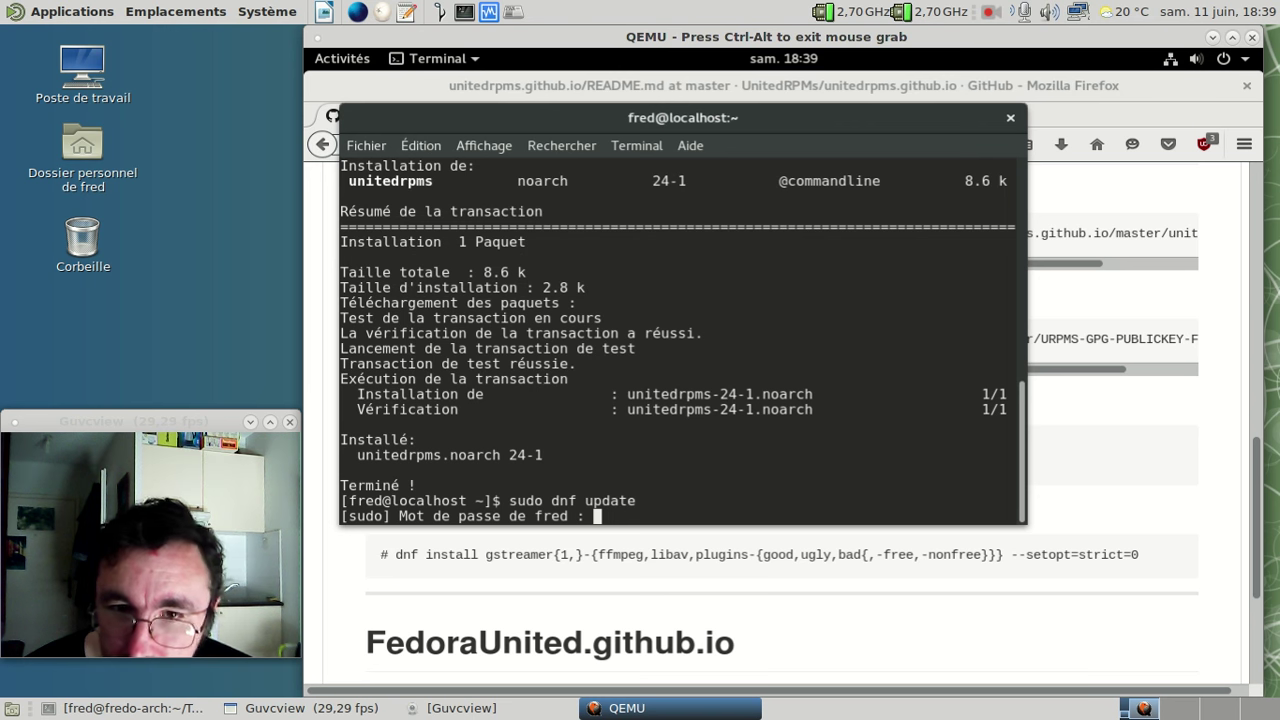
key(Return)
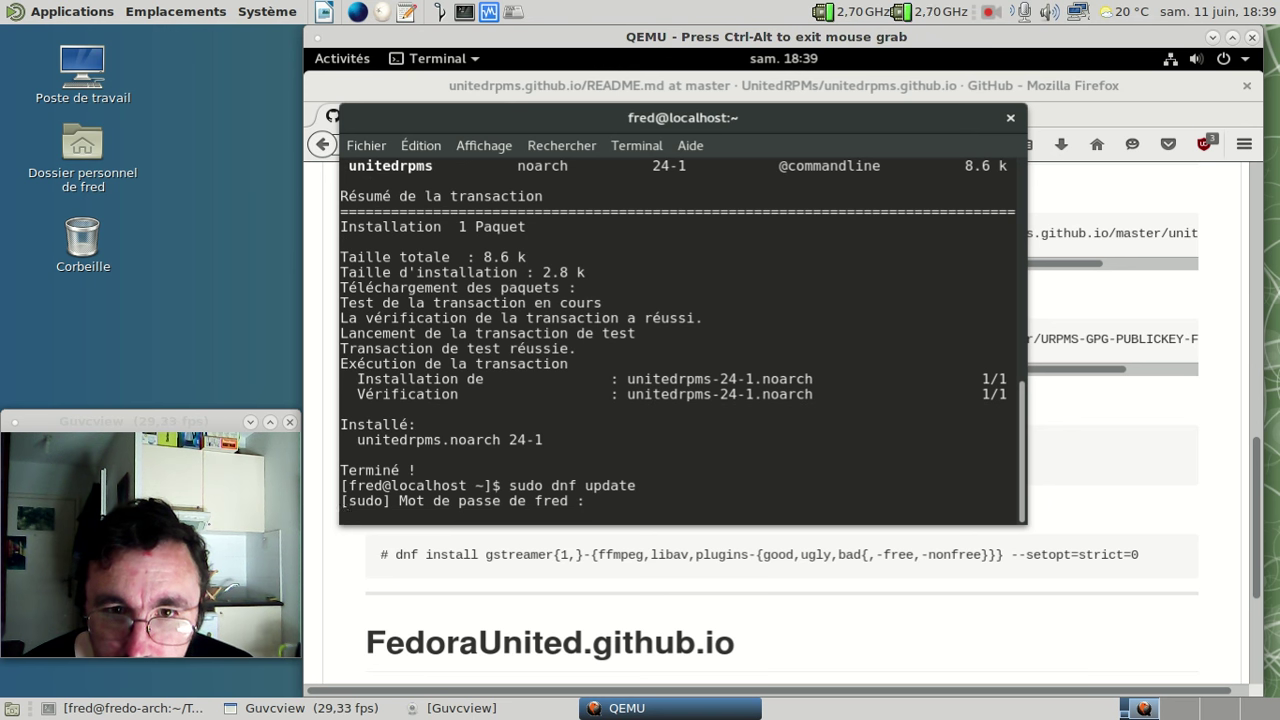
key(Return)
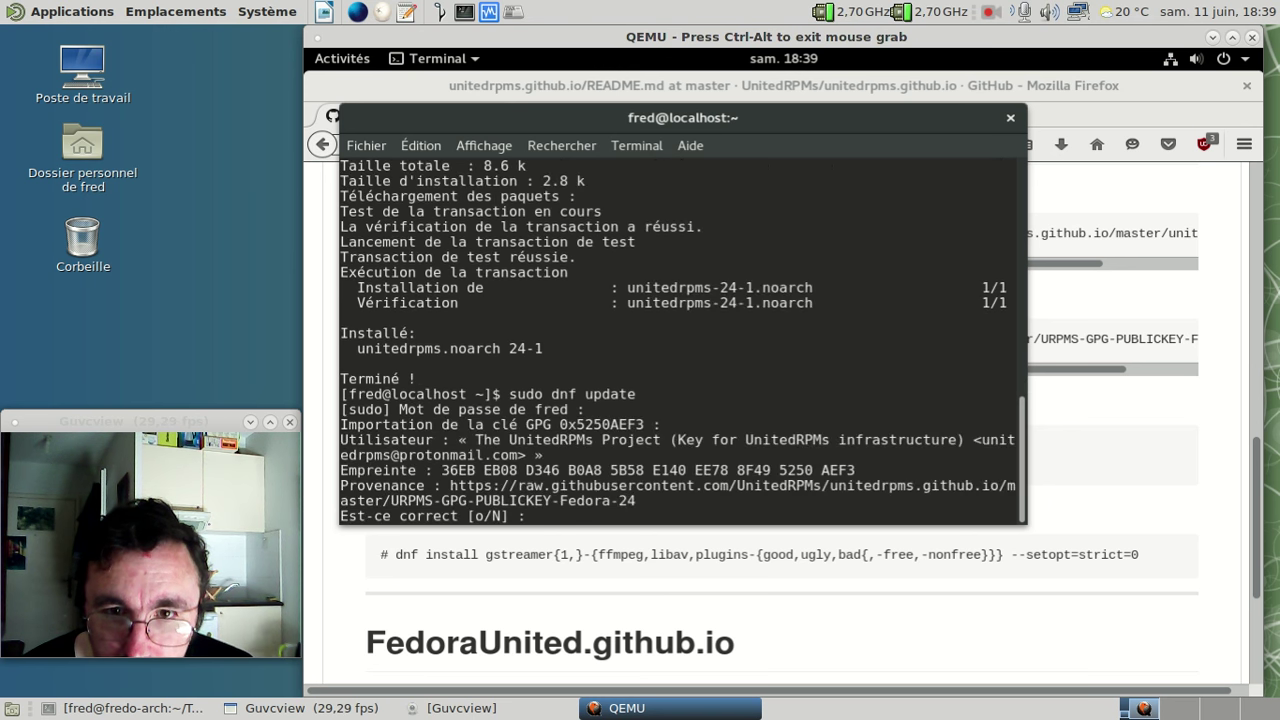
text(o)
key(Return)
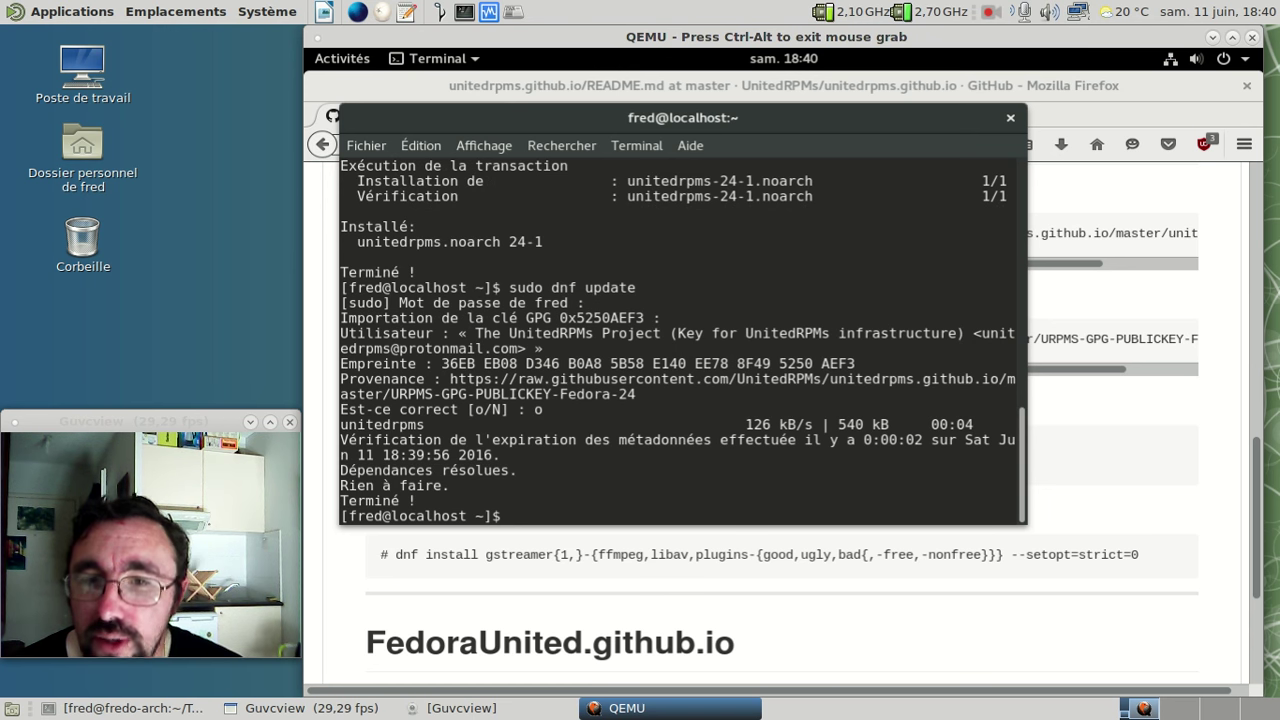
drag(398, 554, 1182, 562)
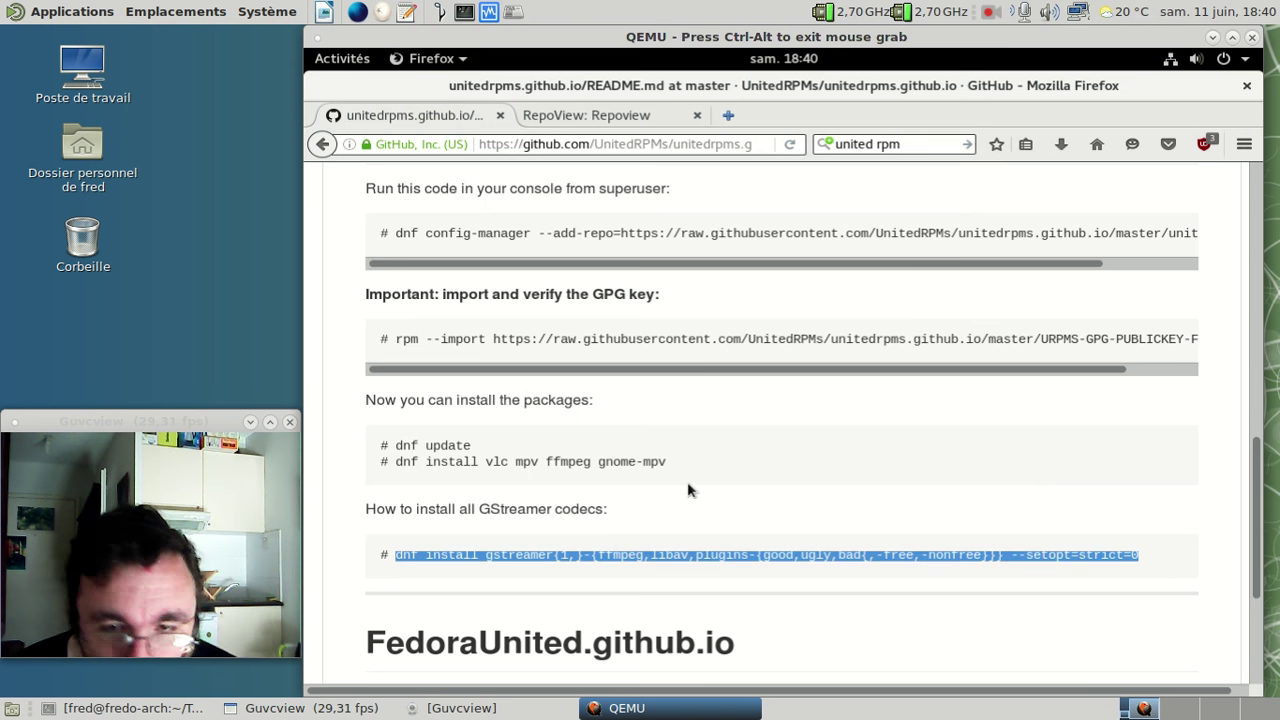
- Run the pasted GStreamer codecs install command with sudo and confirm the 43-package transaction
key(alt+Tab)
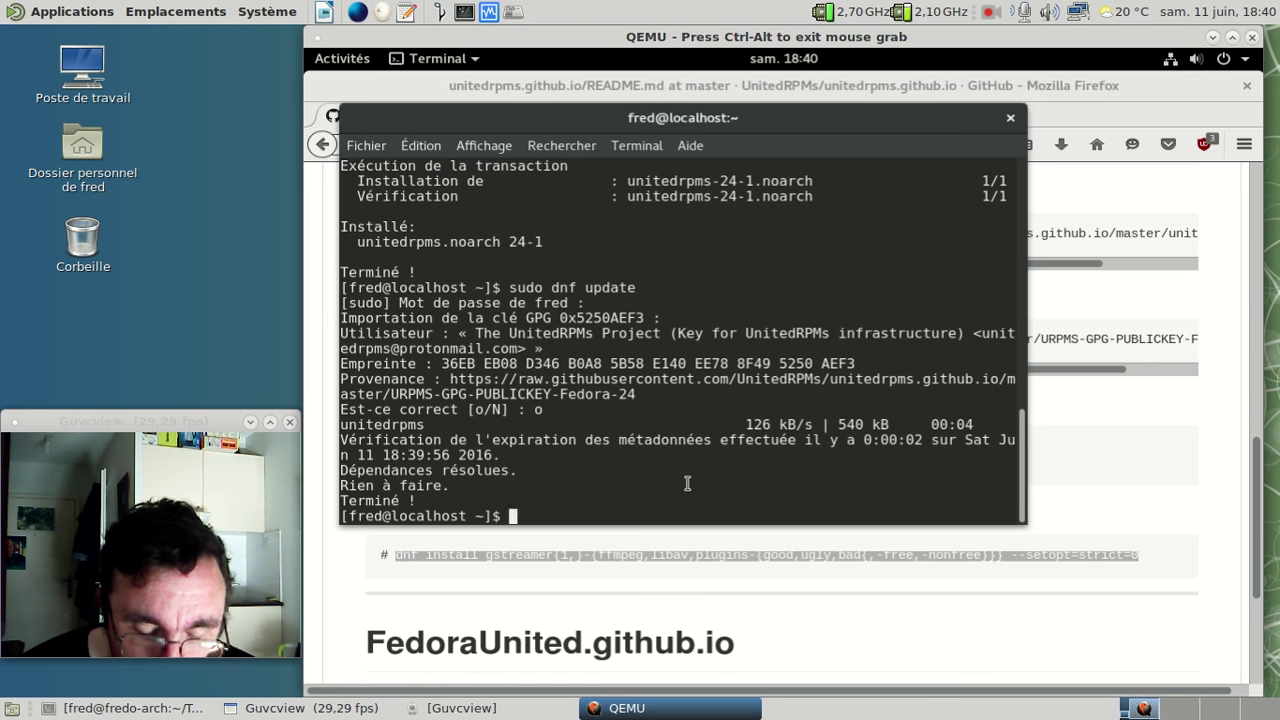
text(sudo)
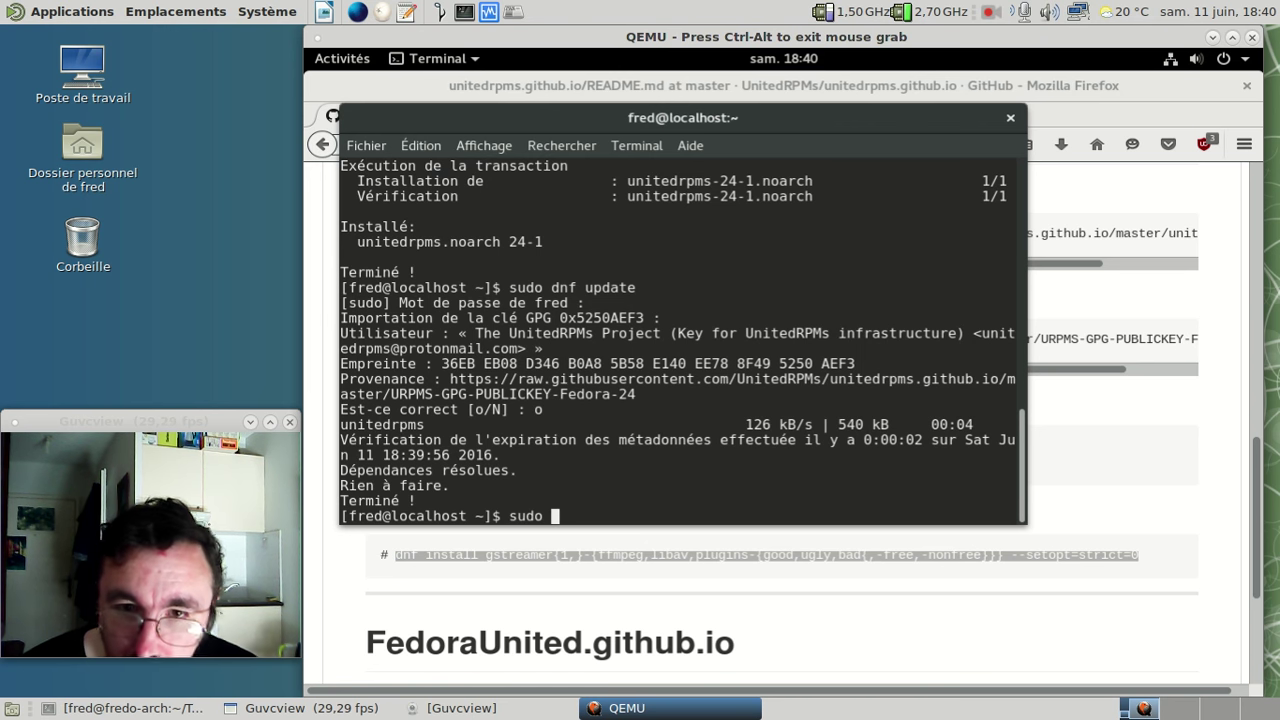
text(dnf install gstreamer{1,}-{ffmpeg,libav,plugins-{good,ugly,bad{,-free,-nonfree}}} --setopt=strict=0)
key(Return)
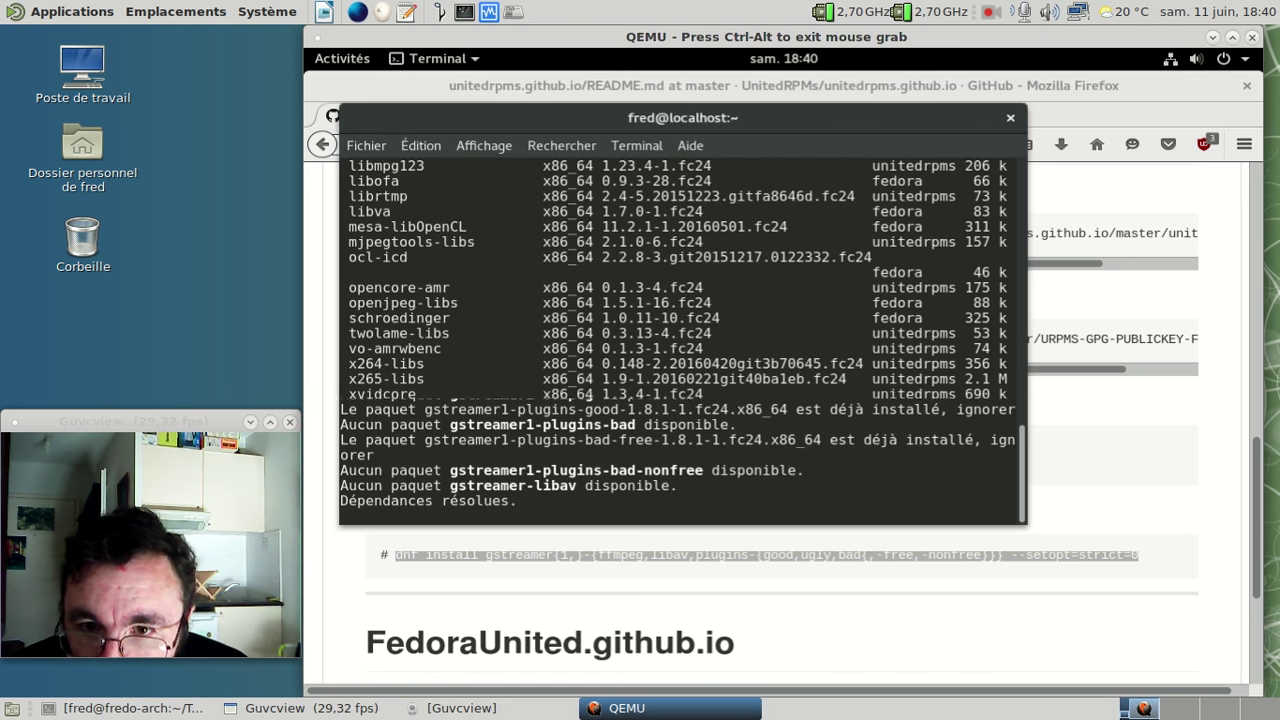
text(p)
key(BackSpace)
text(o)
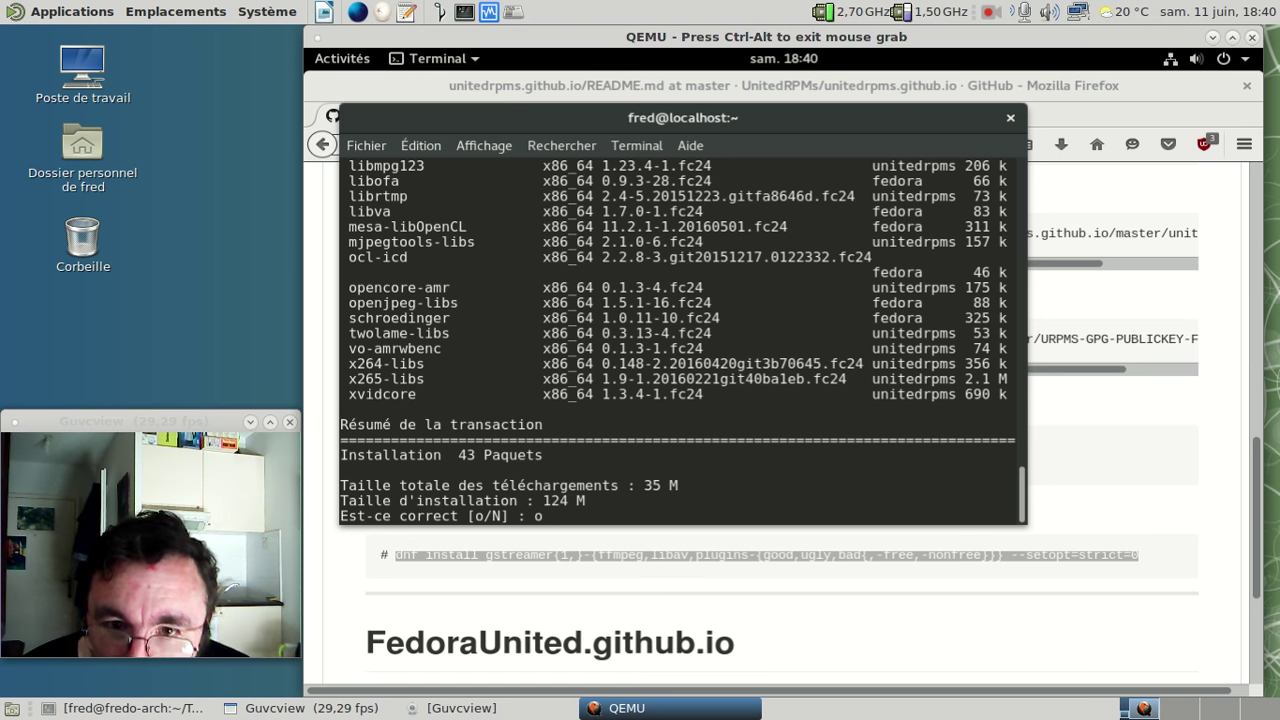
key(Return)
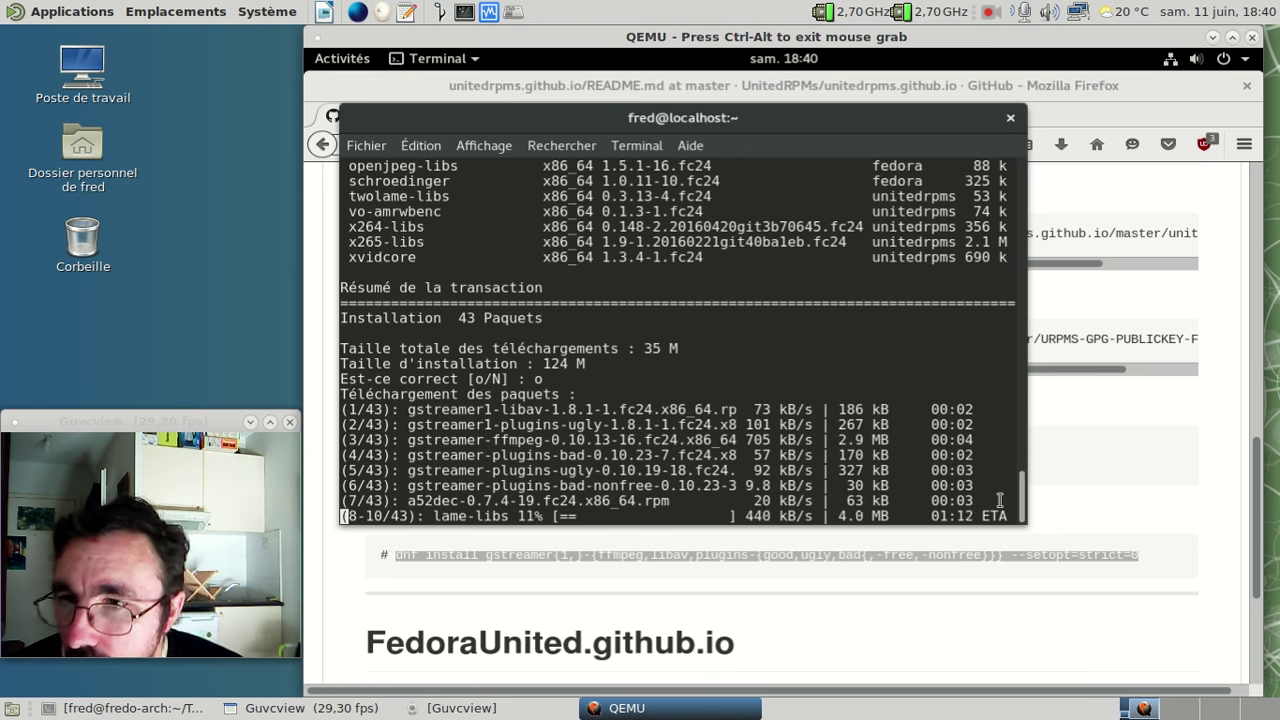
click(1102, 481)
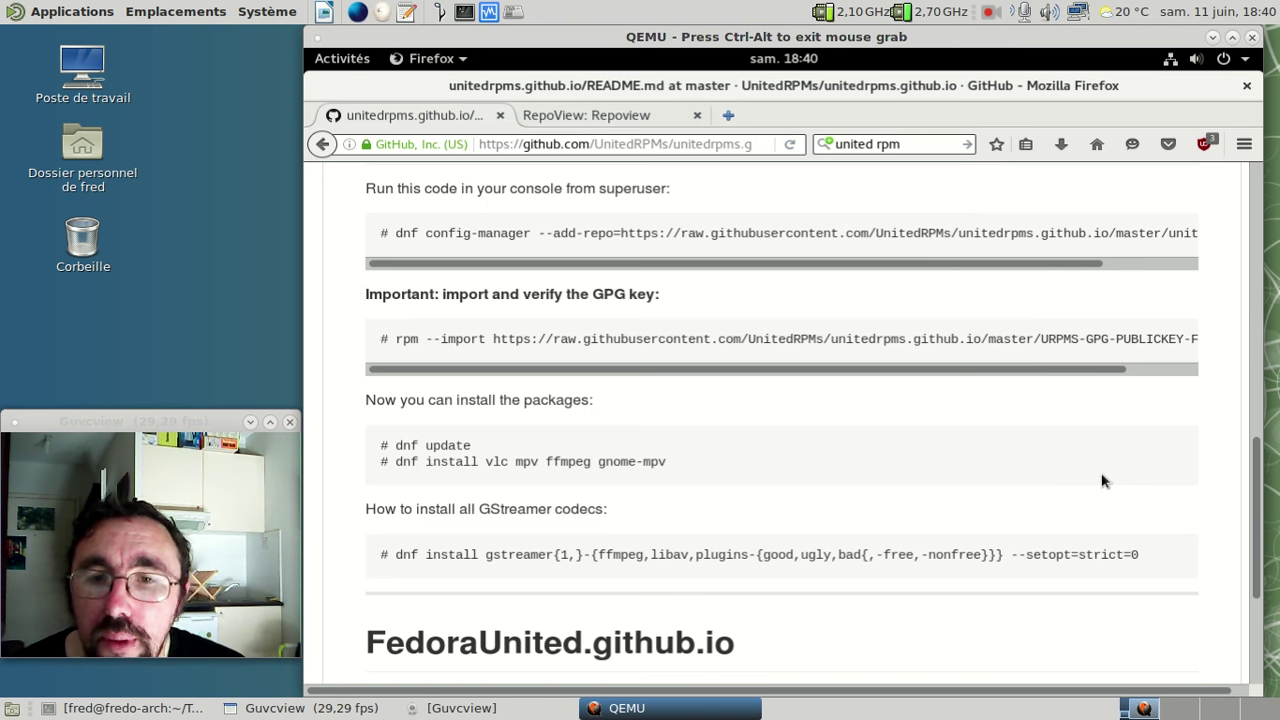
- Close the Firefox window and confirm closing both open tabs with 'Fermer les onglets'
scroll(1094, 473, down, 1)
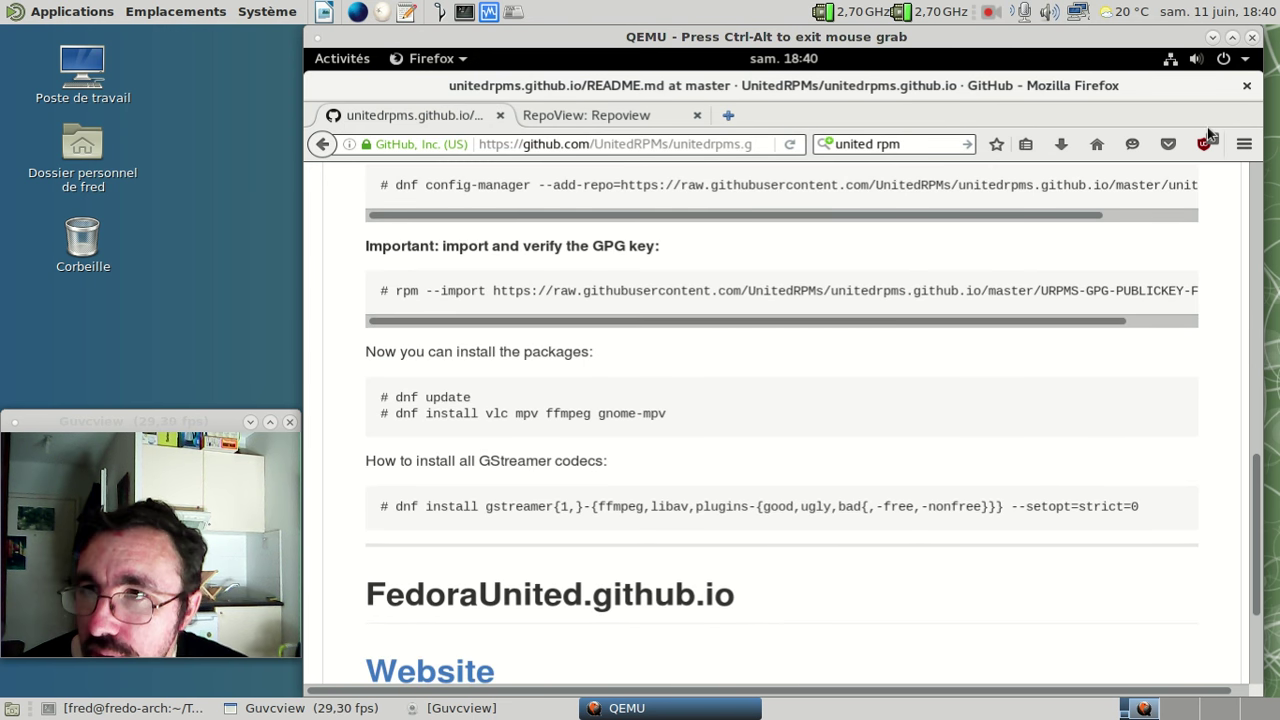
click(1246, 87)
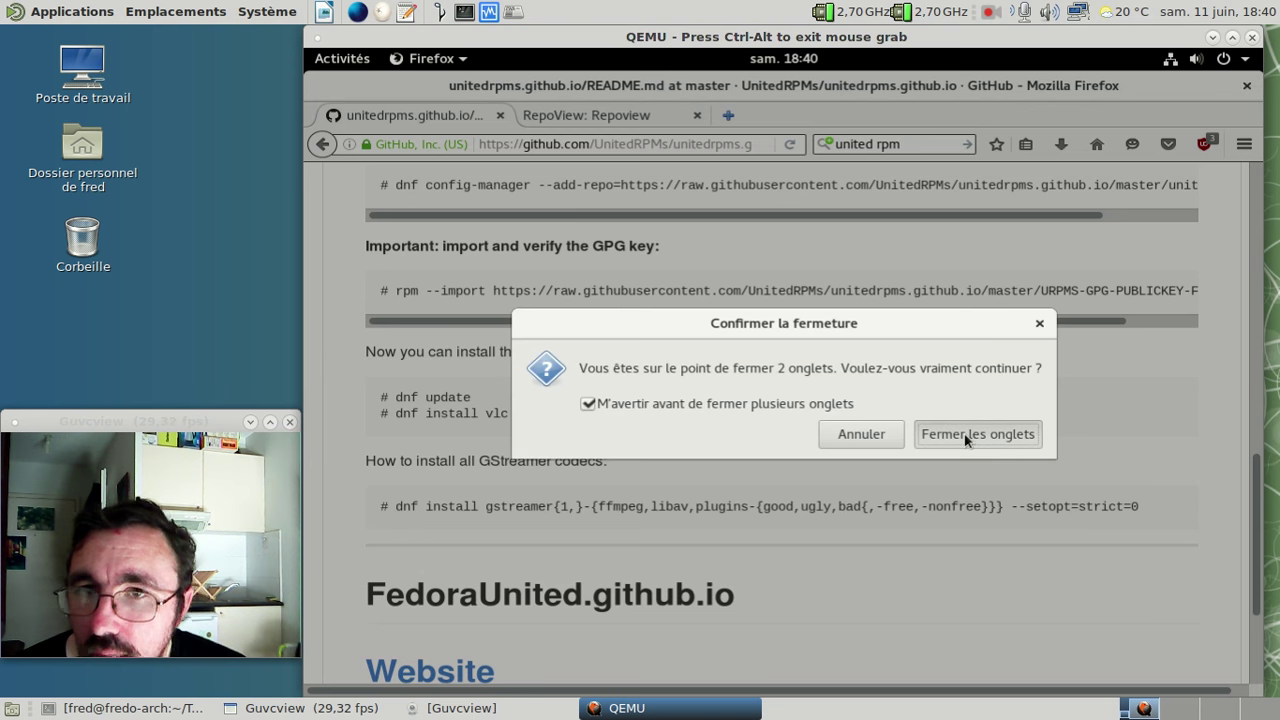
click(966, 436)
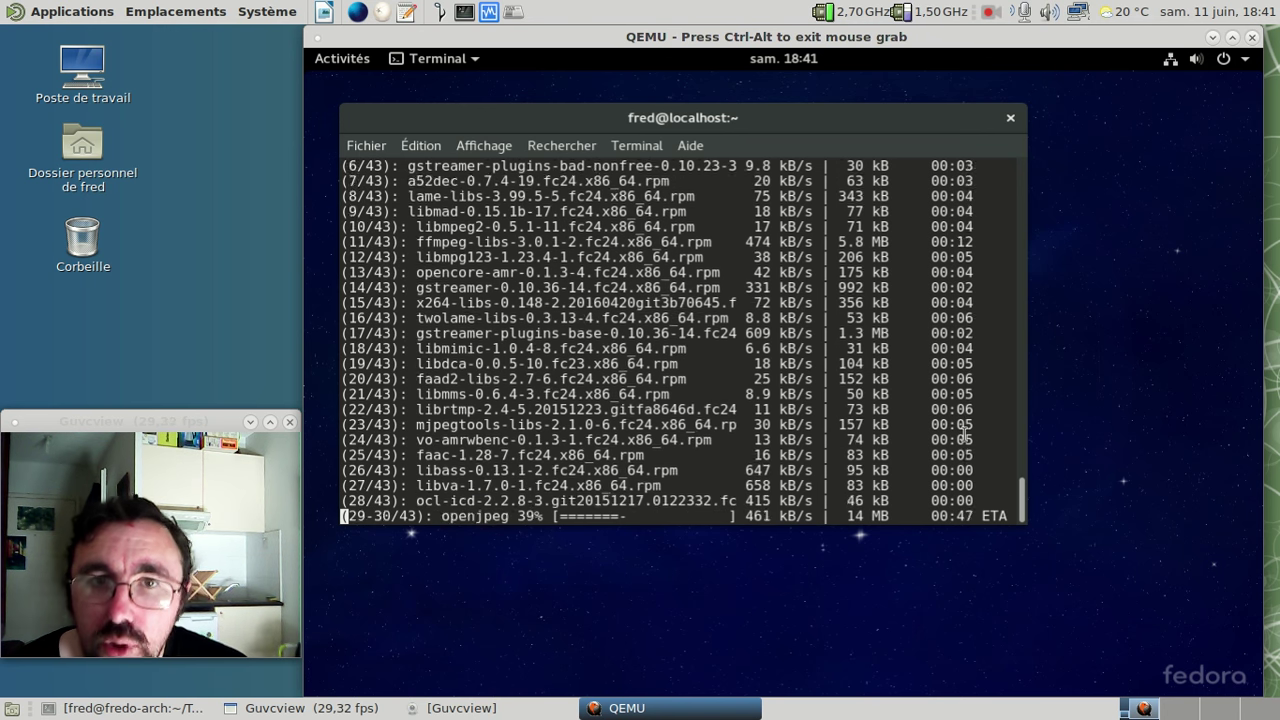
click(346, 62)
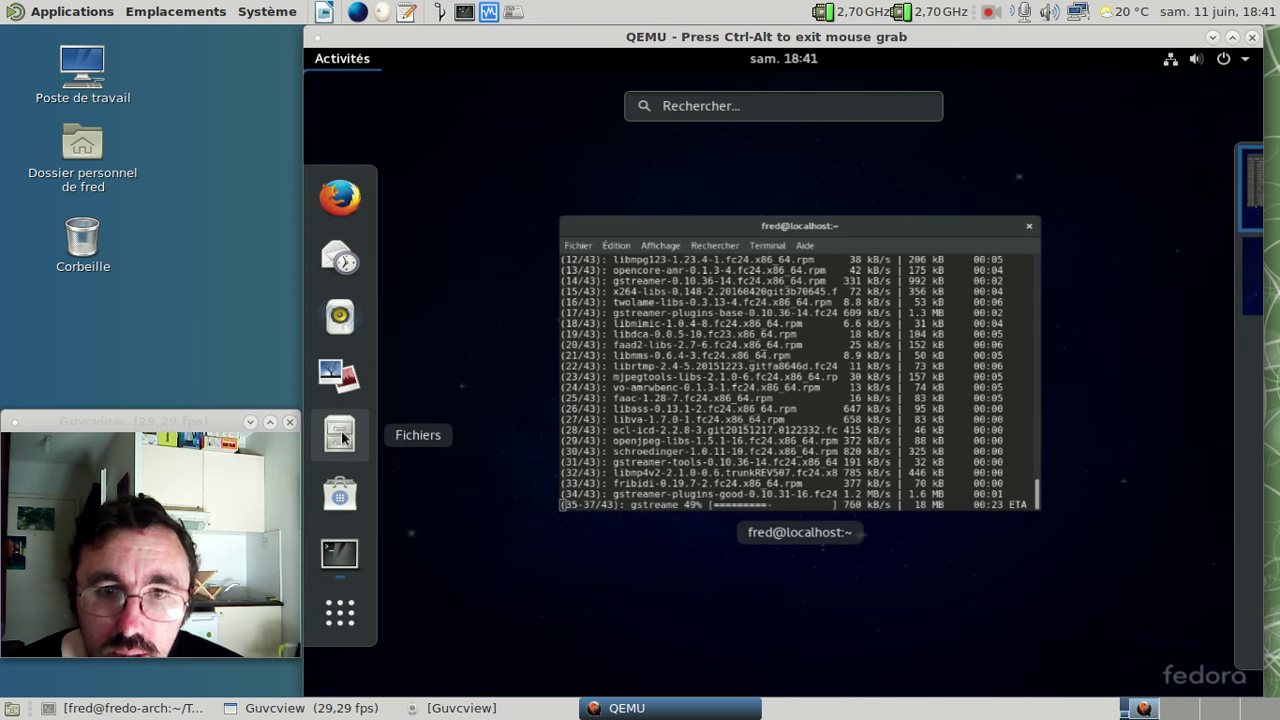
click(342, 617)
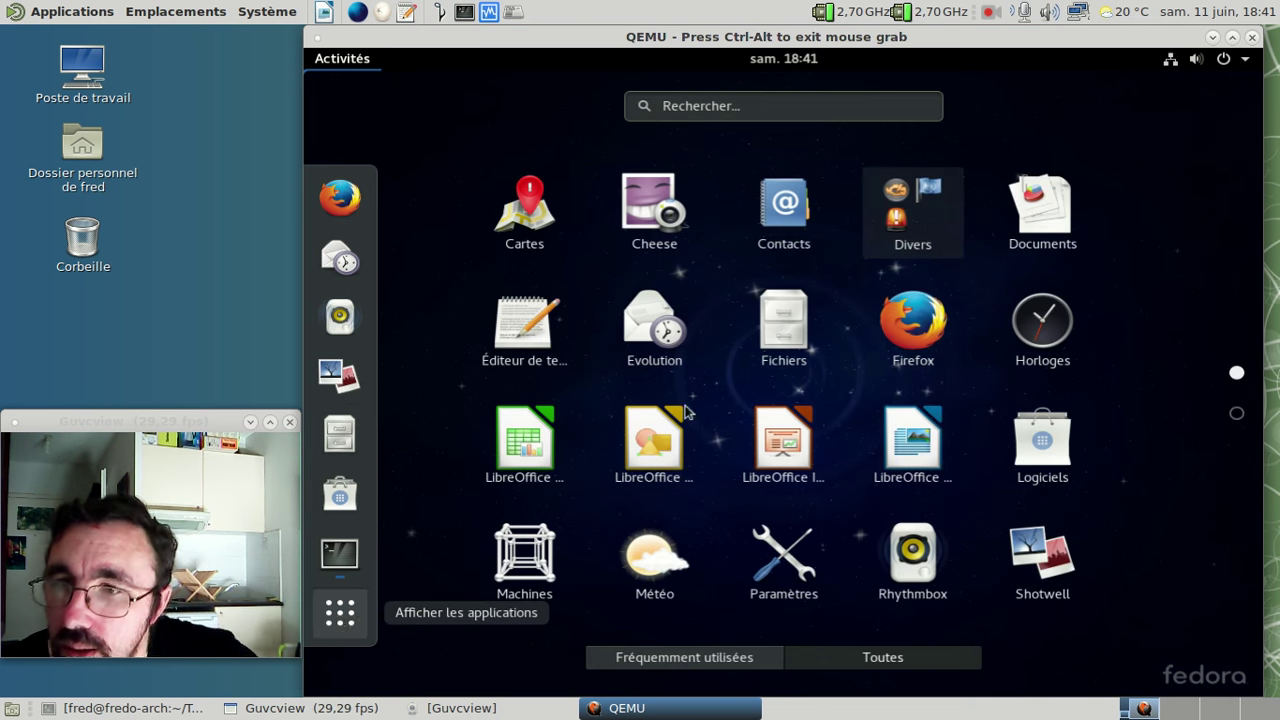
scroll(733, 389, down, 1)
scroll(733, 389, up, 1)
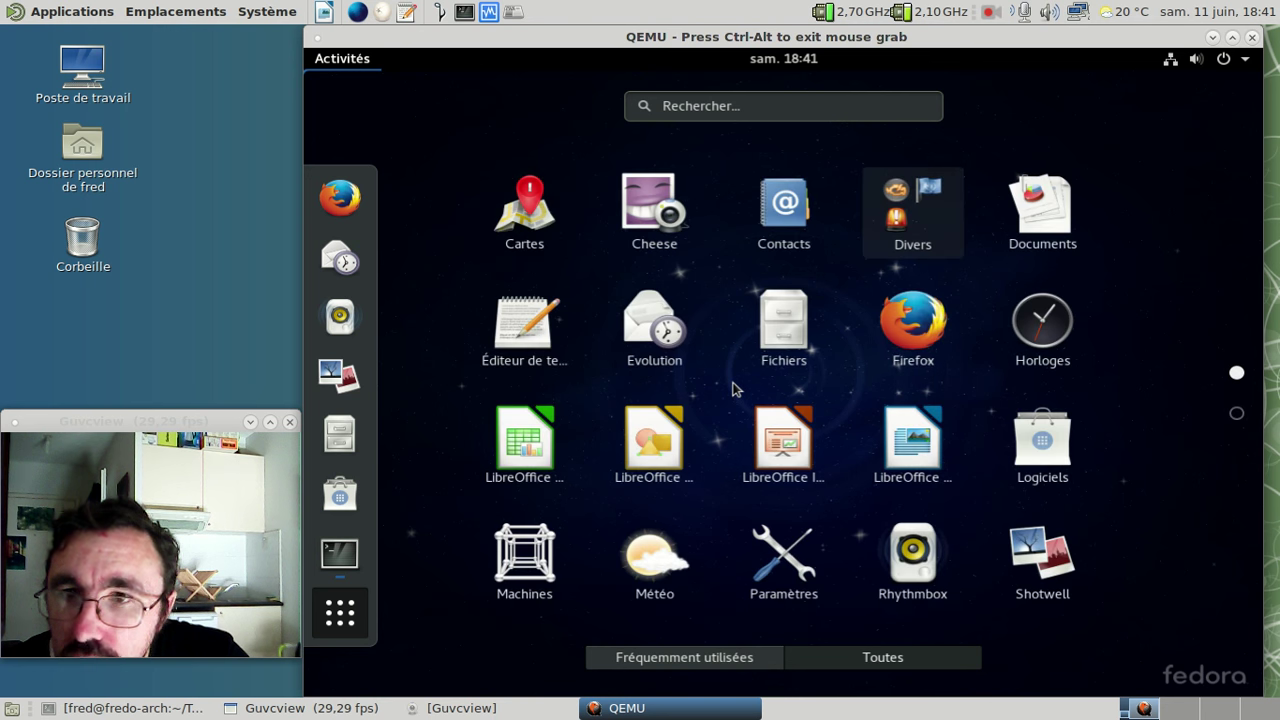
click(1237, 414)
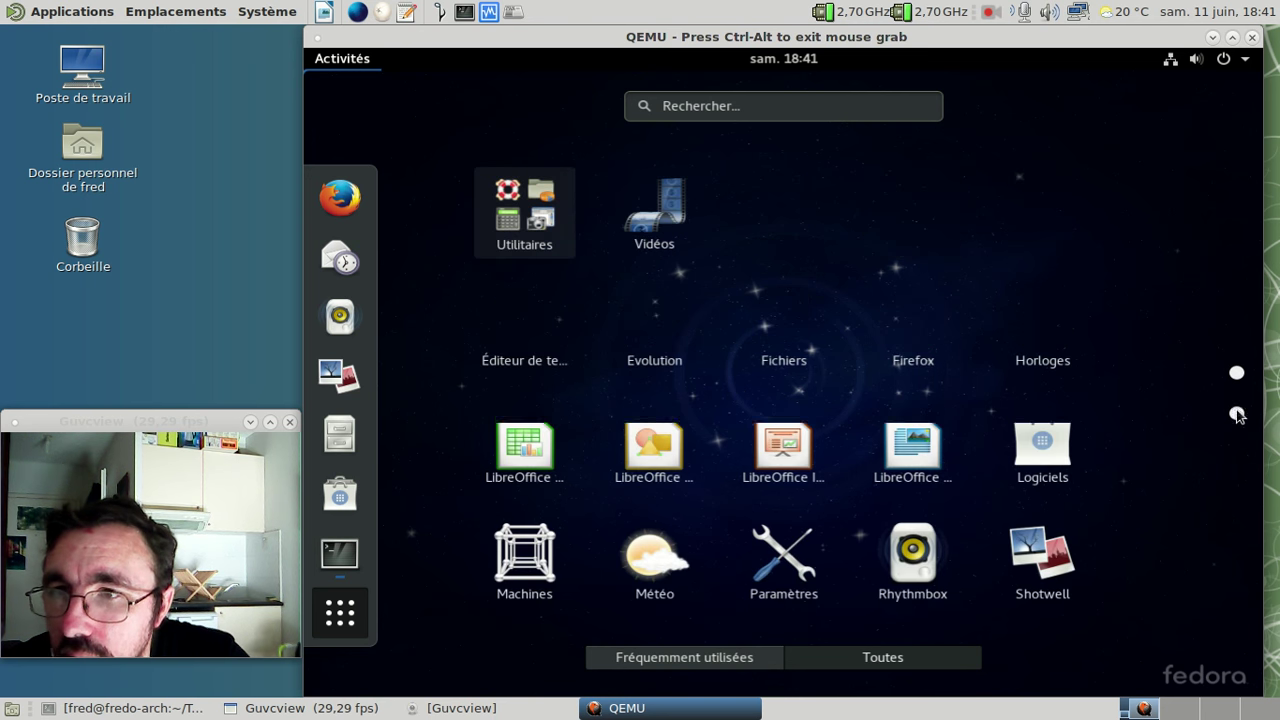
click(1237, 375)
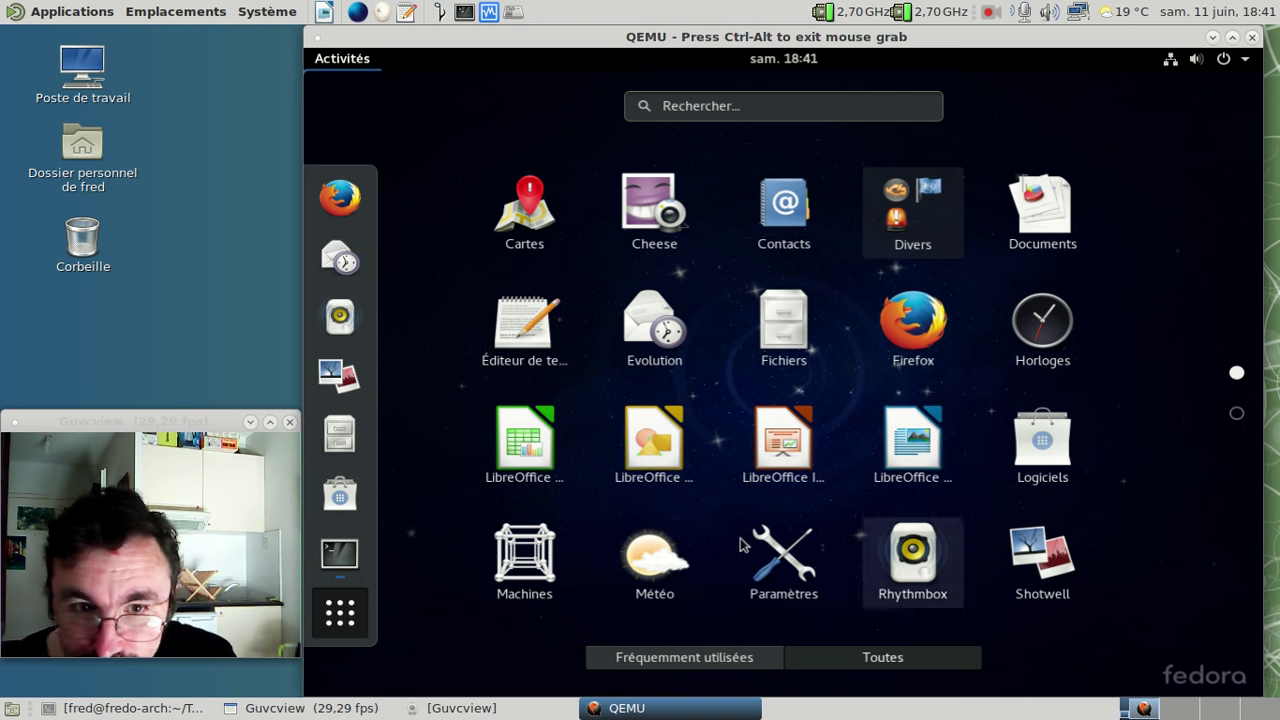
click(348, 560)
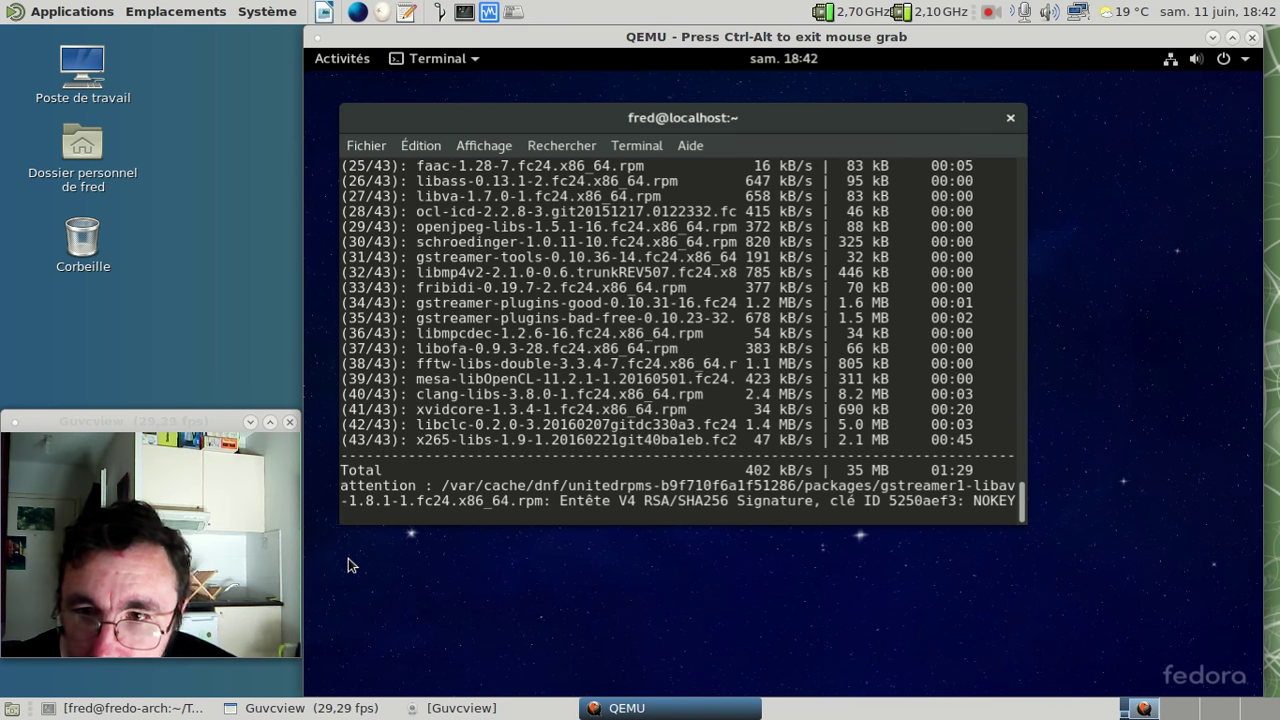
- Answer 'o' to import the UnitedRPMs GPG key so the codec installation continues
text(o)
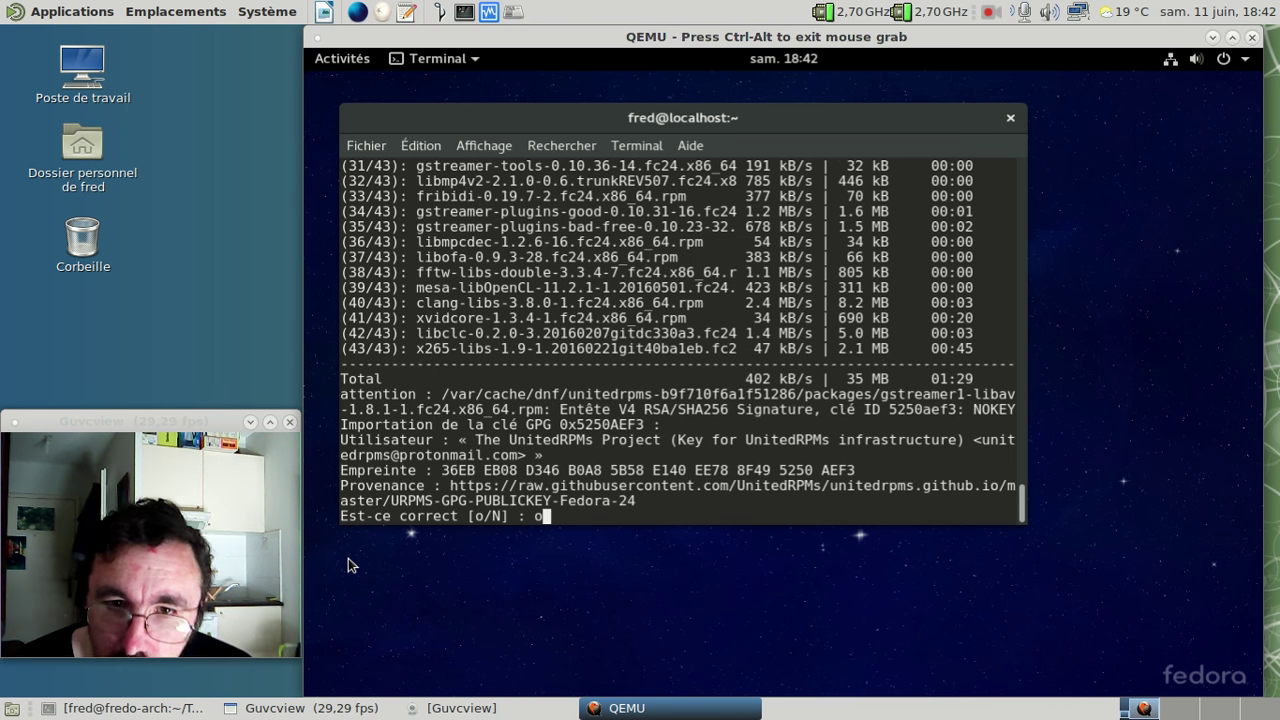
key(Return)
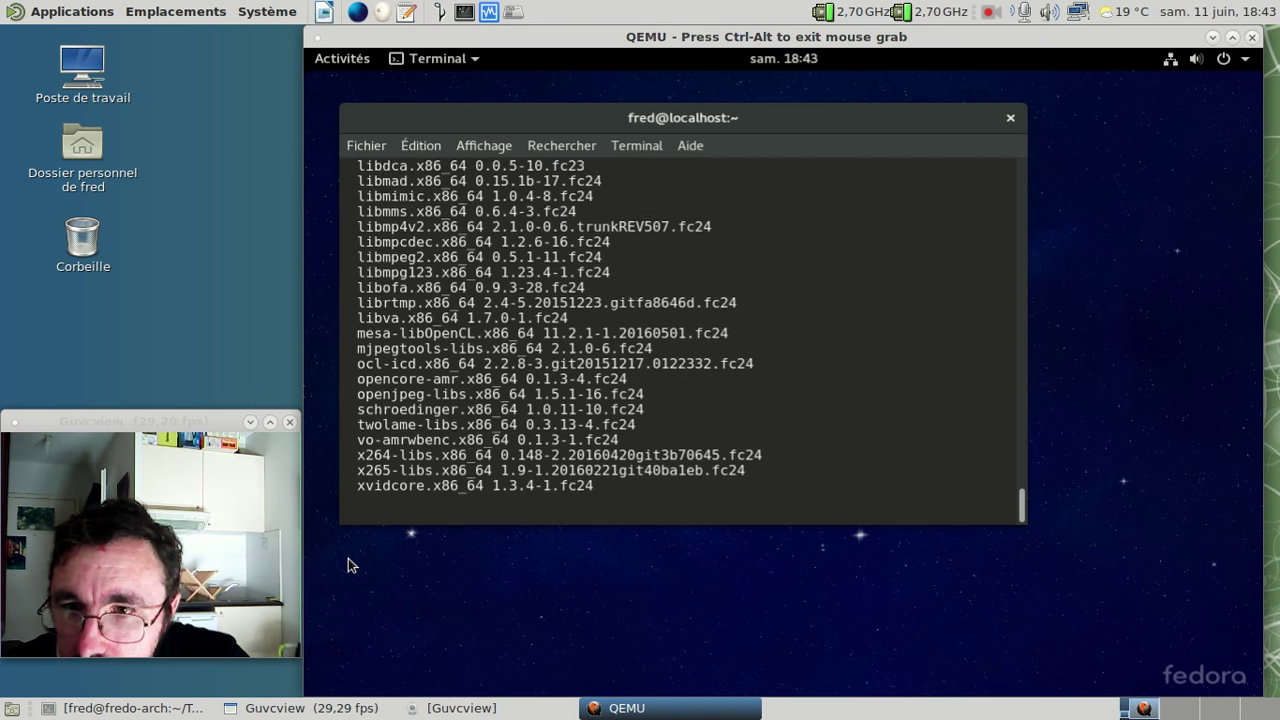
- Close the terminal, launch Logiciels, and refresh its 'Mises à jour' page for new updates
click(1010, 117)
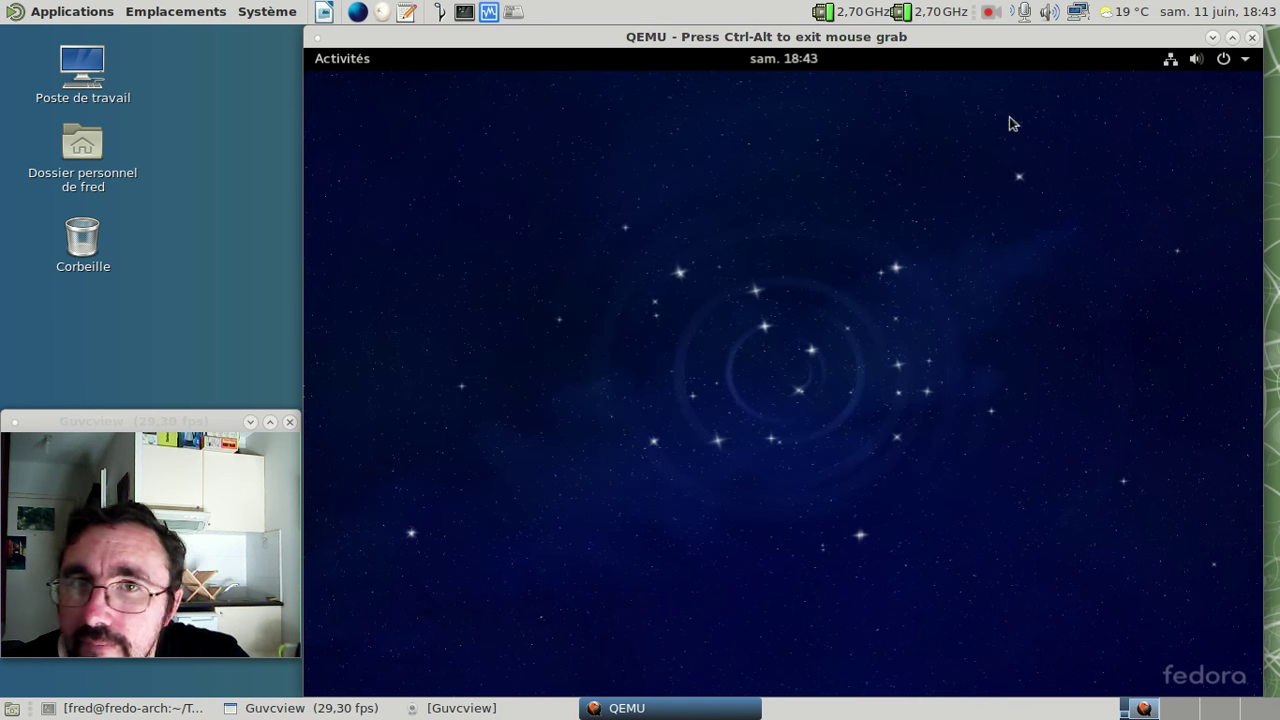
click(337, 58)
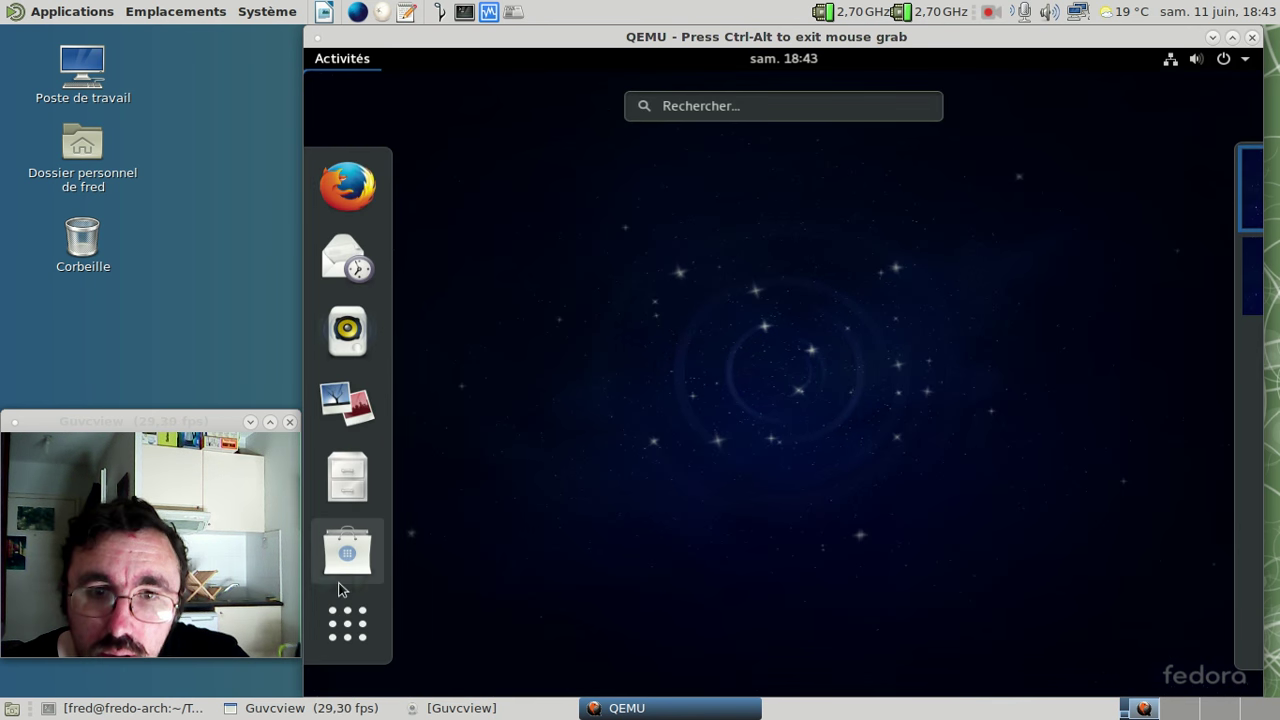
click(345, 545)
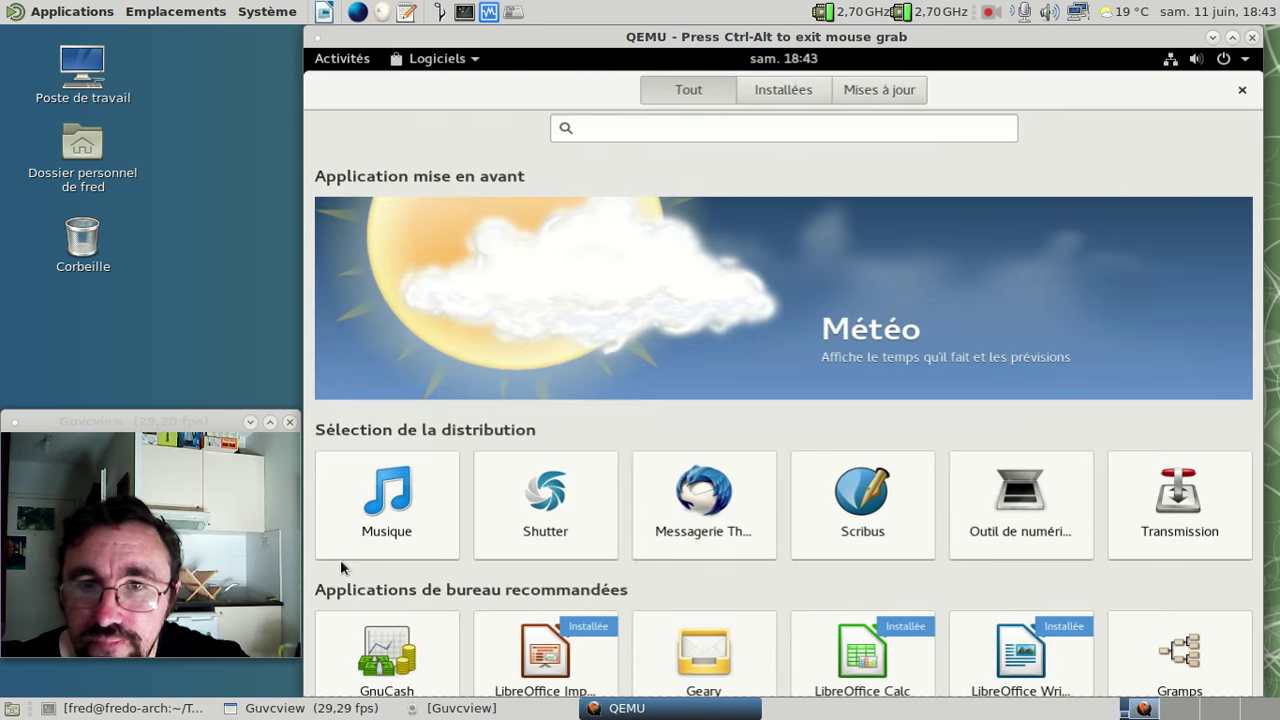
click(862, 93)
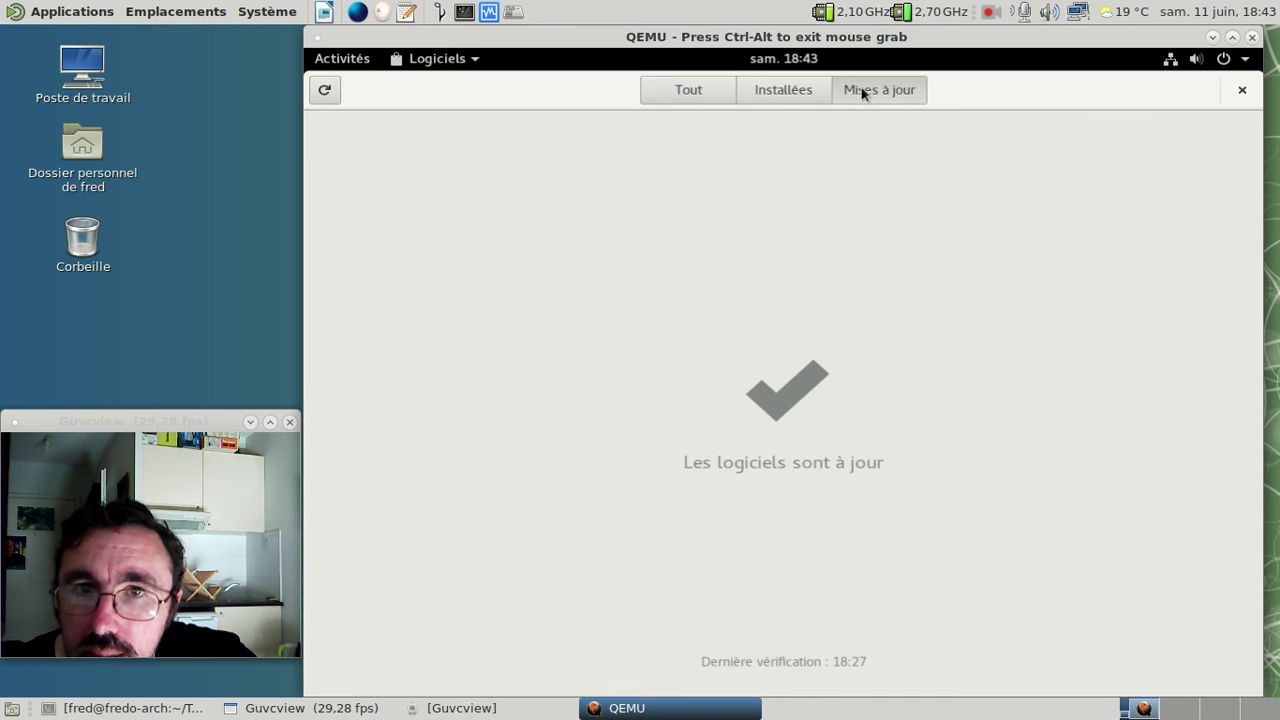
click(325, 90)
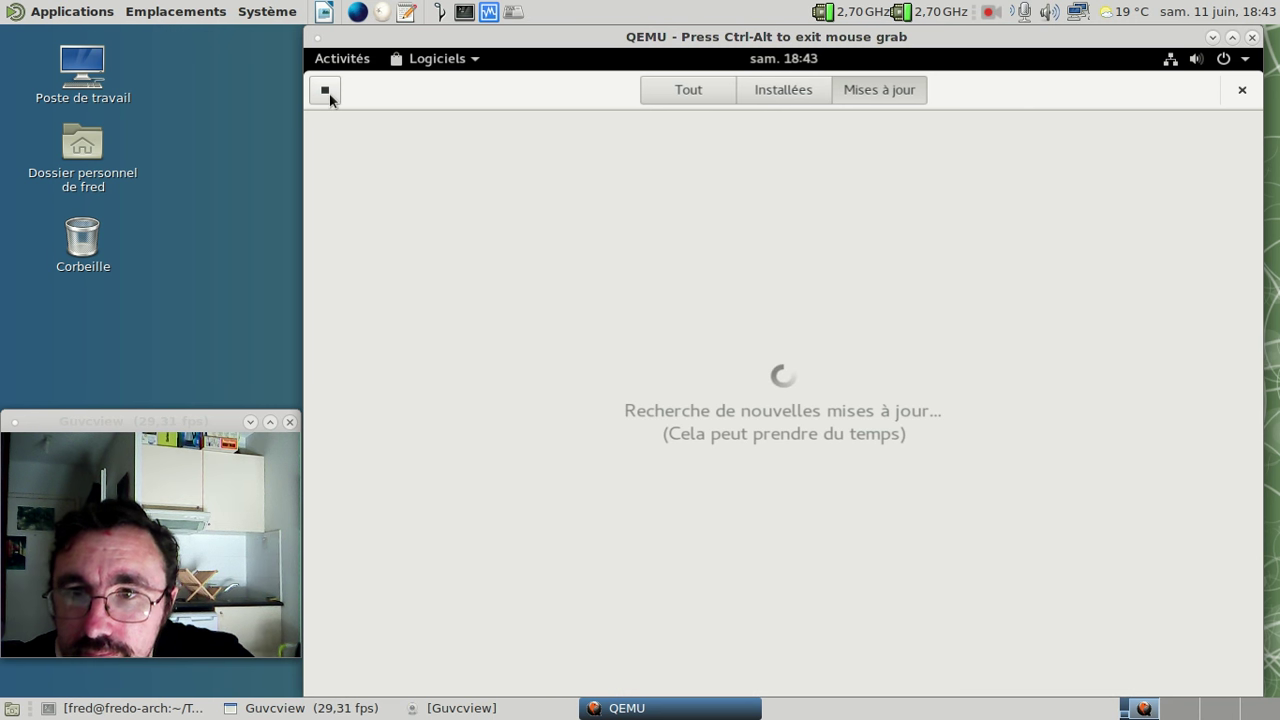